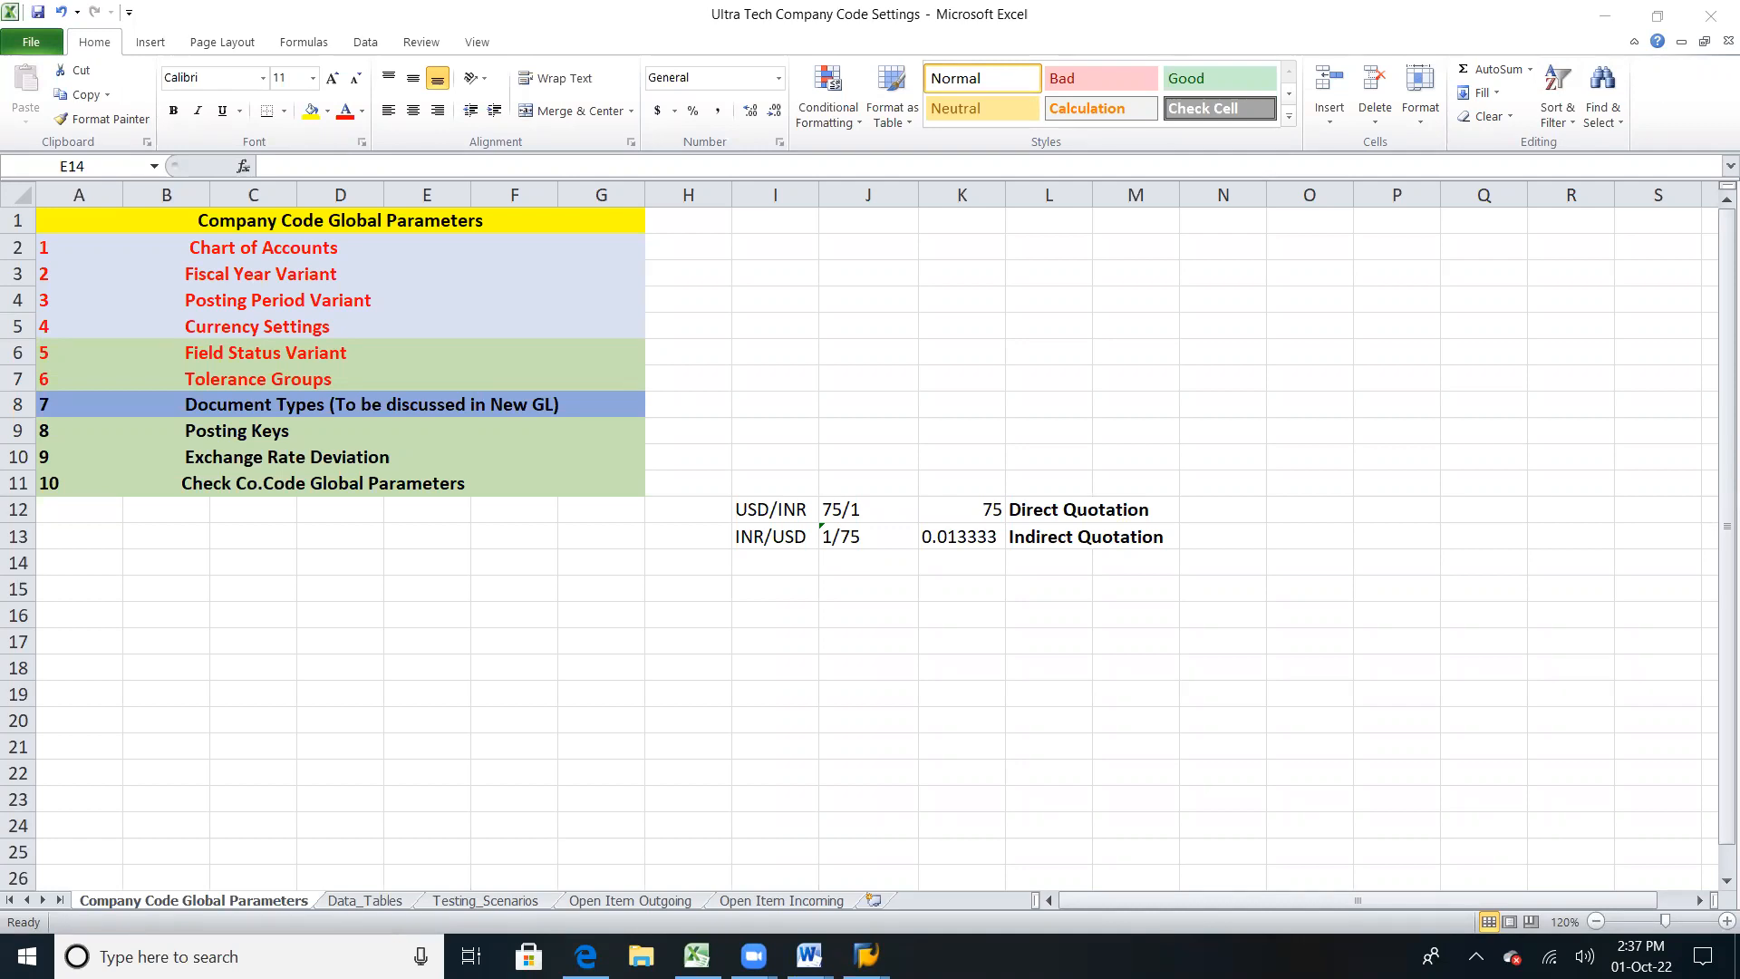
Step: Select the Tolerance Groups row in the workbook and review the Tolerance Group section of the S4 HANA material notes in Word
left_click(258, 379)
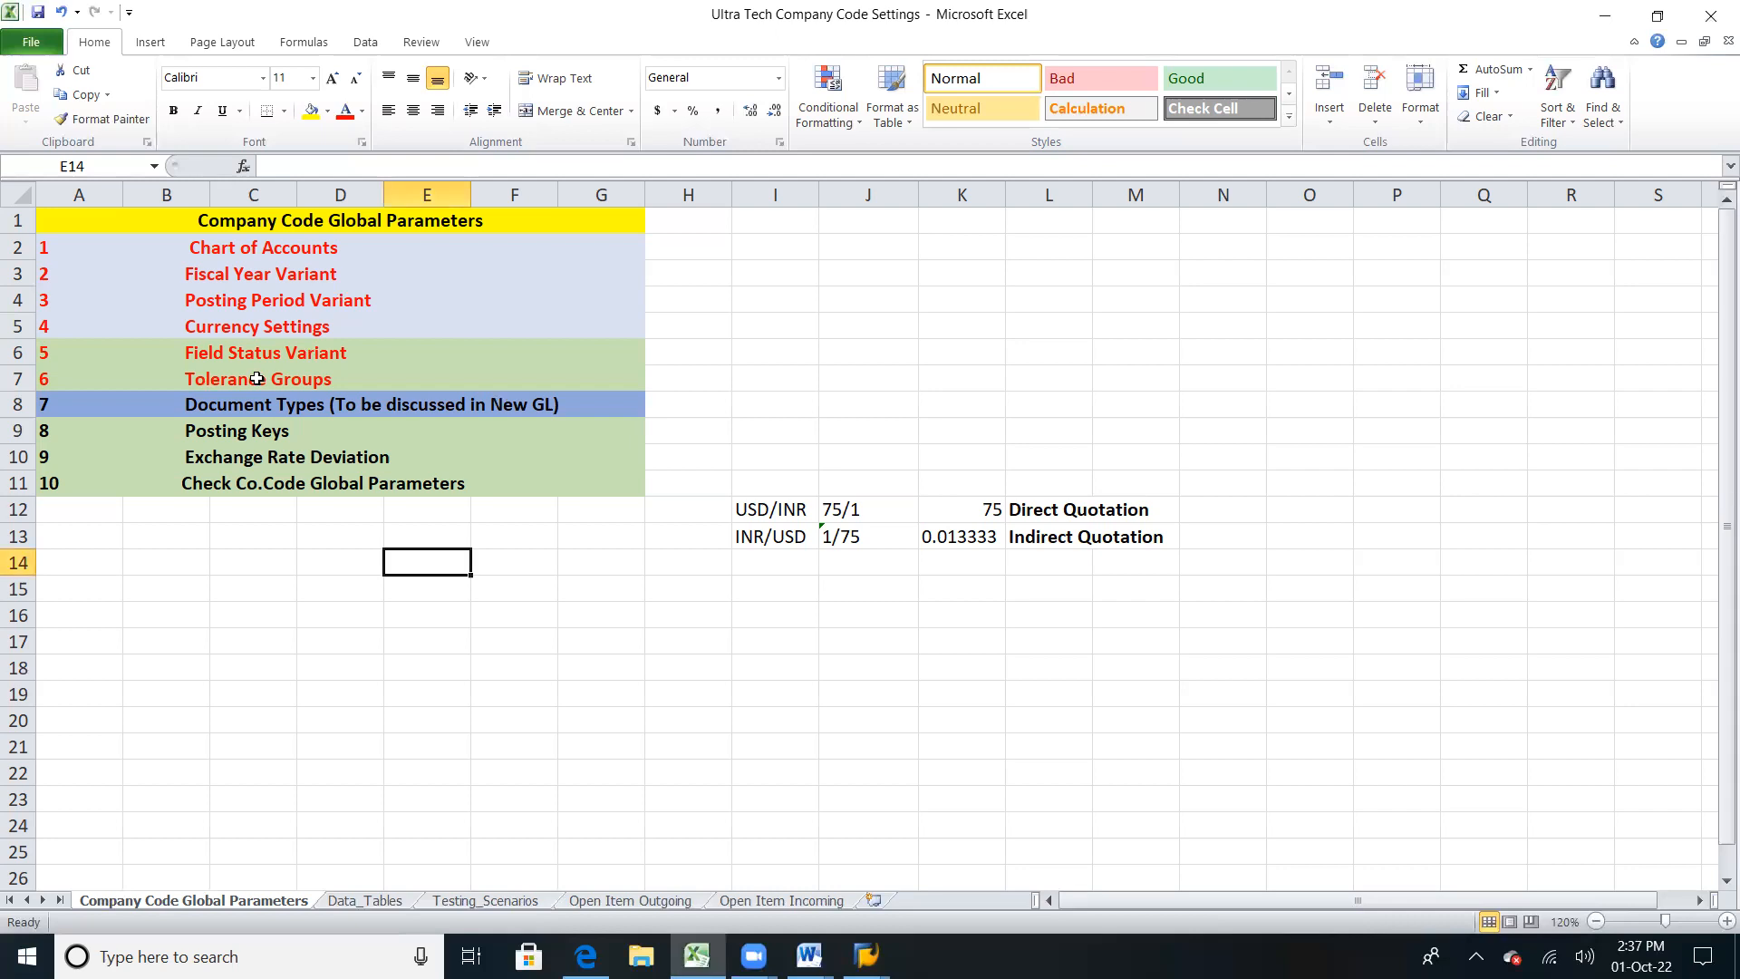
left_click(258, 378)
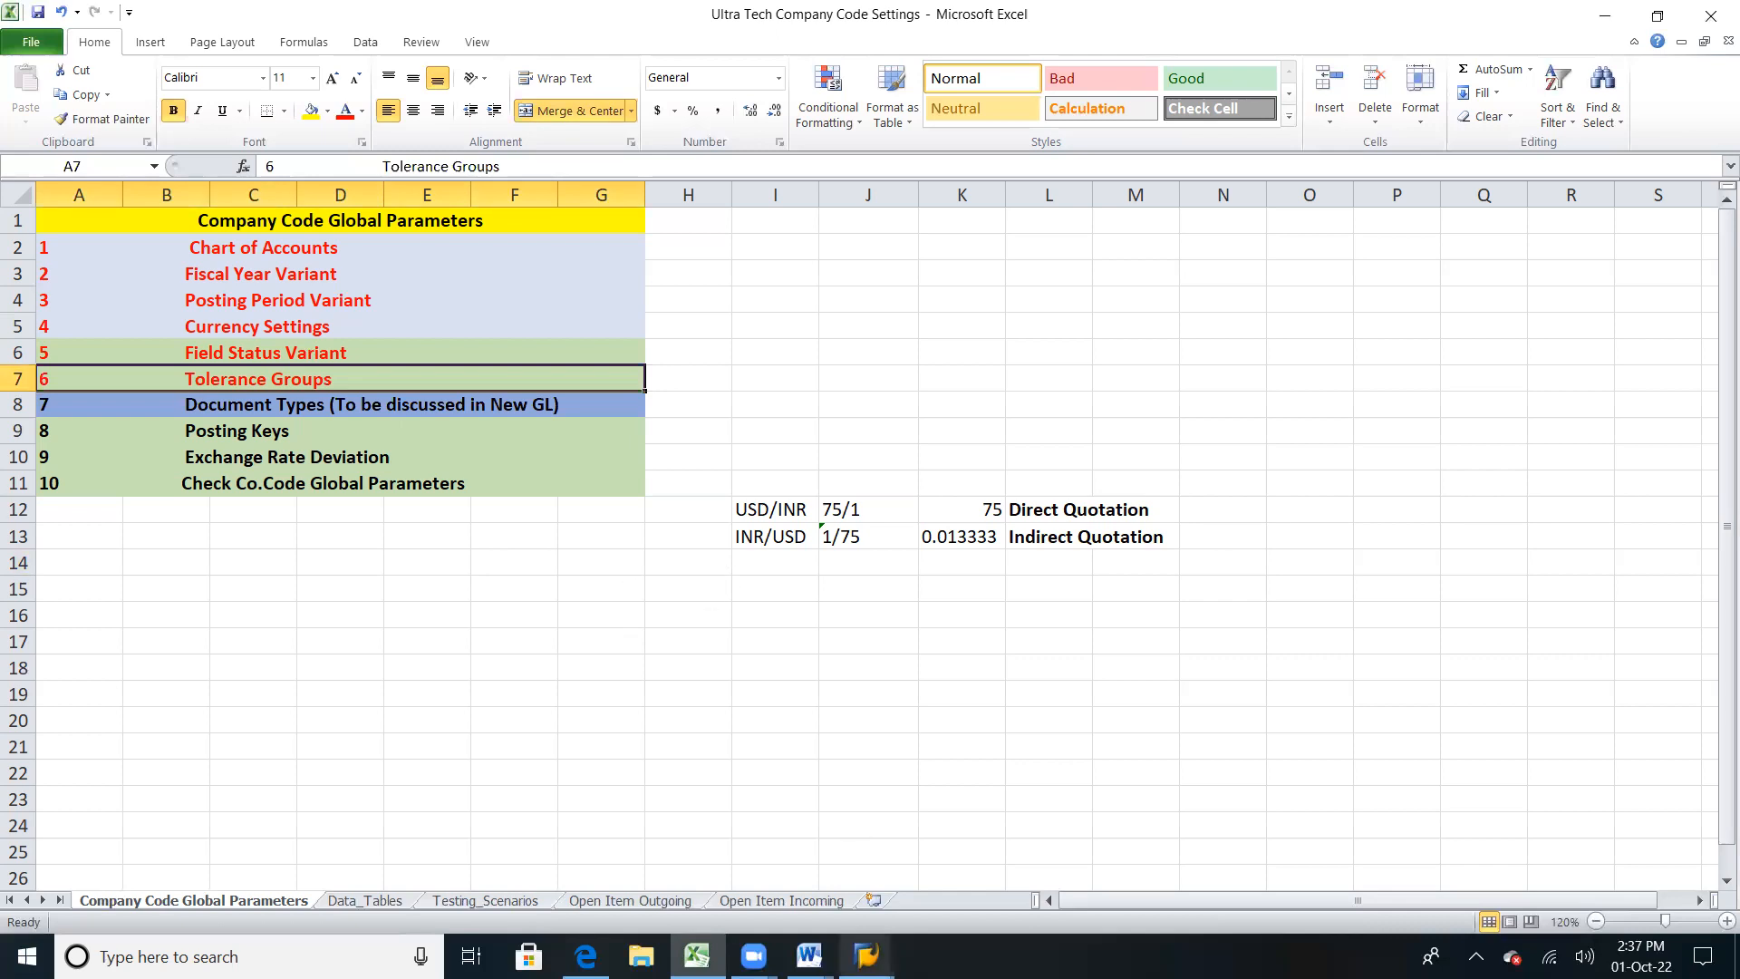
key("alt+Tab")
key("alt+Tab")
key("alt+Tab")
key("alt+Tab")
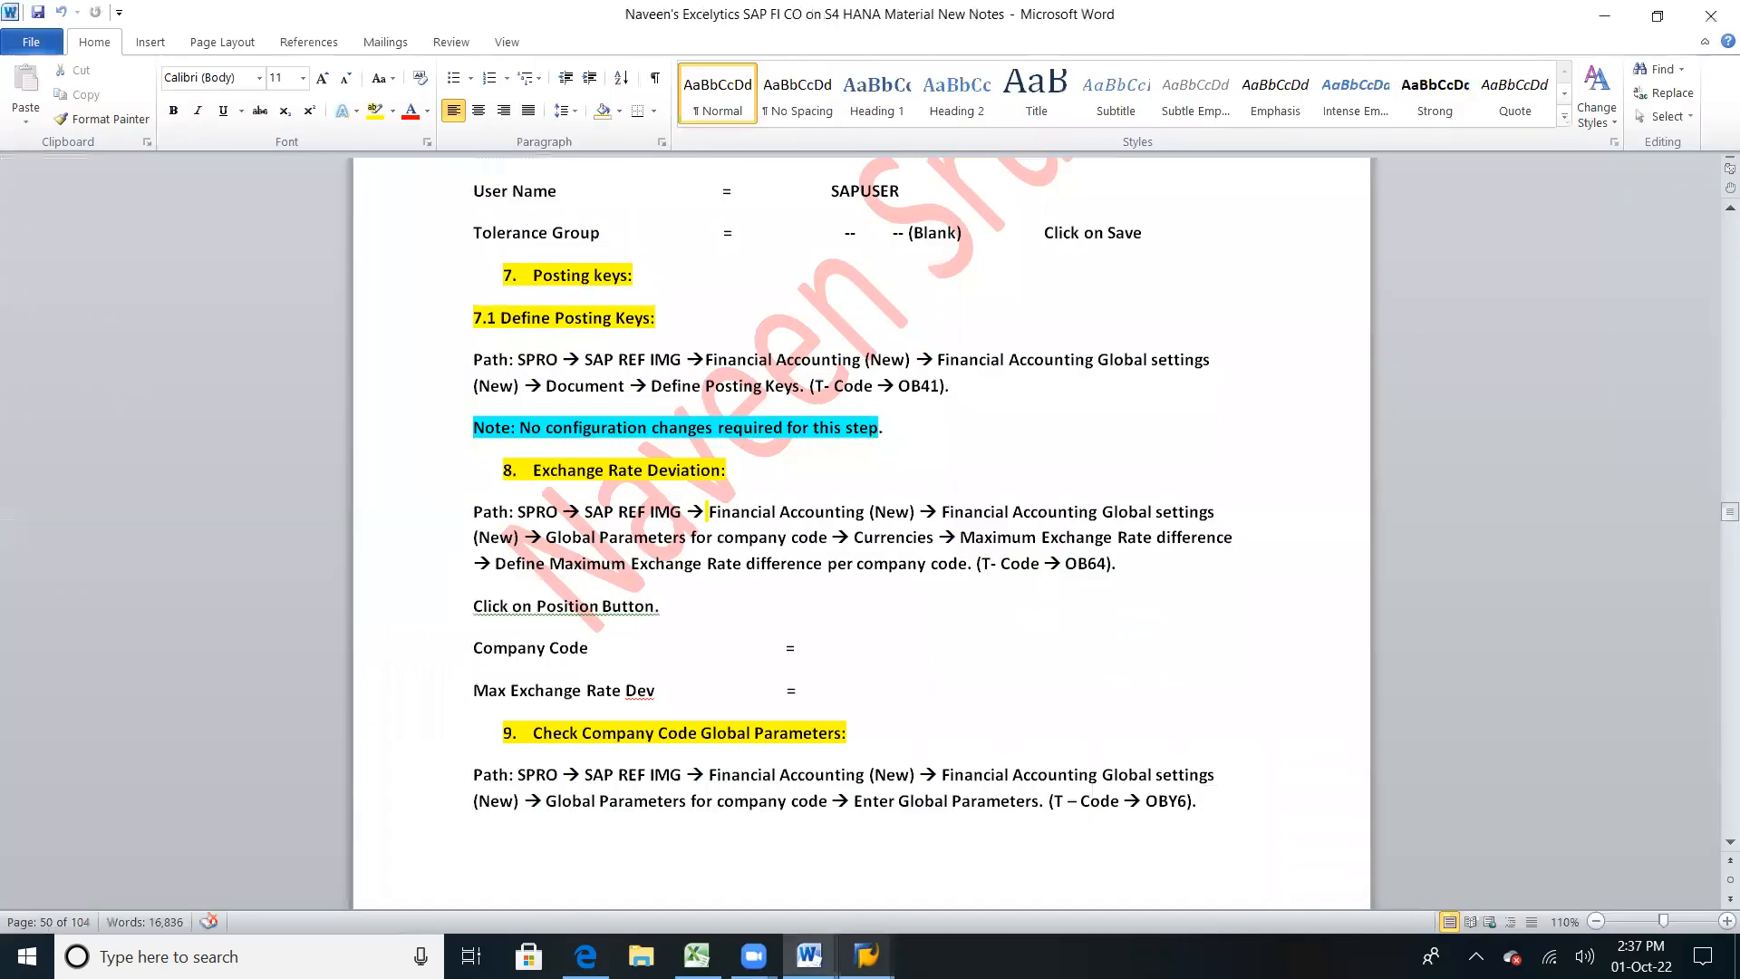
scroll(860, 535, "up", 9)
scroll(861, 535, "up", 9)
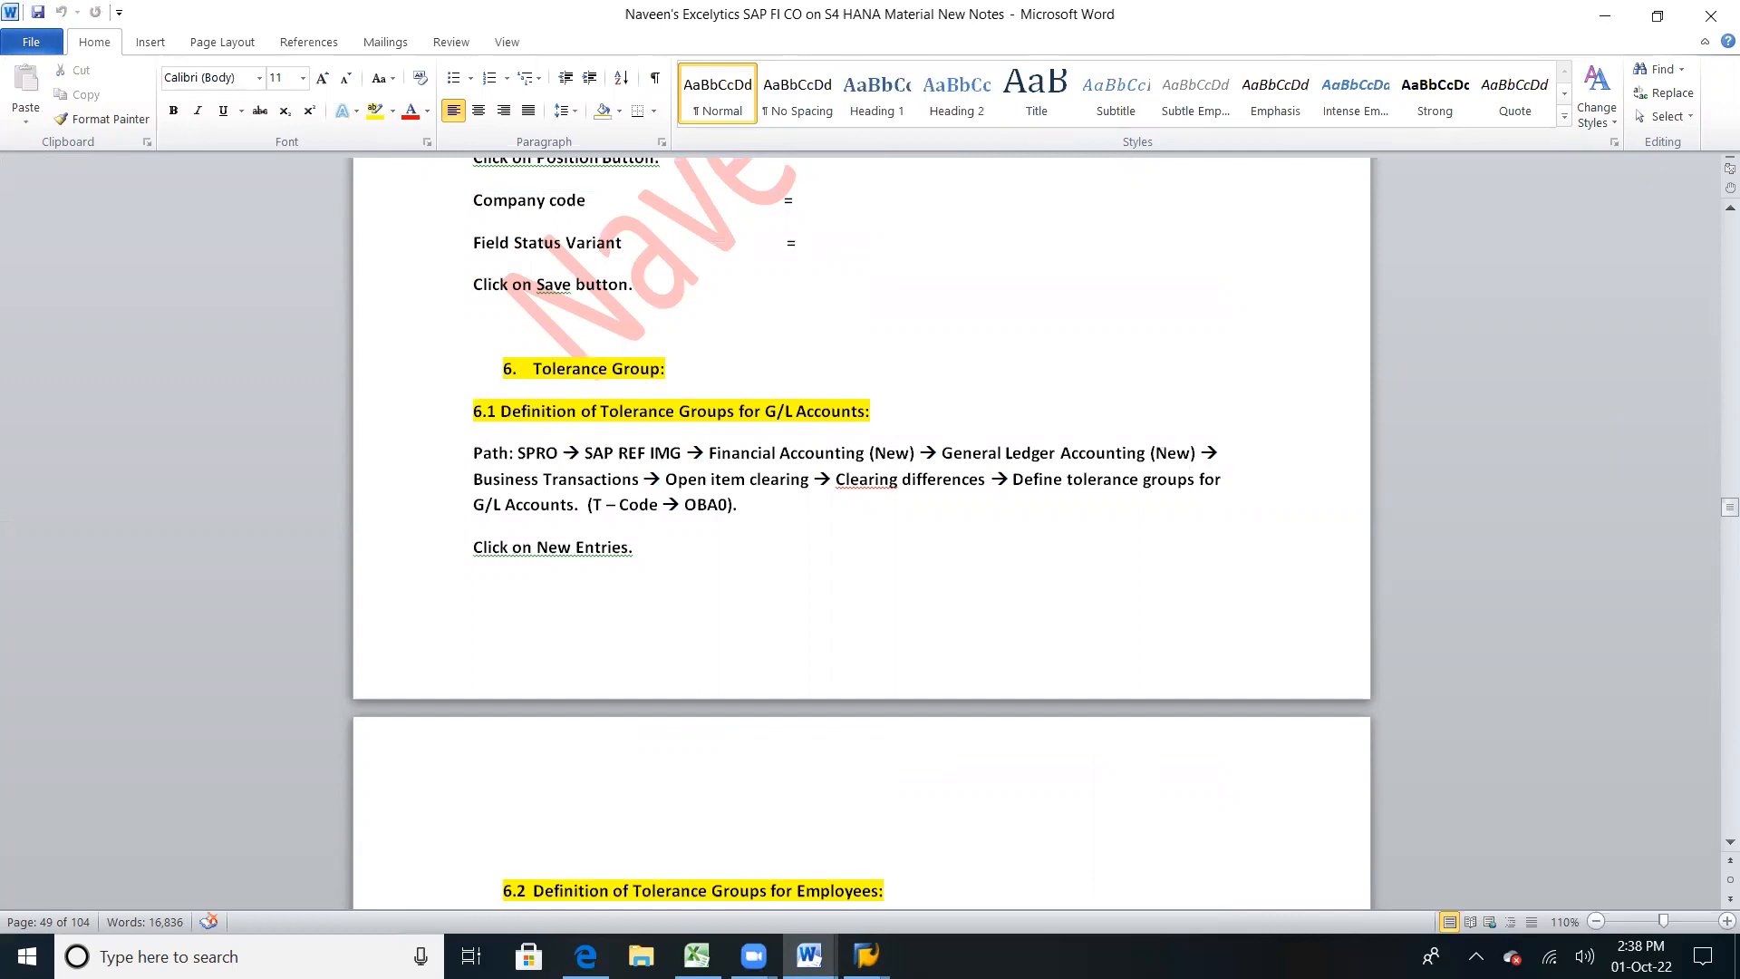
scroll(860, 533, "down", 8)
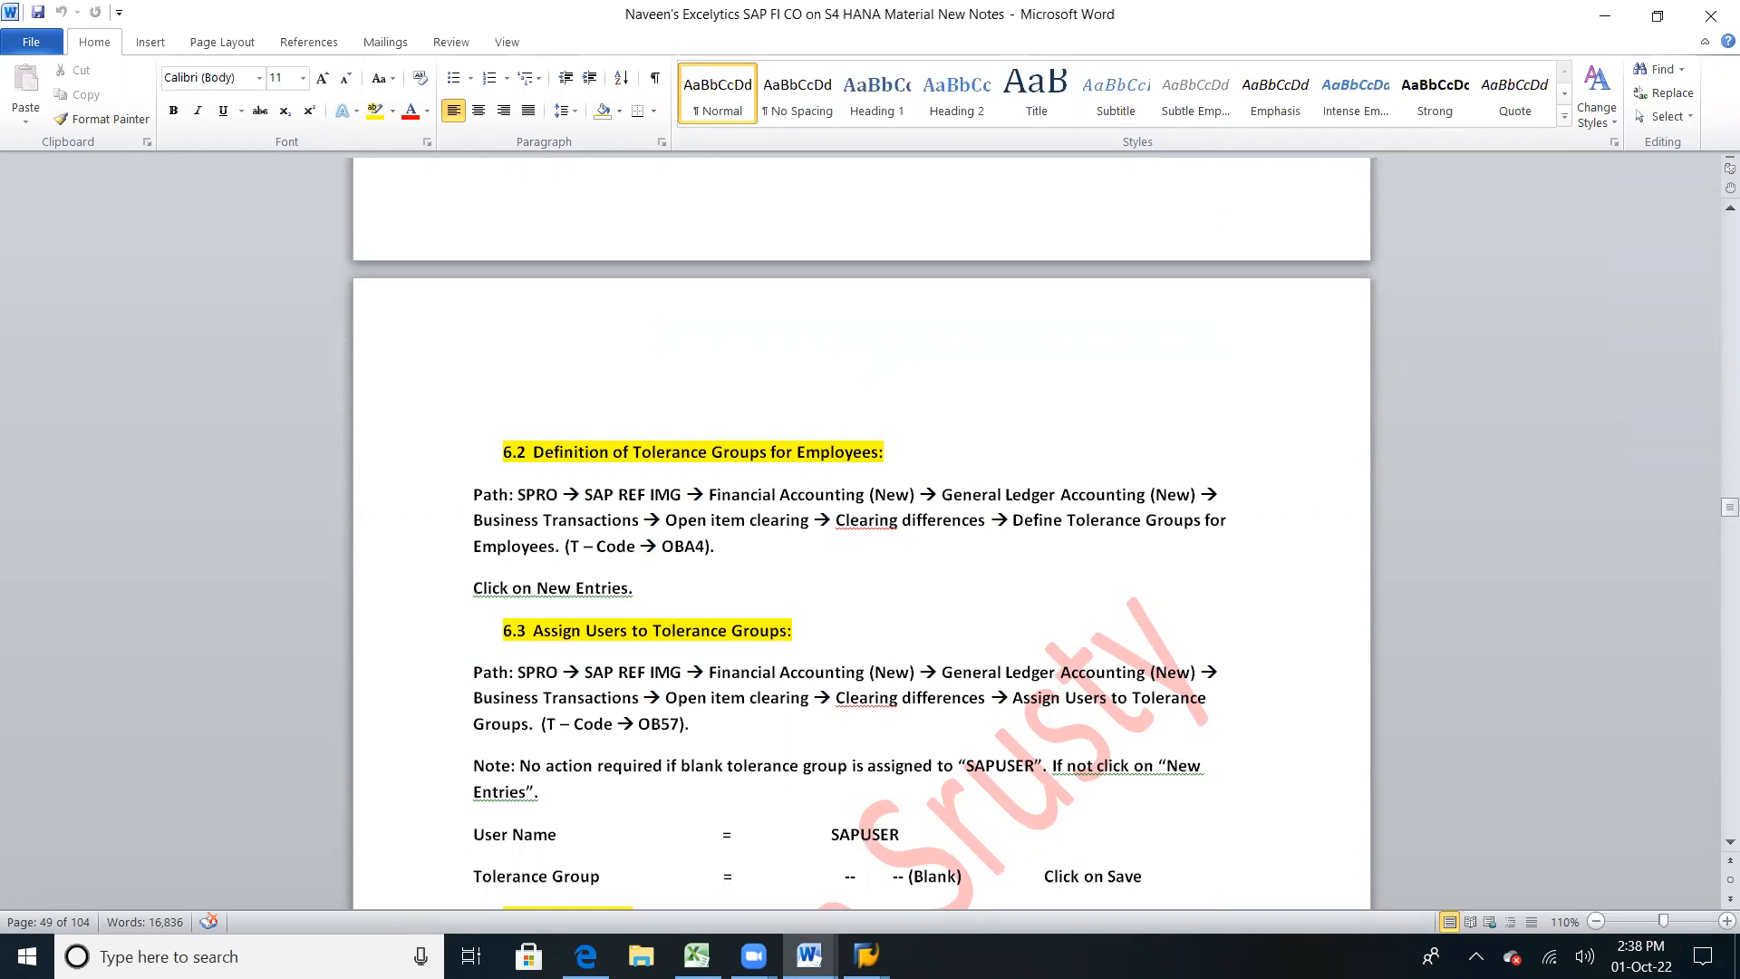
scroll(861, 532, "up", 5)
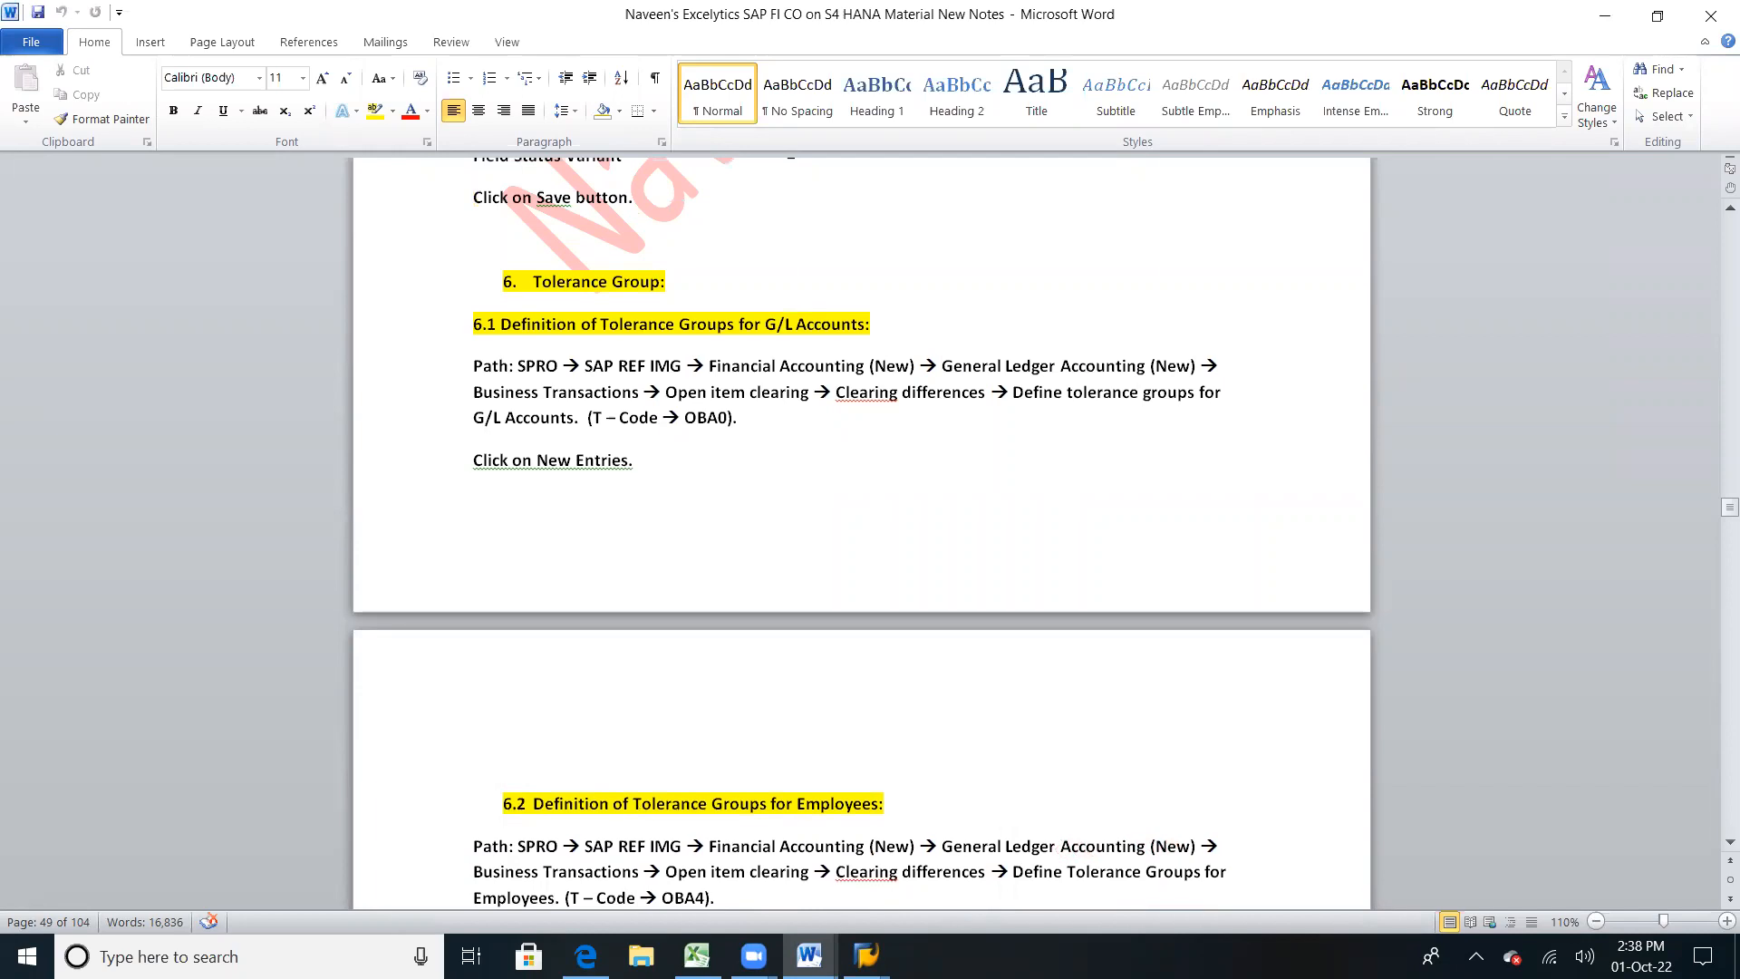
Step: Switch to the SAP FICO RICEF CONCEPTS New document and review the G/L and employee tolerance notes
key("alt+Tab")
key("alt+Tab")
key("alt+Tab")
key("alt+Tab")
key("alt+Tab")
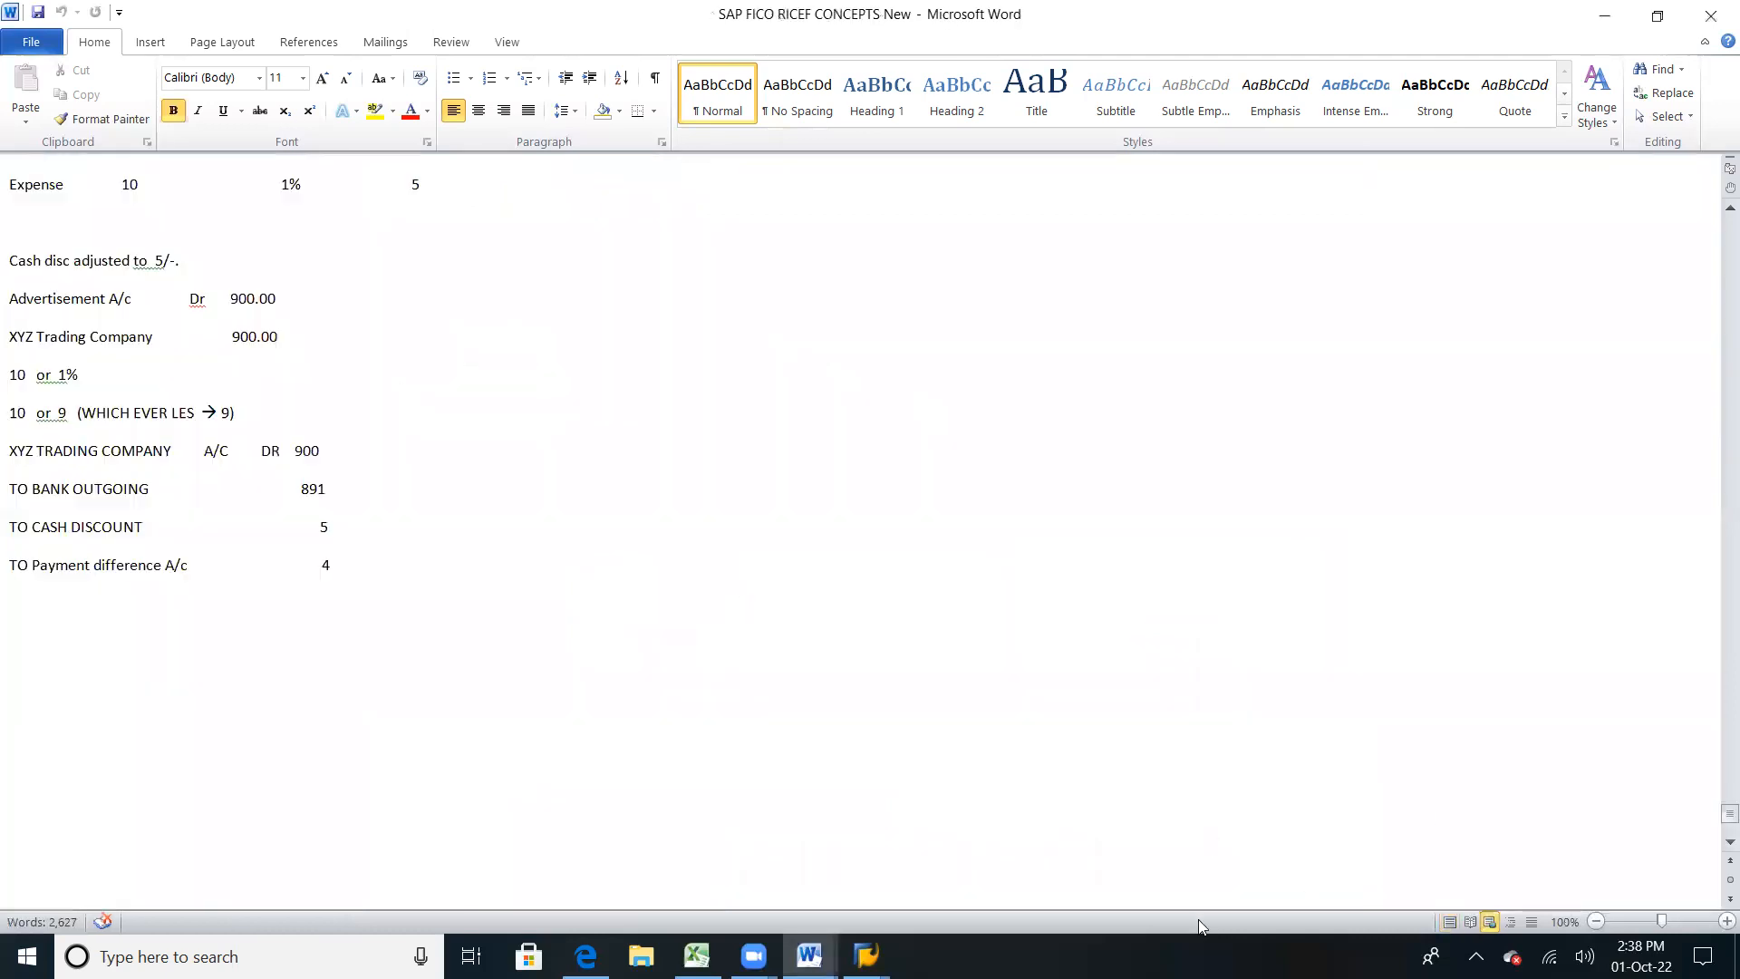
scroll(1194, 917, "up", 6)
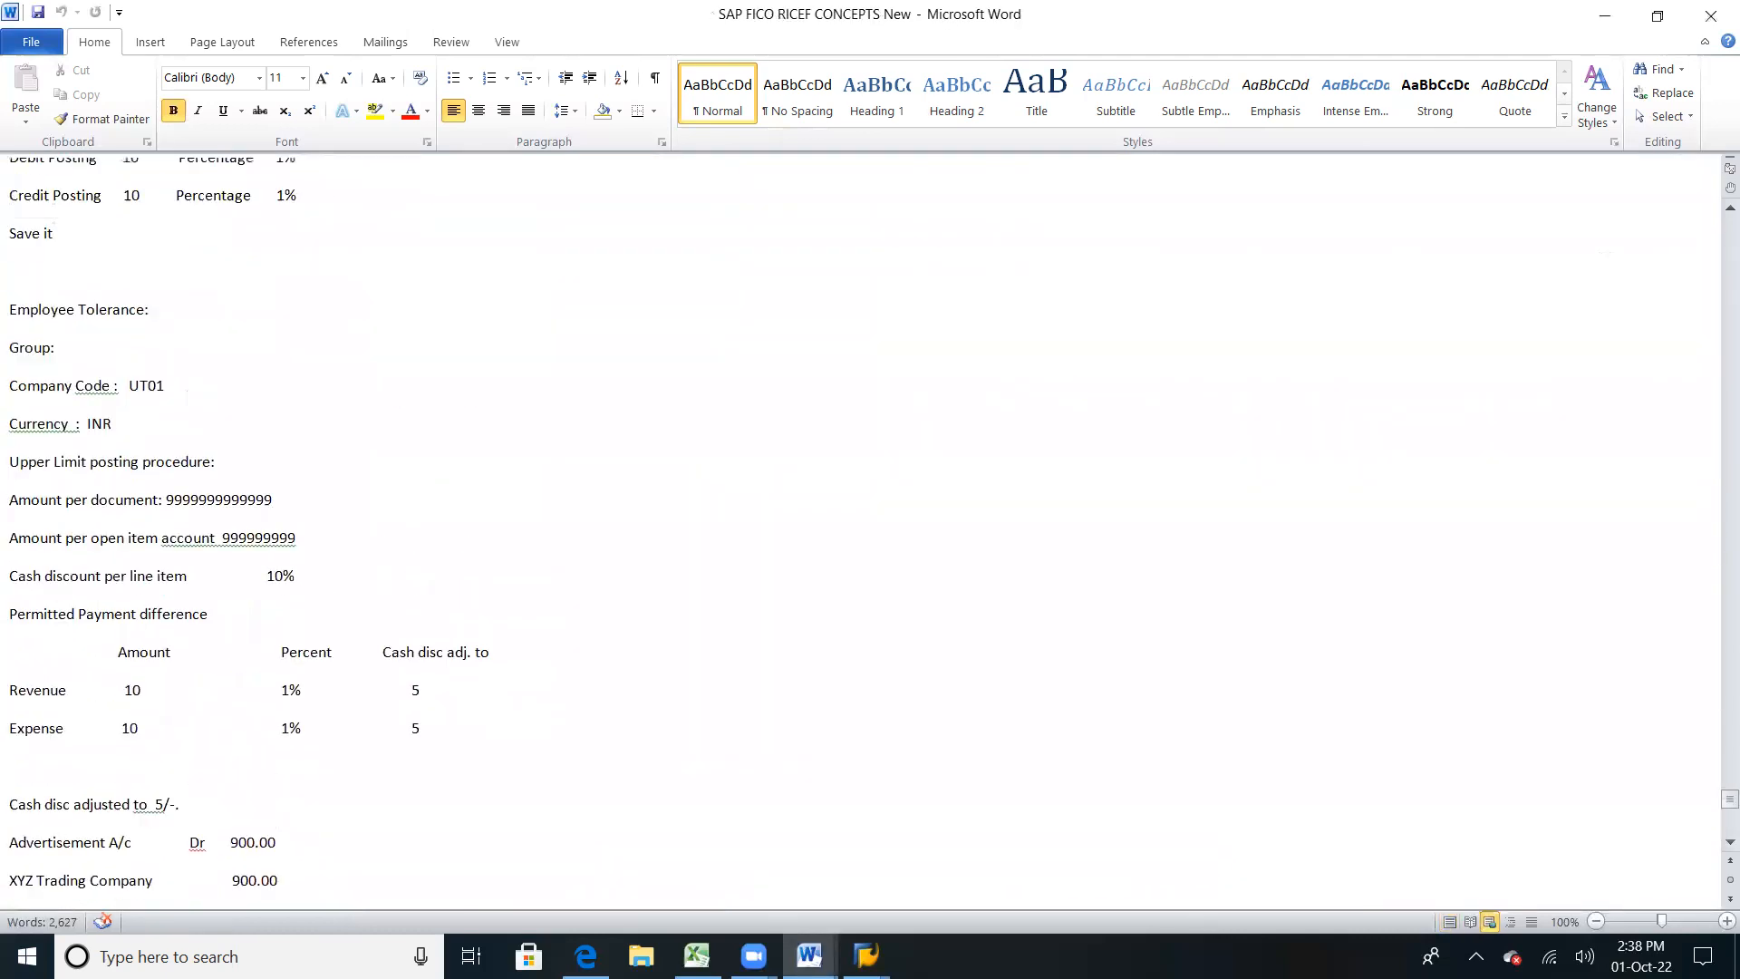
scroll(1195, 917, "up", 6)
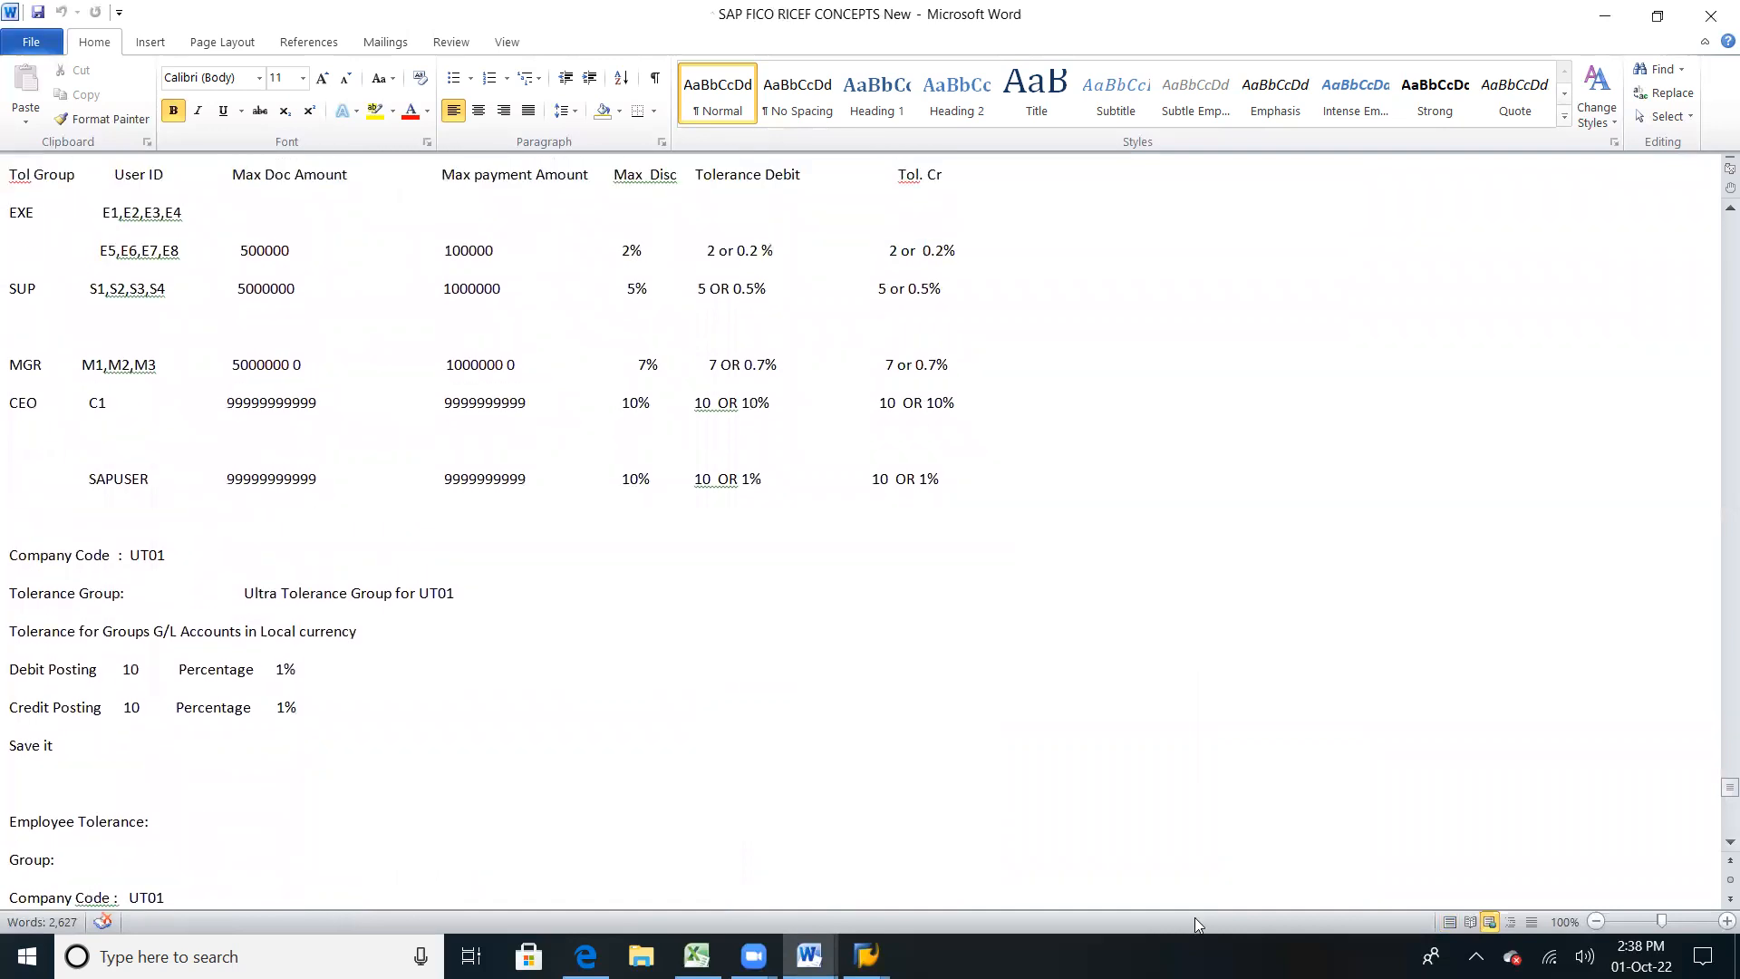
scroll(1194, 917, "up", 6)
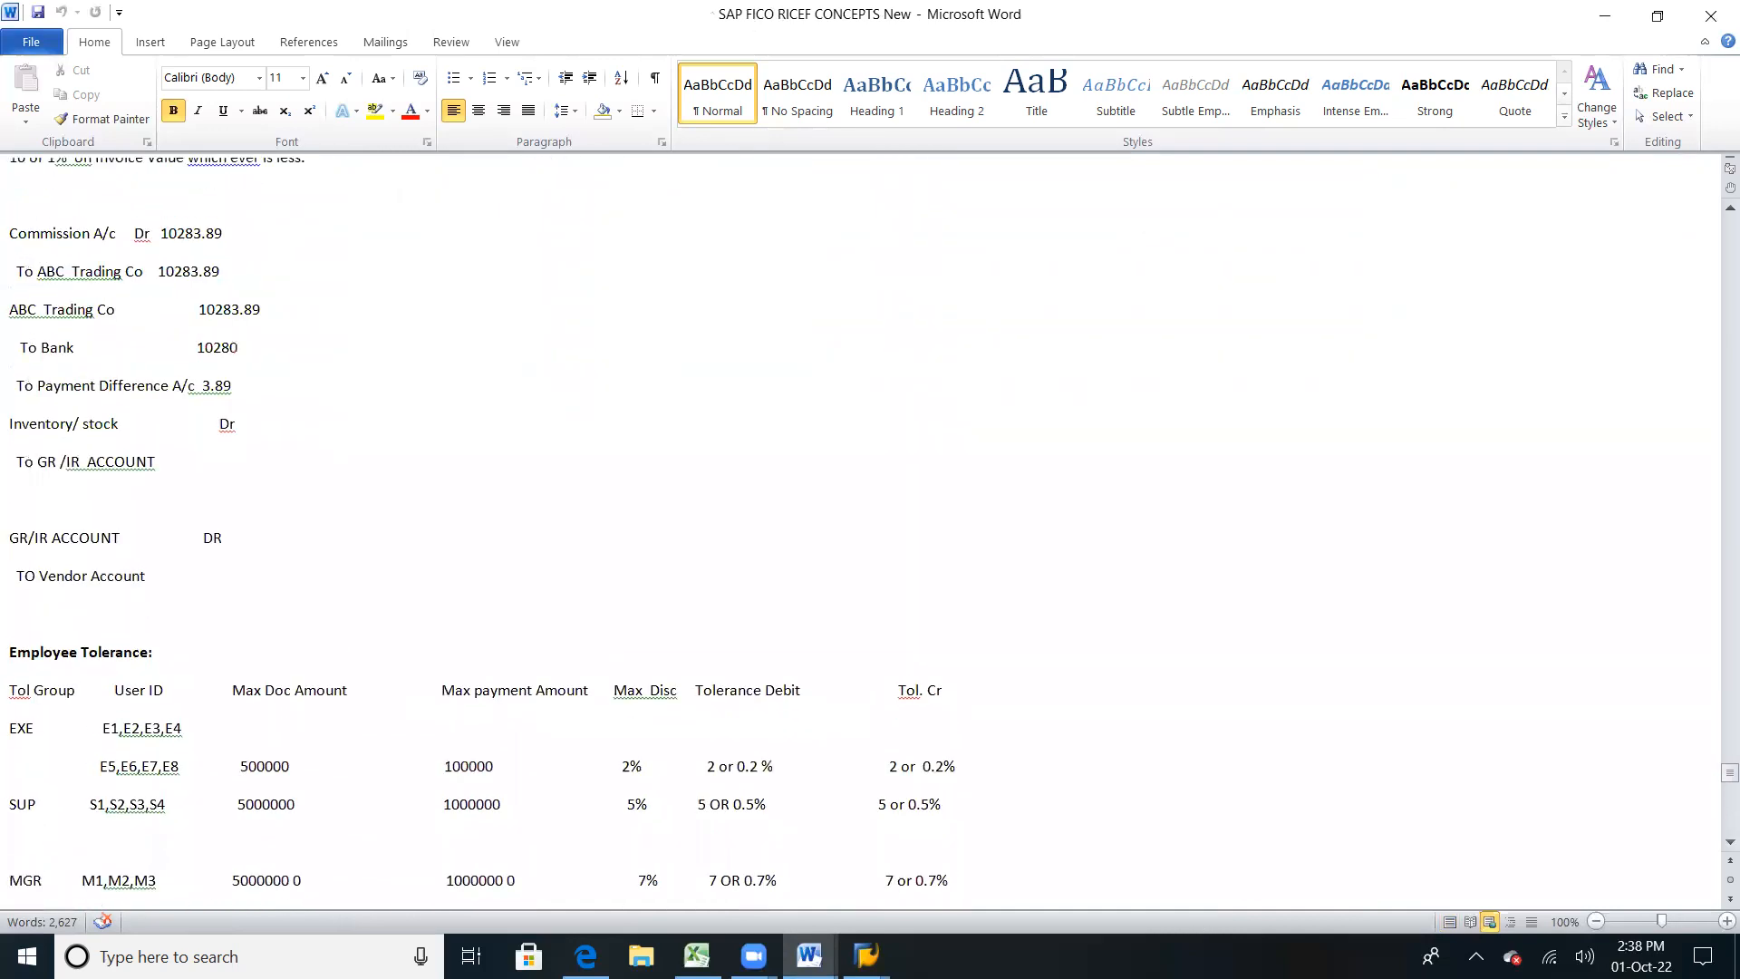
scroll(1194, 917, "up", 6)
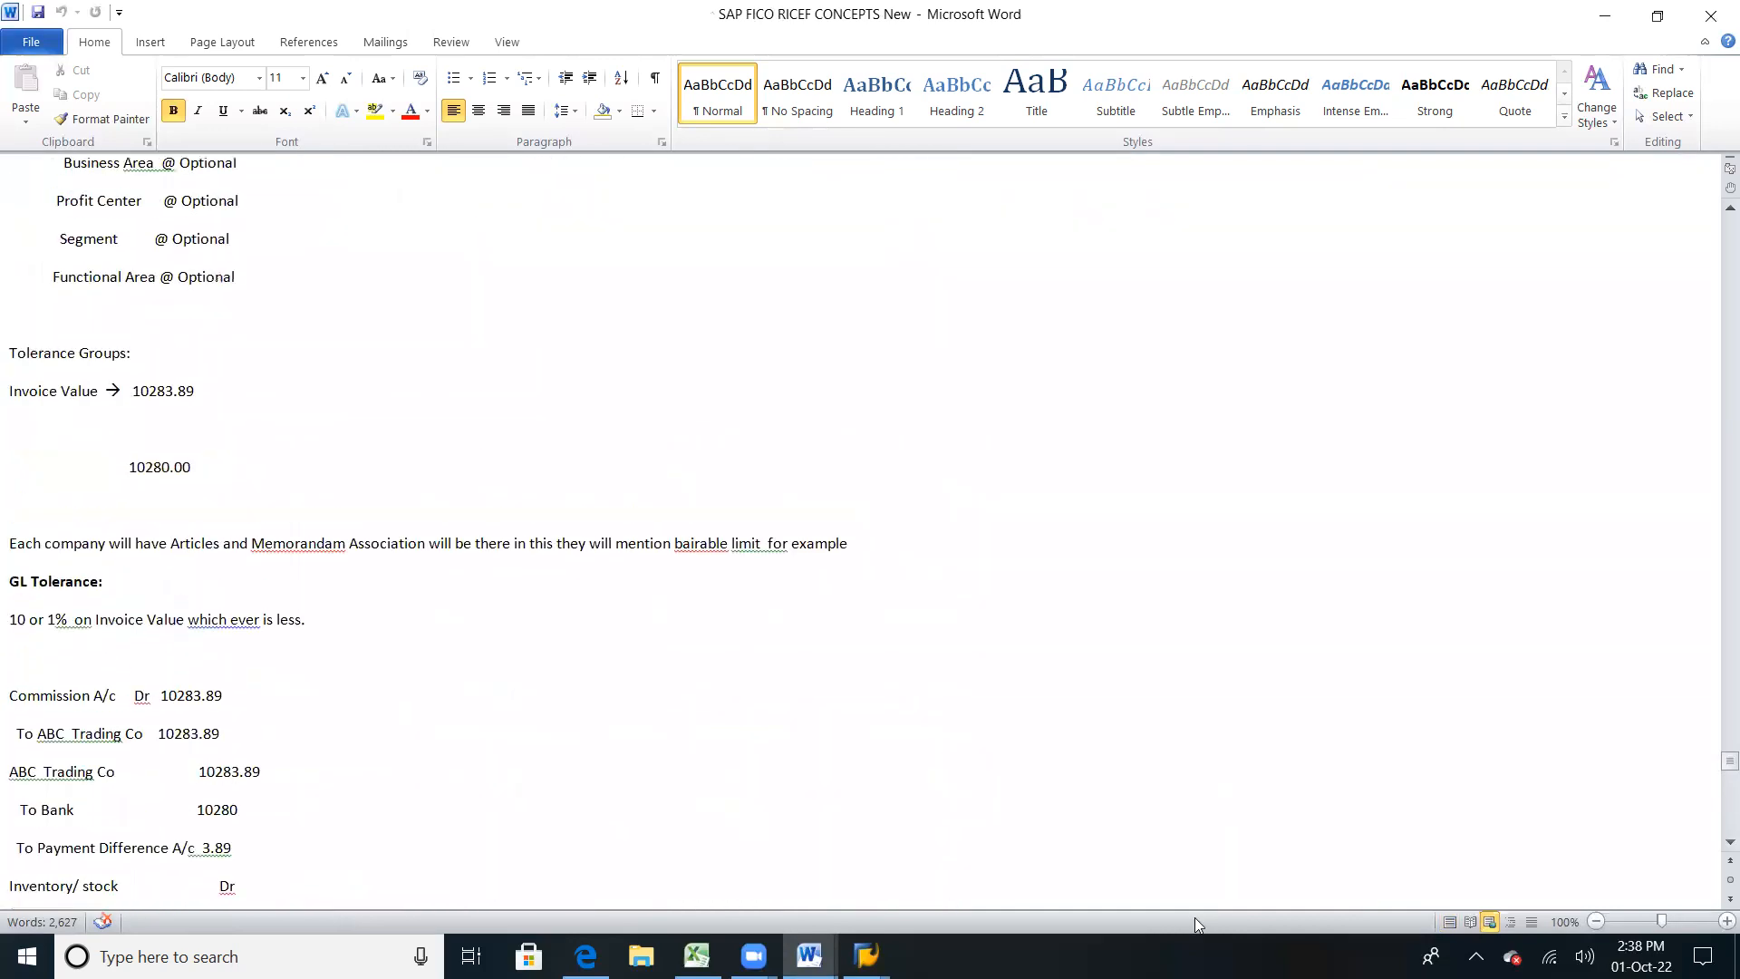
scroll(1196, 923, "up", 6)
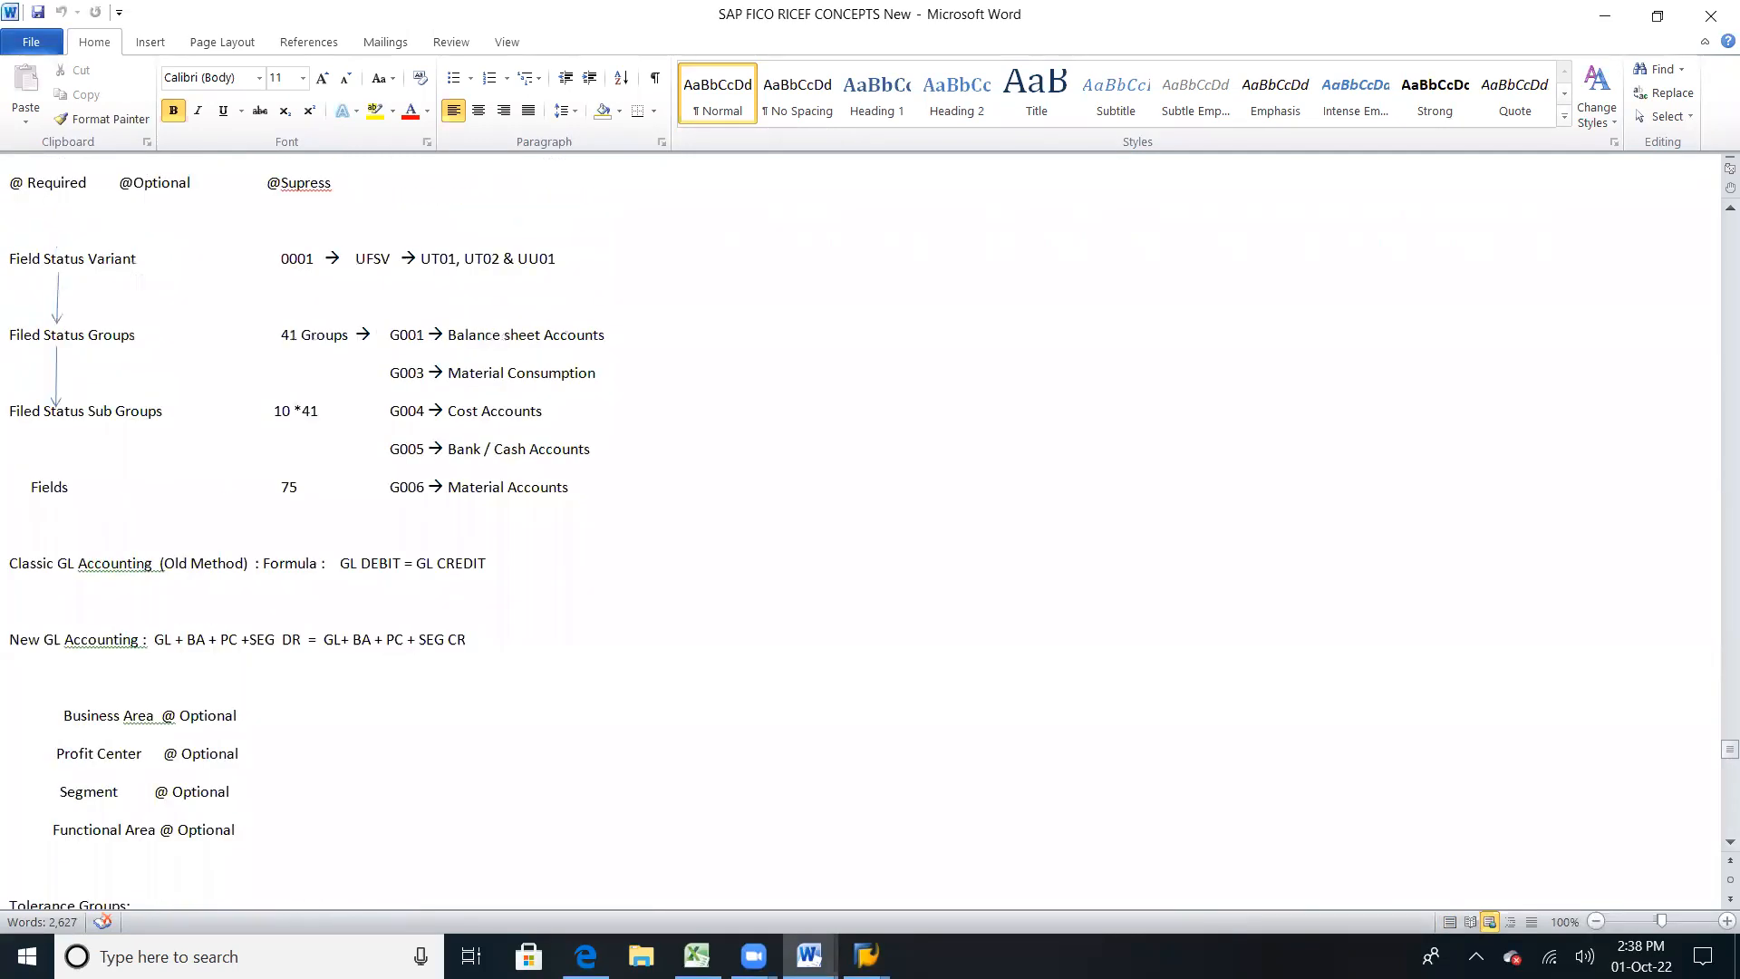
scroll(1195, 917, "down", 8)
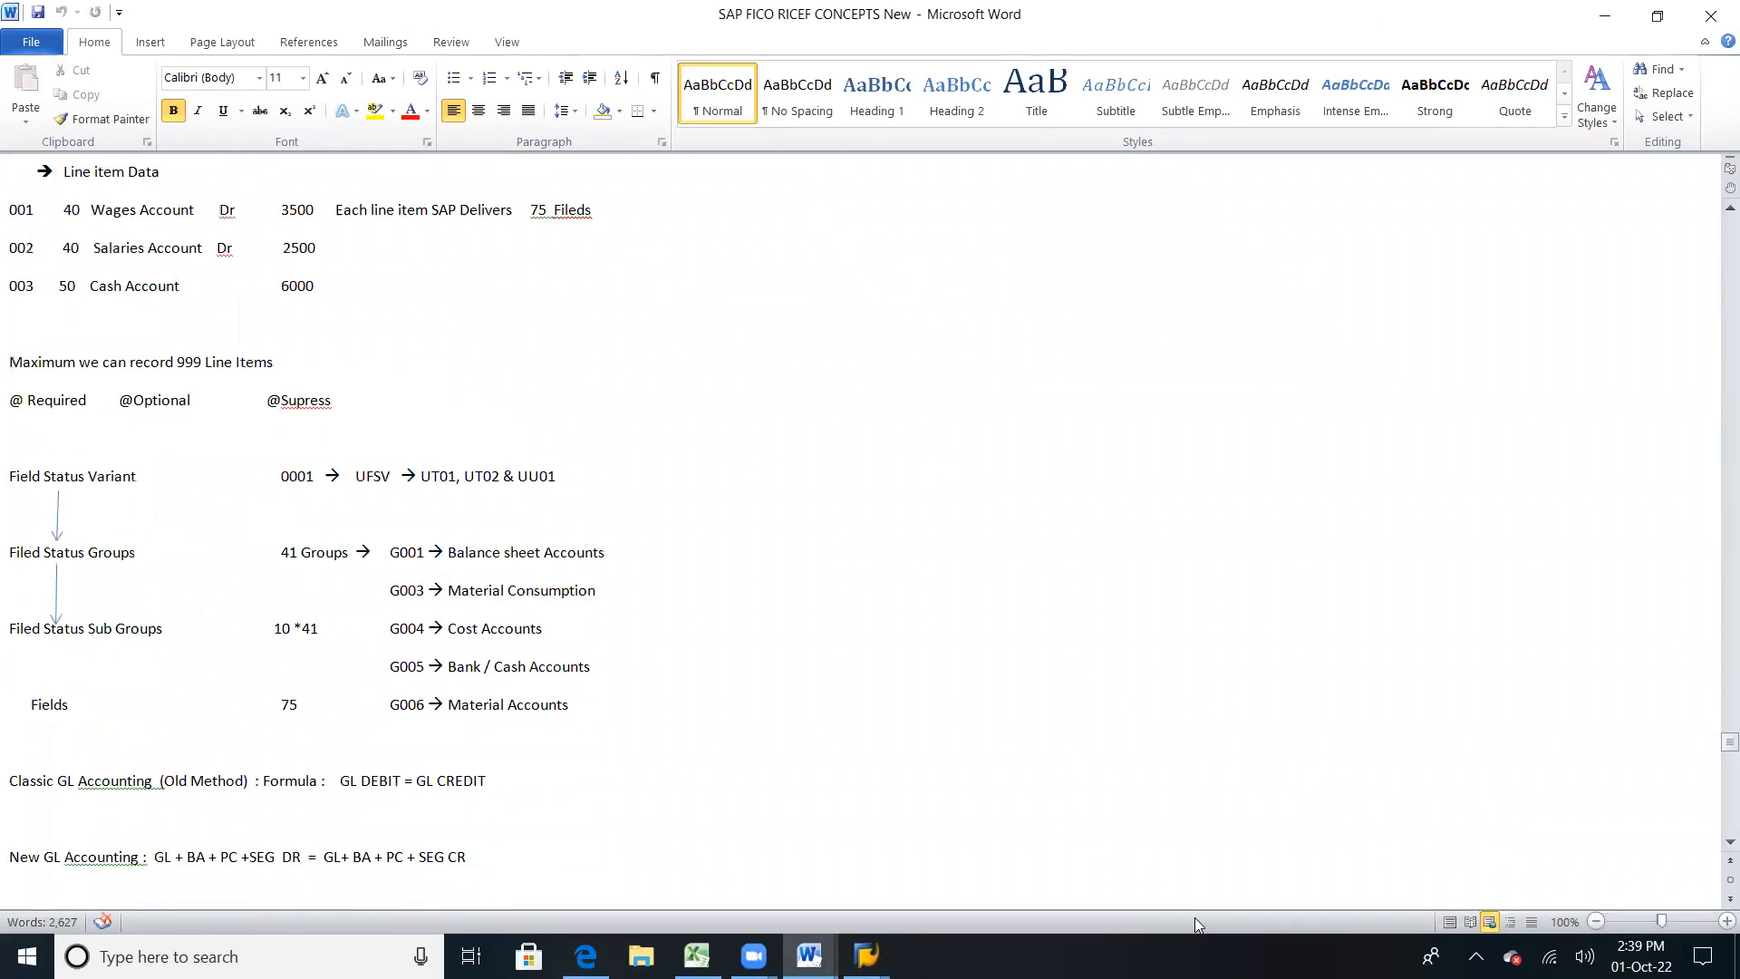
scroll(1194, 917, "down", 4)
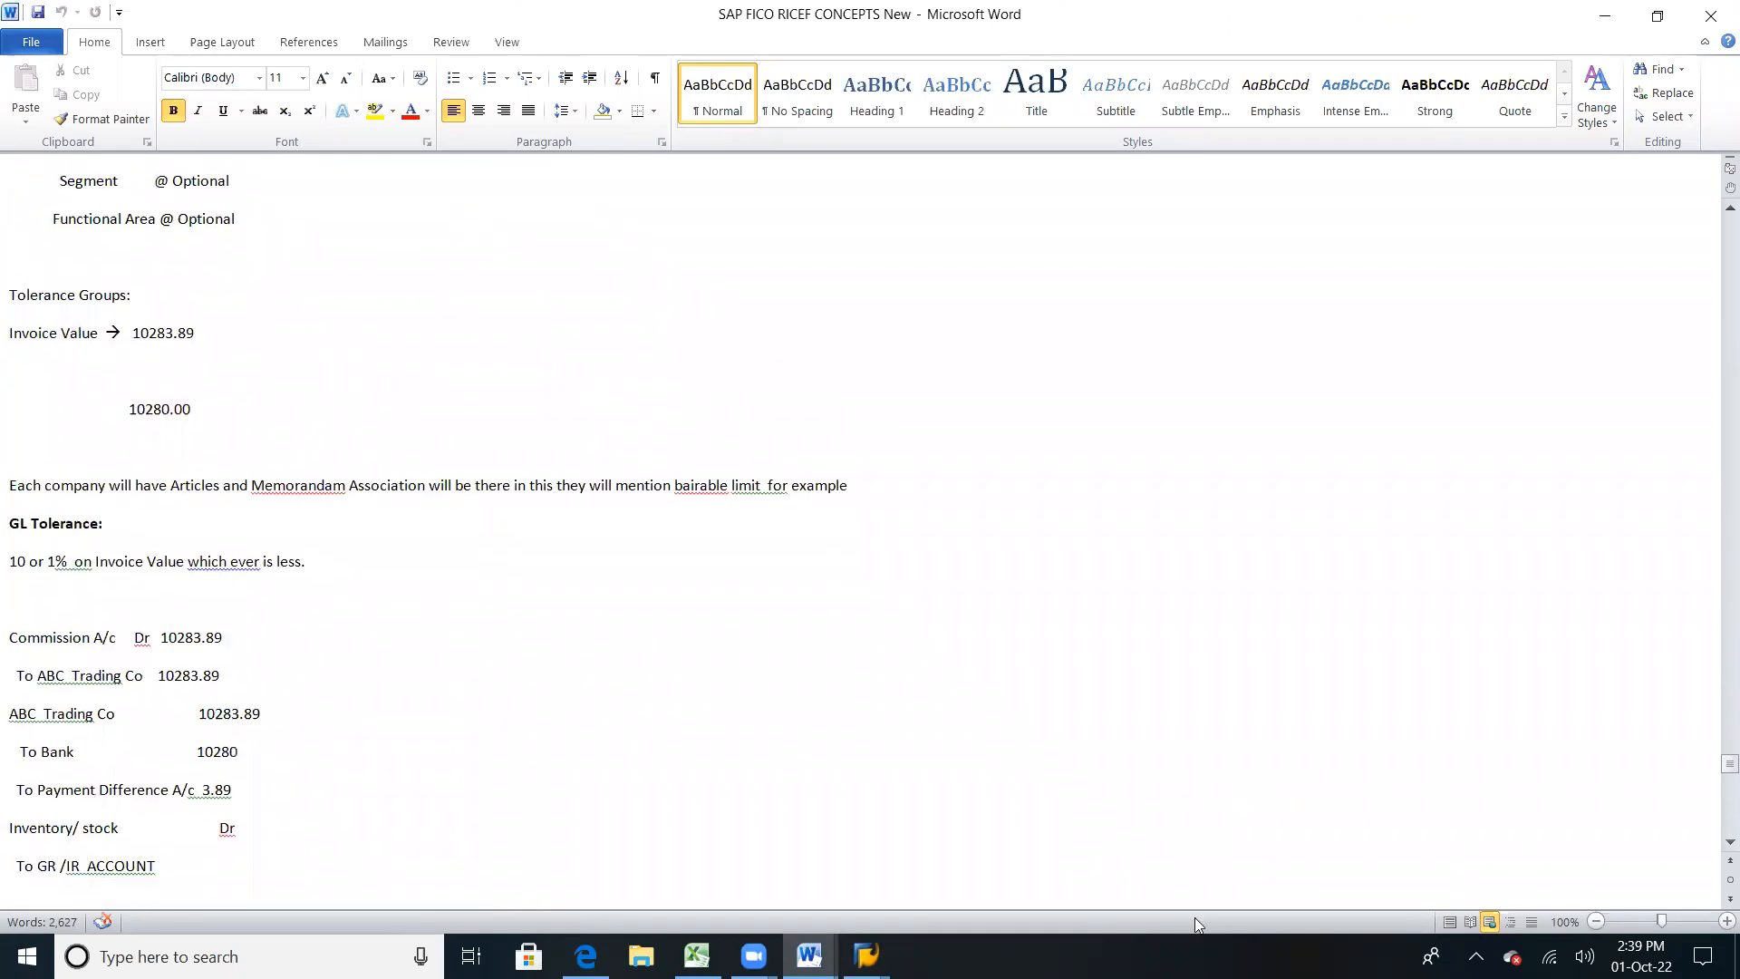
Step: Switch to SAP Easy Access and open the SAP Reference IMG through transaction SPRO
key("alt+Tab")
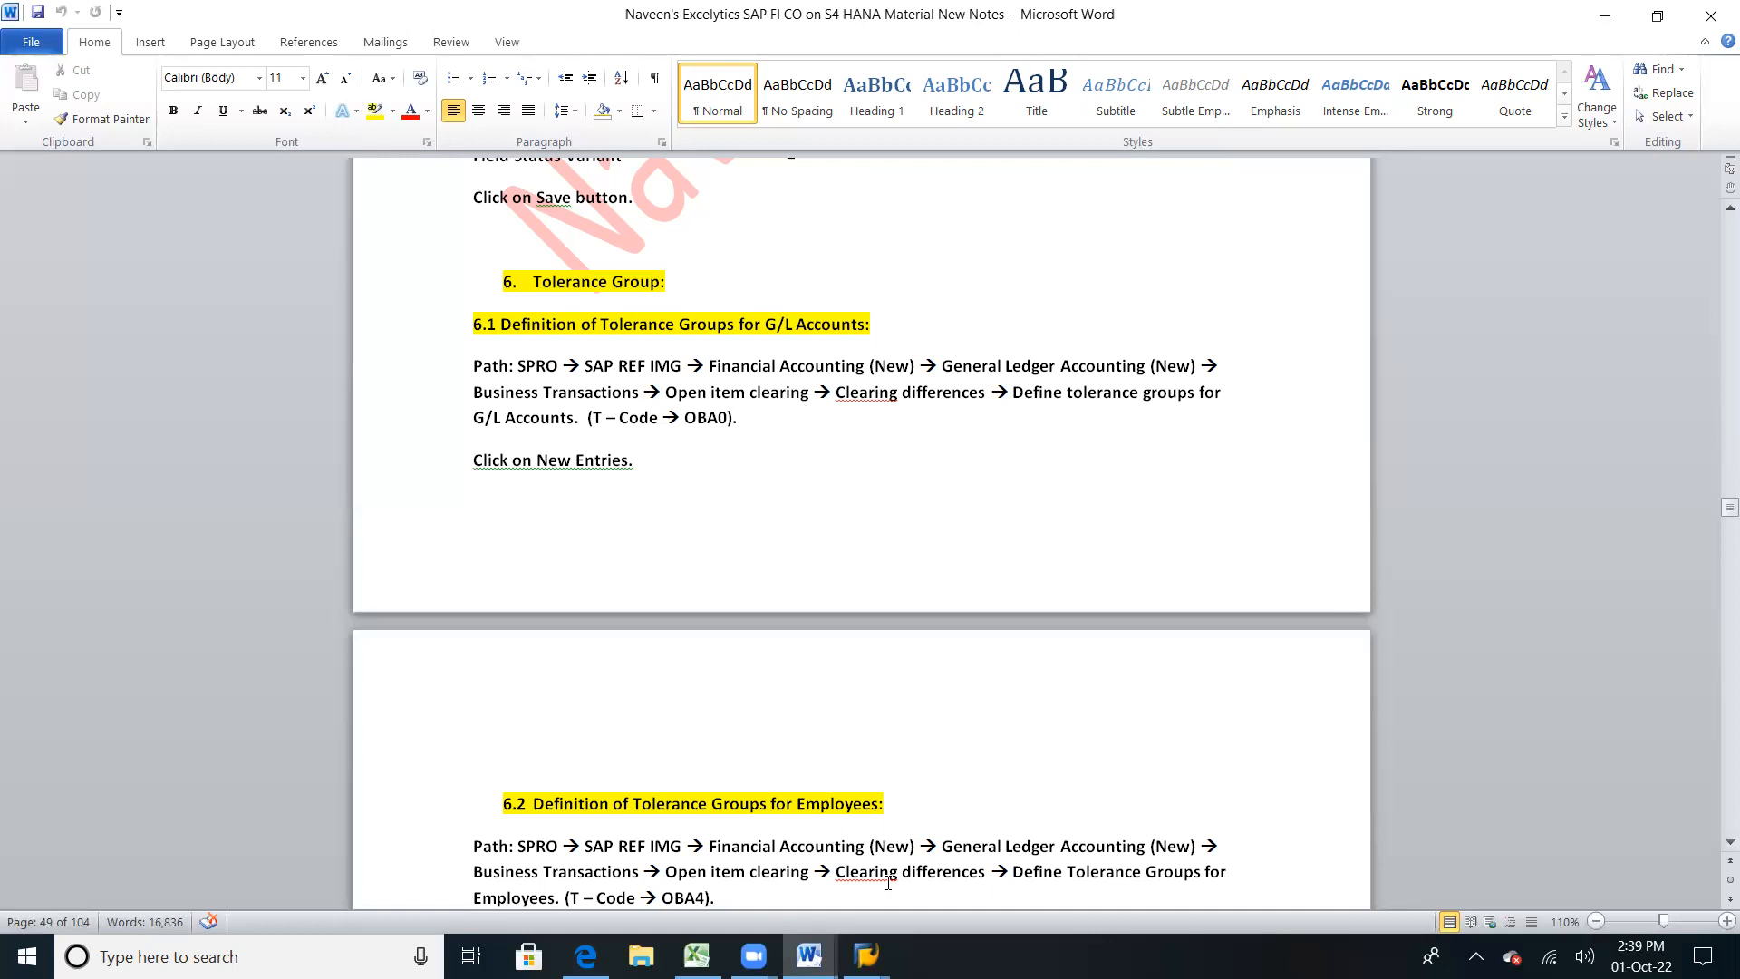
mouse_move(866, 955)
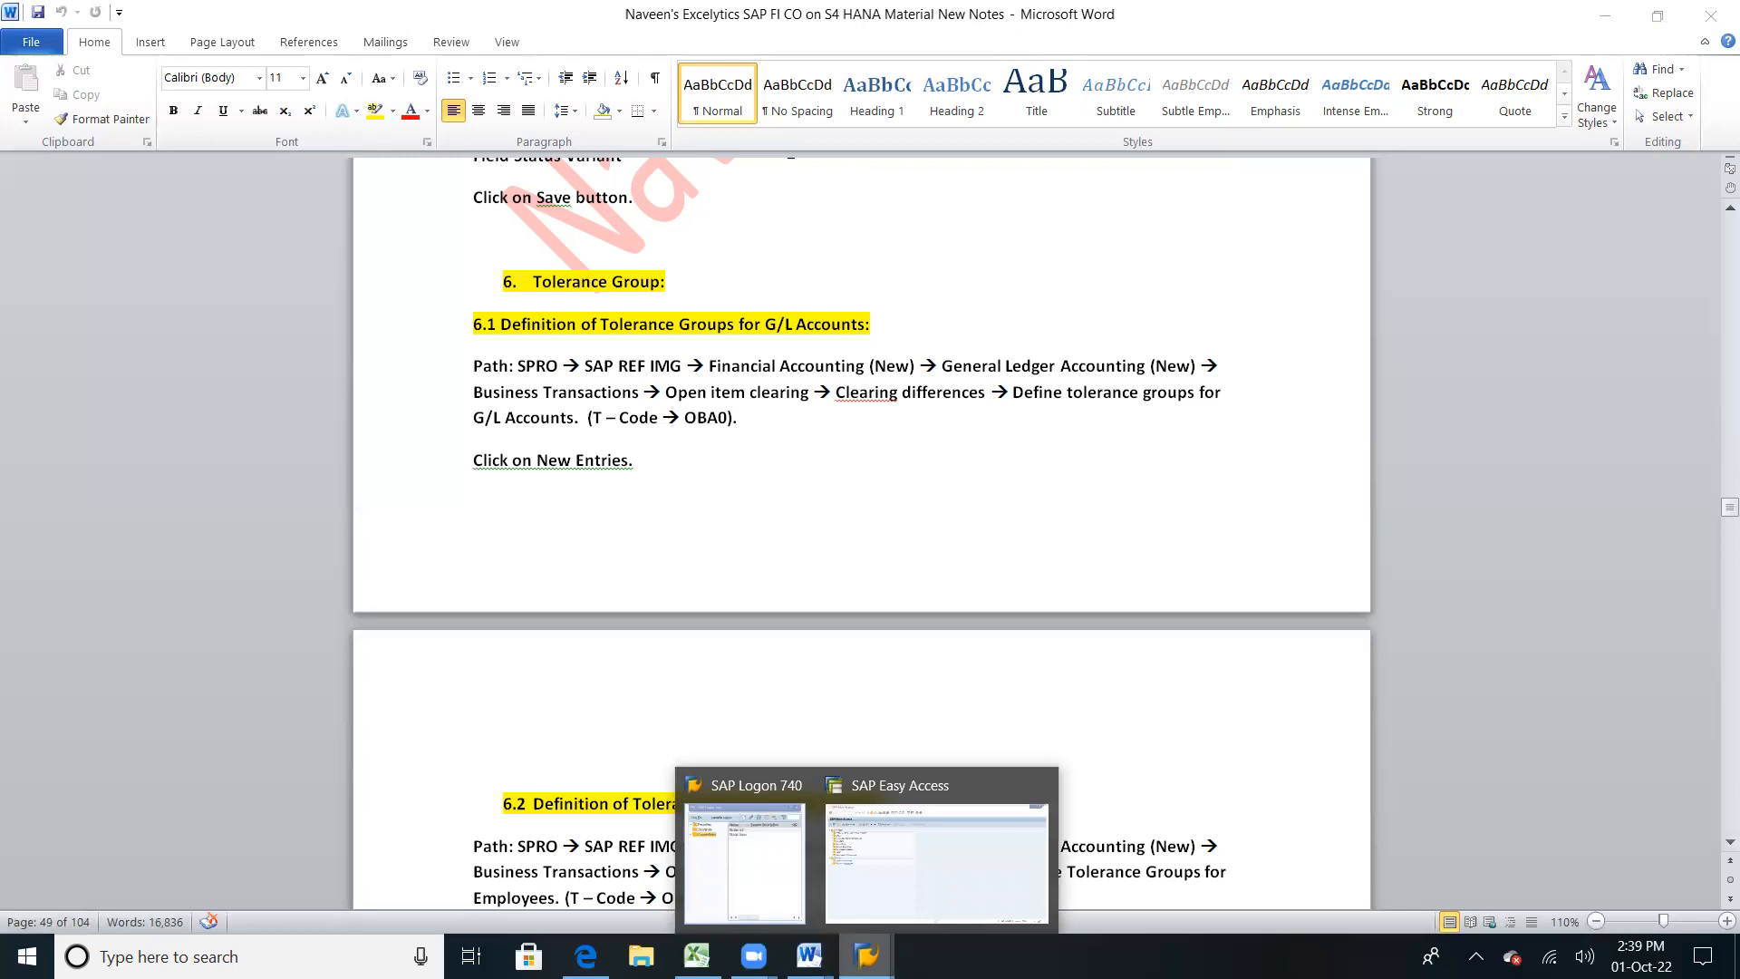
left_click(957, 894)
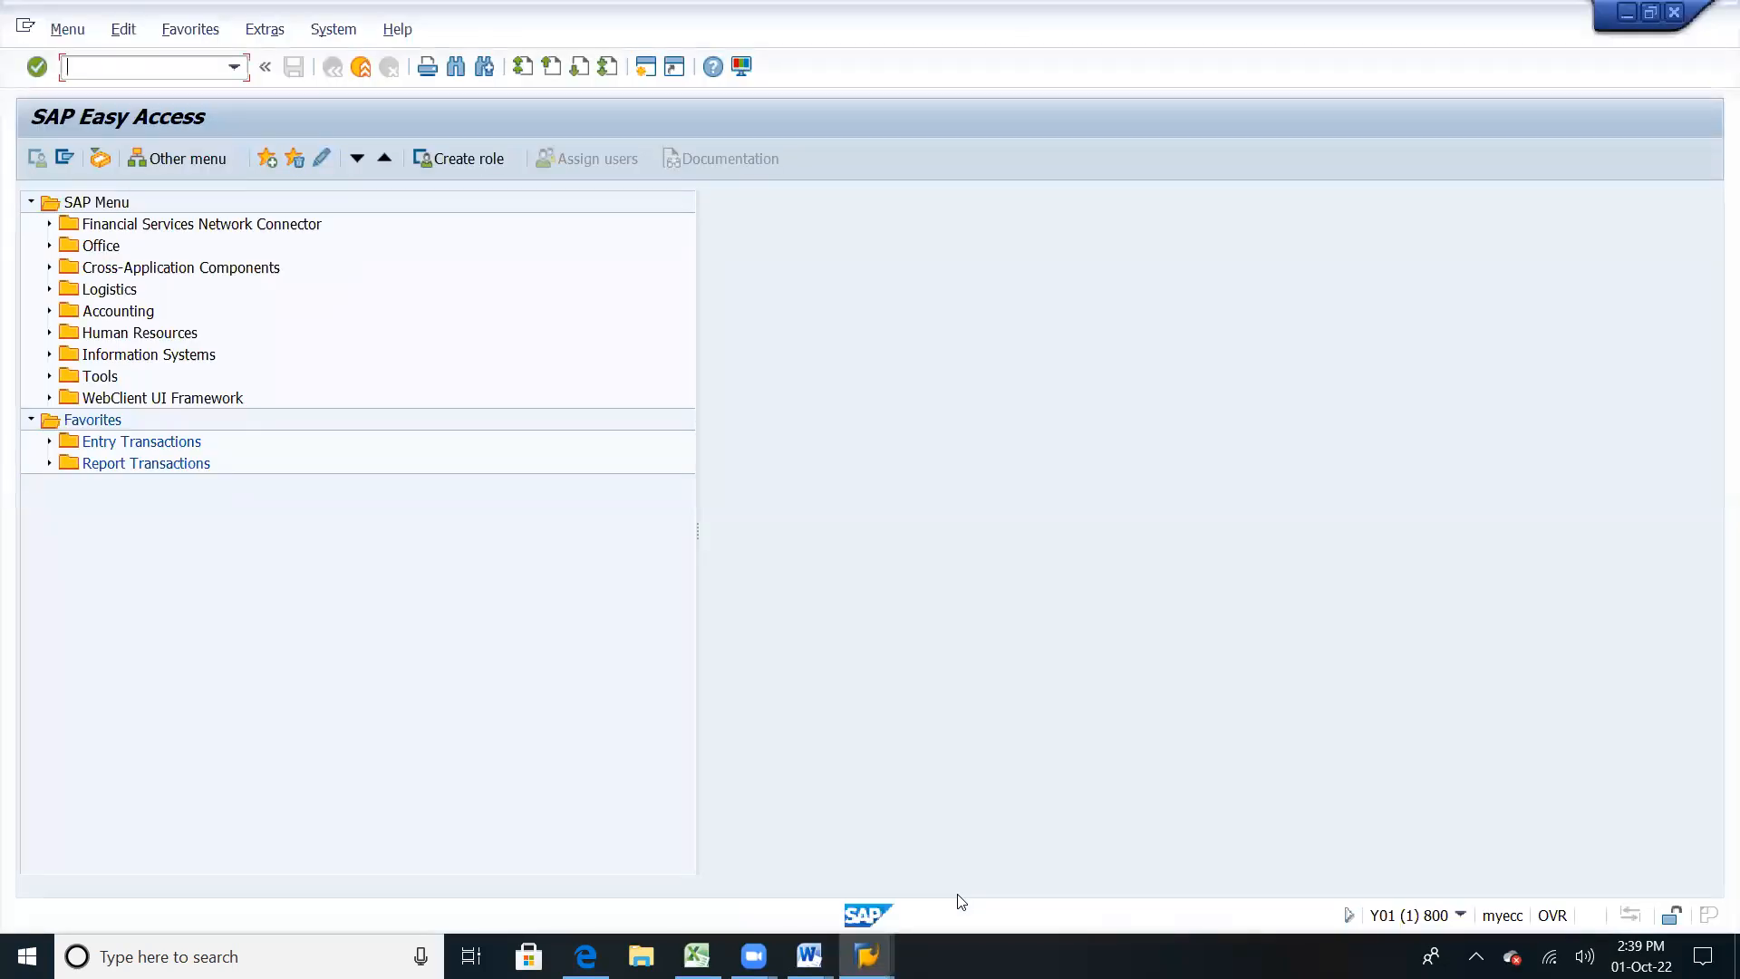
type("spro")
key("Return")
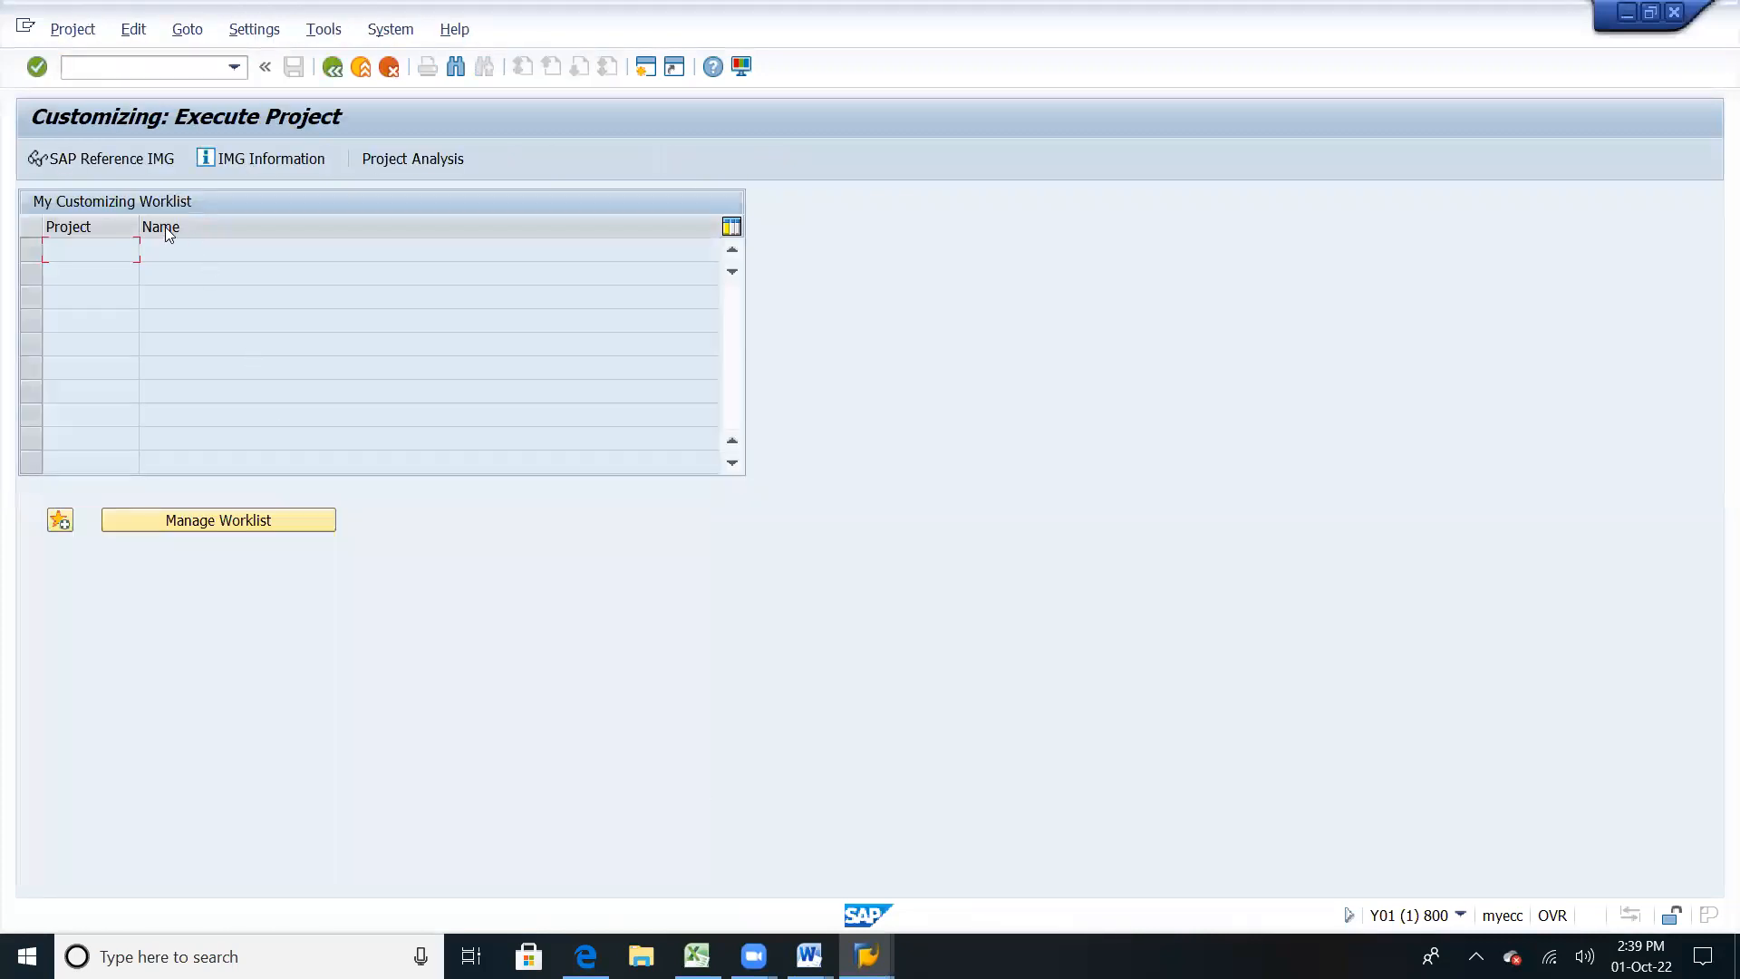
left_click(132, 163)
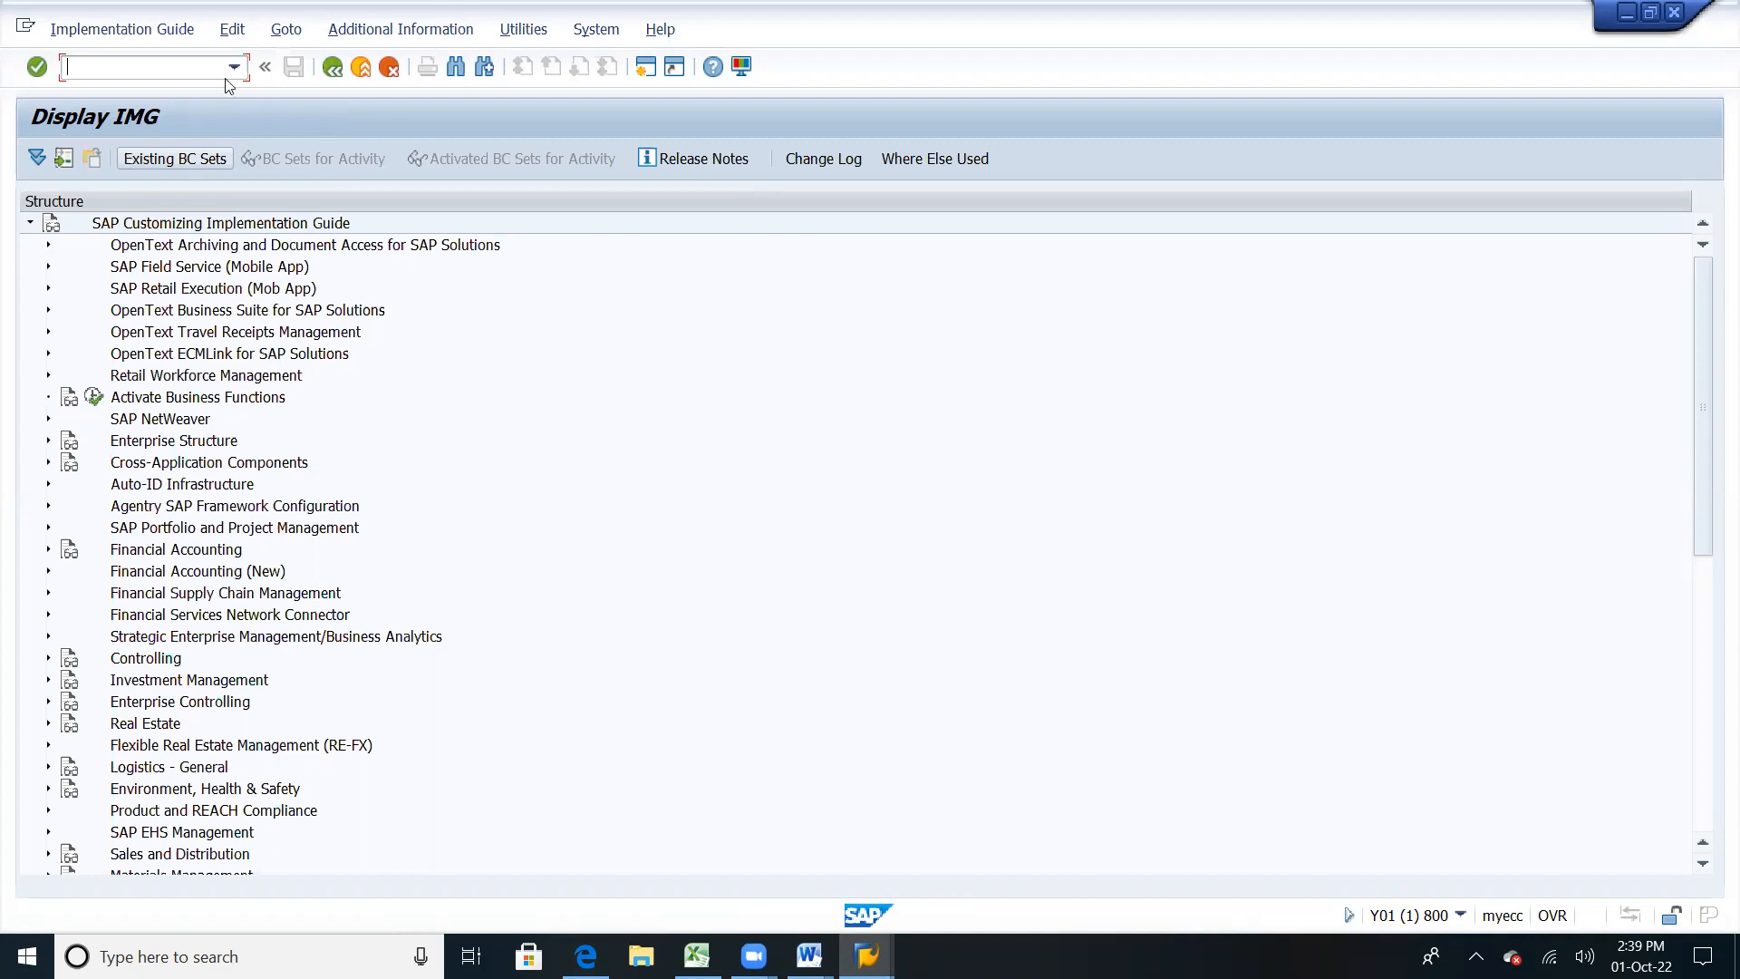
Step: Expand the IMG path Financial Accounting (New) > General Ledger Accounting (New) > Business Transactions > Open Item Clearing > Clearing Differences
left_click(49, 573)
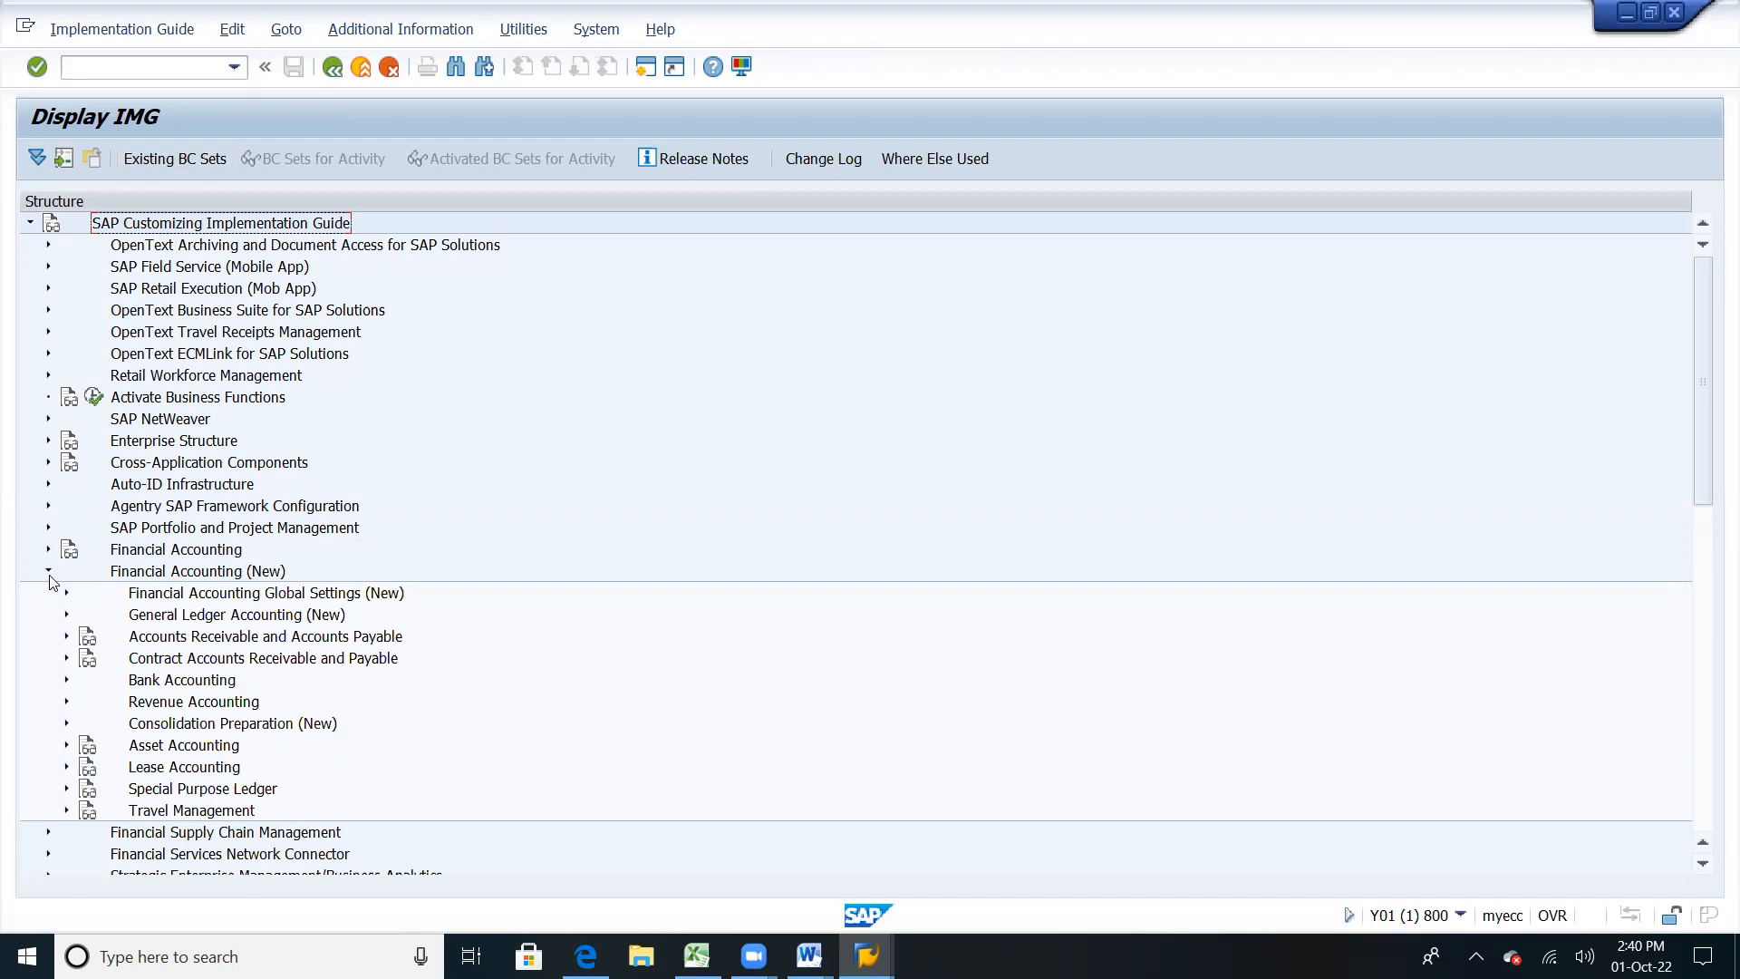
left_click(67, 618)
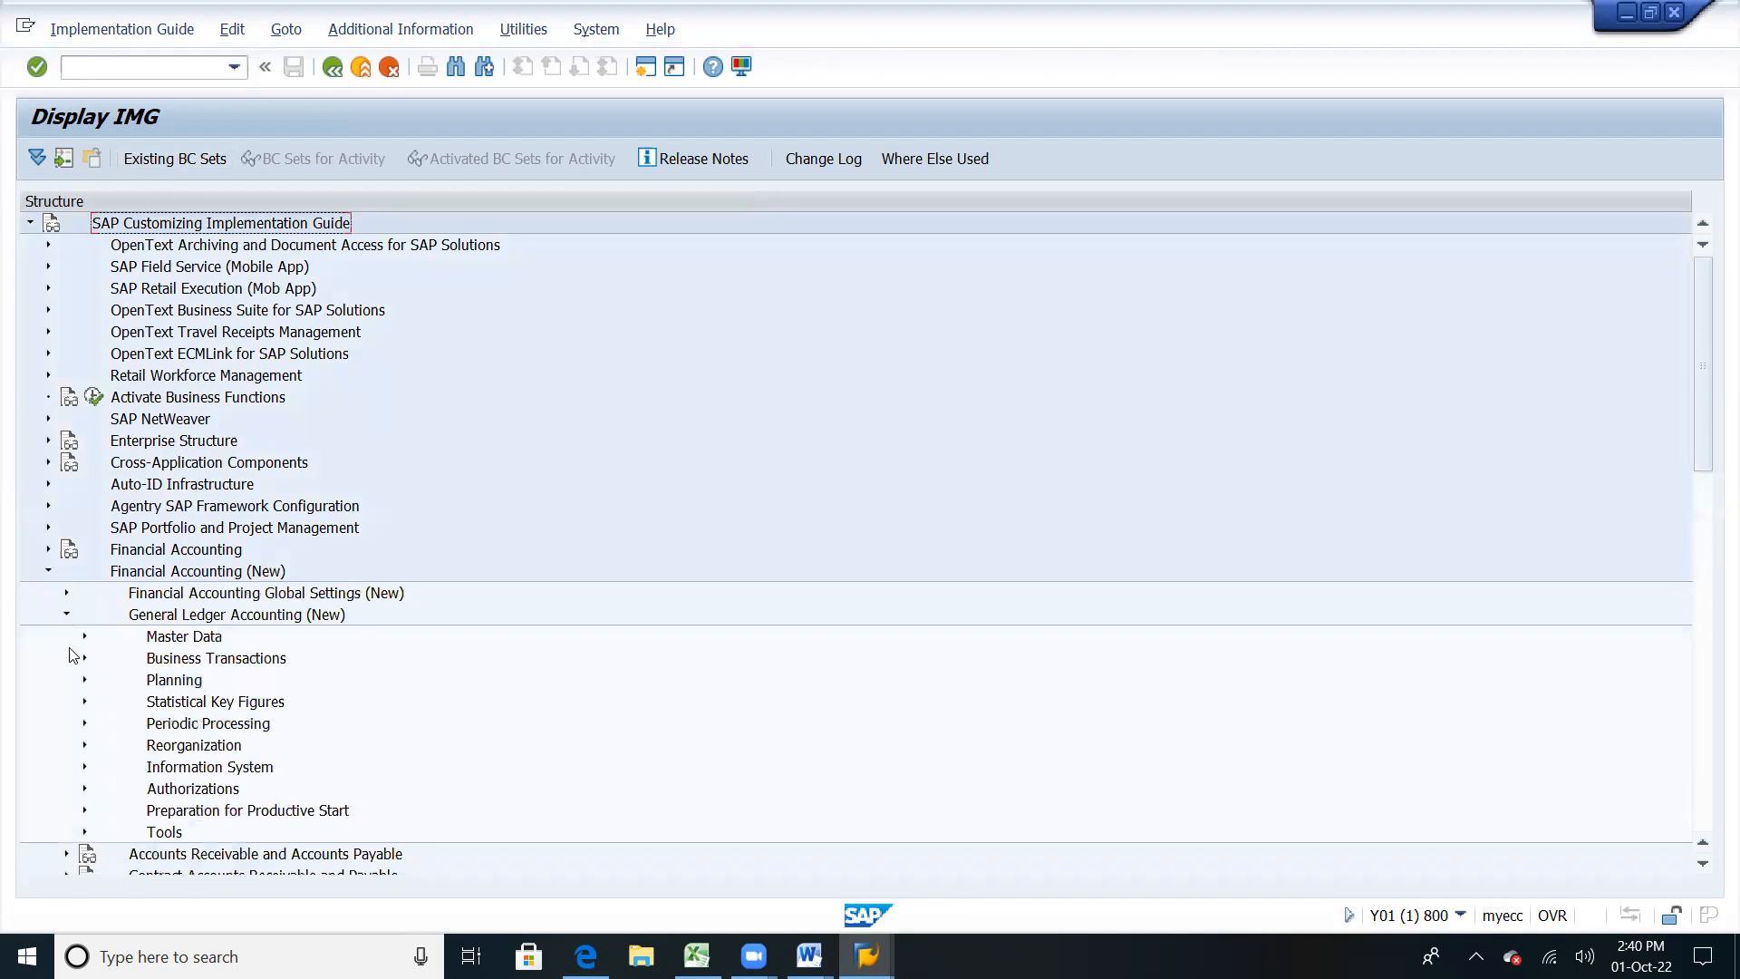
left_click(84, 660)
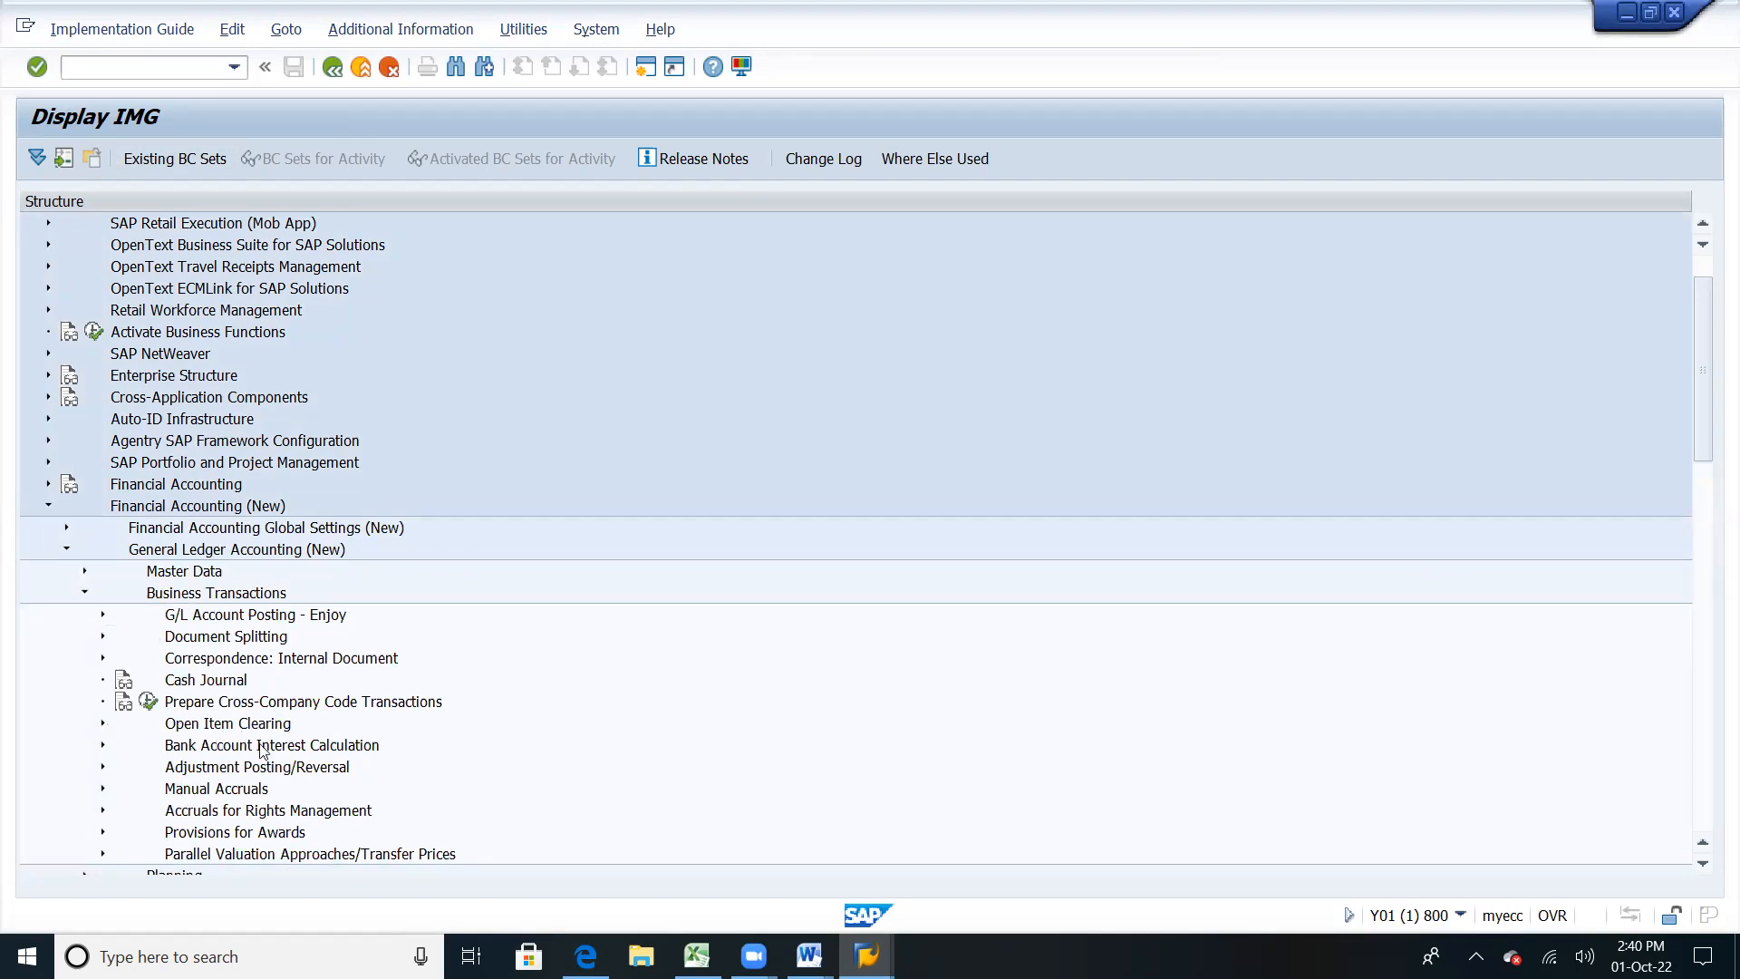
left_click(103, 725)
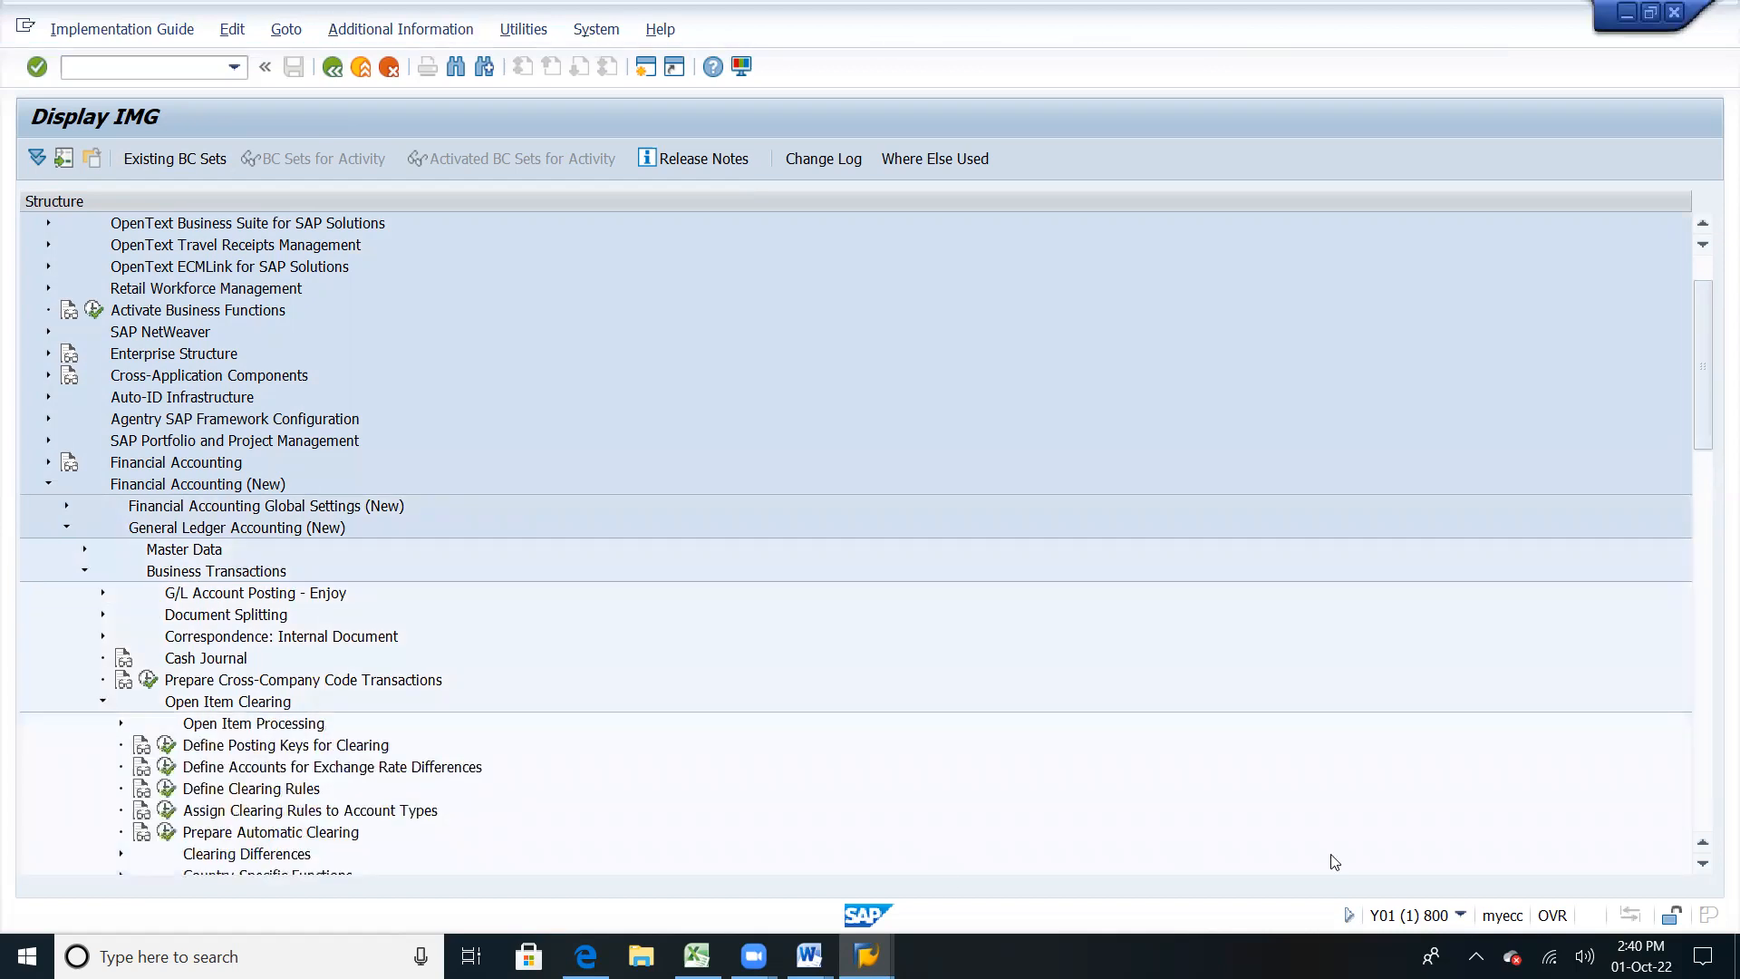
left_click(1704, 866)
left_click(1704, 867)
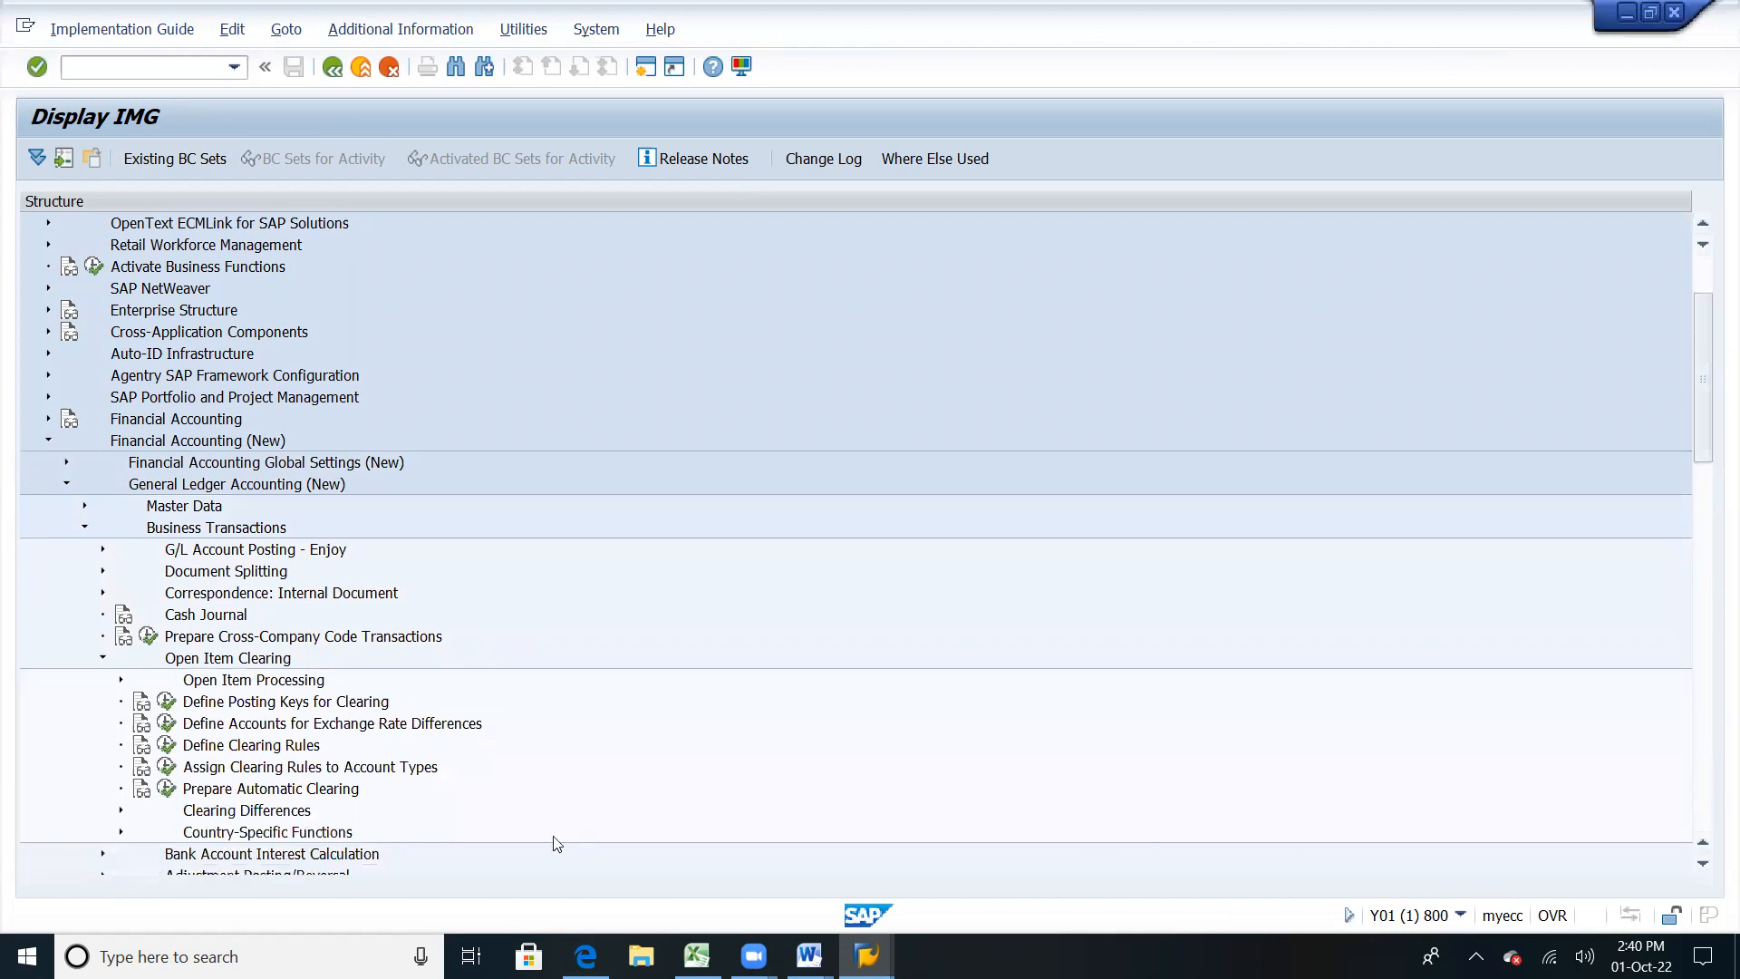
left_click(121, 811)
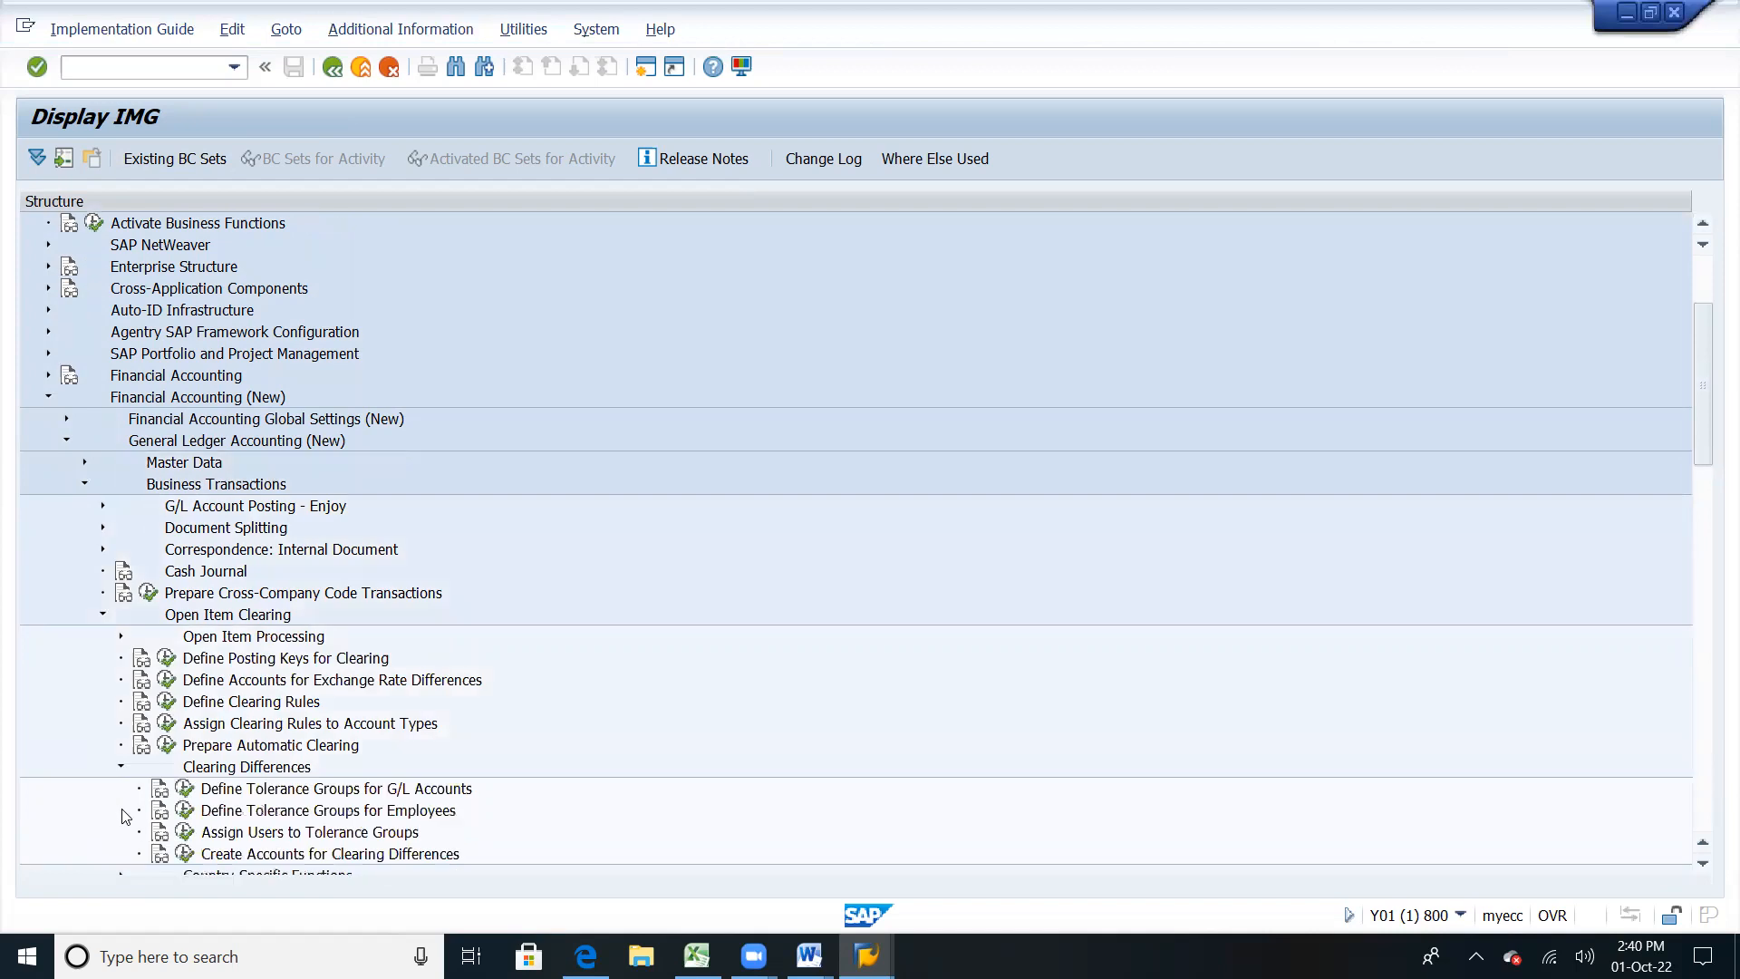
Step: Display the IMG activity keys and compare the one for Define Tolerance Groups for G/L Accounts with the transaction code in the Word notes
left_click(279, 794)
left_click(399, 38)
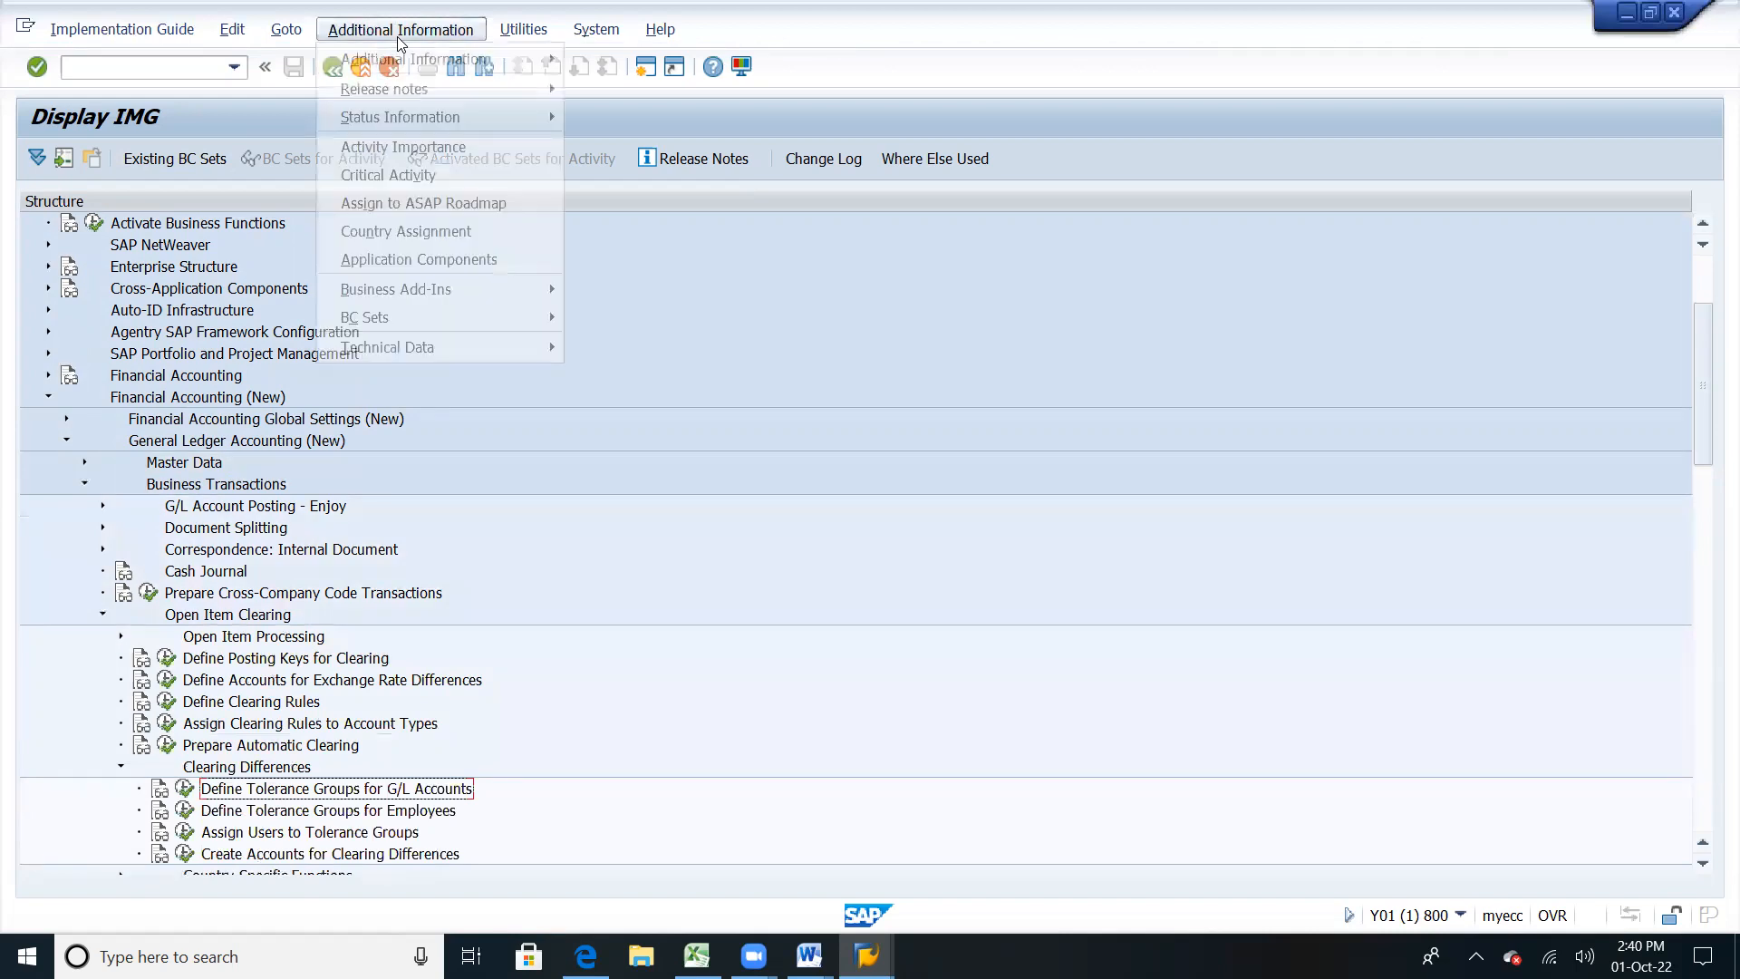
mouse_move(453, 60)
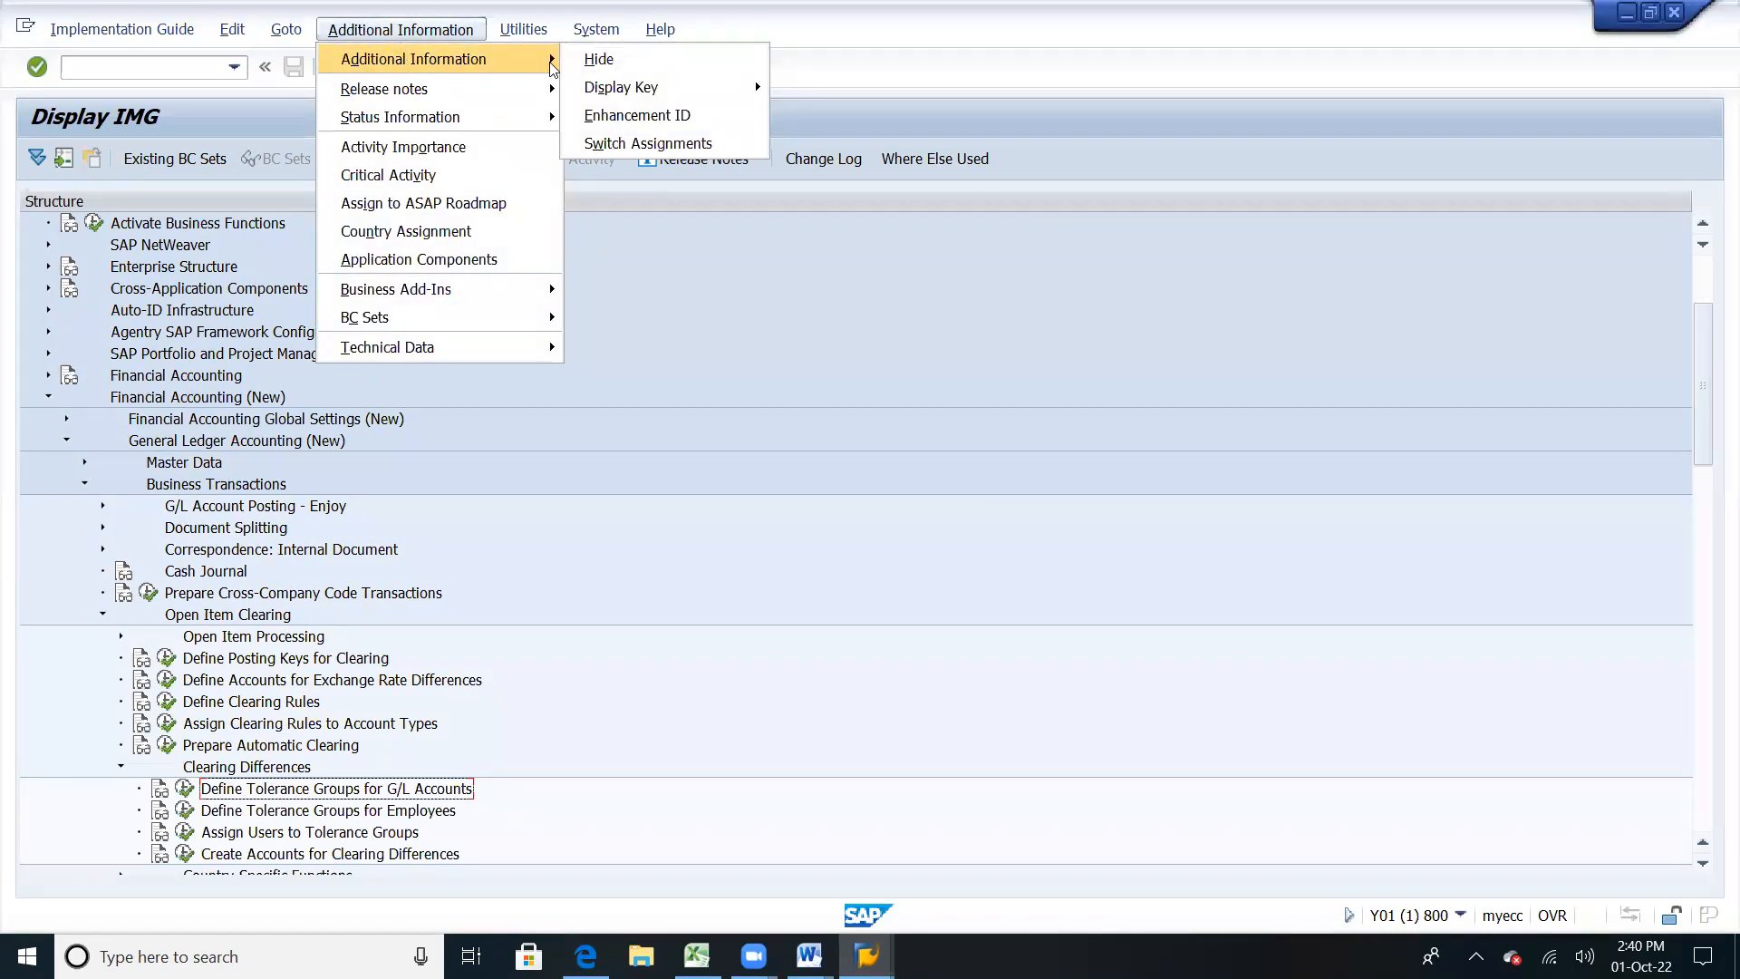
mouse_move(745, 90)
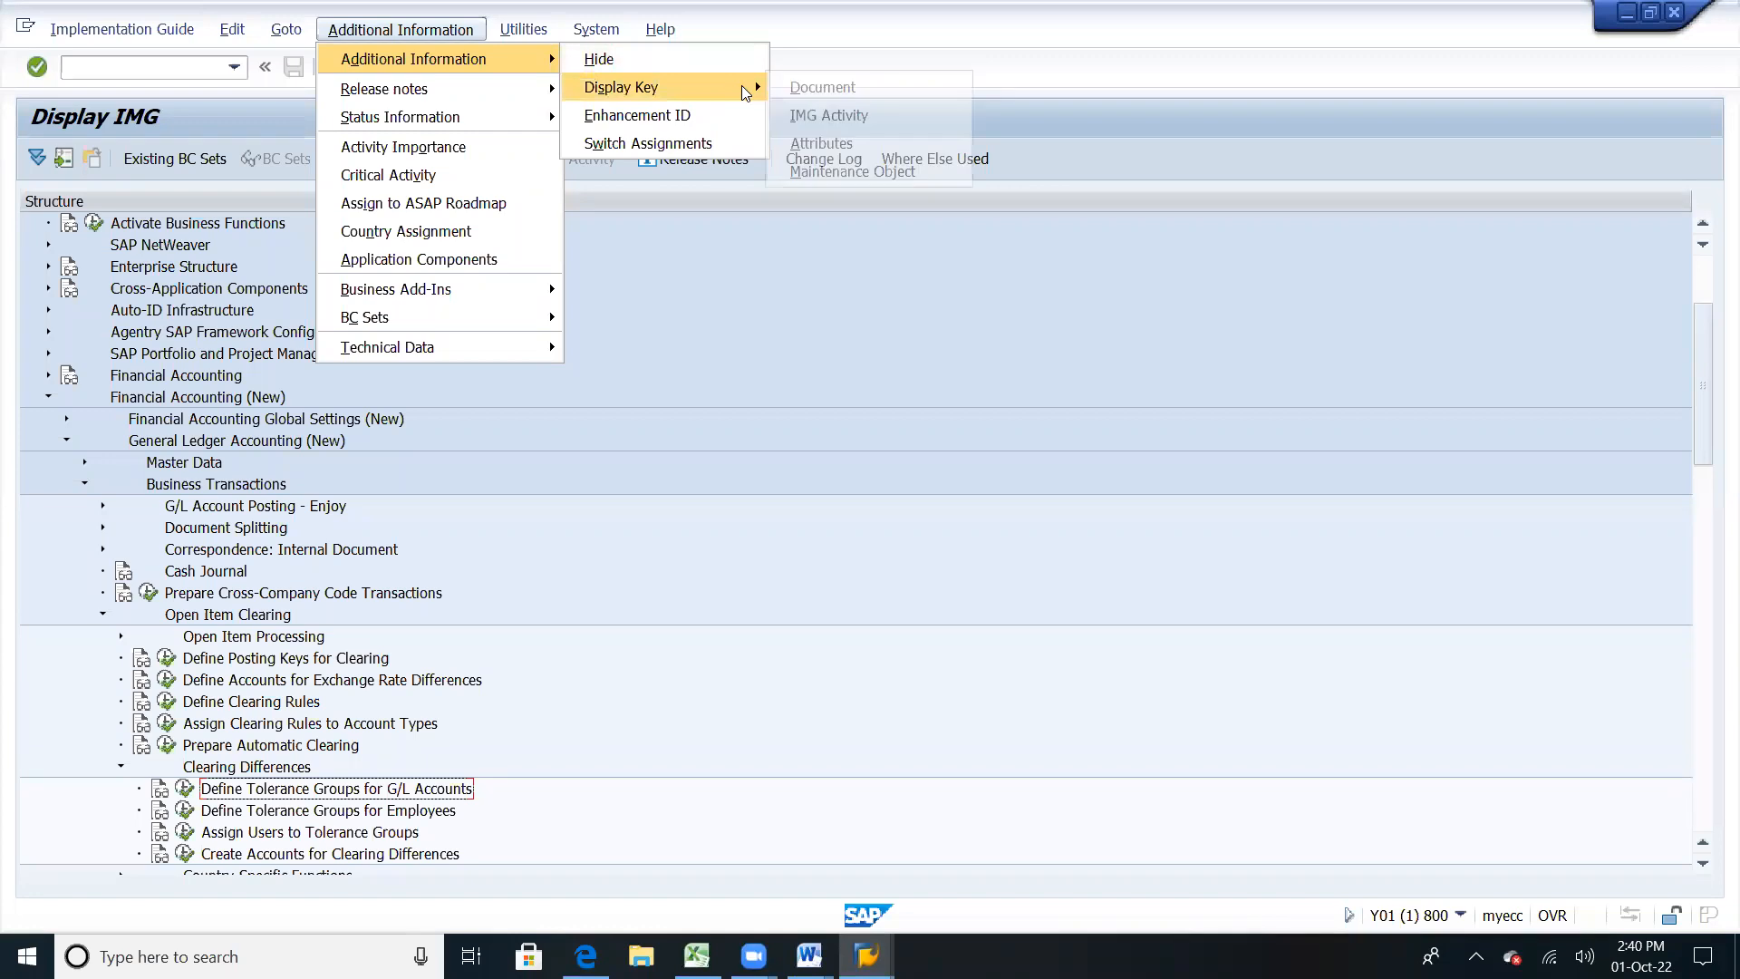
left_click(823, 115)
left_click(741, 787)
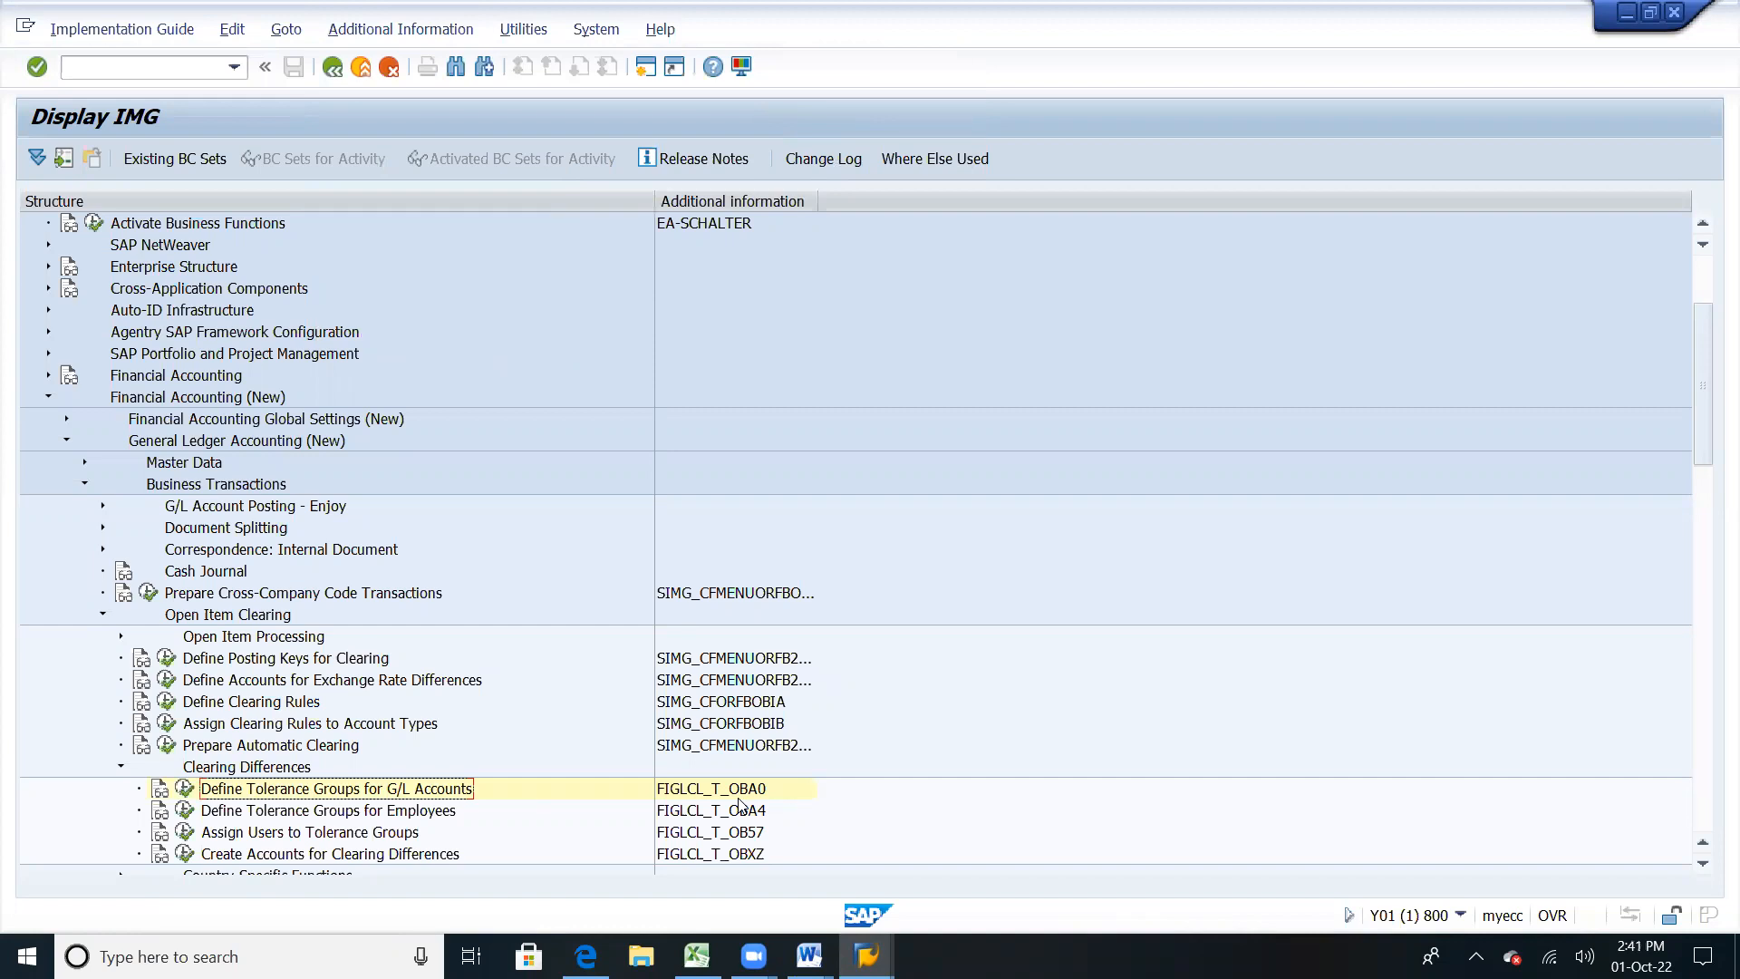
key("alt+Tab")
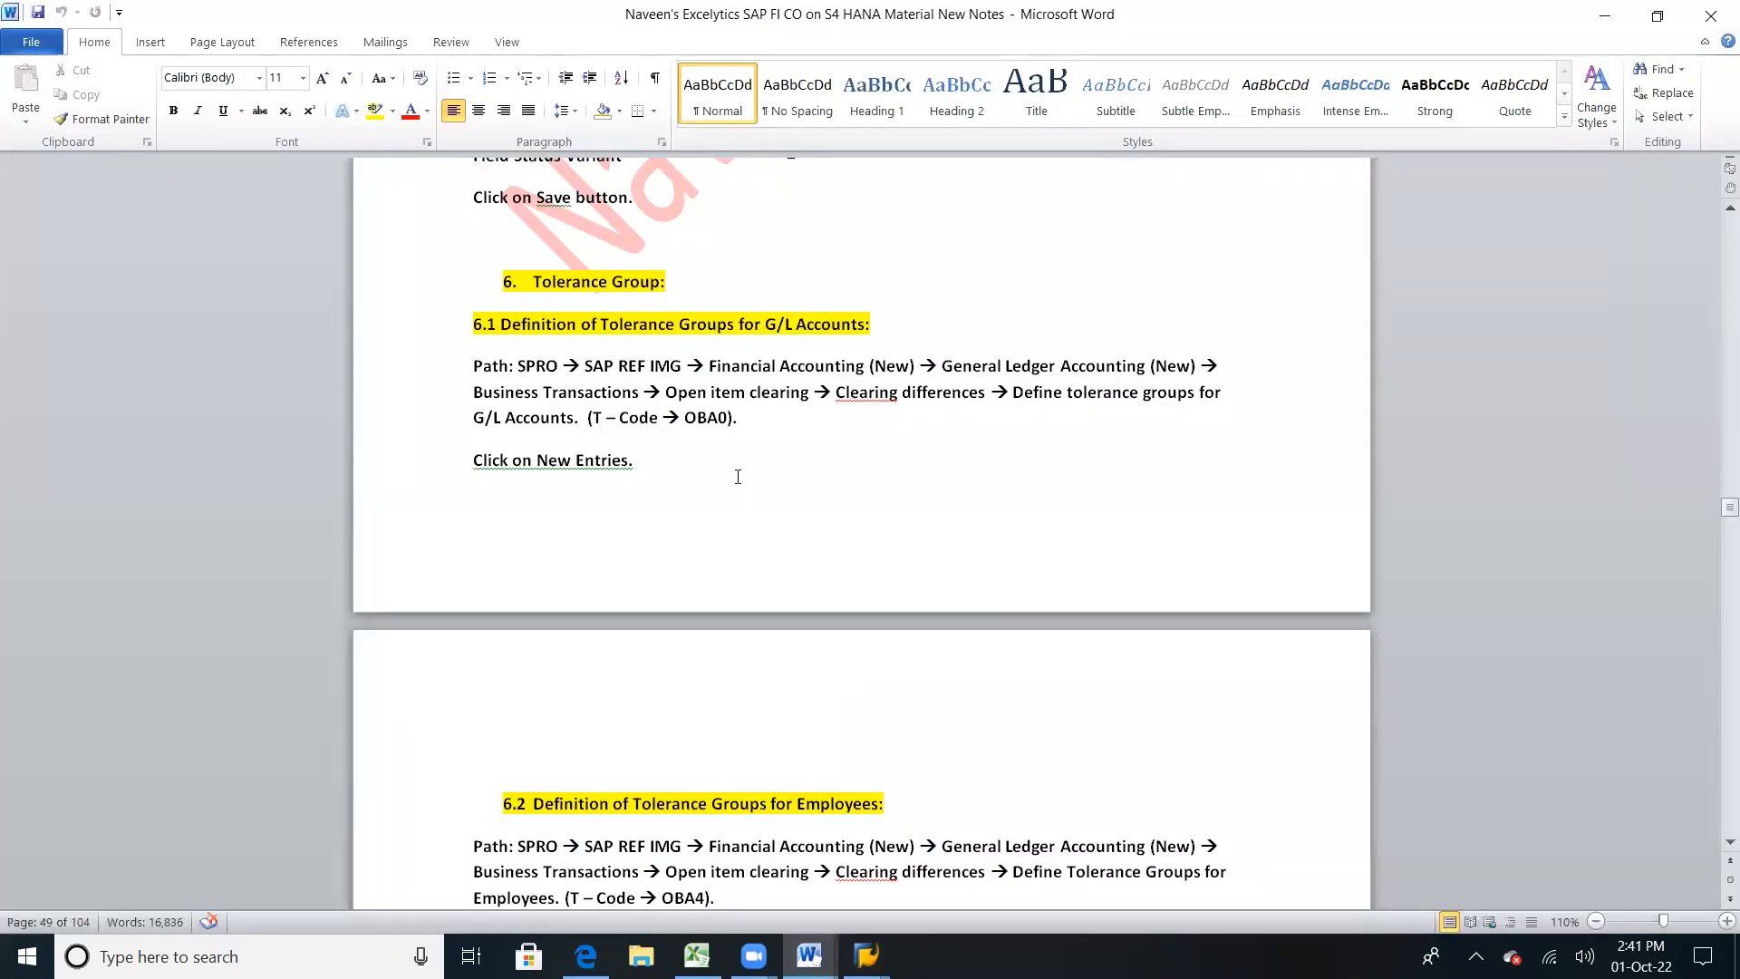
key("alt+Tab")
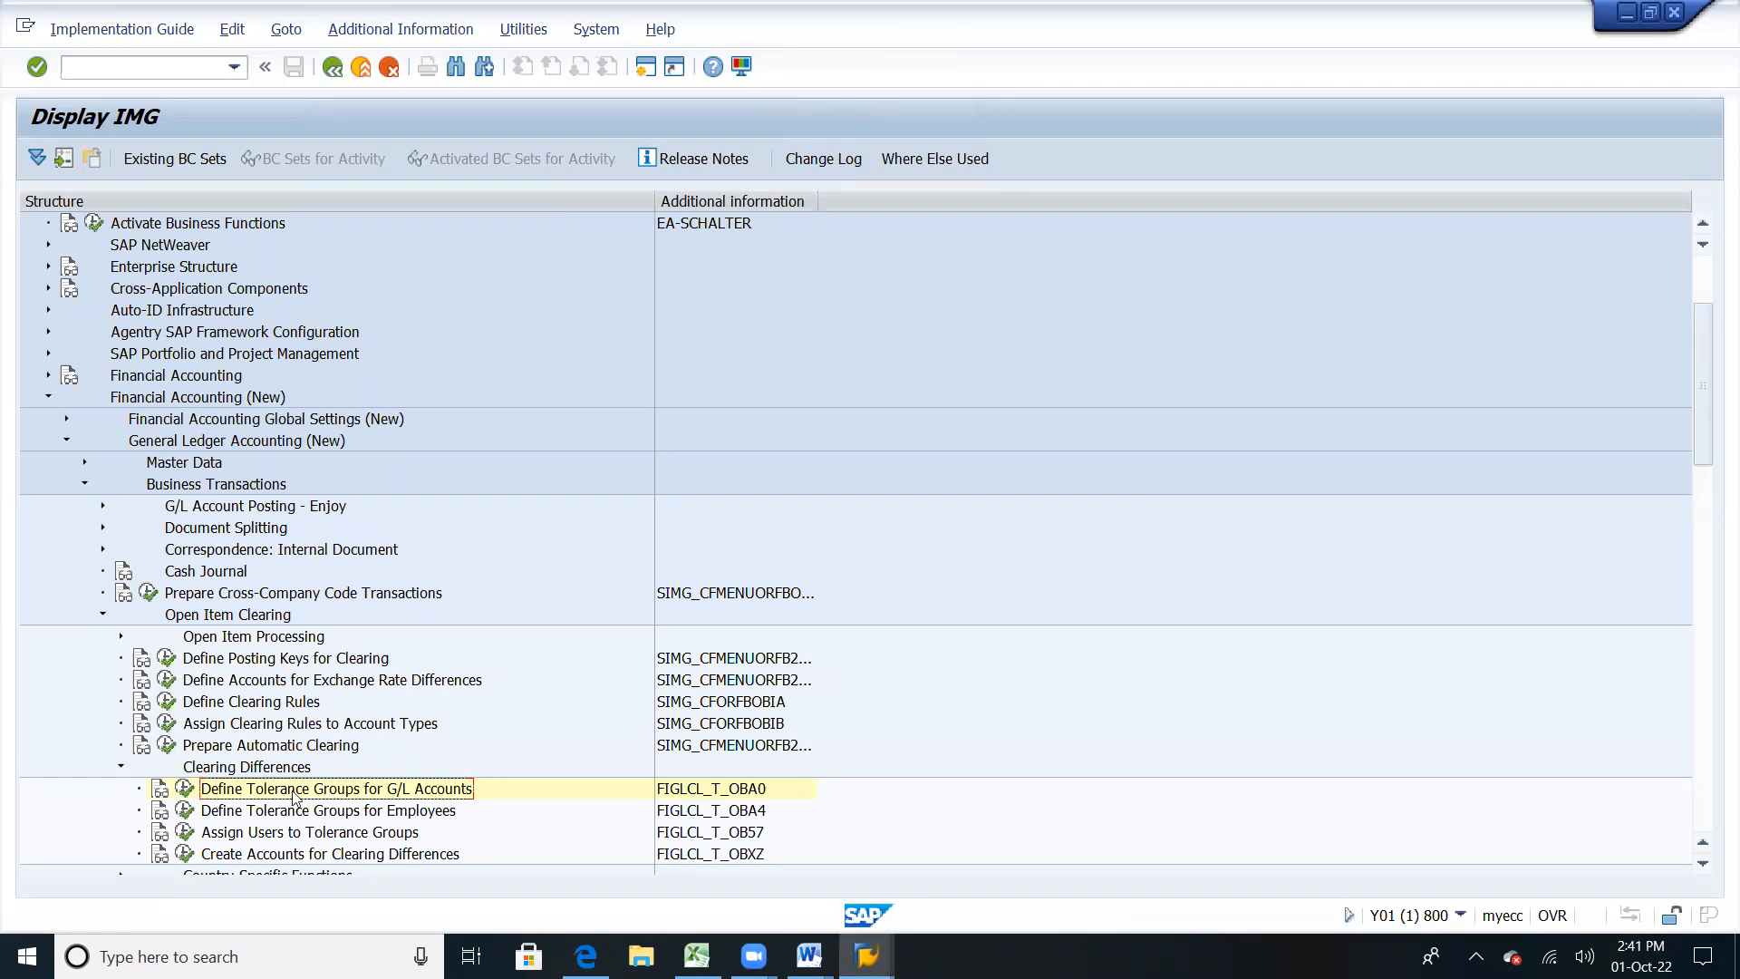
Step: Open Define Tolerance Groups for G/L Accounts and create a new entry for company code UT01
left_click(179, 785)
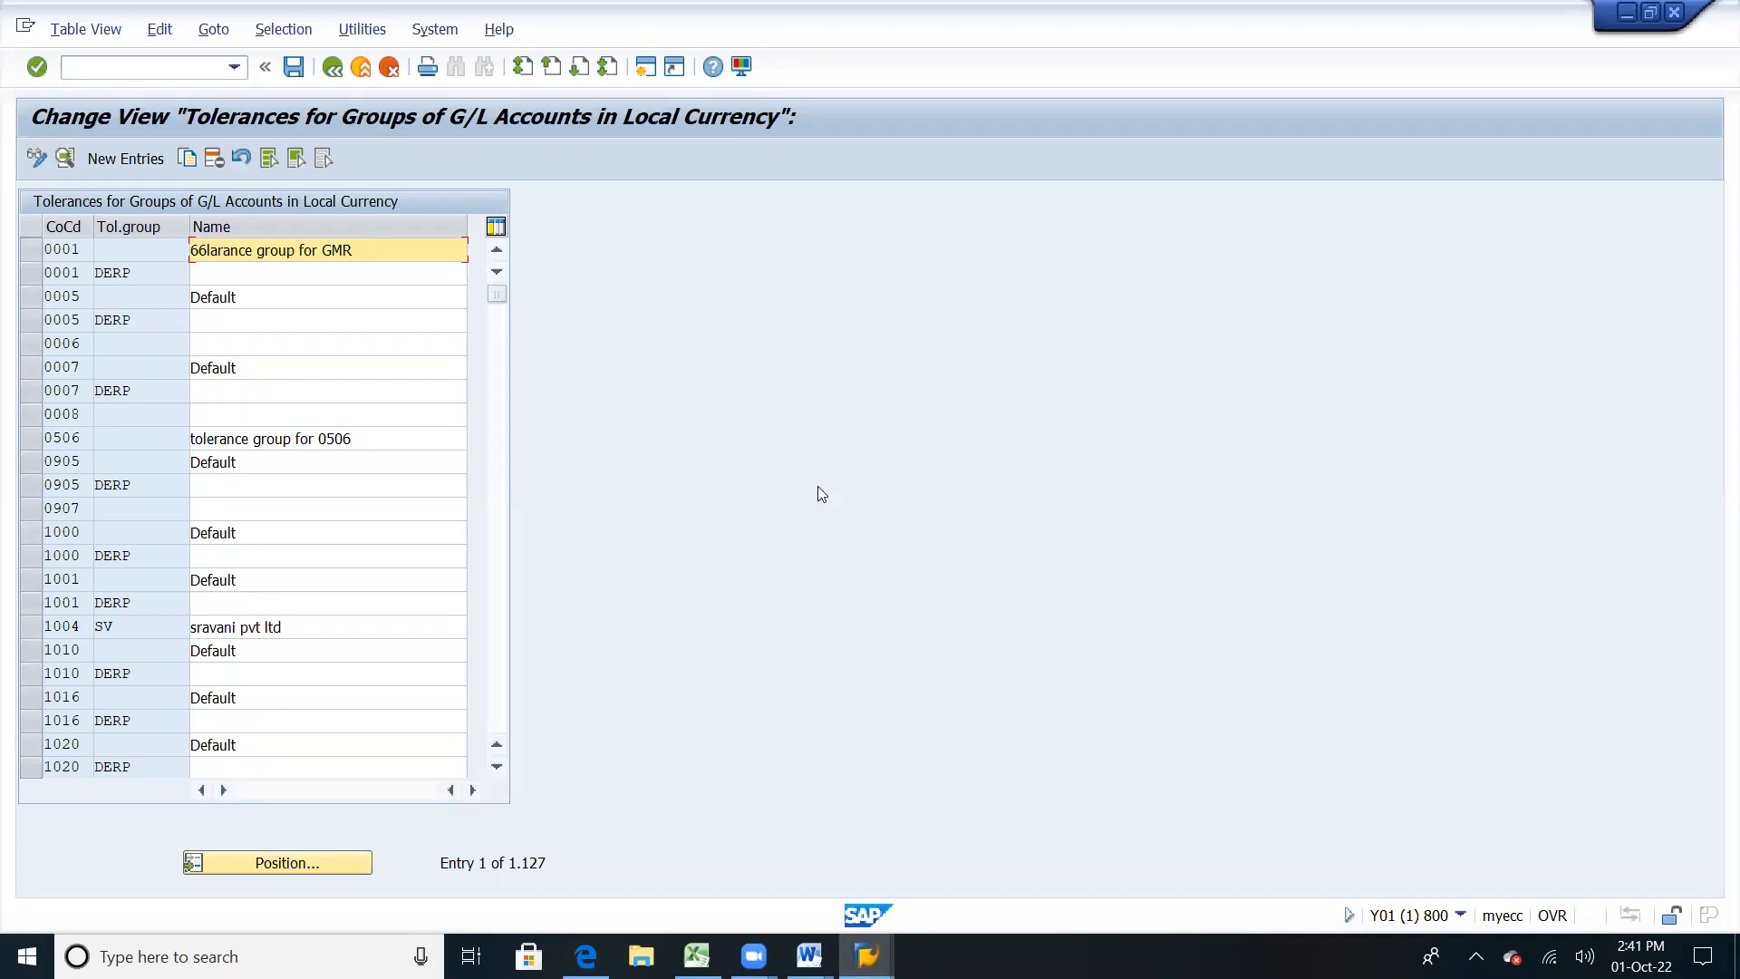
left_click(144, 160)
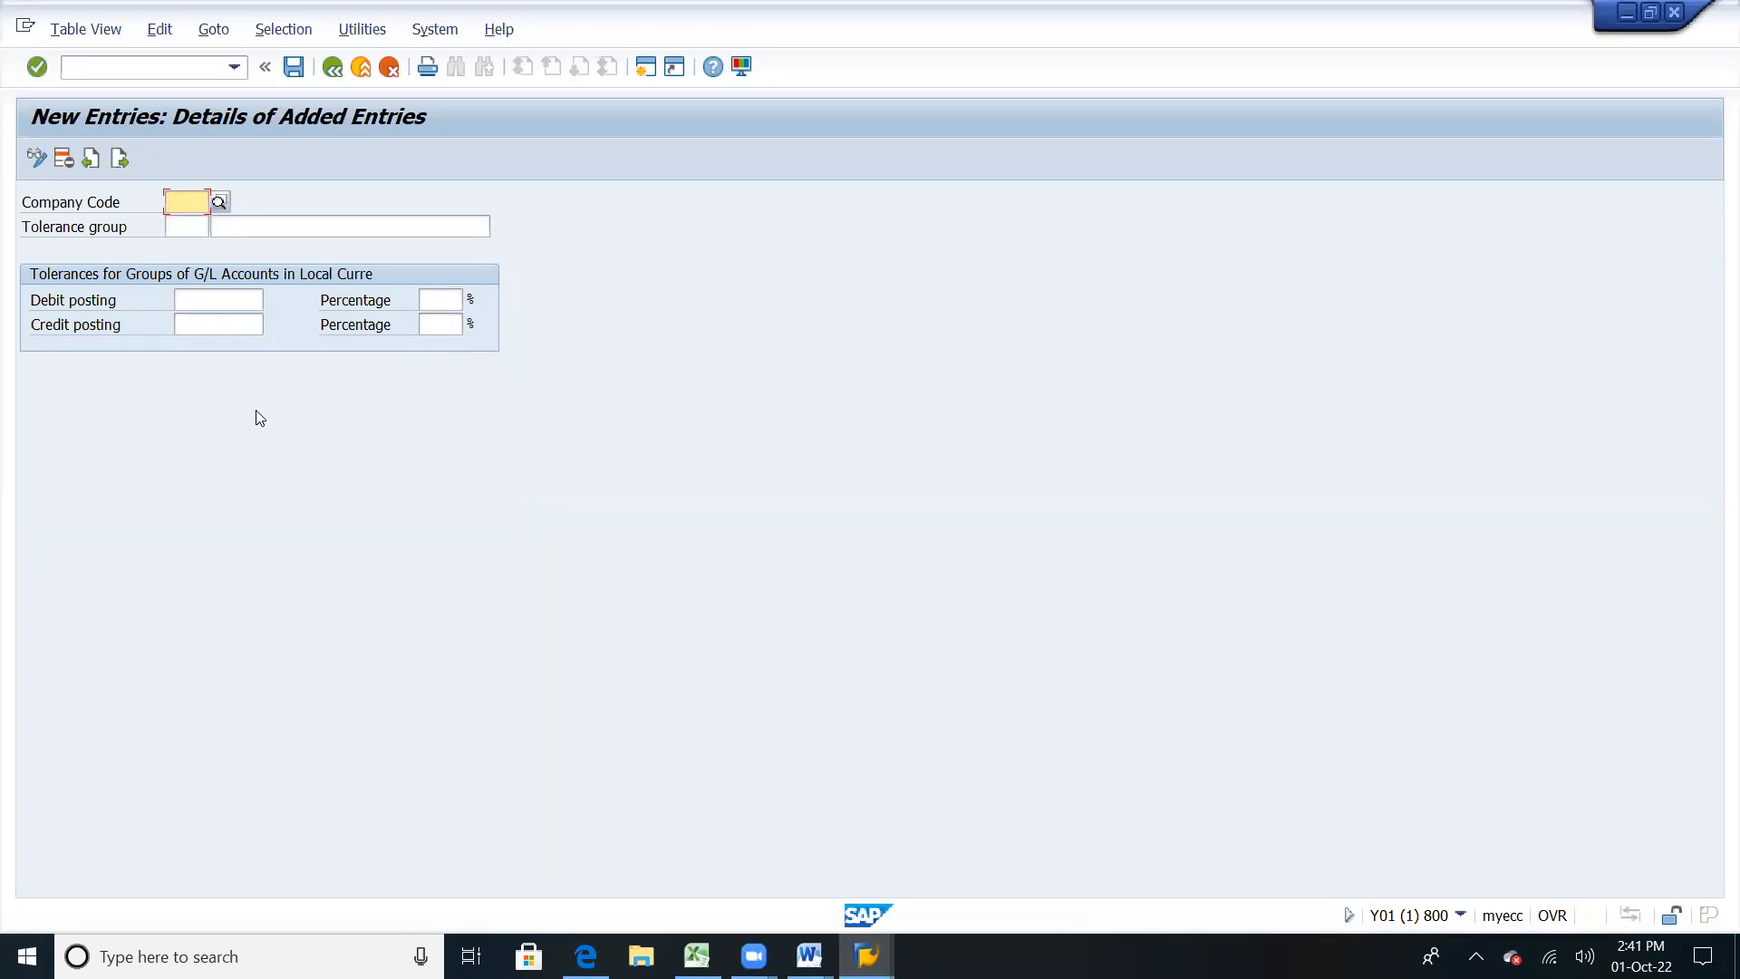
type("U")
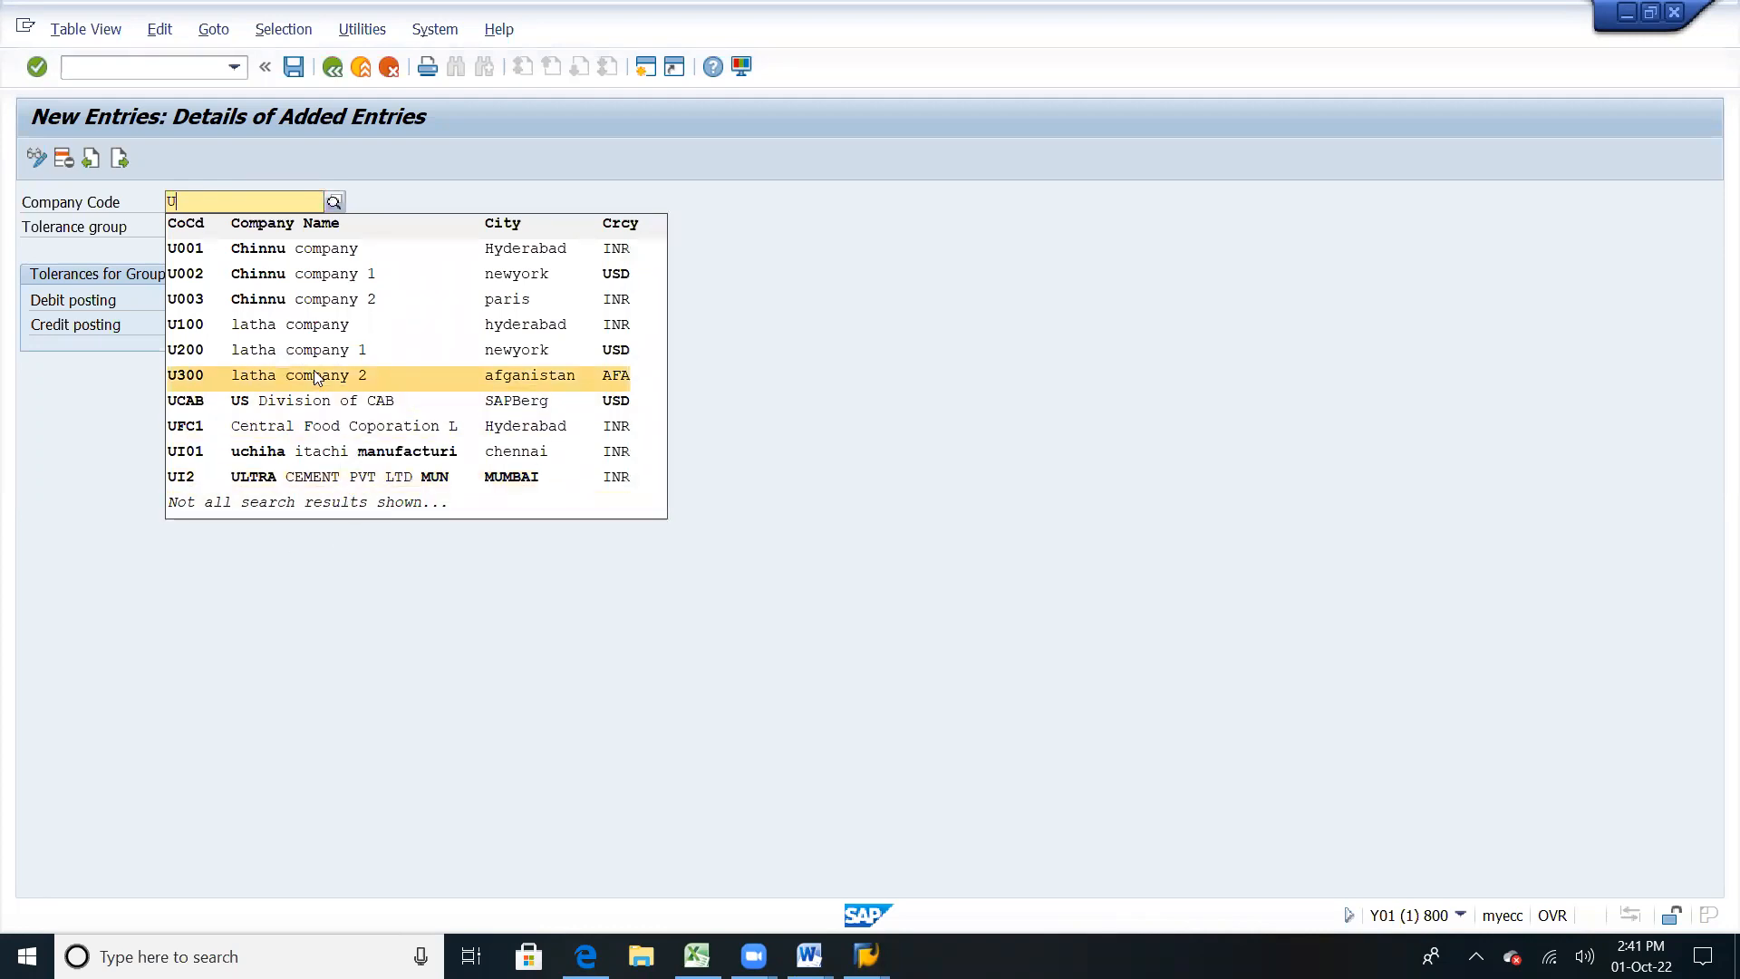
type("T01")
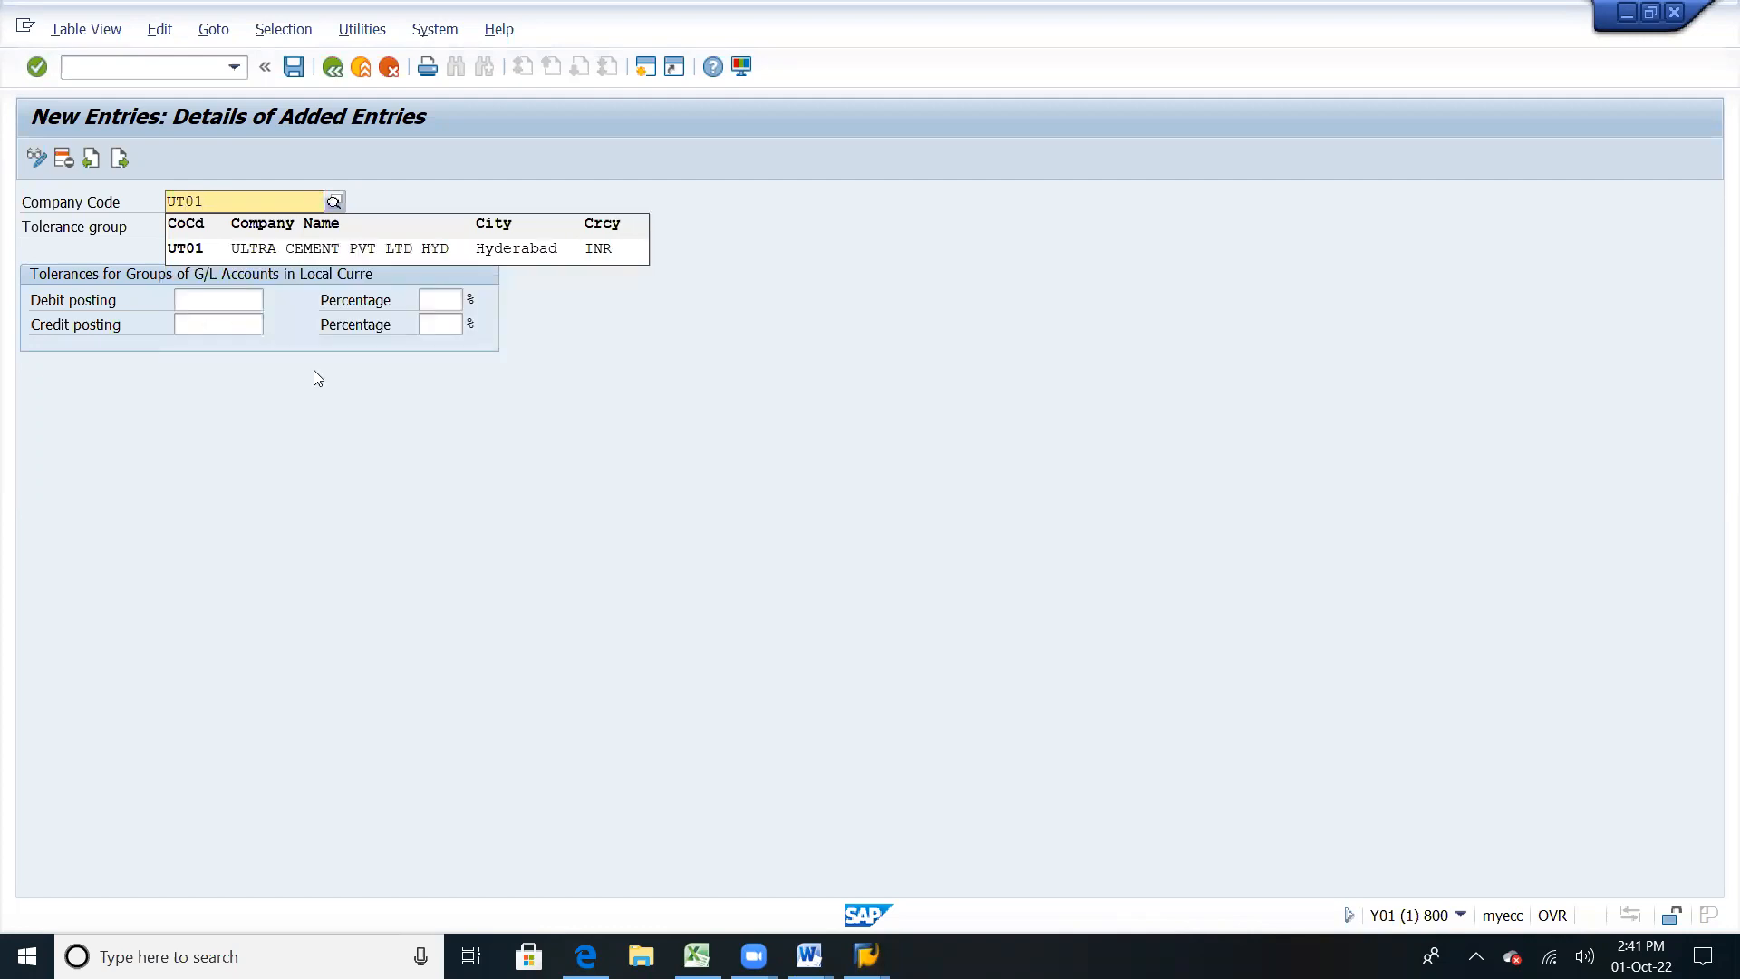
left_click(341, 251)
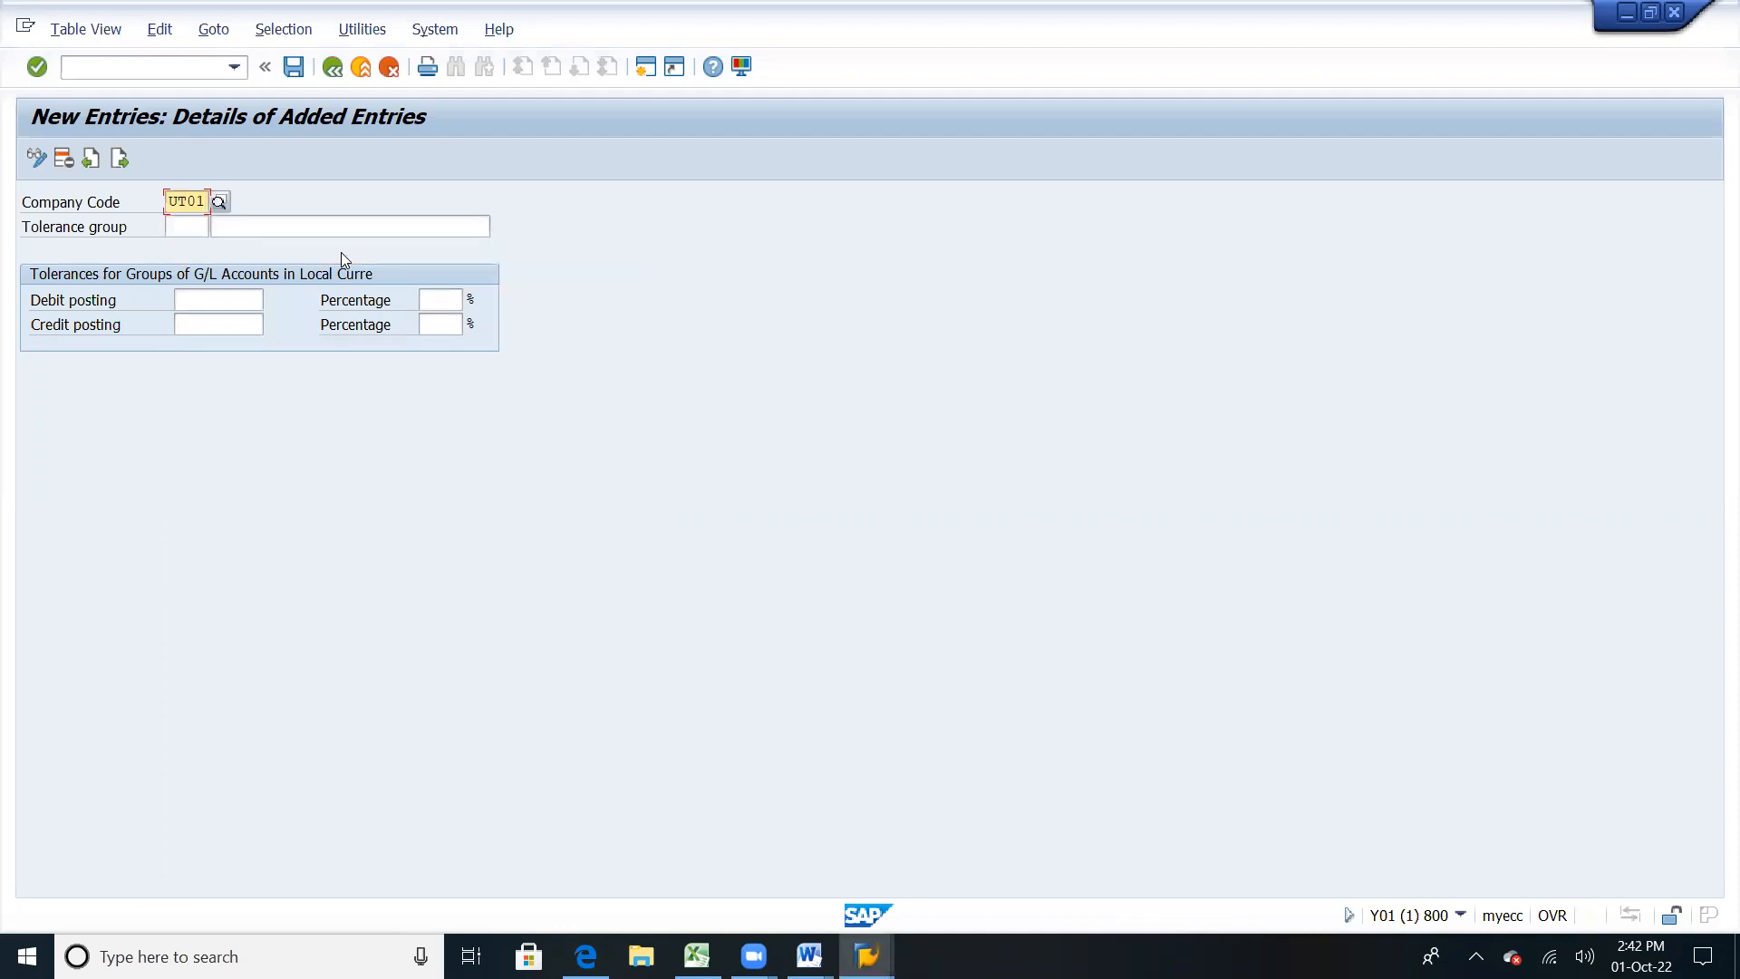
Step: Enter "Ultra Tech Tolerance" as the tolerance group description, leaving the group key blank
left_click(197, 229)
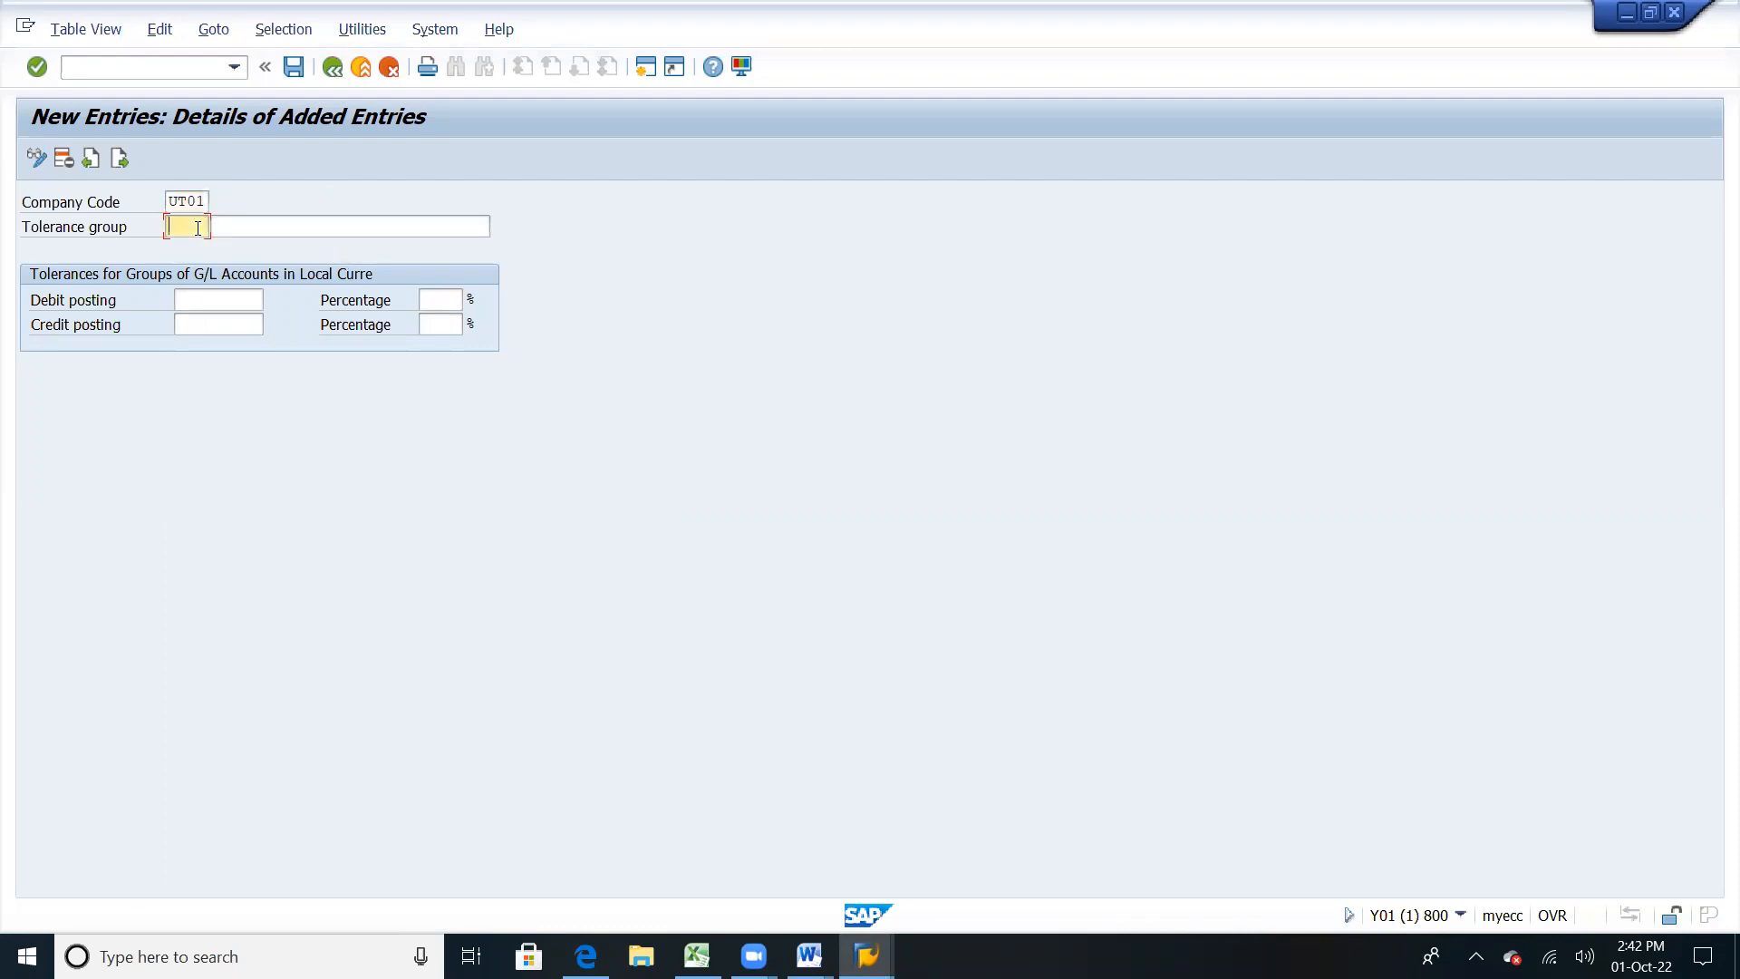
left_click(270, 230)
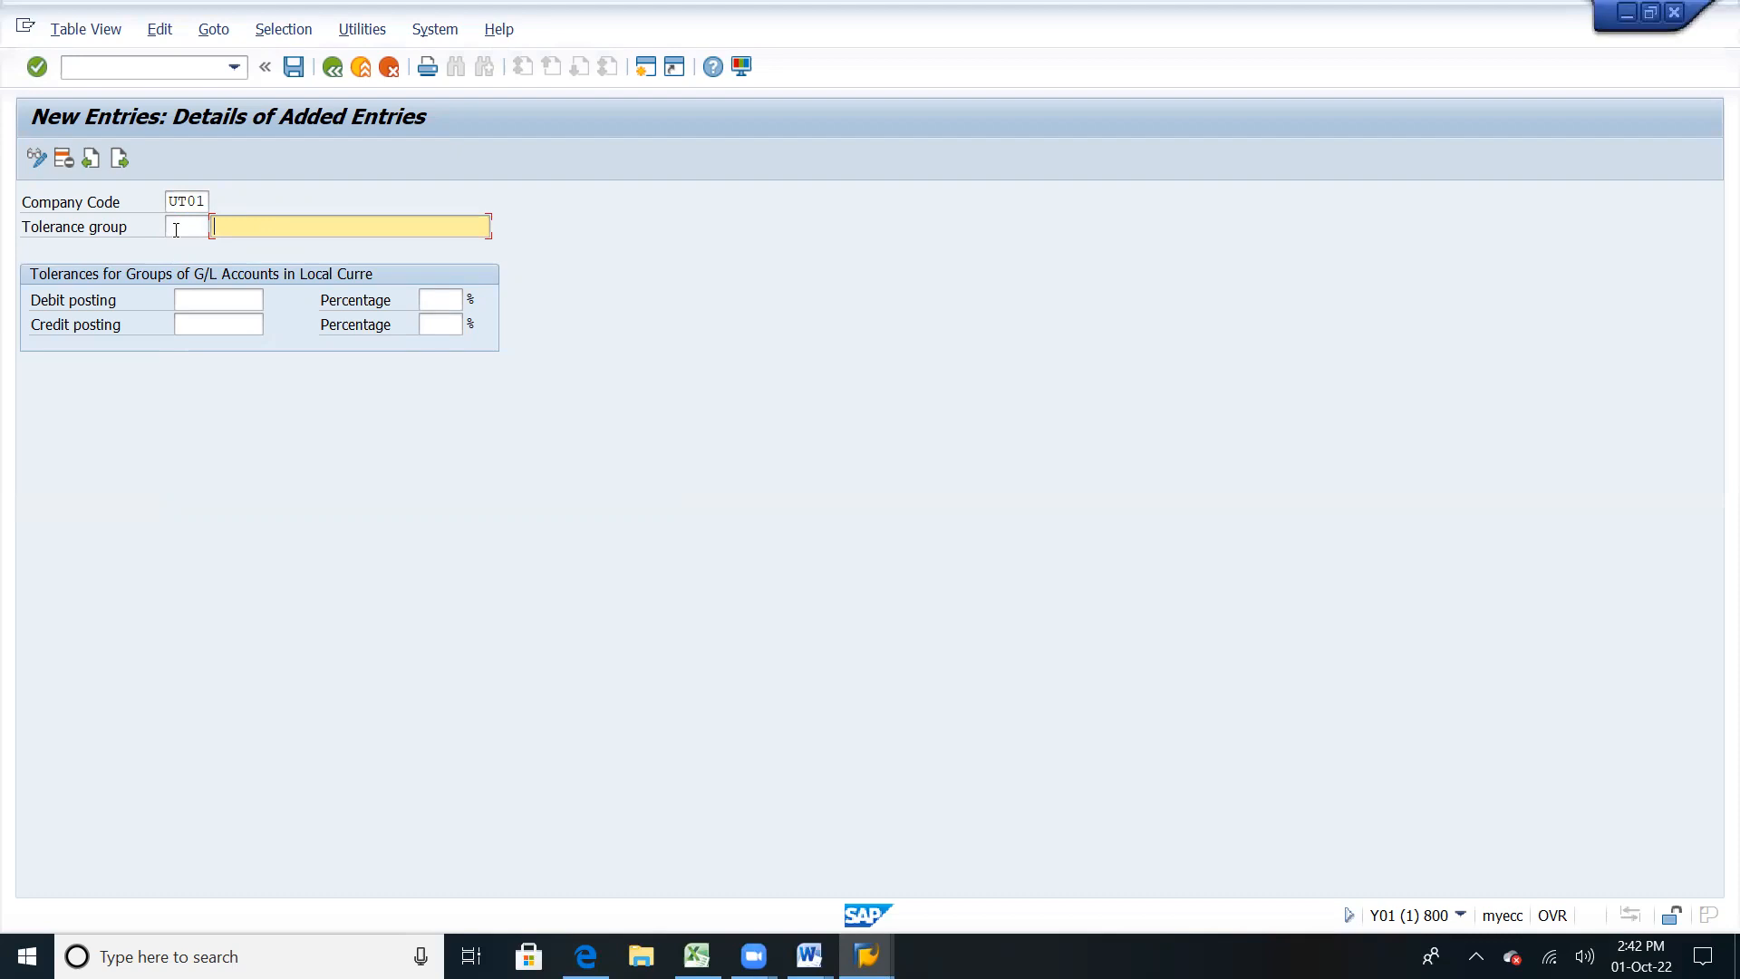
type("u")
key("BackSpace")
type("Ultra Tech Tolerance")
left_click(188, 227)
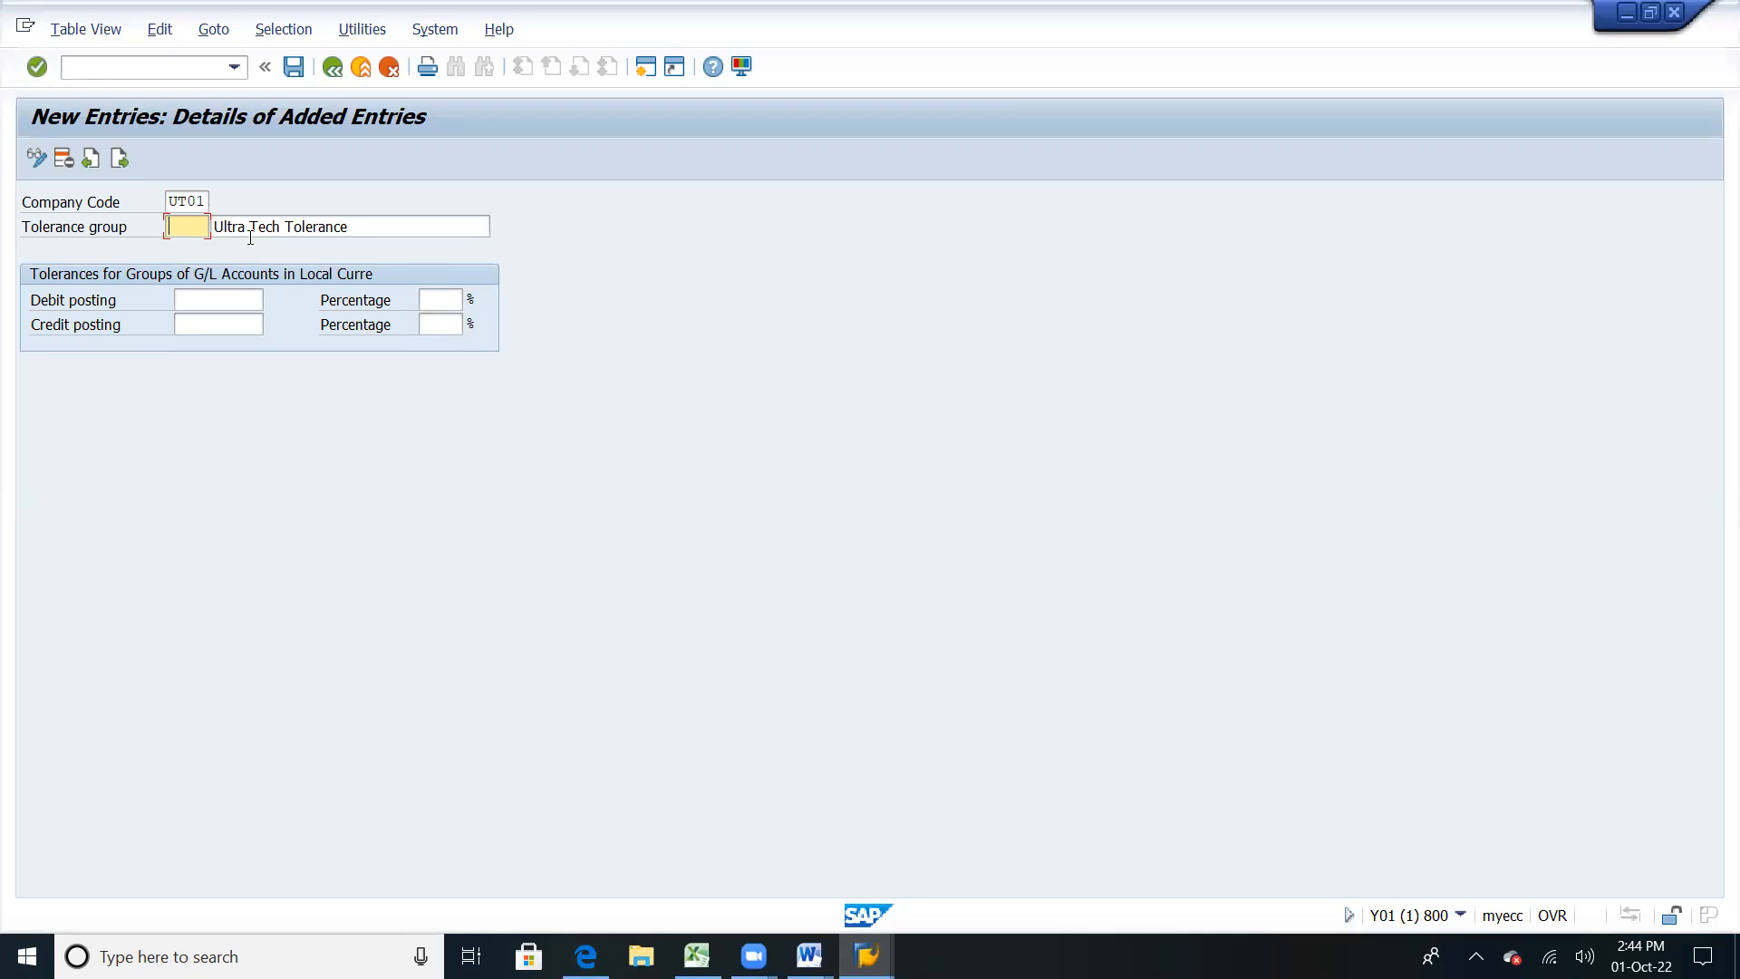
Step: Change the tolerance group description to "Ultra Tolerance Group UT01"
left_click(368, 226)
type("Group")
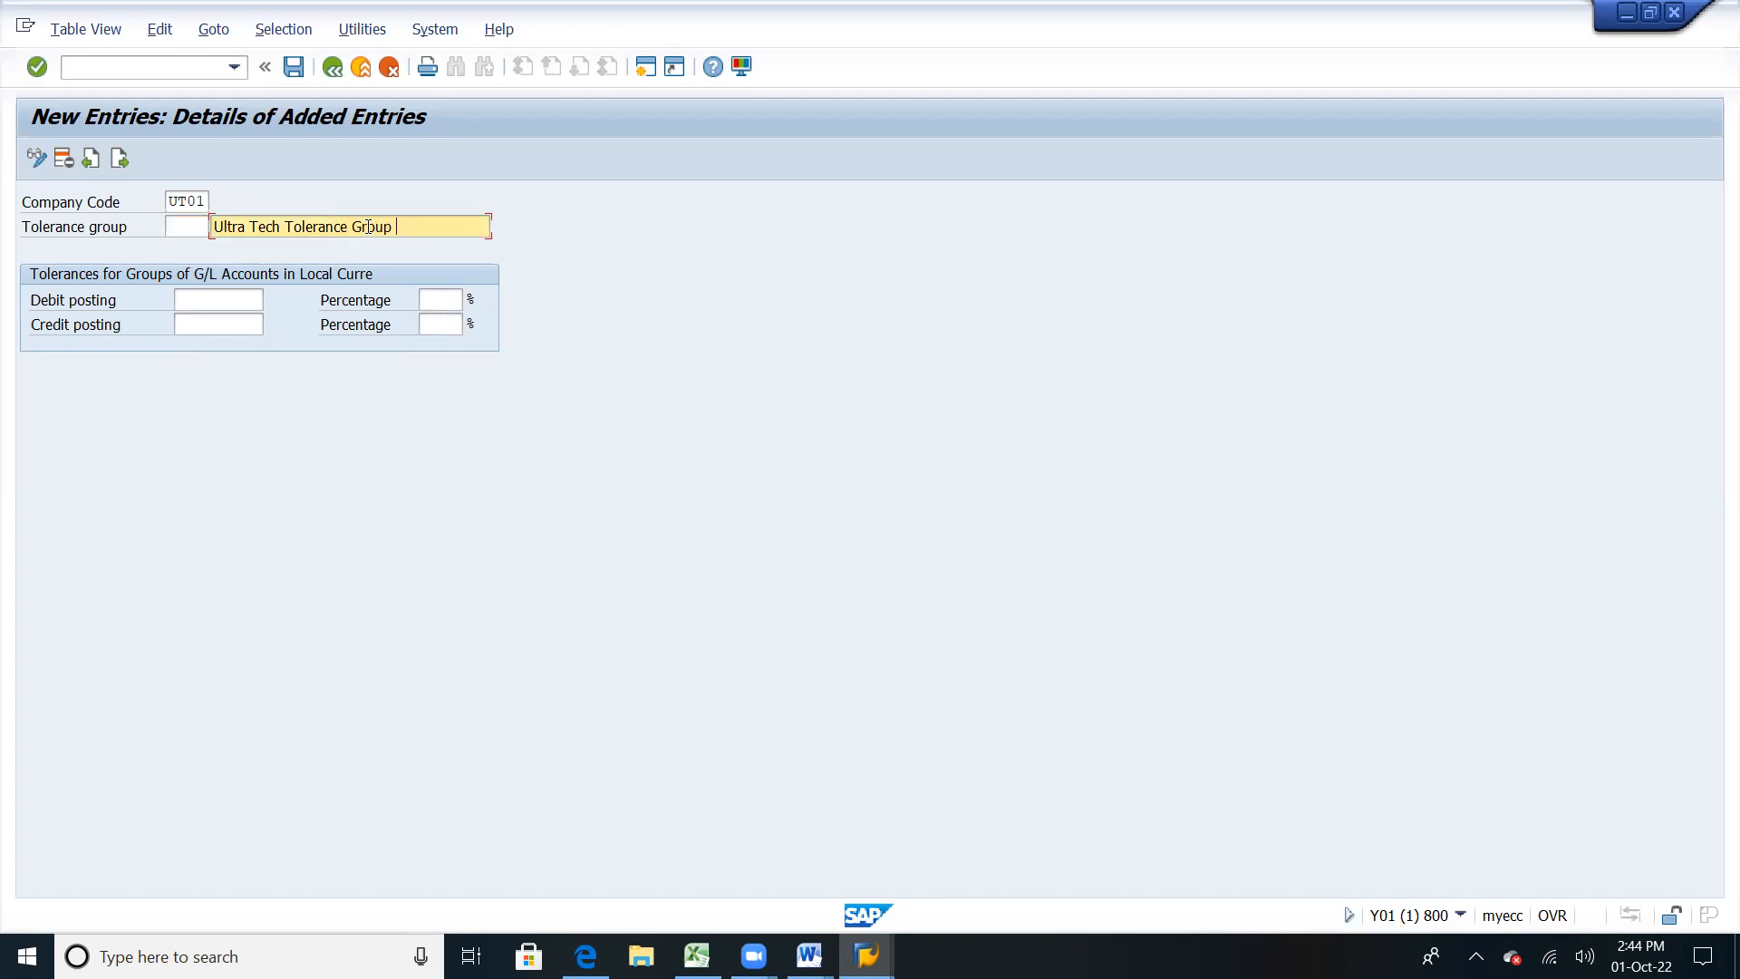
type(" UT0")
key("BackSpace")
key("BackSpace")
key("BackSpace")
key("BackSpace")
key("BackSpace")
left_click(404, 230)
type("1")
Step: Check the GL tolerance limits in the Word notes and set the debit posting tolerance to 10 with 1 percent
left_click(241, 301)
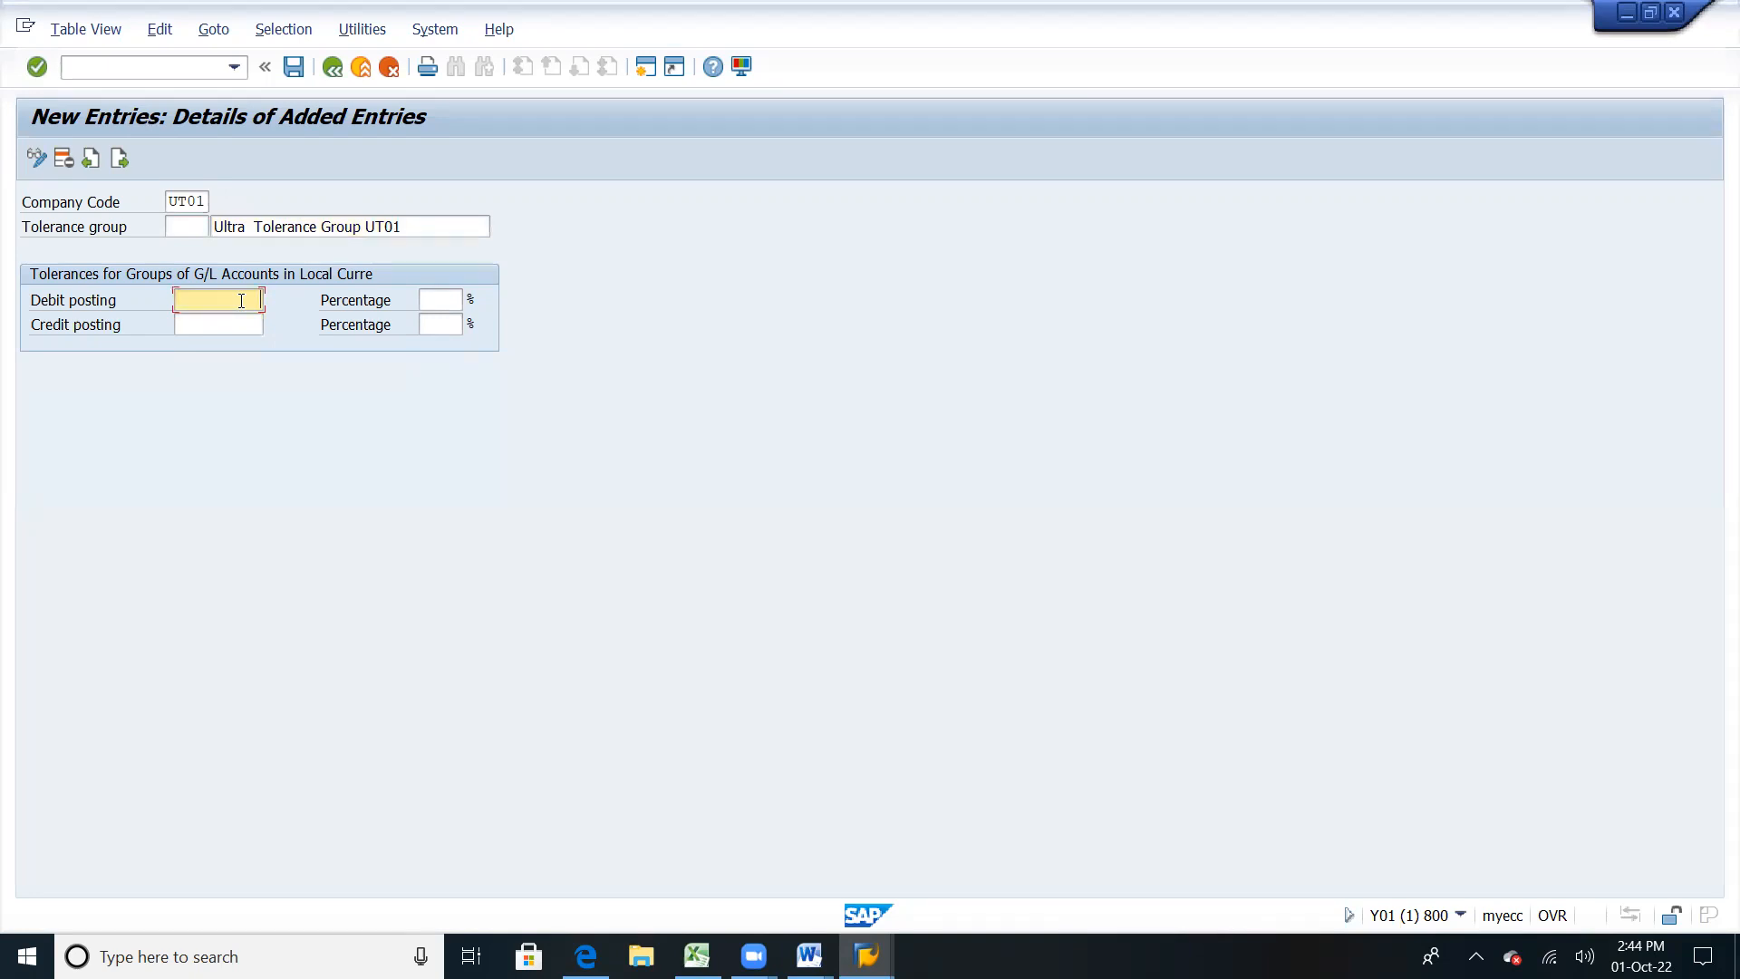
key("alt+Tab")
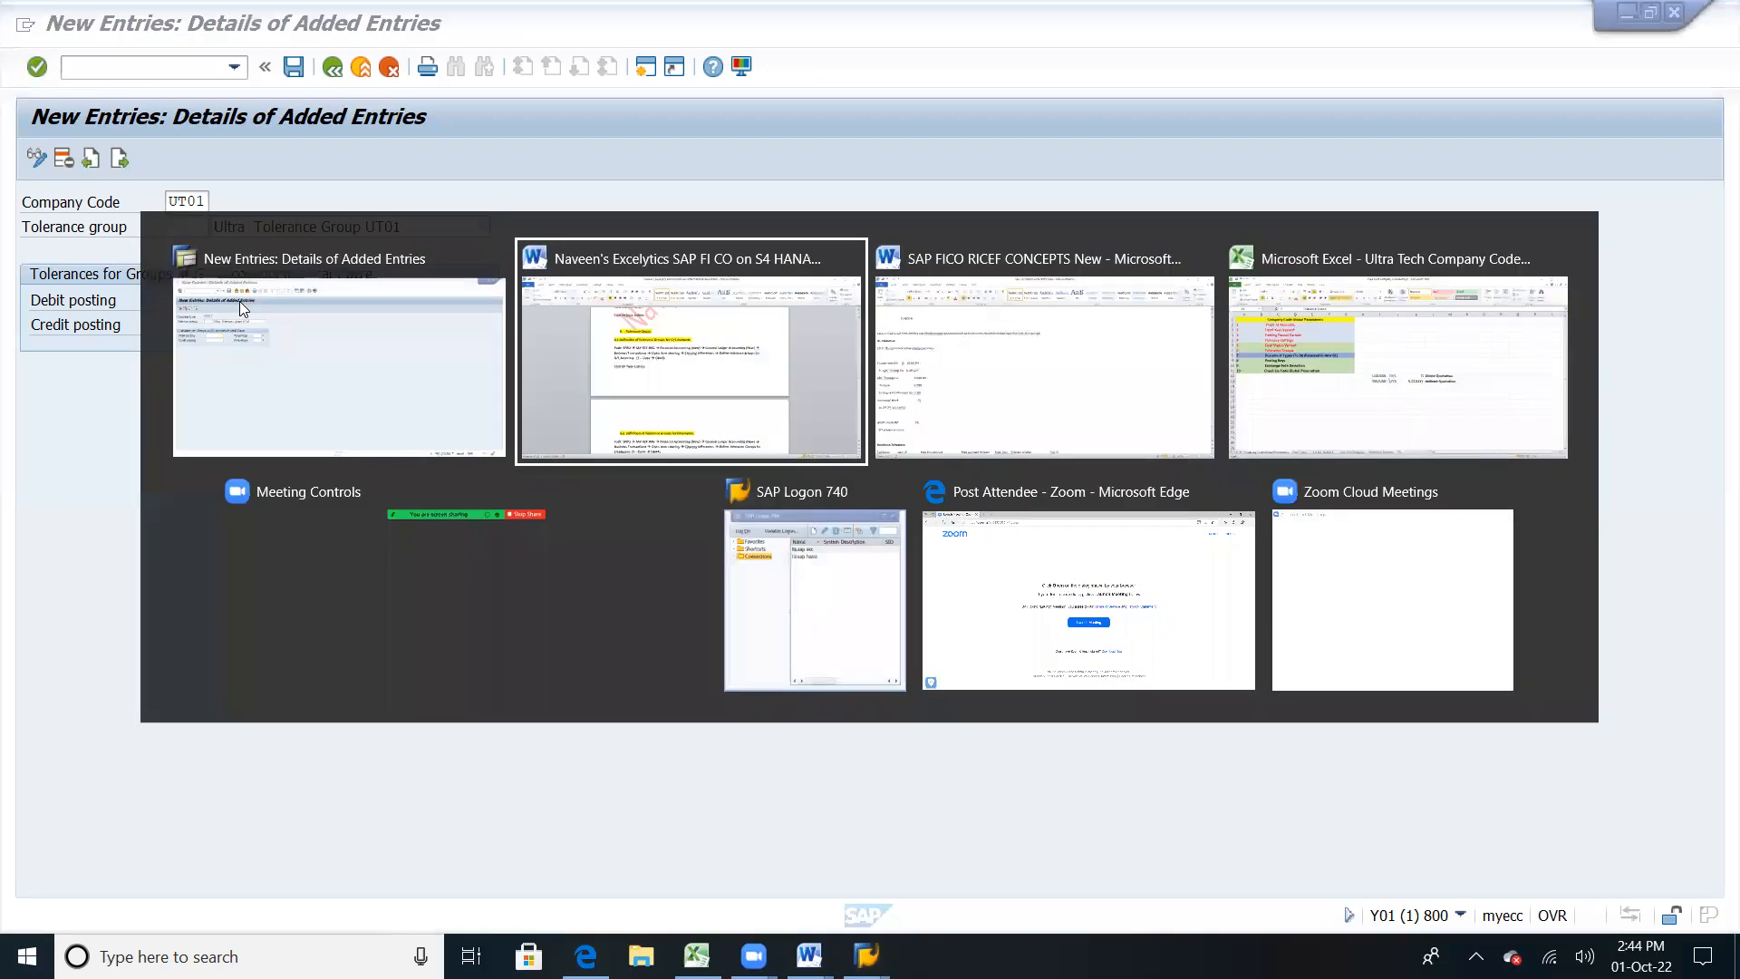
key("alt+Tab")
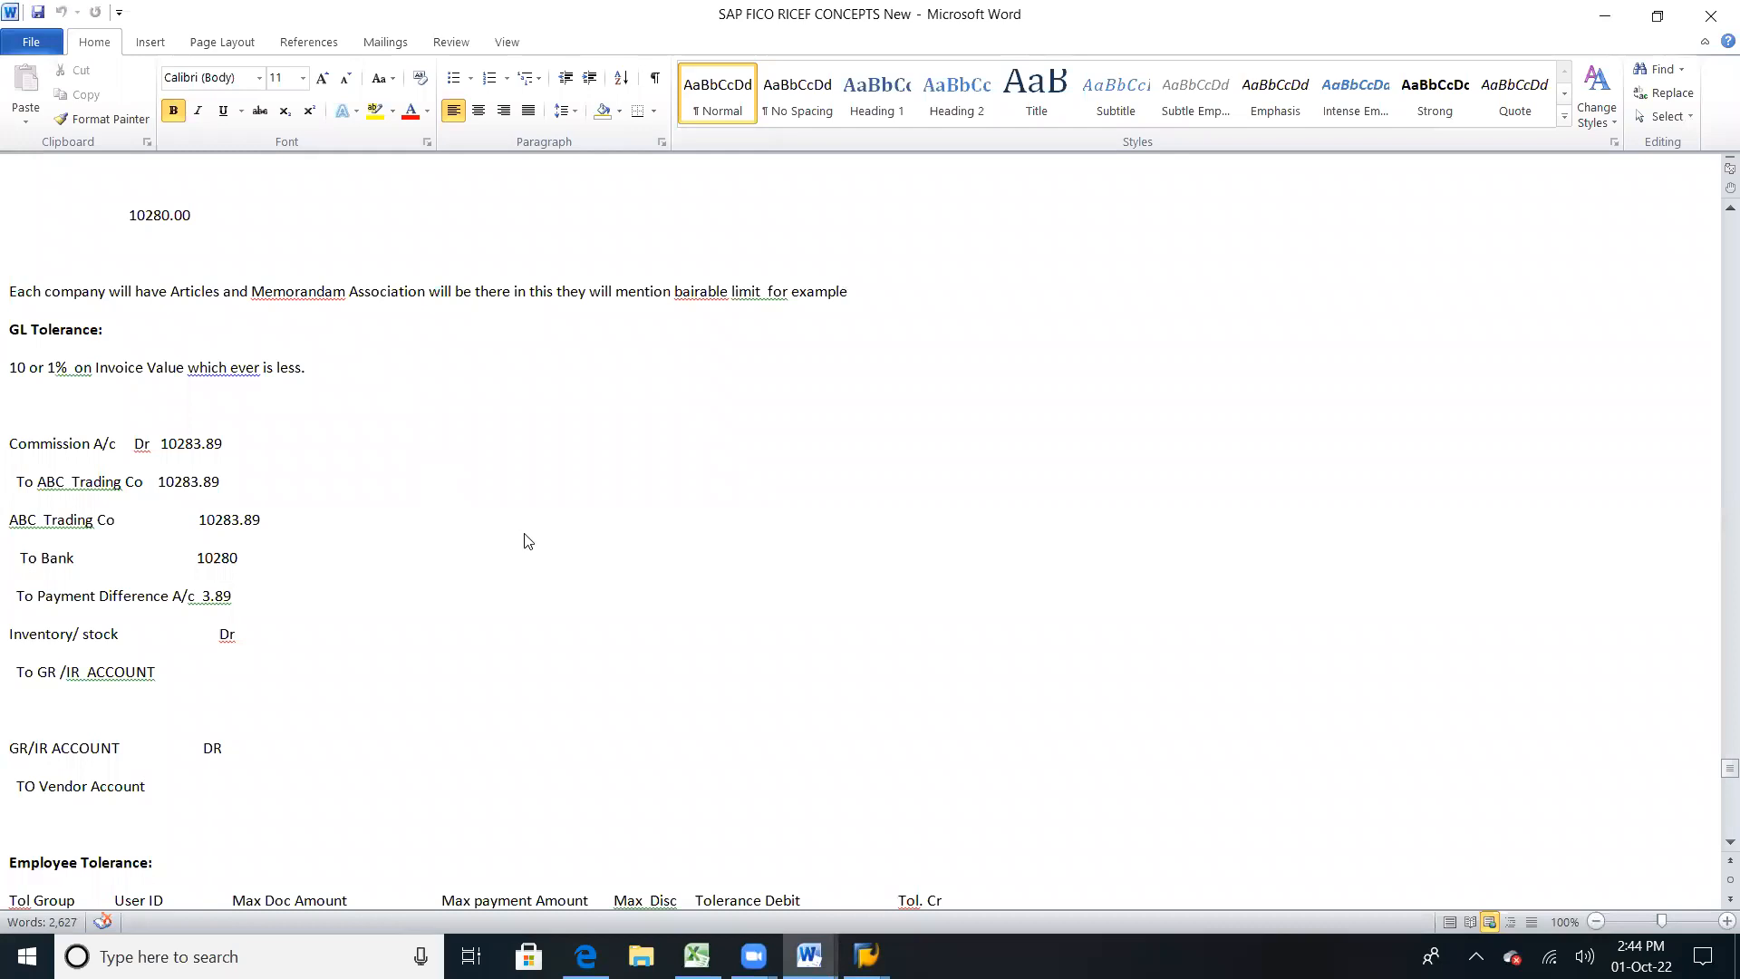
key("alt+Tab")
type("1")
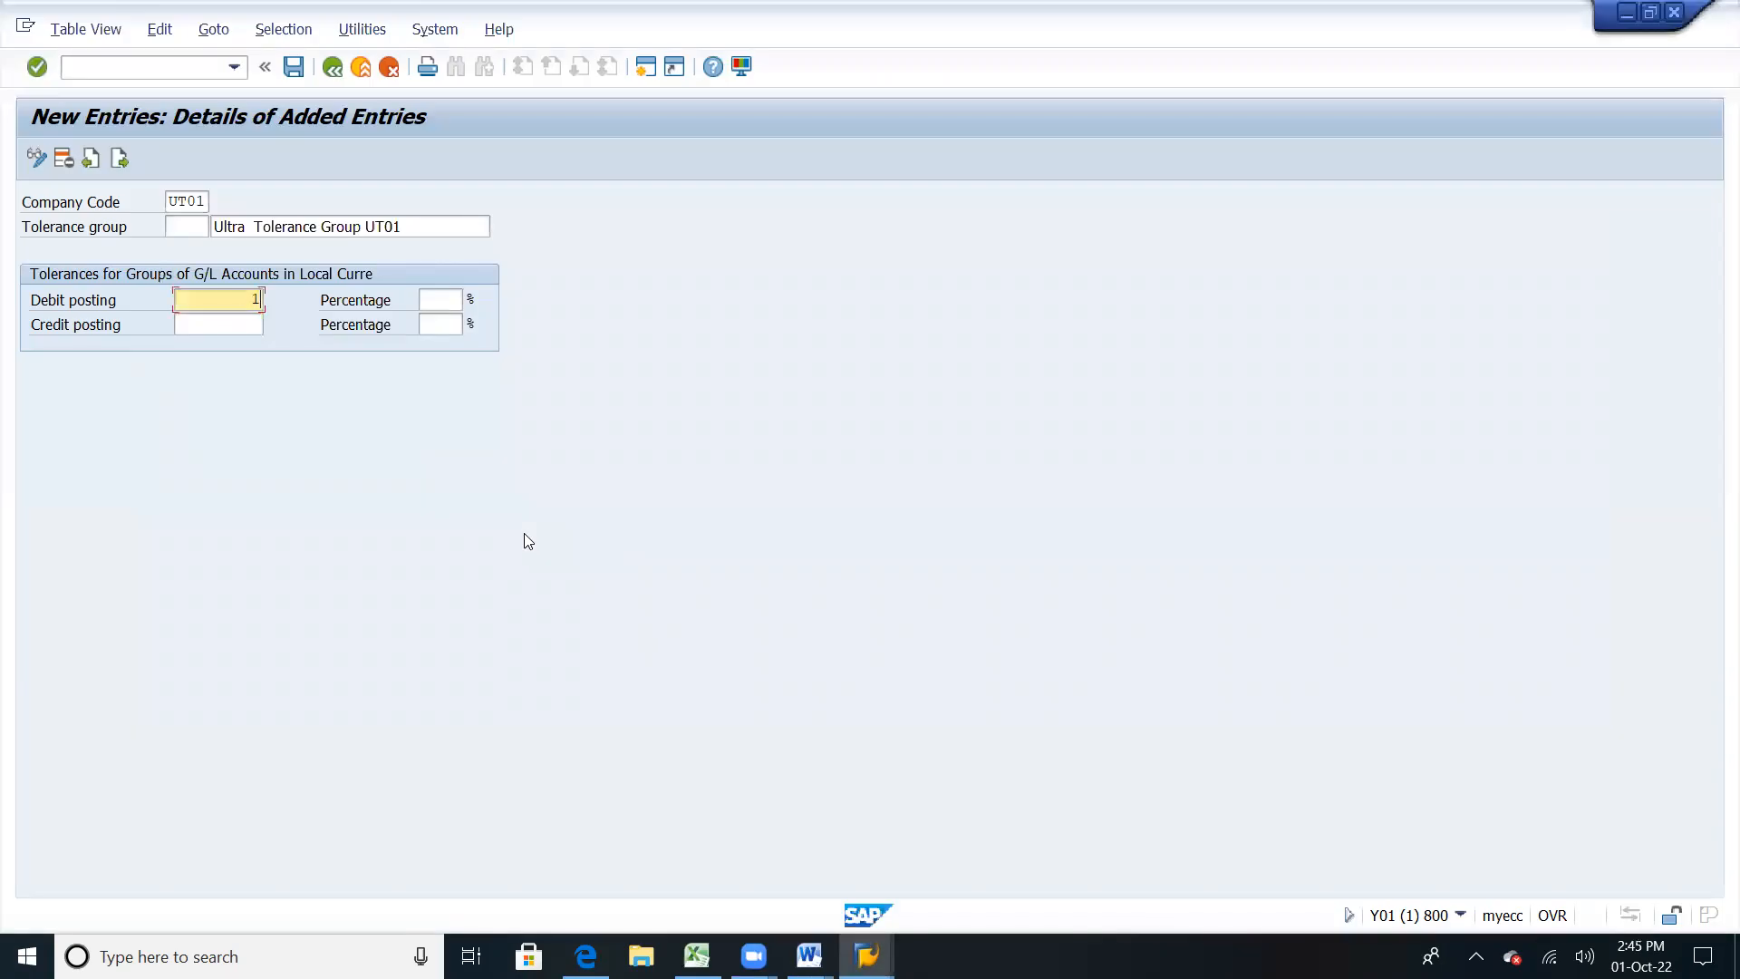
type("0")
key("Tab")
type("1")
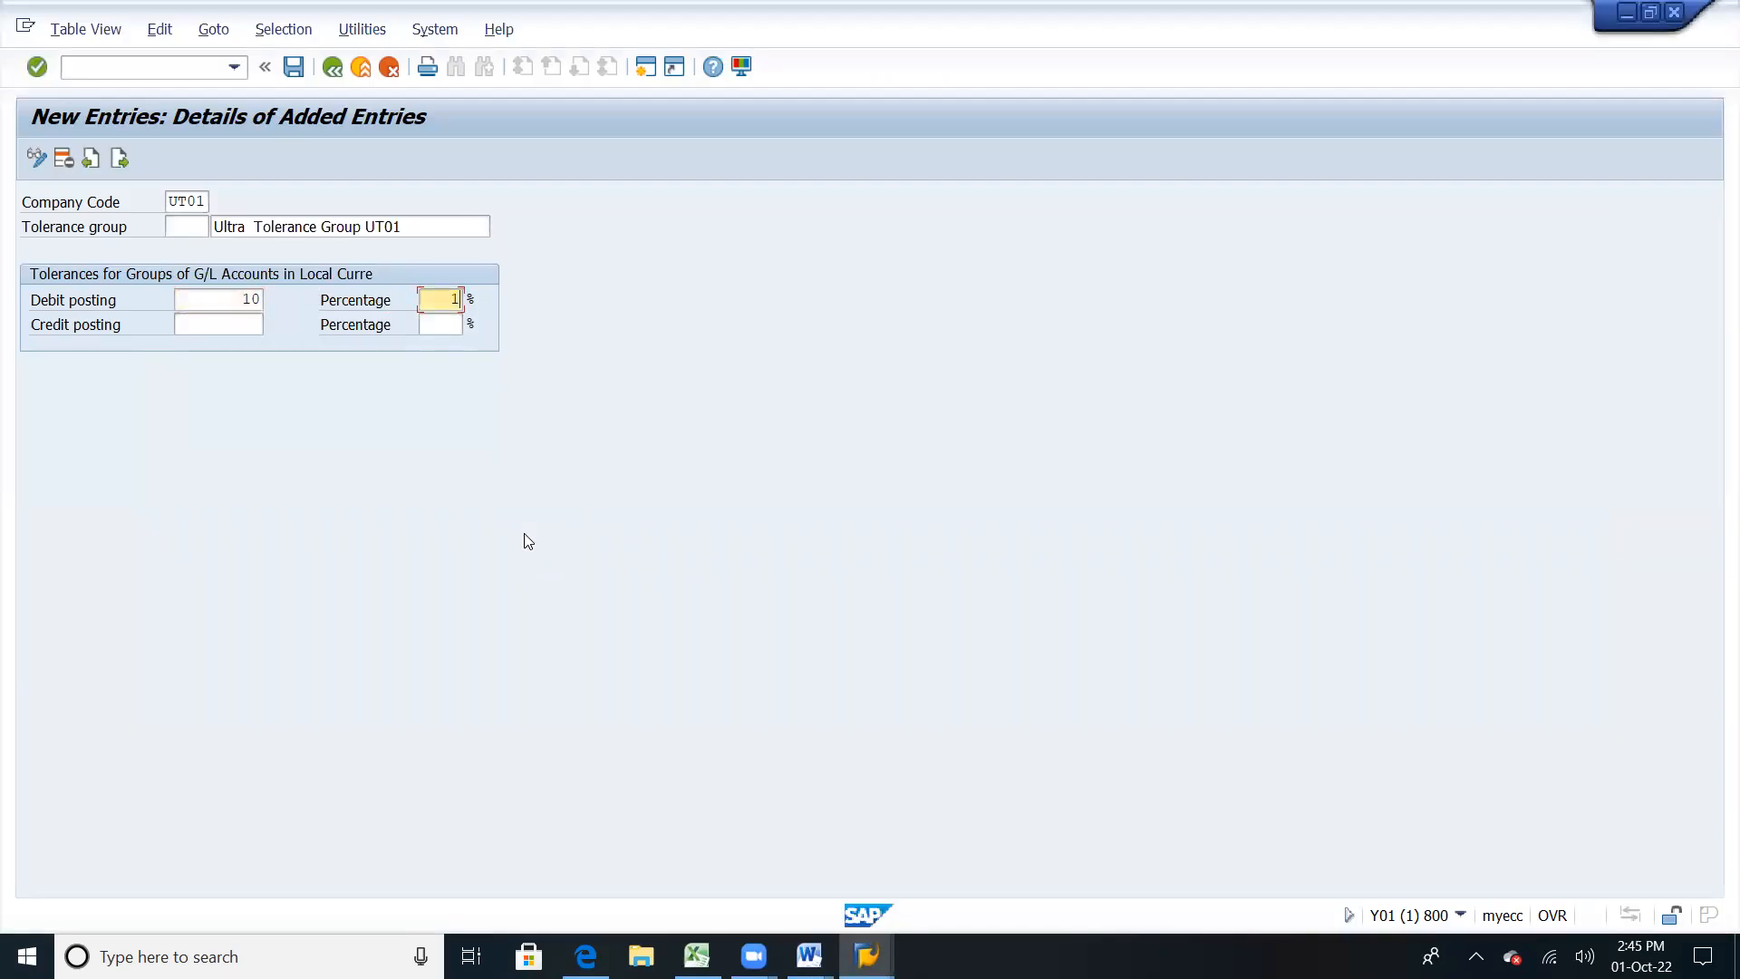
Step: Set the credit posting tolerance to 10 with 1 percent and validate the UT01 entry
key("Tab")
type("10")
key("Tab")
type("1")
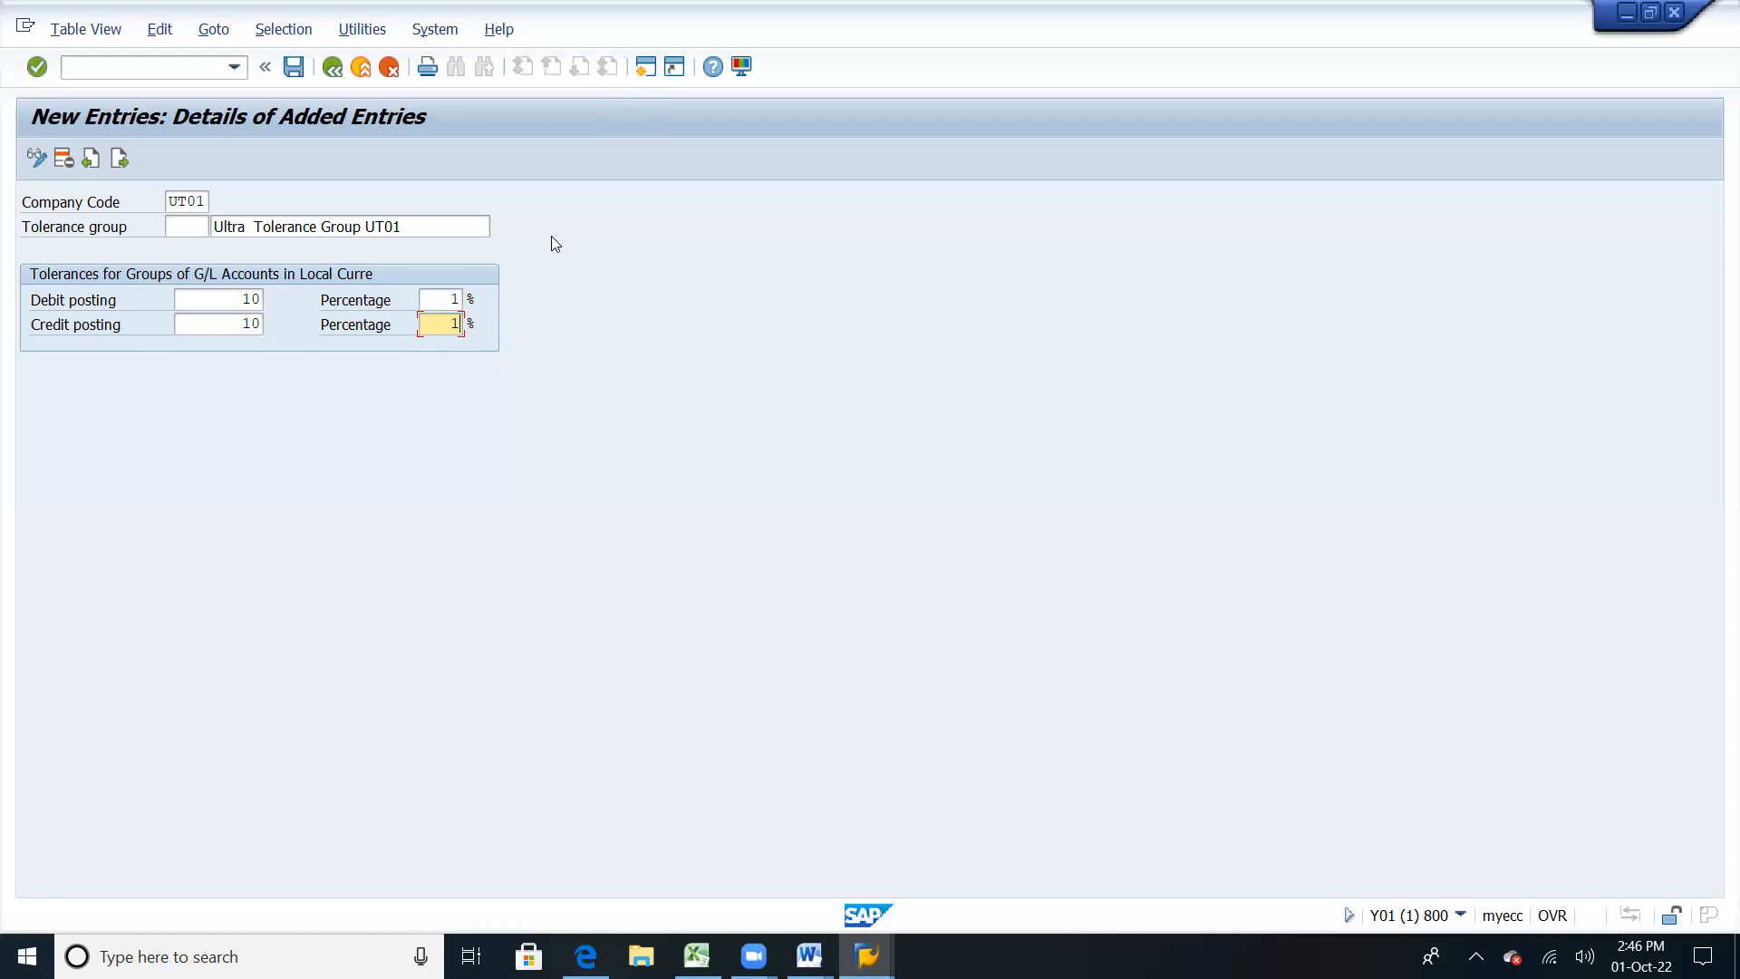
key("Return")
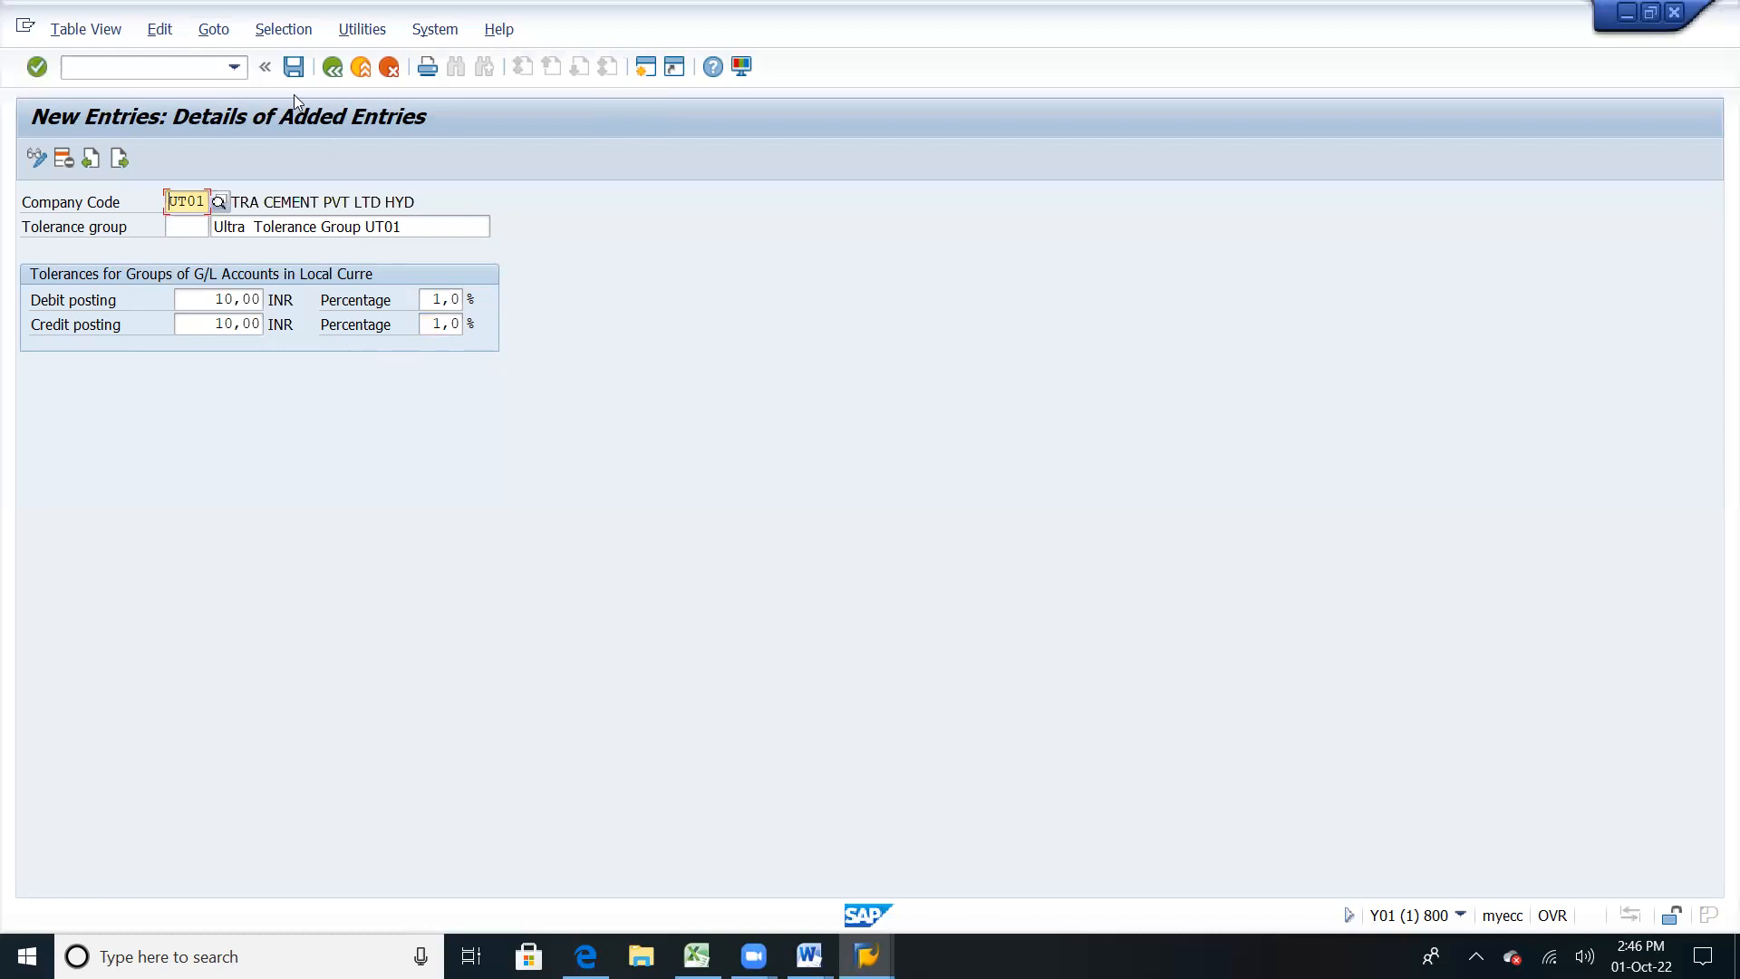
Step: Save the UT01 tolerance group under the Ultra Tech Group Company Configuration Settings customizing request and return to the tolerance list
left_click(294, 66)
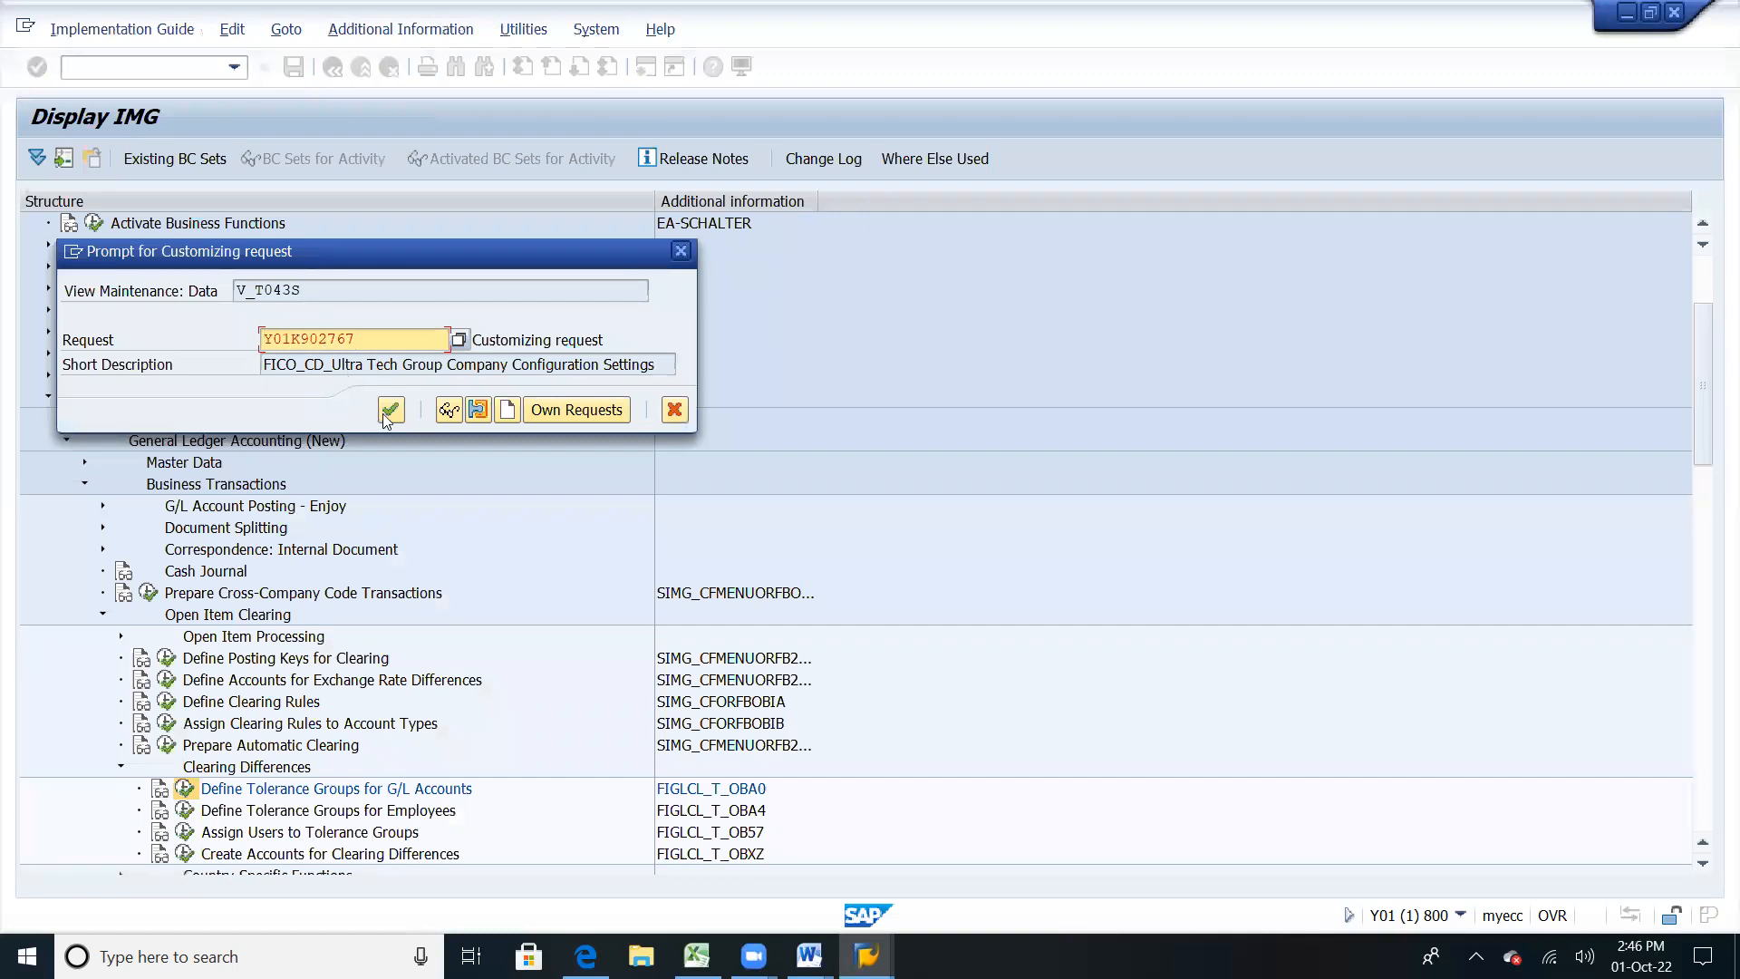
left_click(391, 409)
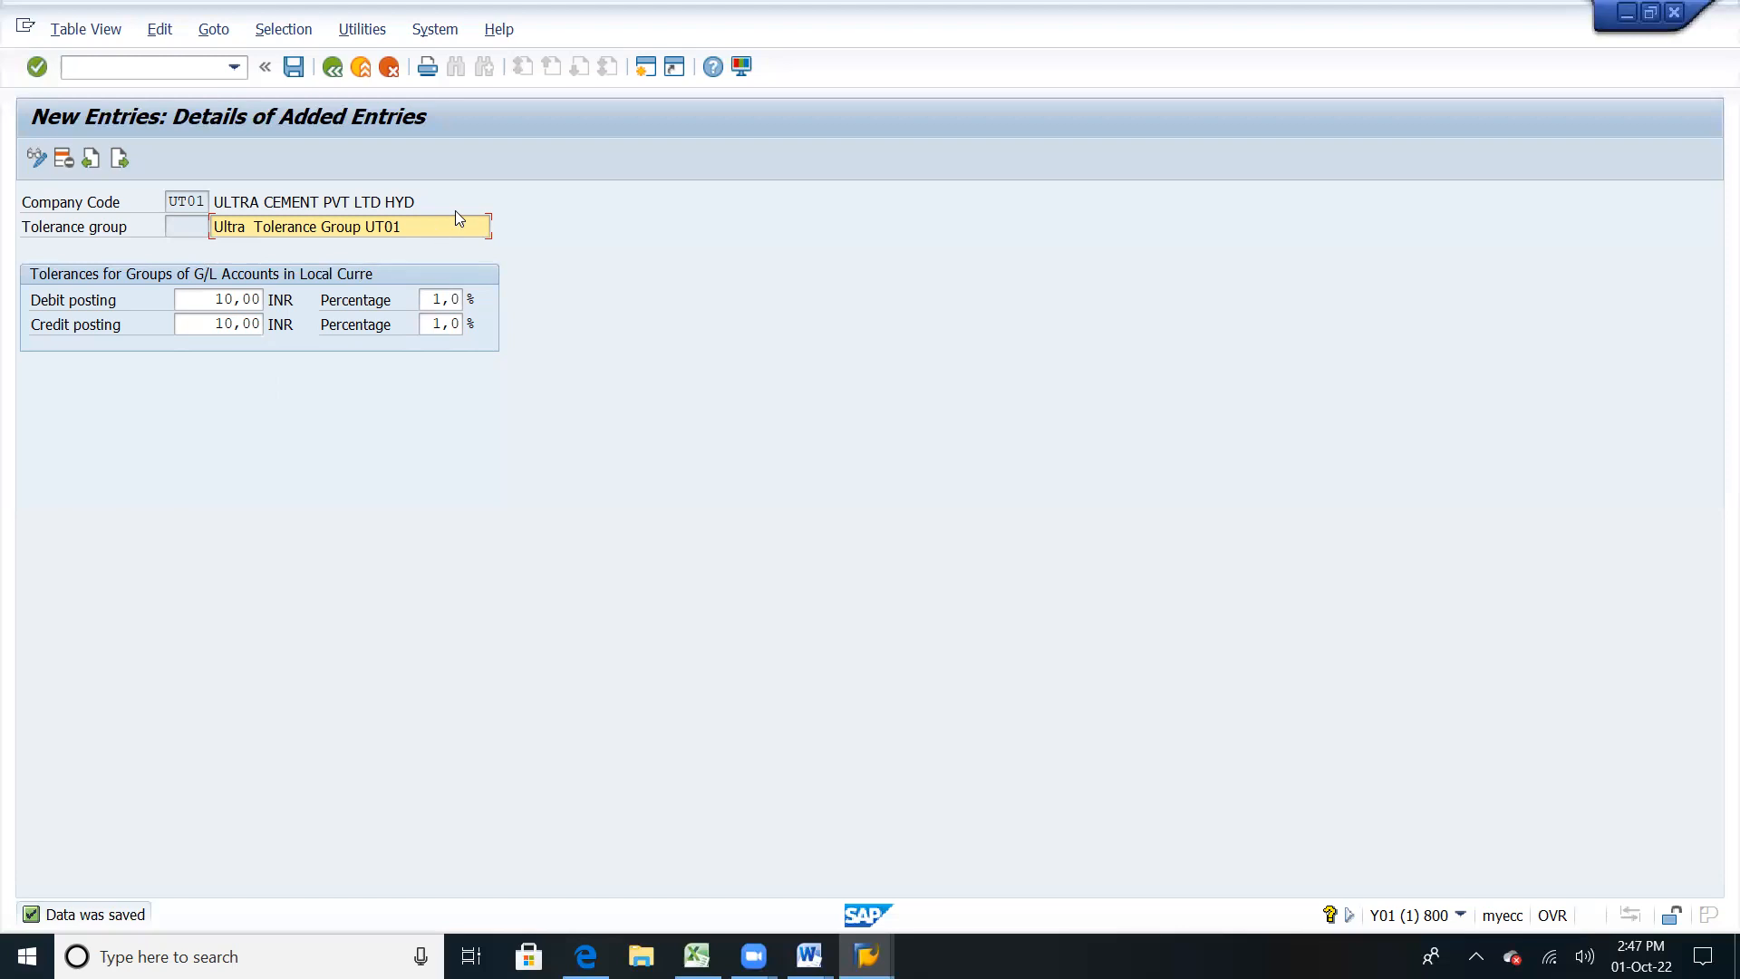
left_click(300, 76)
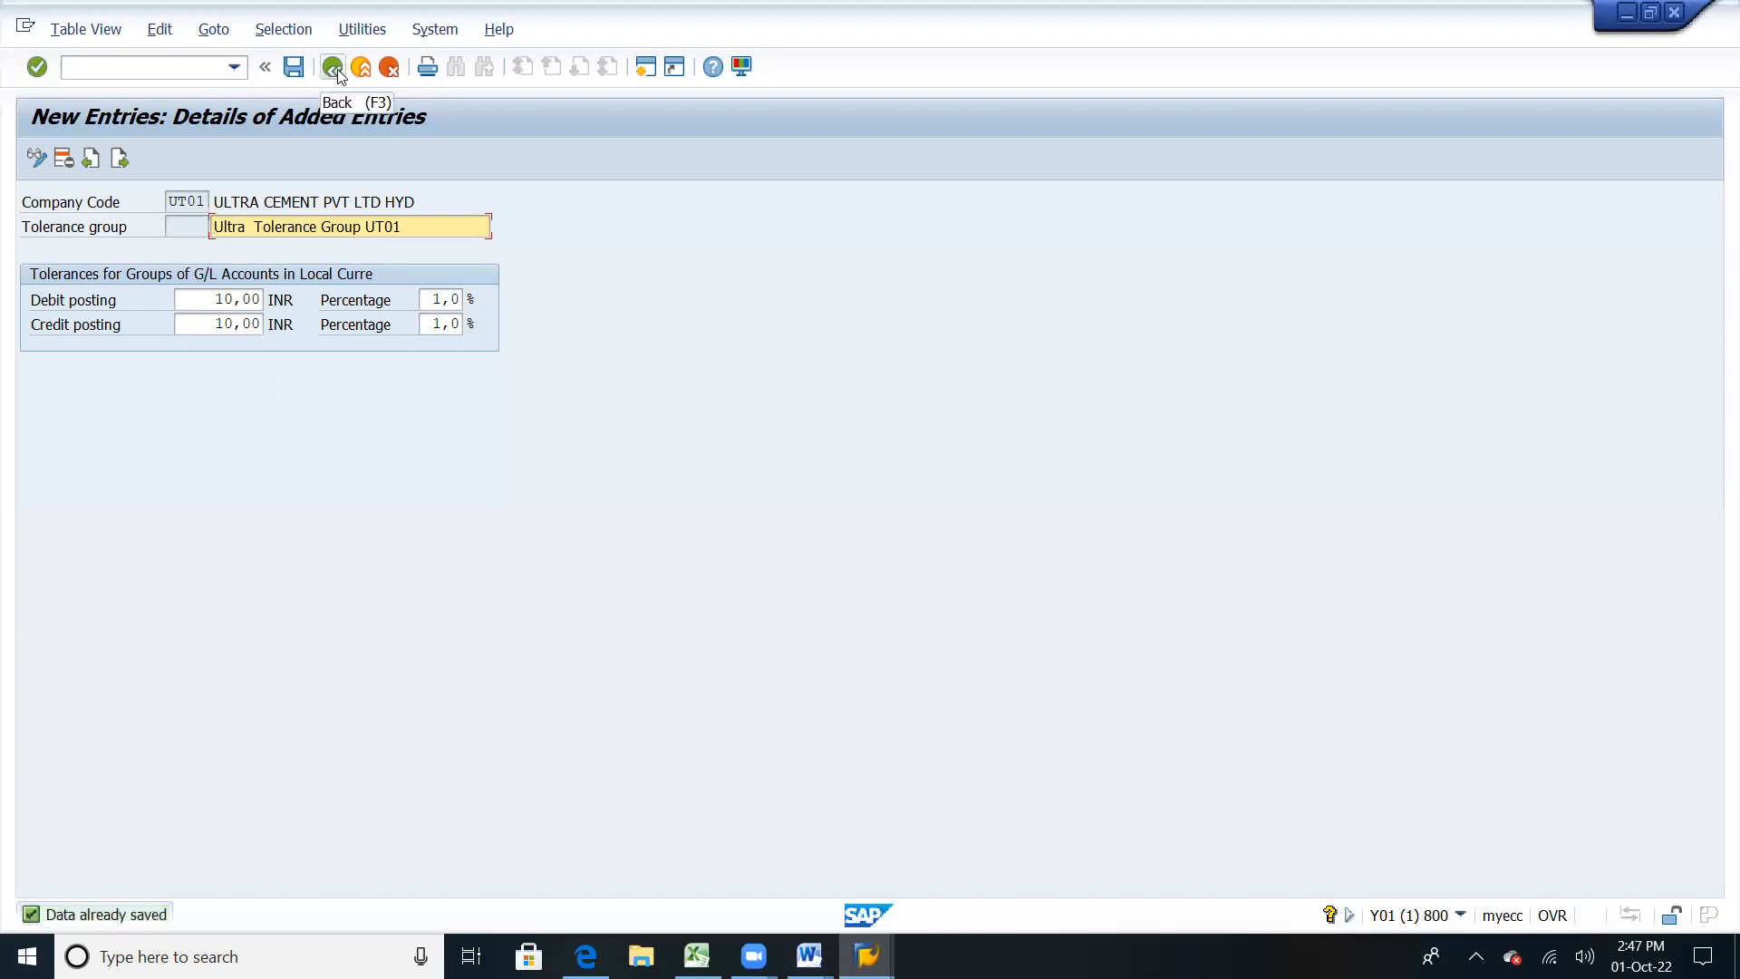
left_click(333, 68)
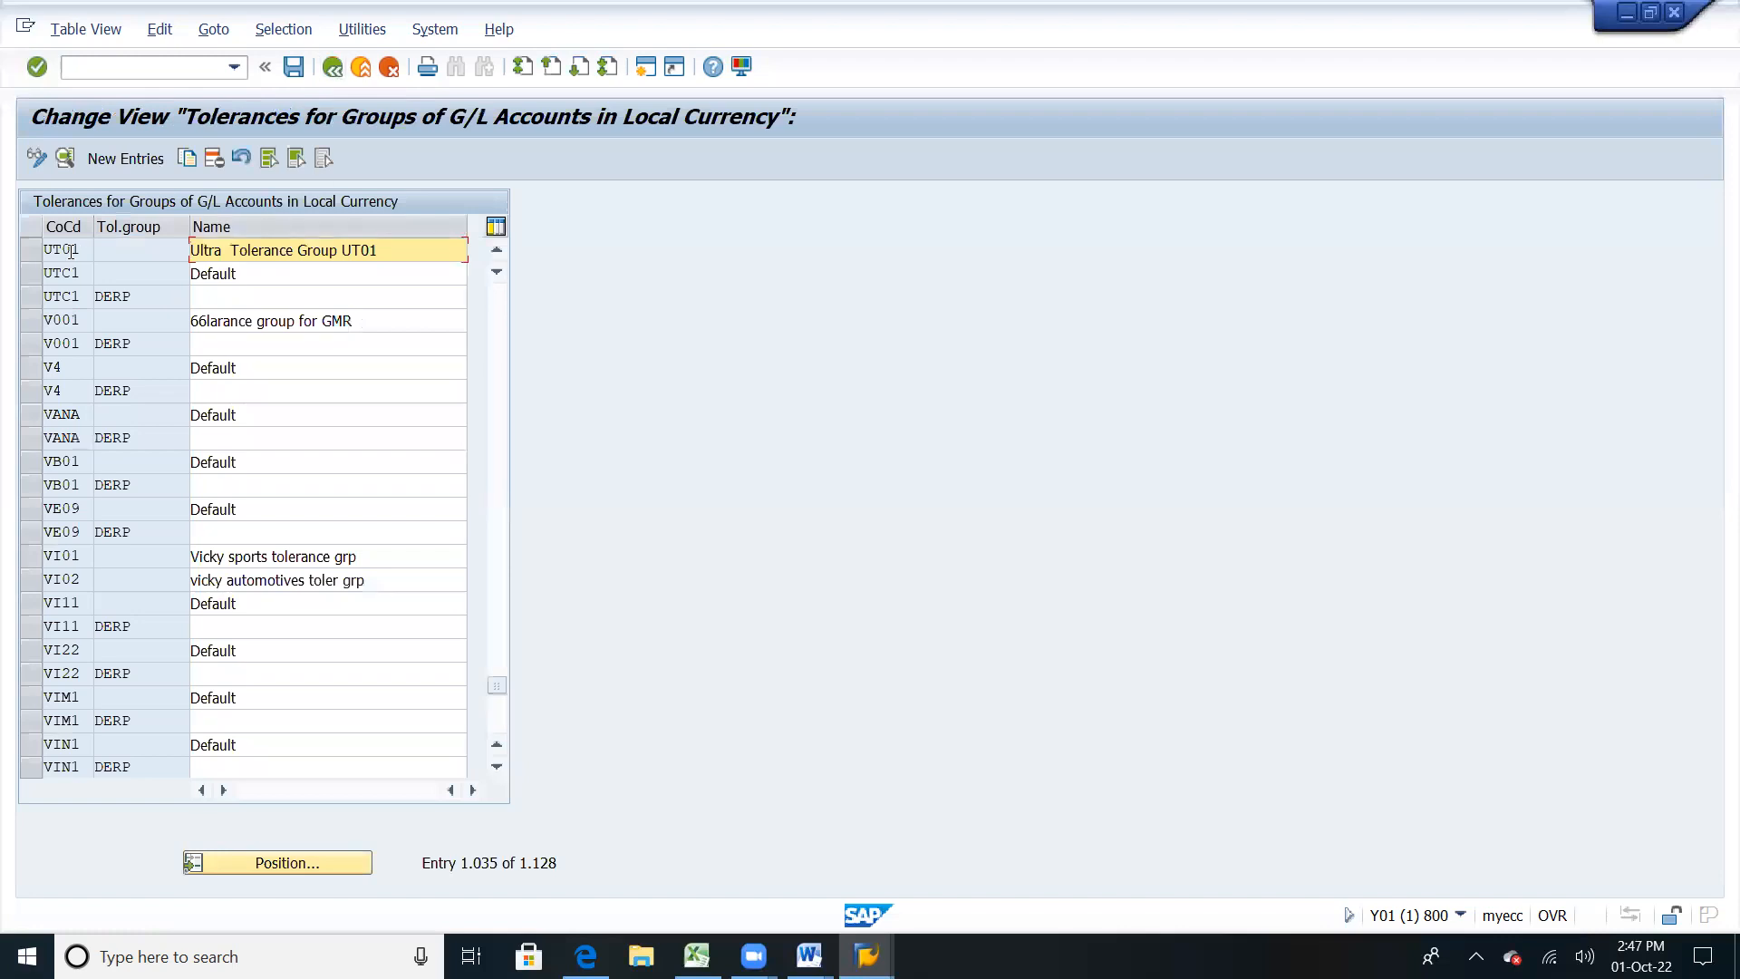
Step: Create another tolerance entry for company code UT02 with the description "Ultra Tolerance Group UT01"
left_click(30, 251)
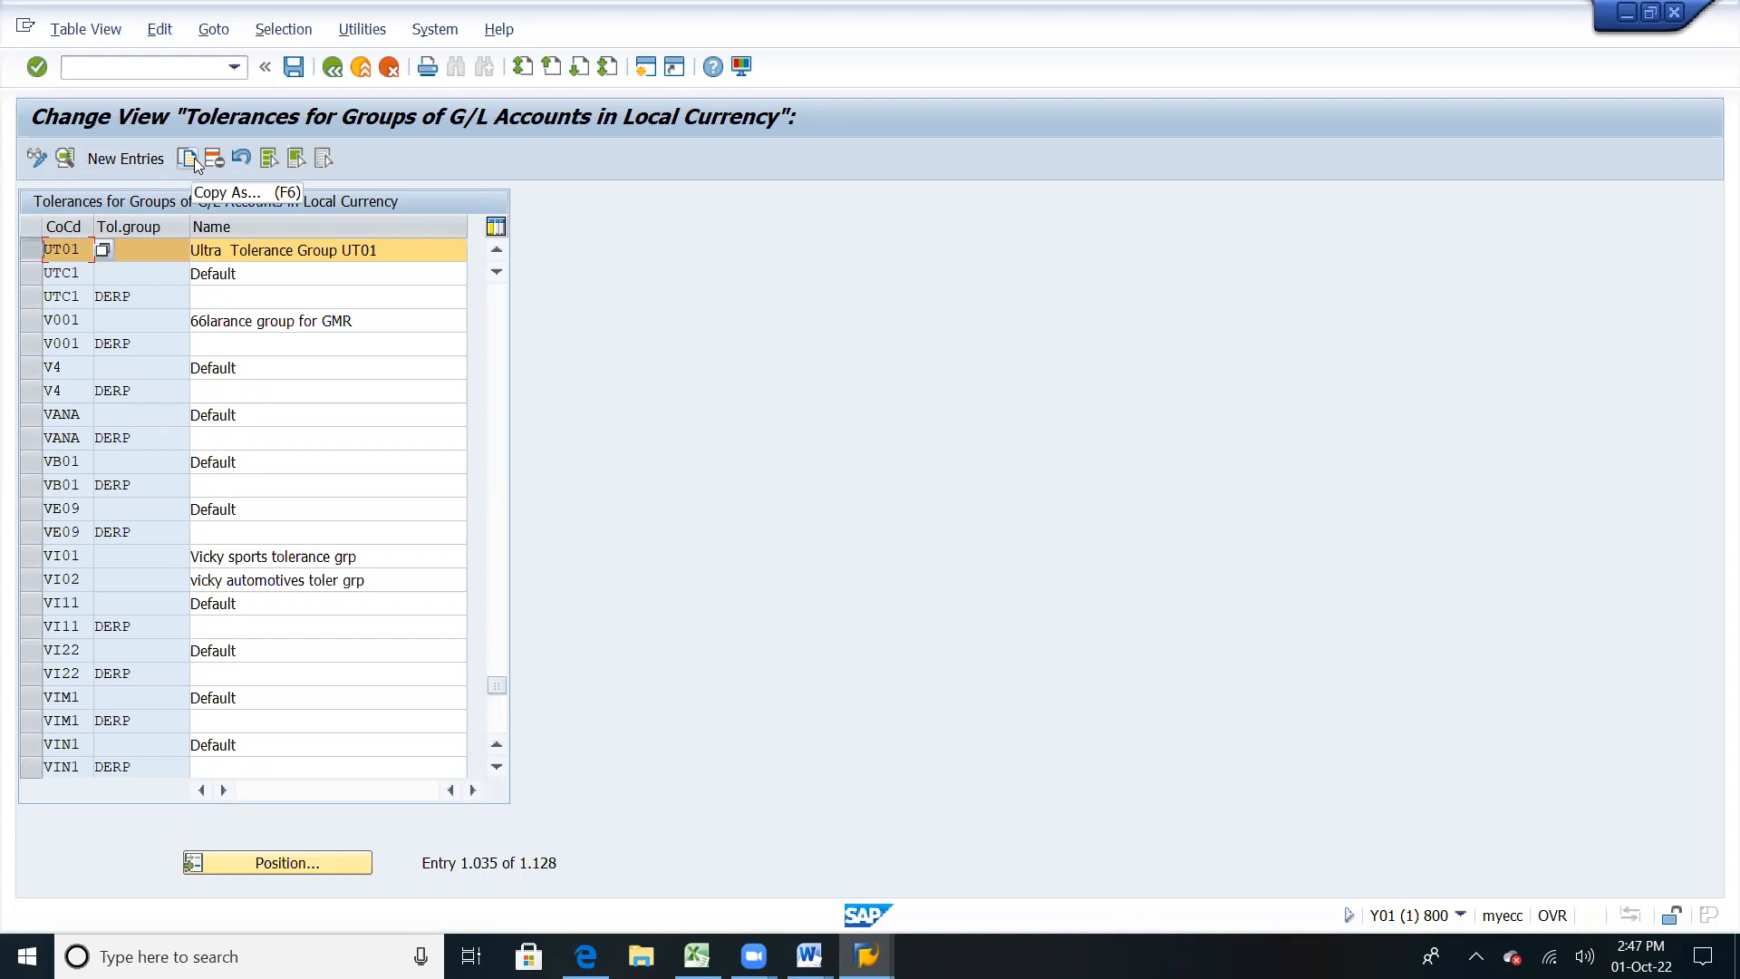
left_click(111, 160)
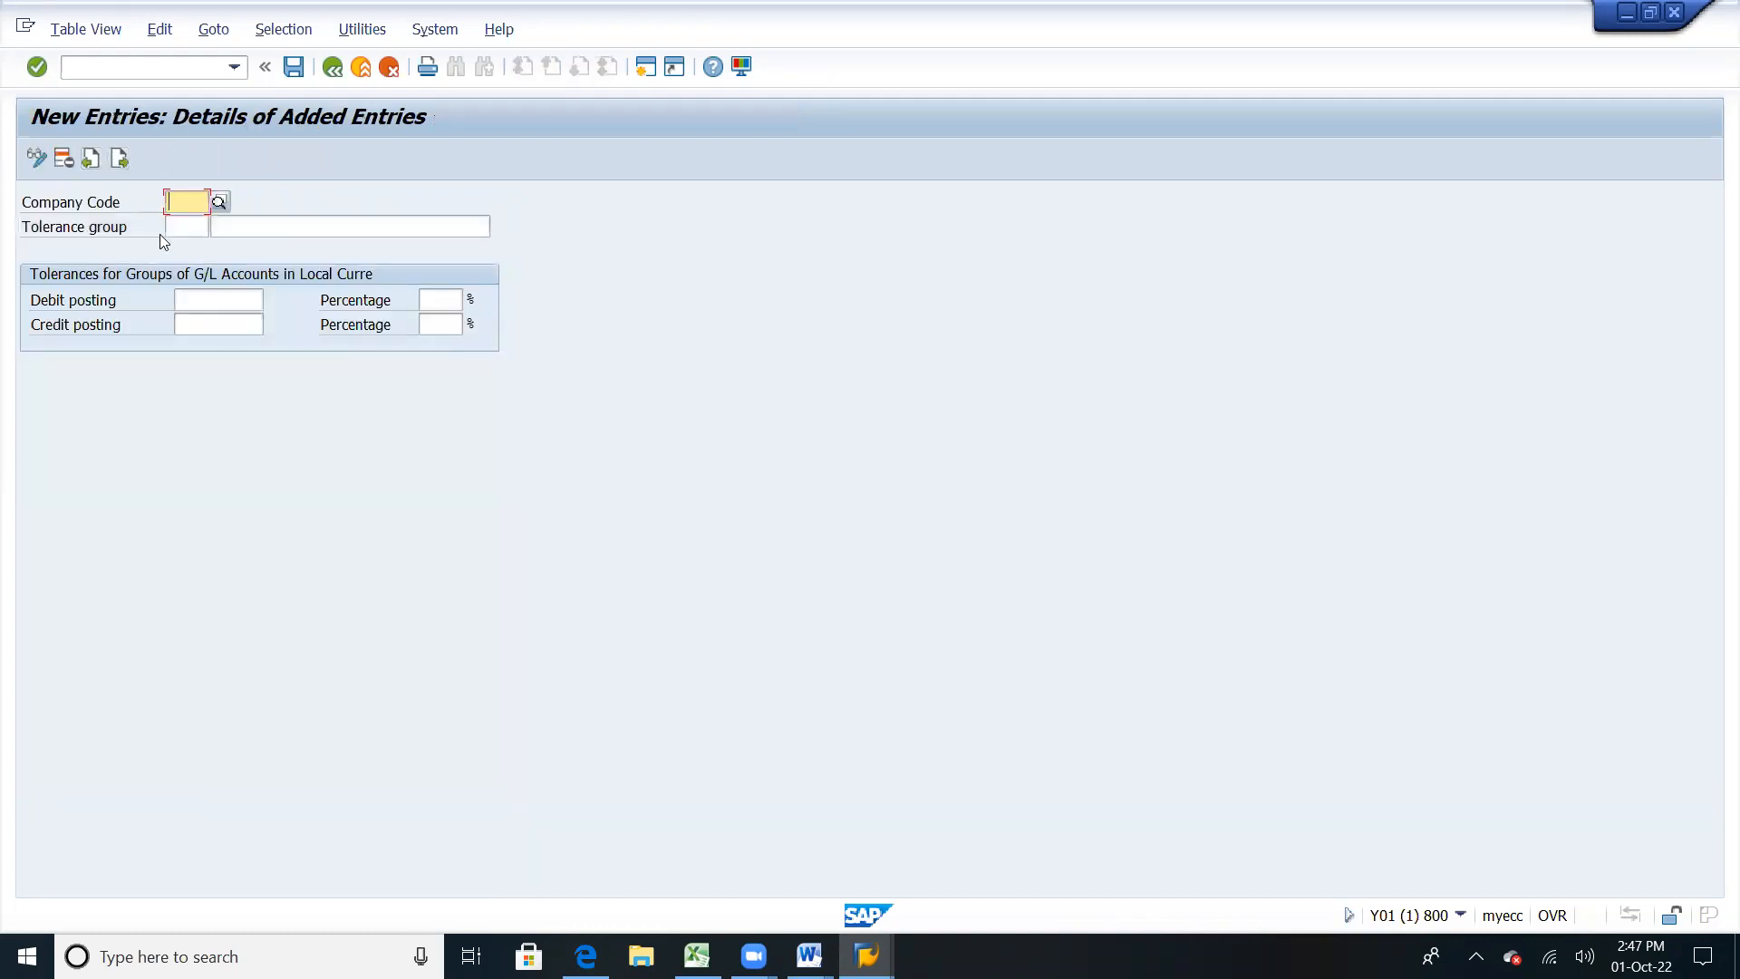
type("UT02")
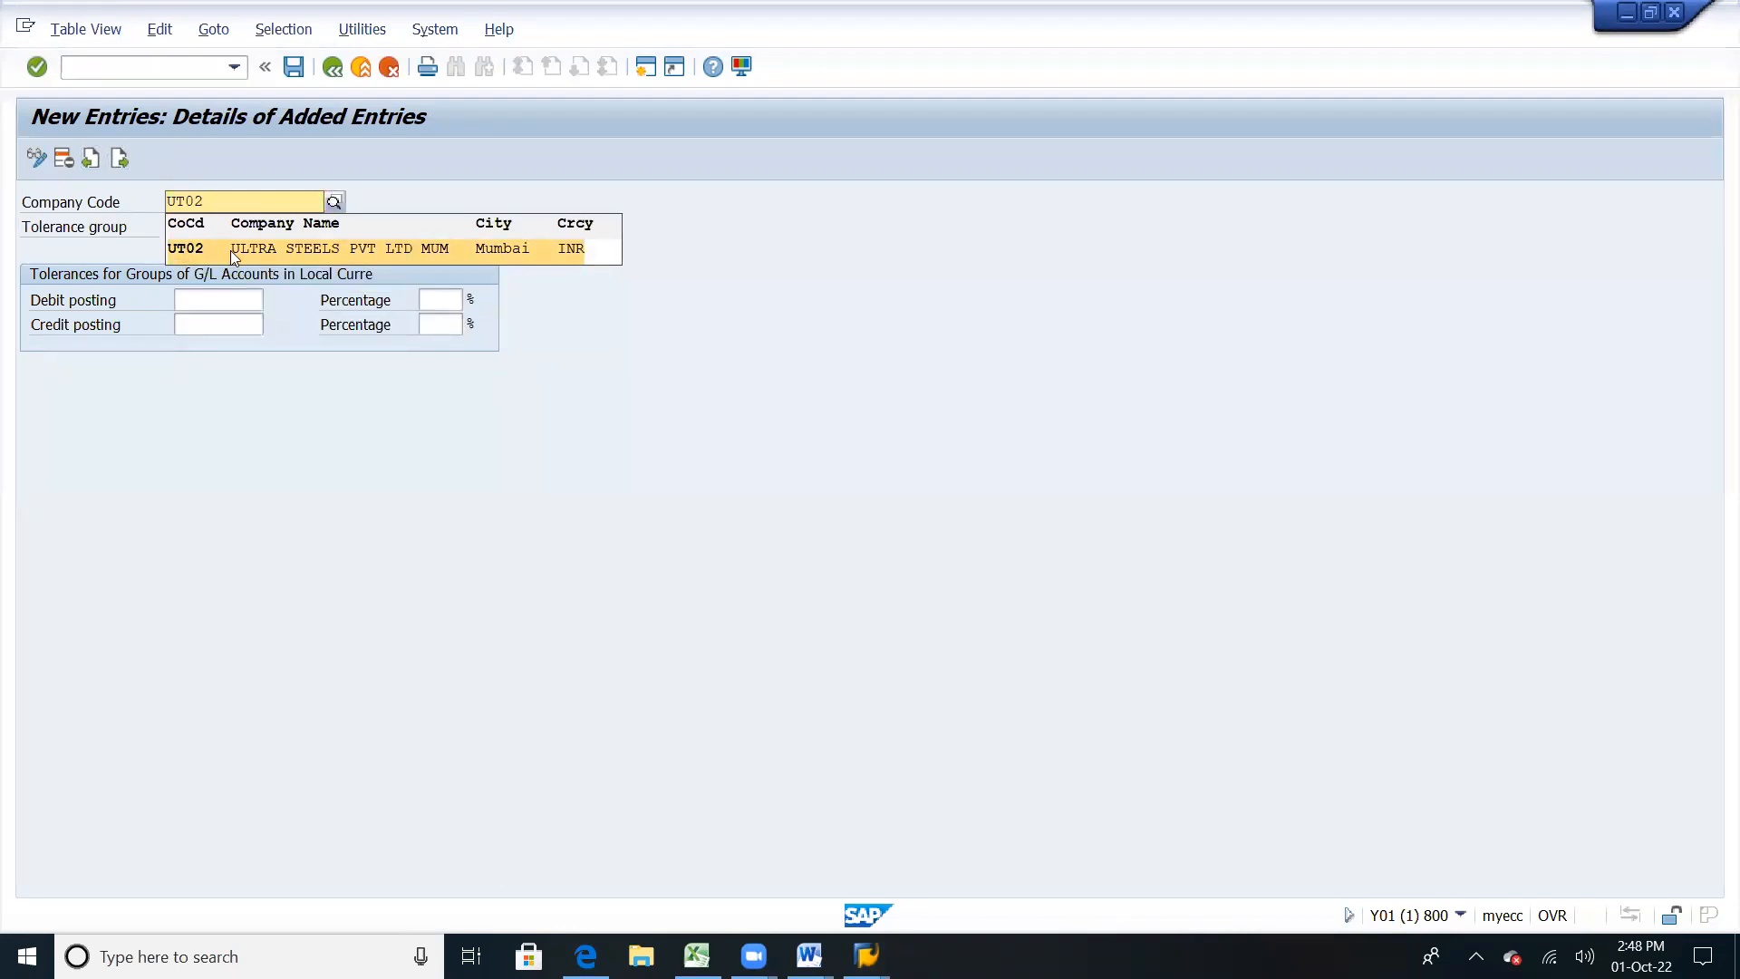
left_click(215, 248)
left_click(256, 226)
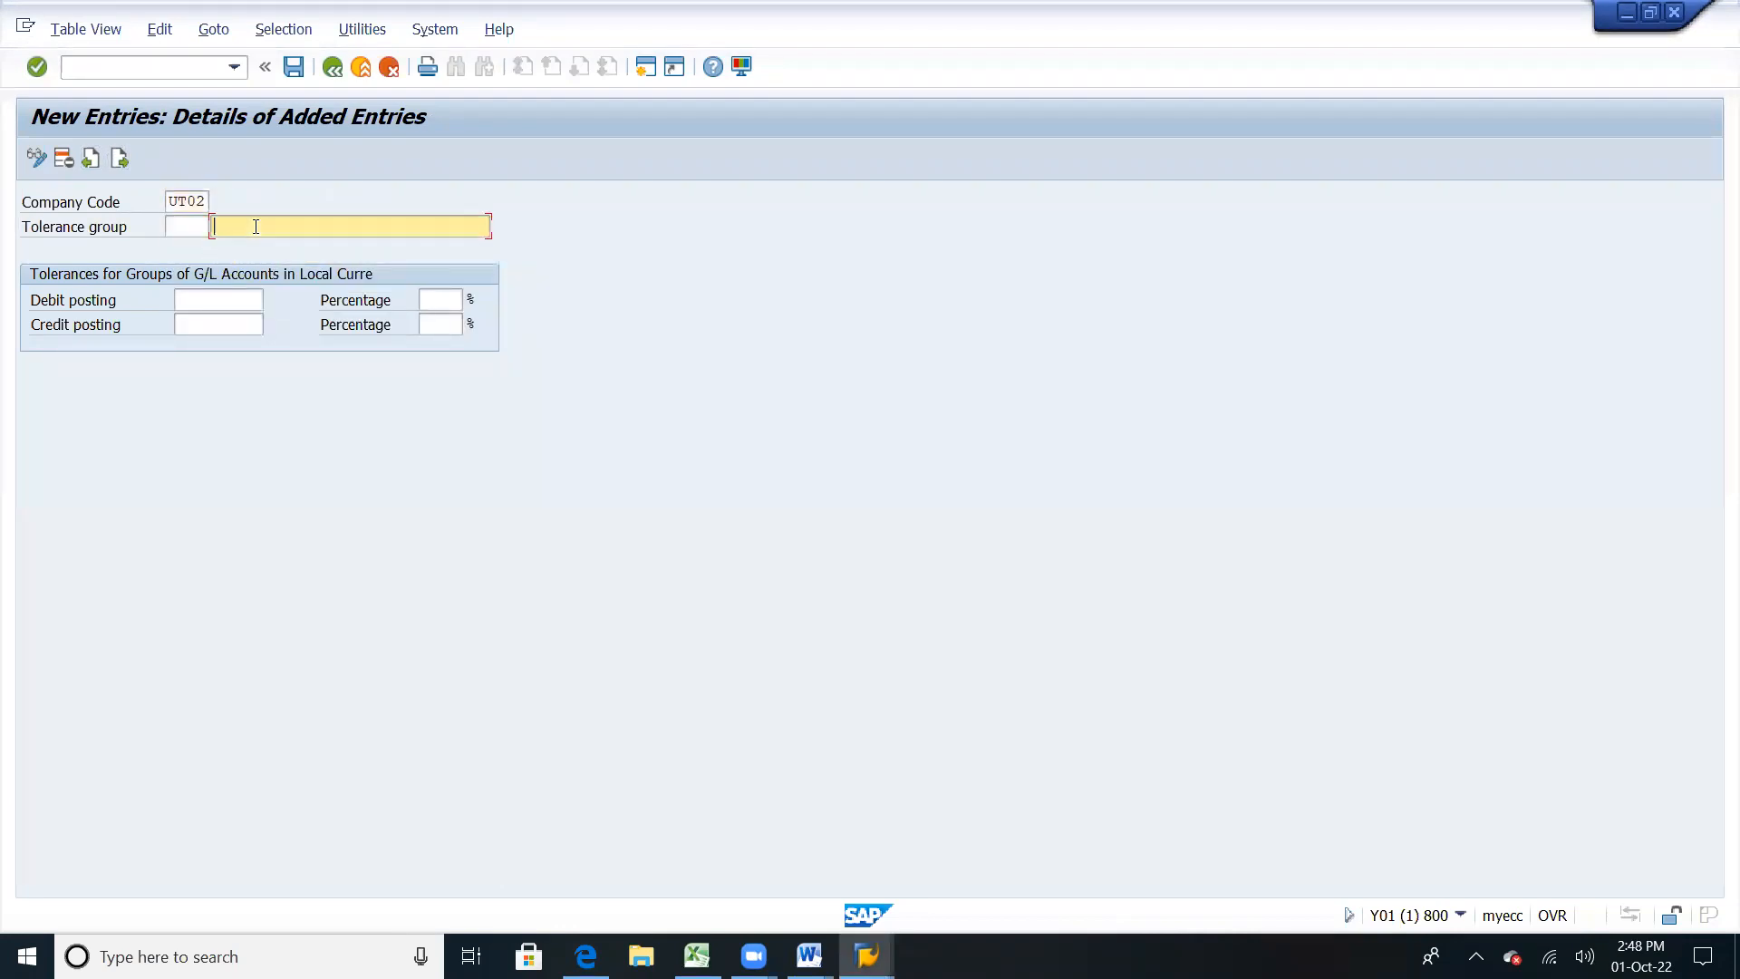
left_click(255, 248)
left_click(191, 224)
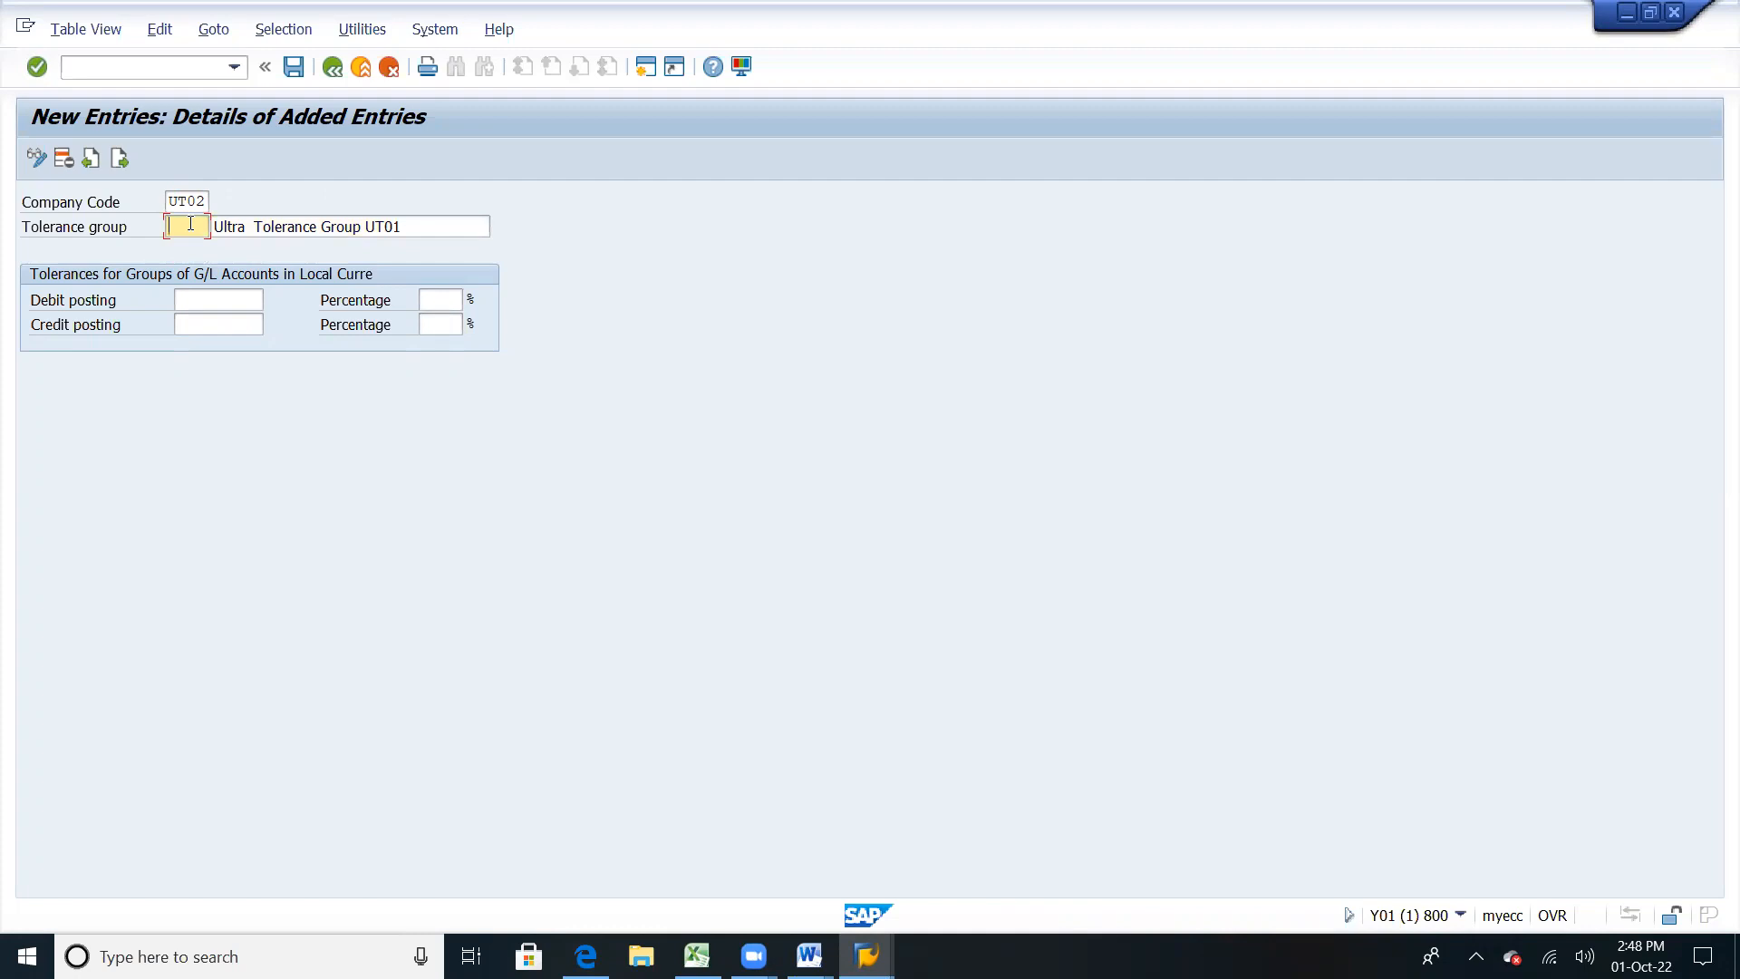
type("P")
key("BackSpace")
type("AP01")
key("BackSpace")
key("BackSpace")
key("BackSpace")
key("BackSpace")
Step: Switch to the SAP FICO RICEF CONCEPTS New document and add the line "ACCOUNTS PAYABLE ASSOCIATE" below the payment difference example
mouse_move(810, 955)
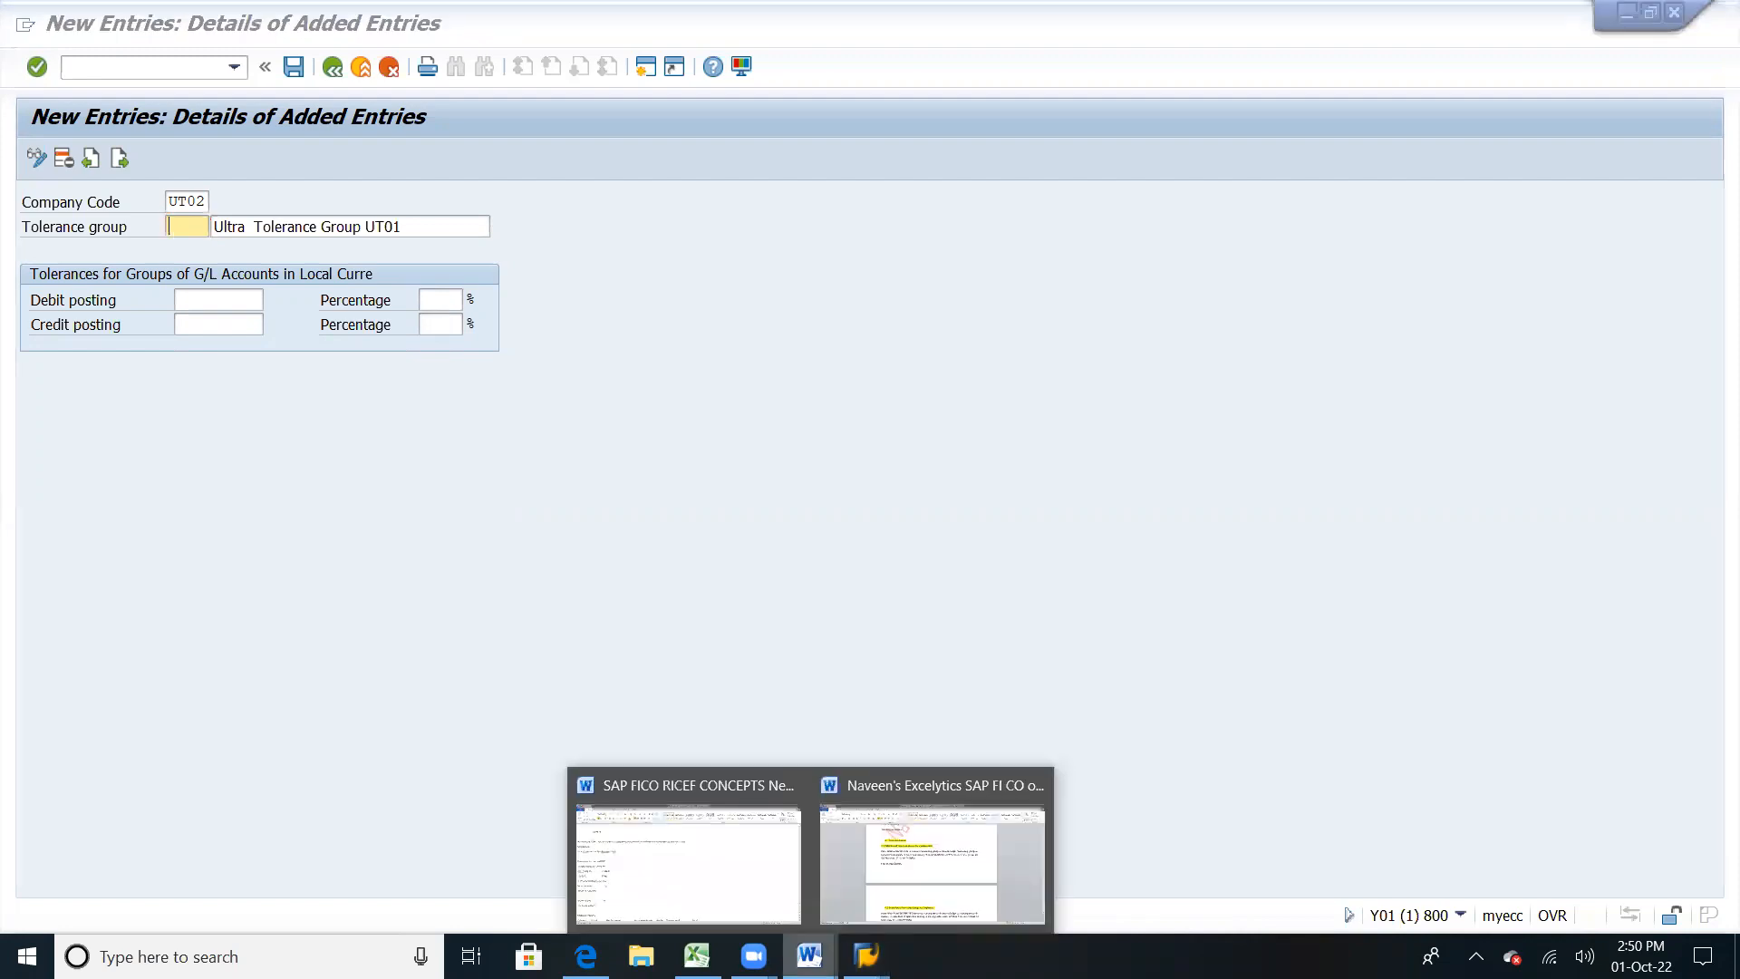
left_click(718, 785)
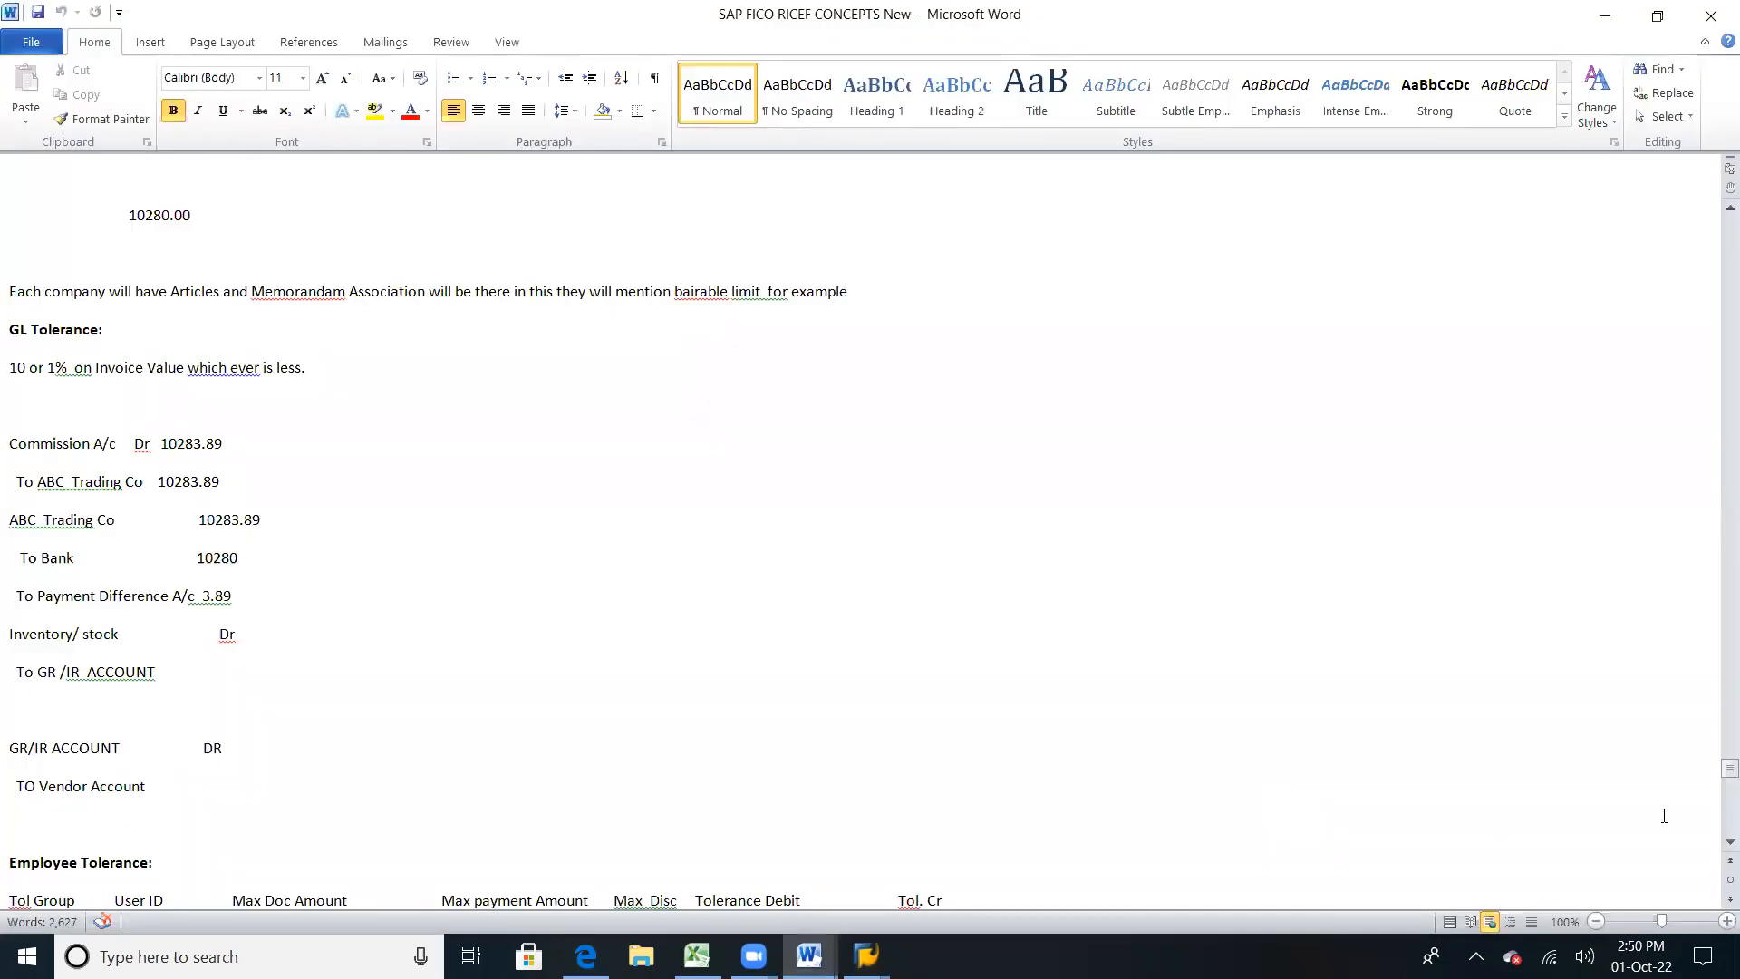
scroll(1715, 821, "down", 20)
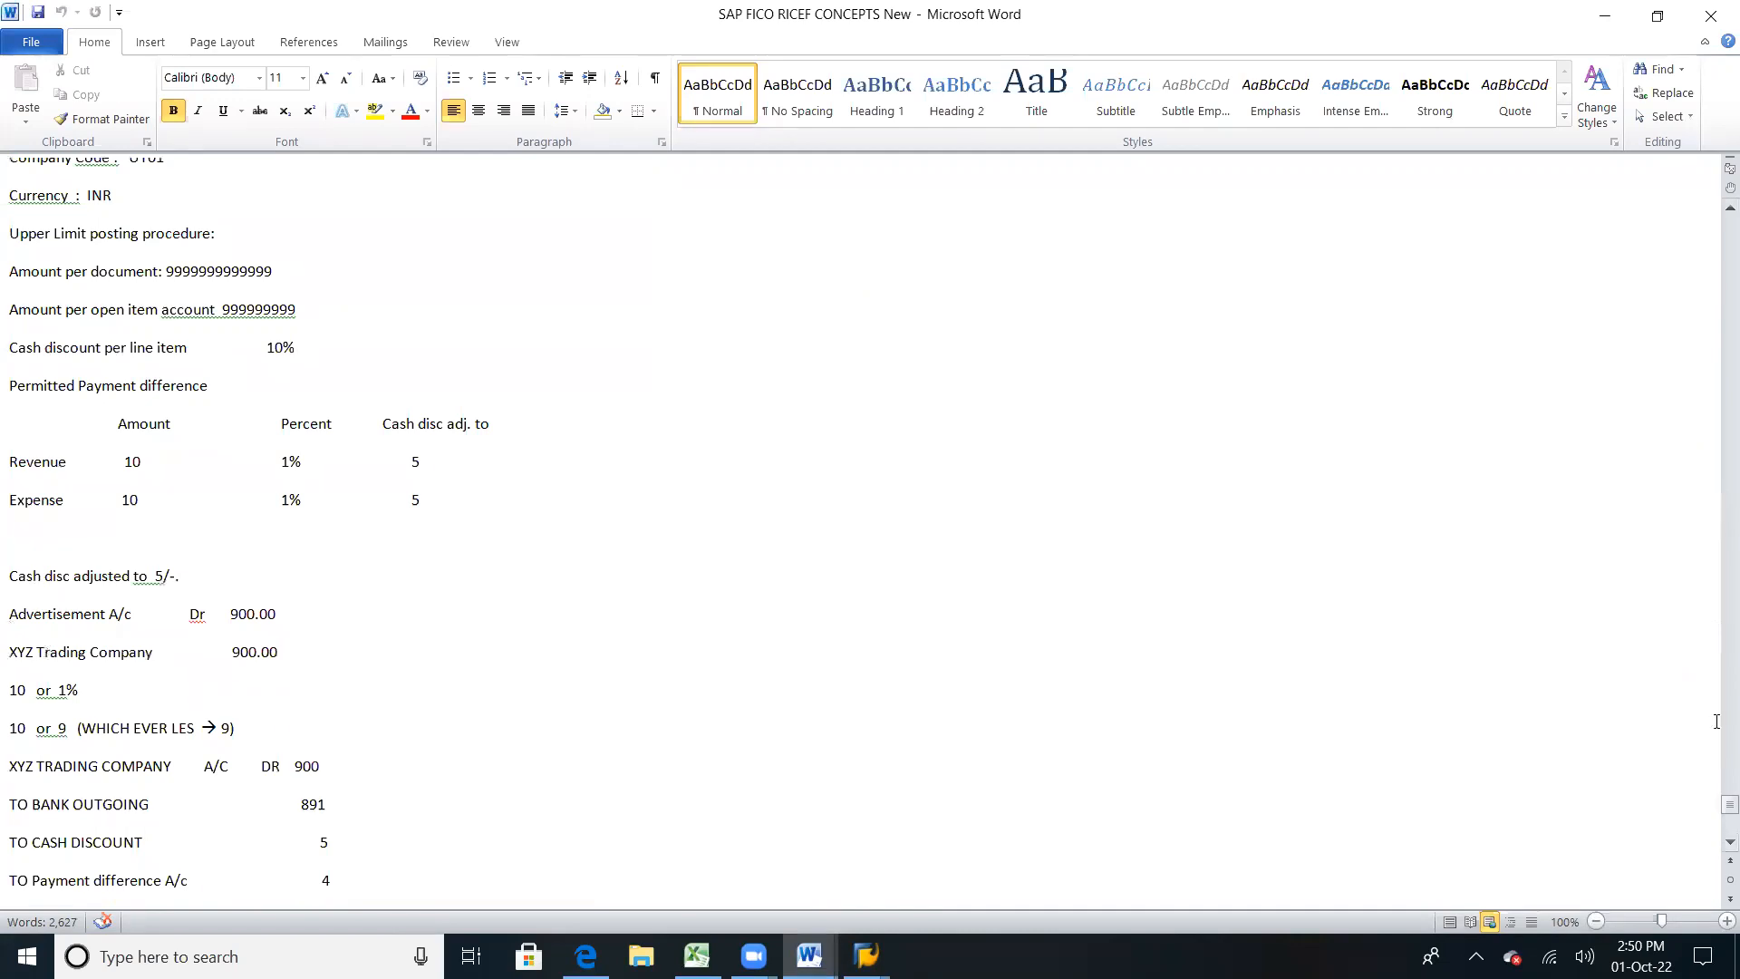
left_click(1728, 842)
left_click(1728, 842)
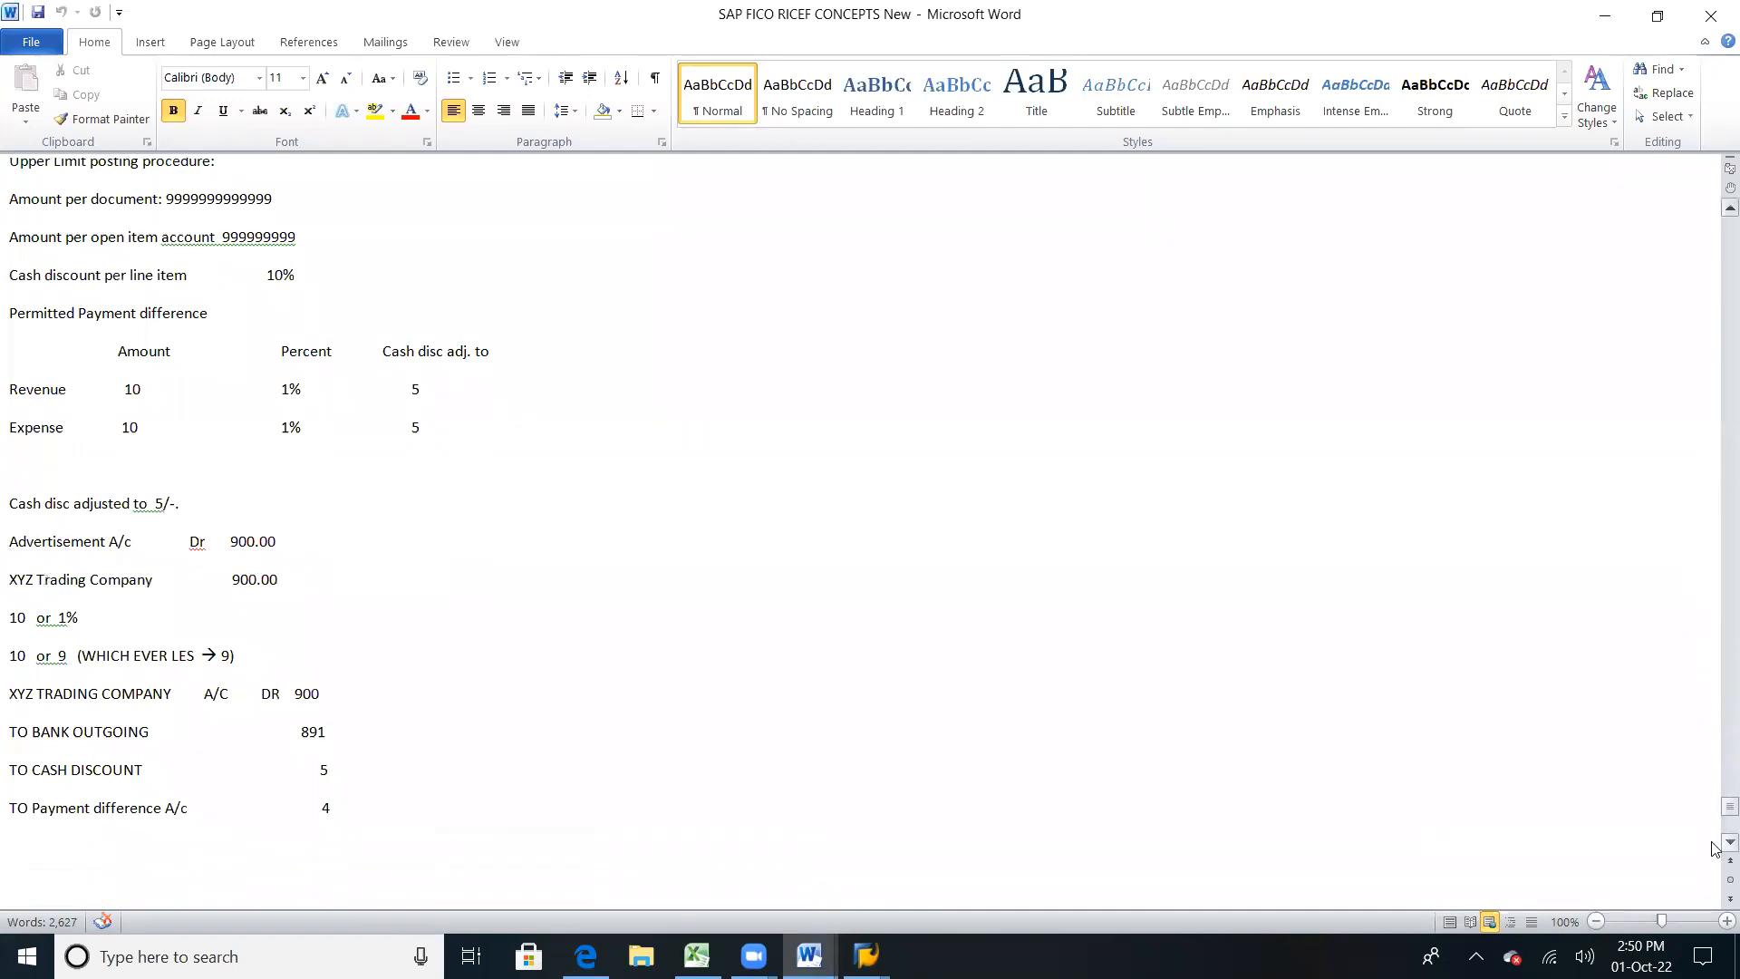
left_click(458, 797)
key("Return")
key("Return")
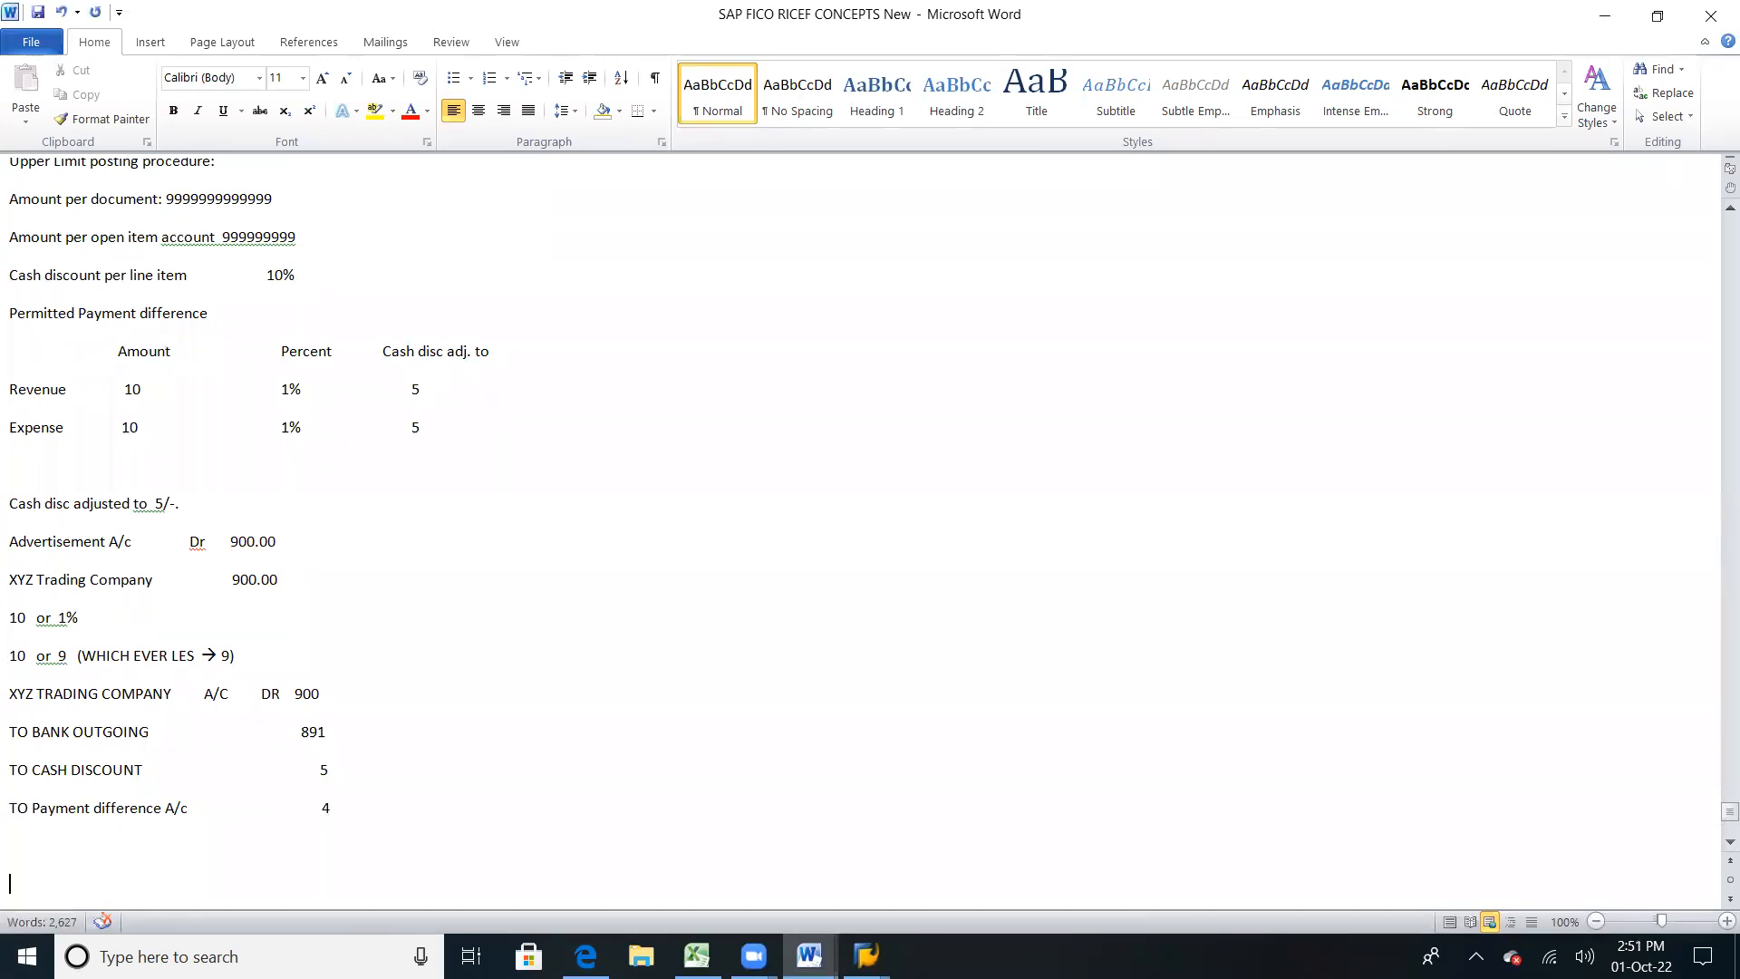
type("ACCOUNTS PAYABLE ASSOCIATE")
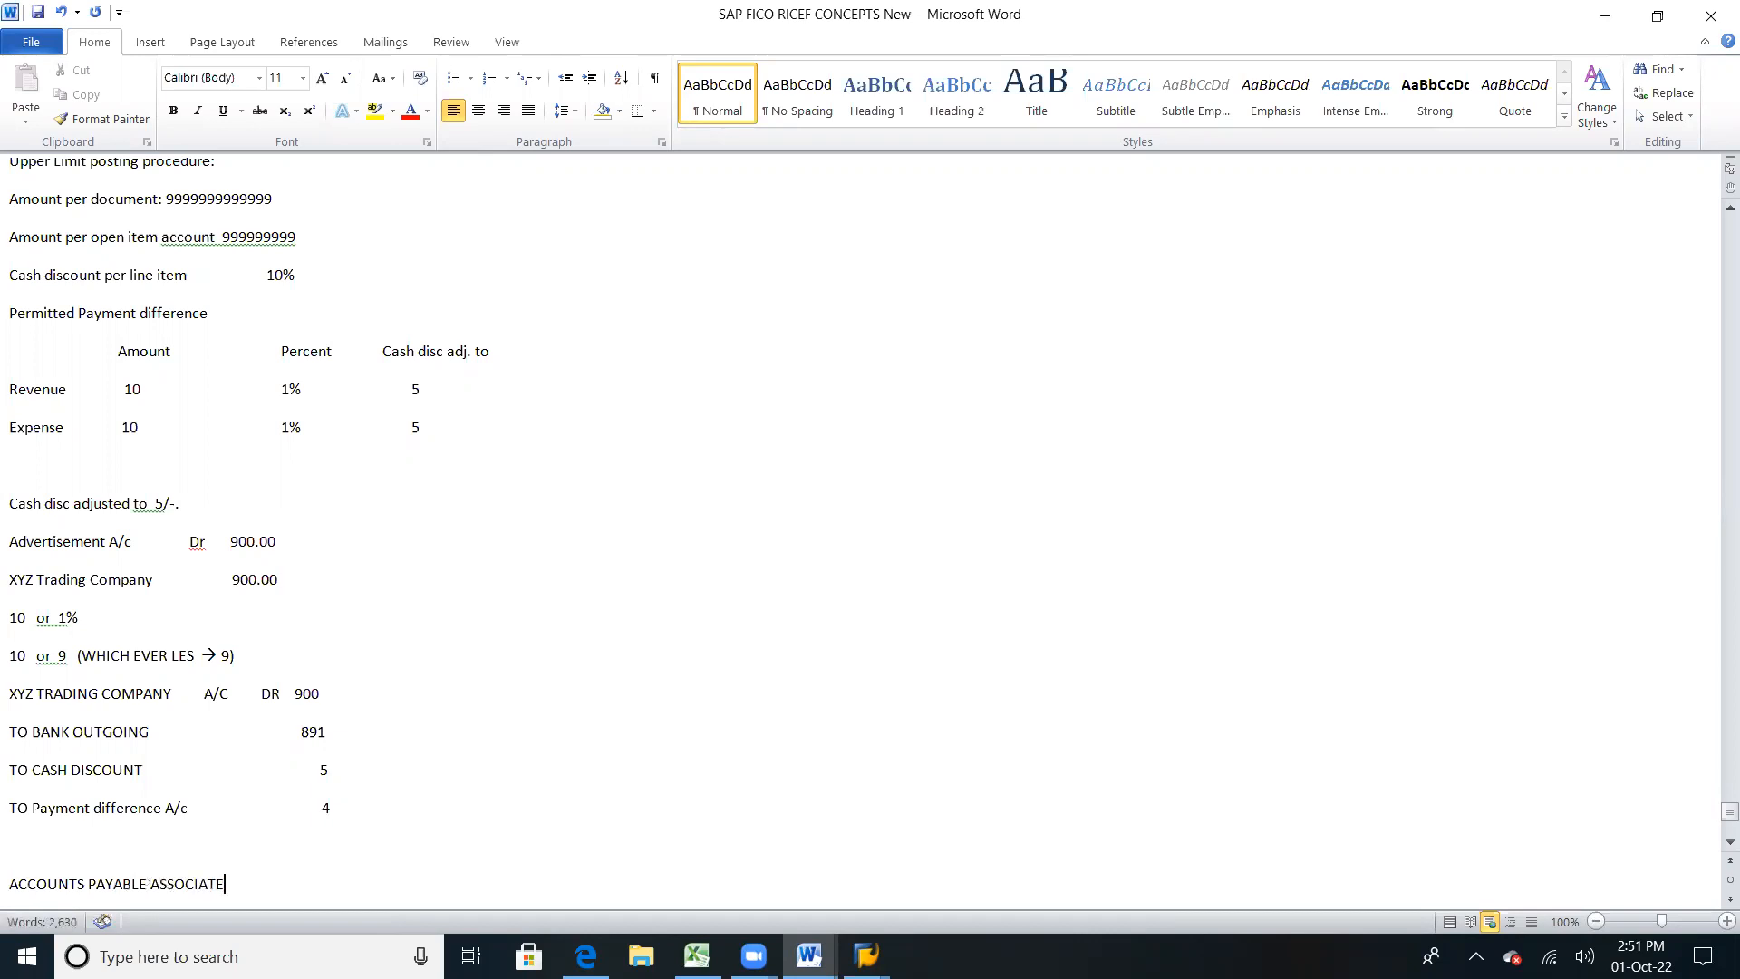
Step: Add the lines "ACCOUNTS PAYABLE SPECIALIST" and "ACCOUNTS SENIOR PROCESSOR" below the associate role
key("Return")
type("ACCOU")
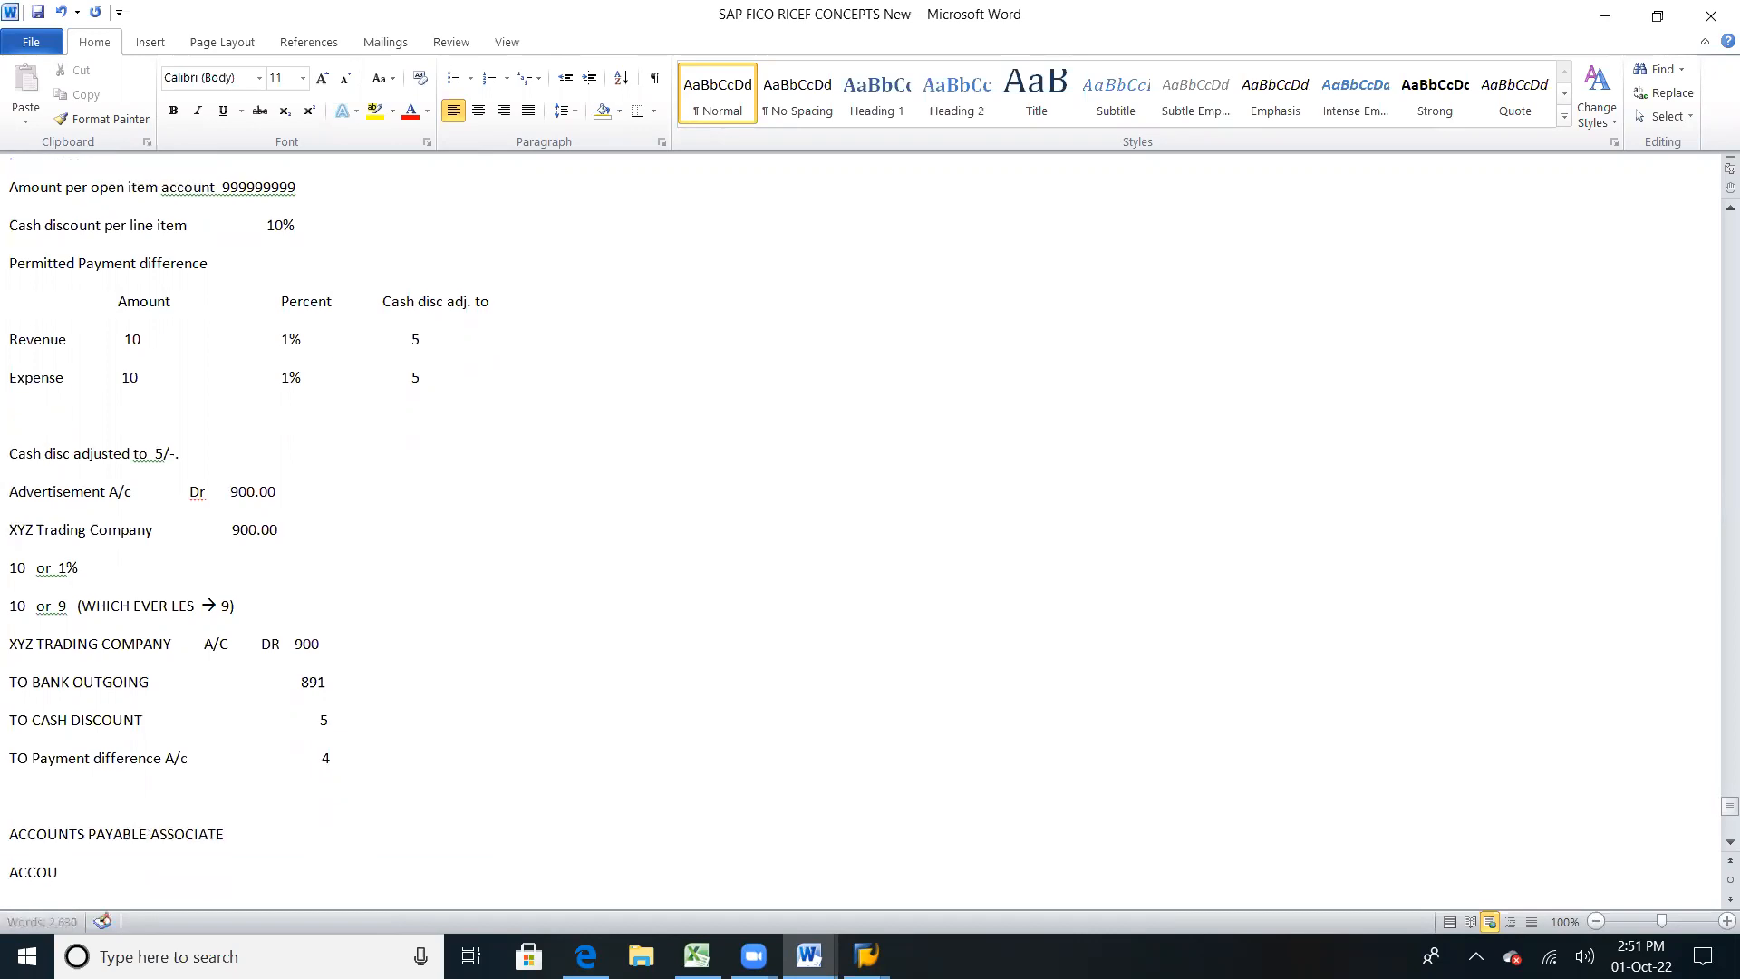
type("NTS PAYABLE SPECIALIST")
key("Return")
type("AC")
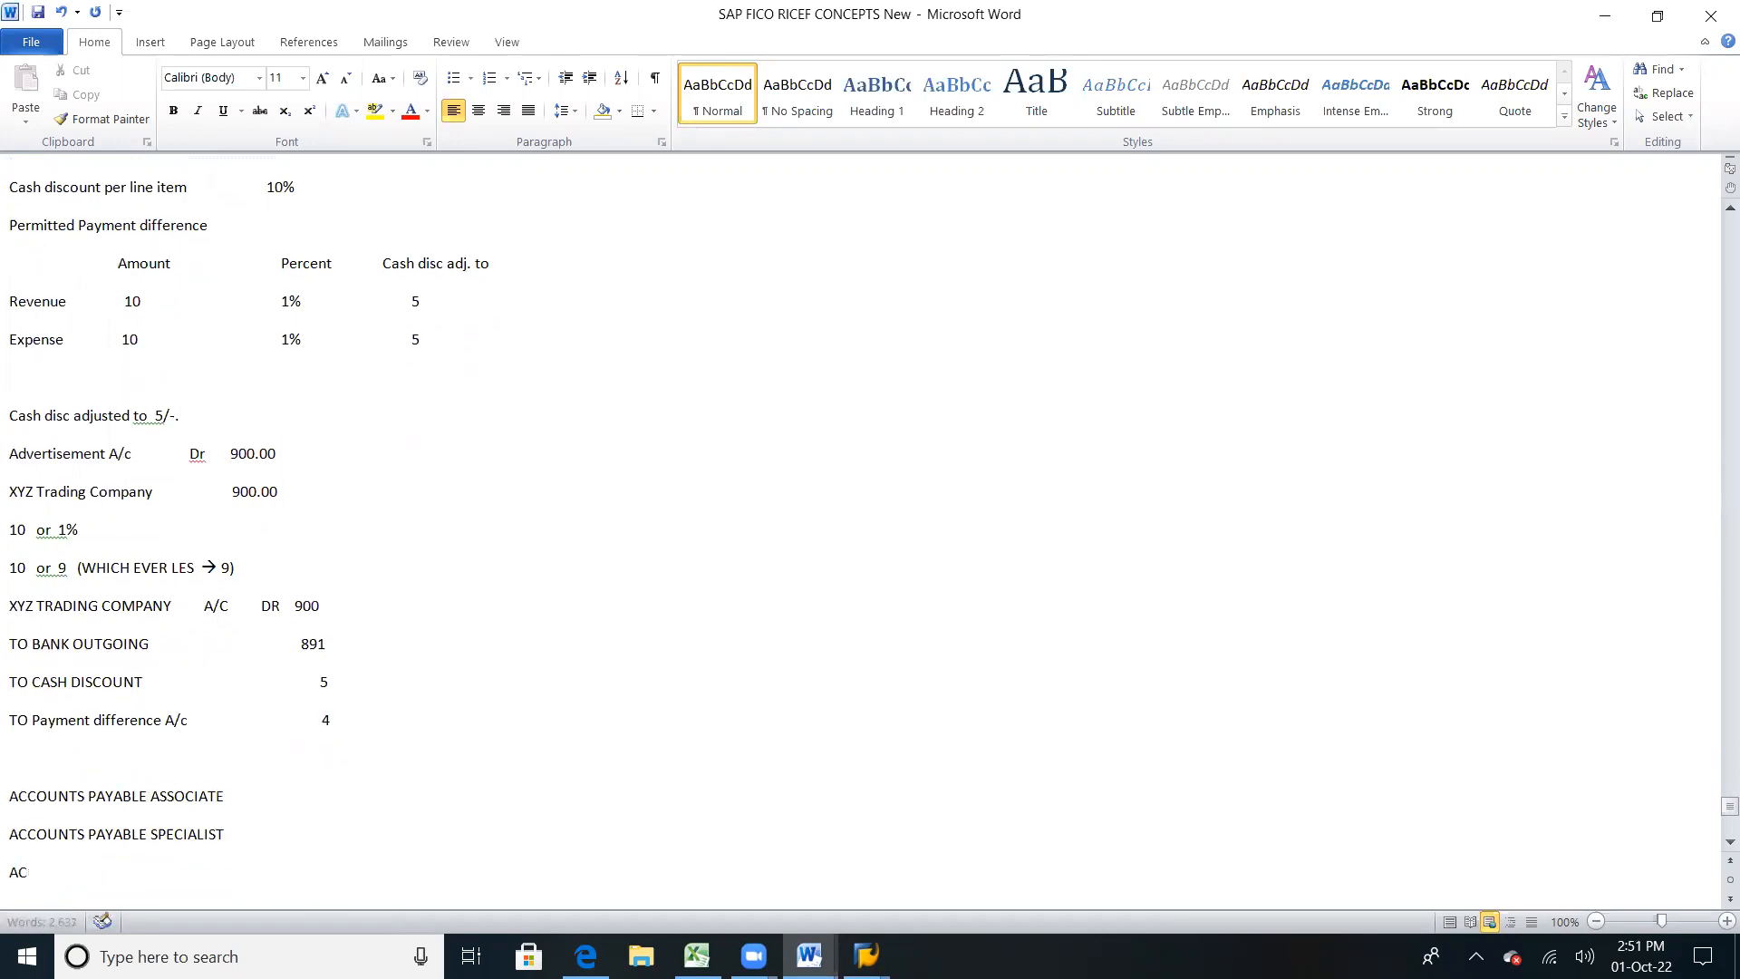
type("COUNTS SENIOR PROCESSOR")
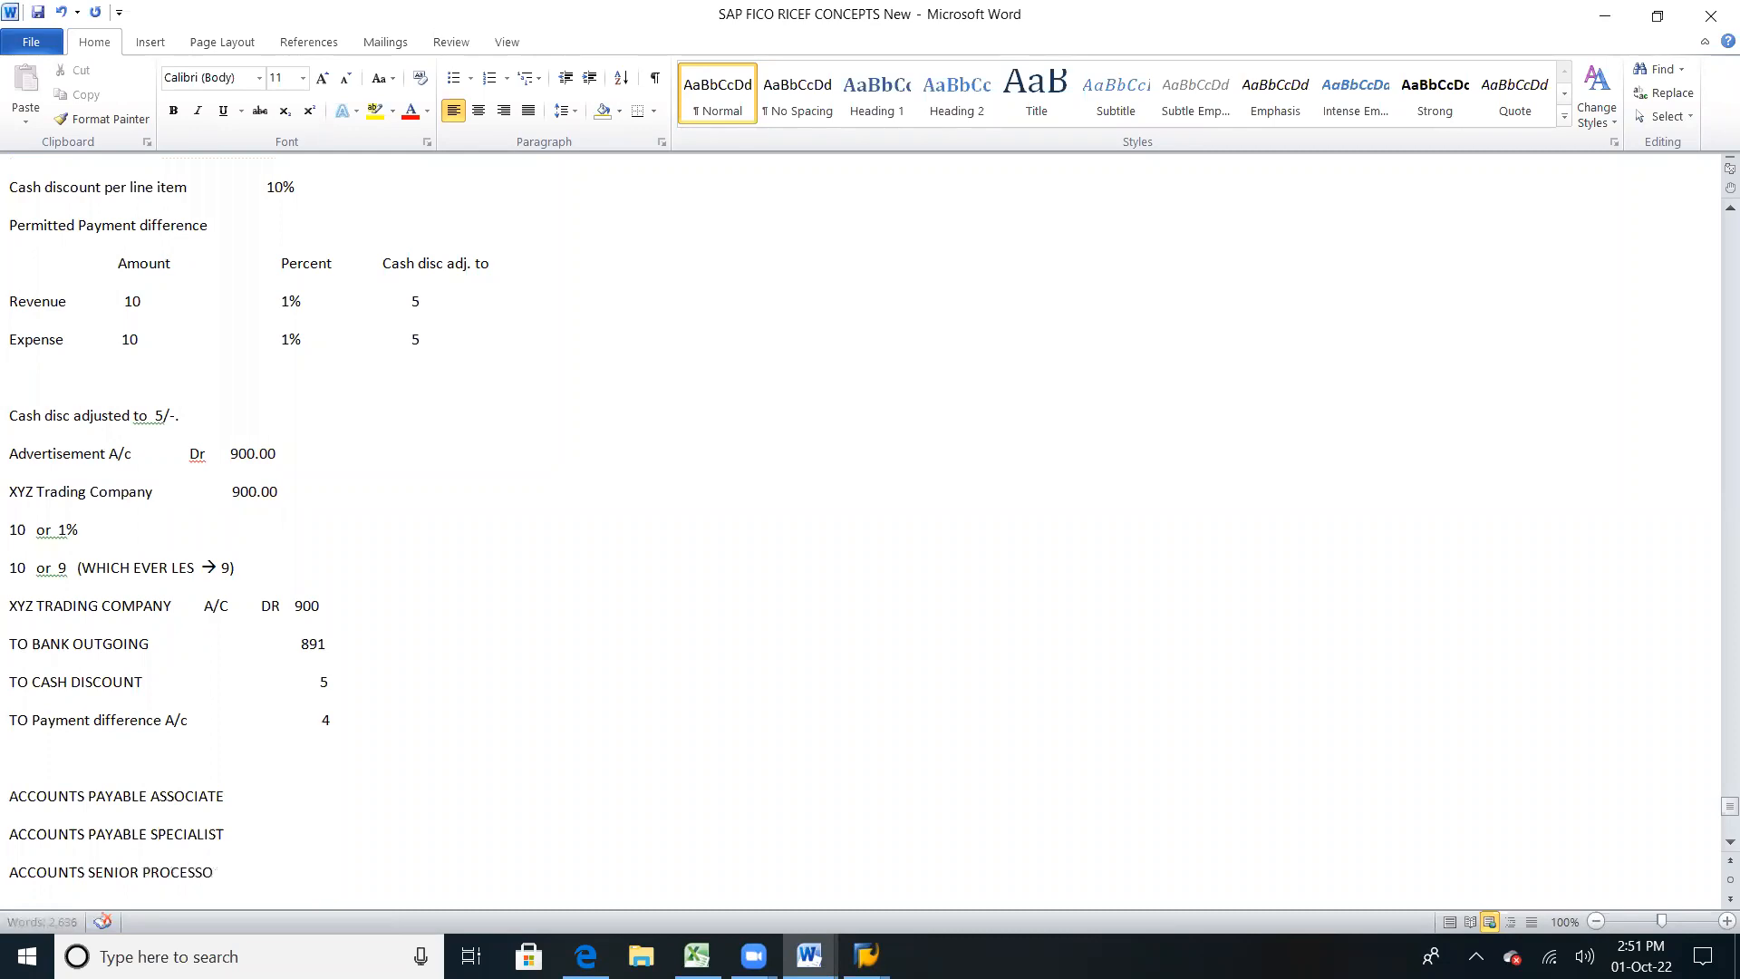
Step: Extend the role list with the separate lines "AP SME", "AP TL" and "AP MANAGER"
key("Return")
type("A")
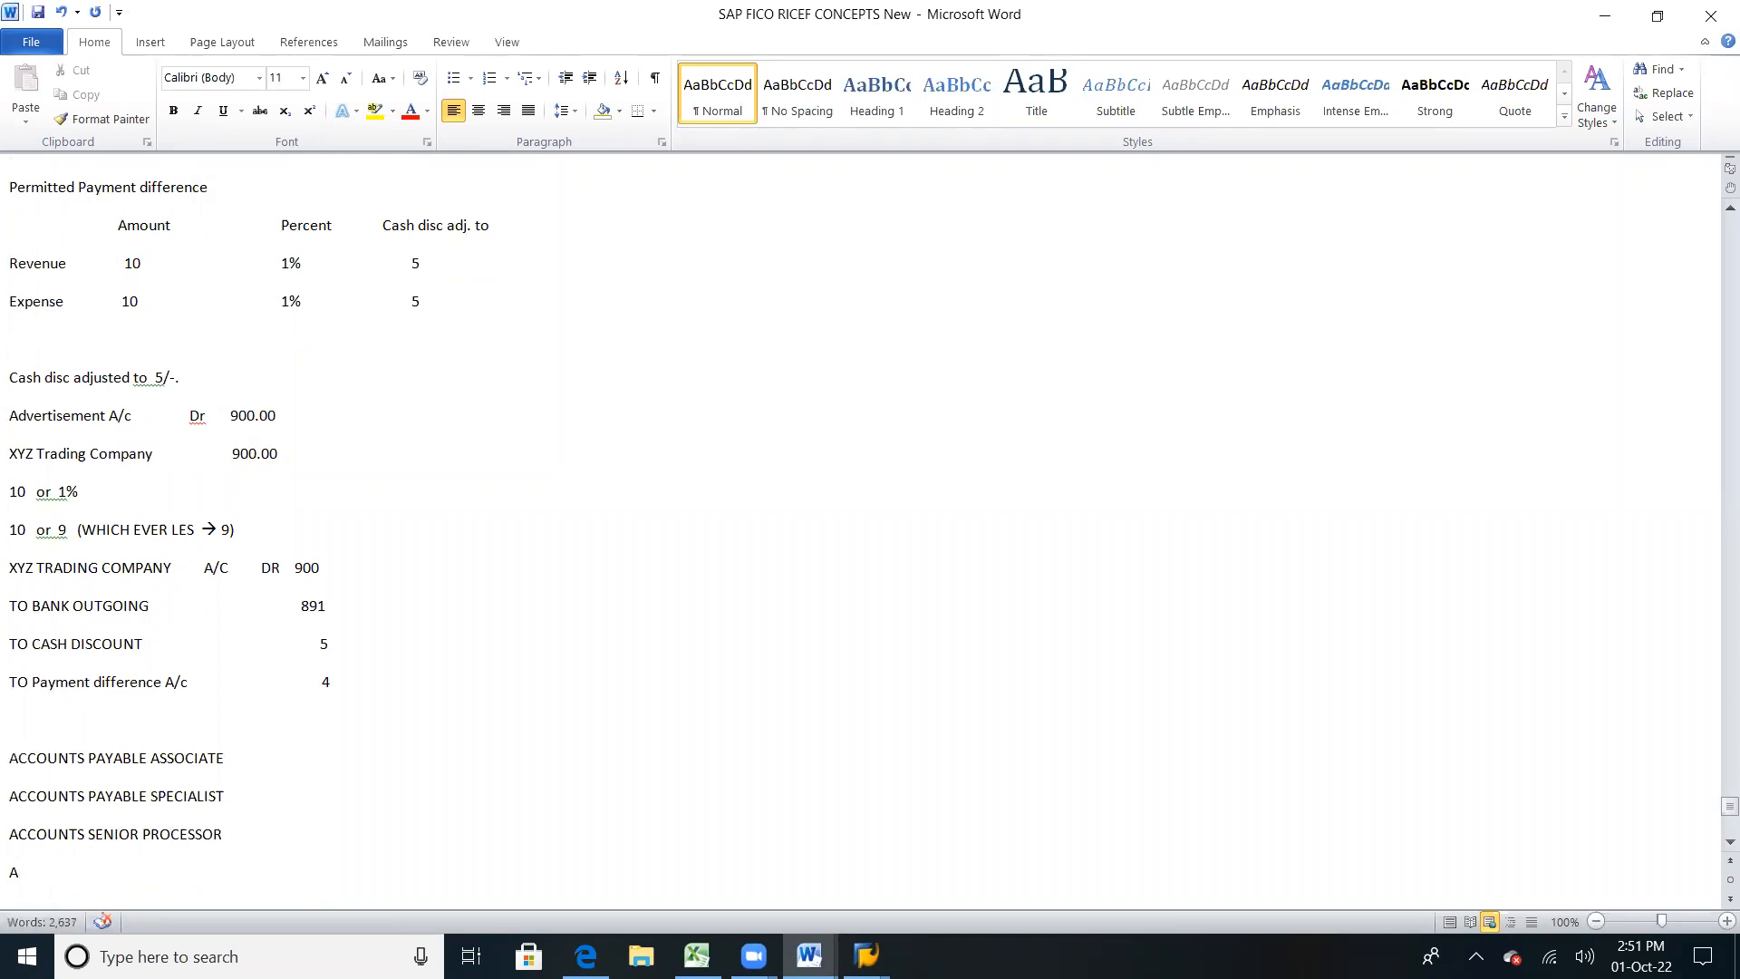
type("P SME")
key("Return")
type("AP TL")
key("Return")
type("AP")
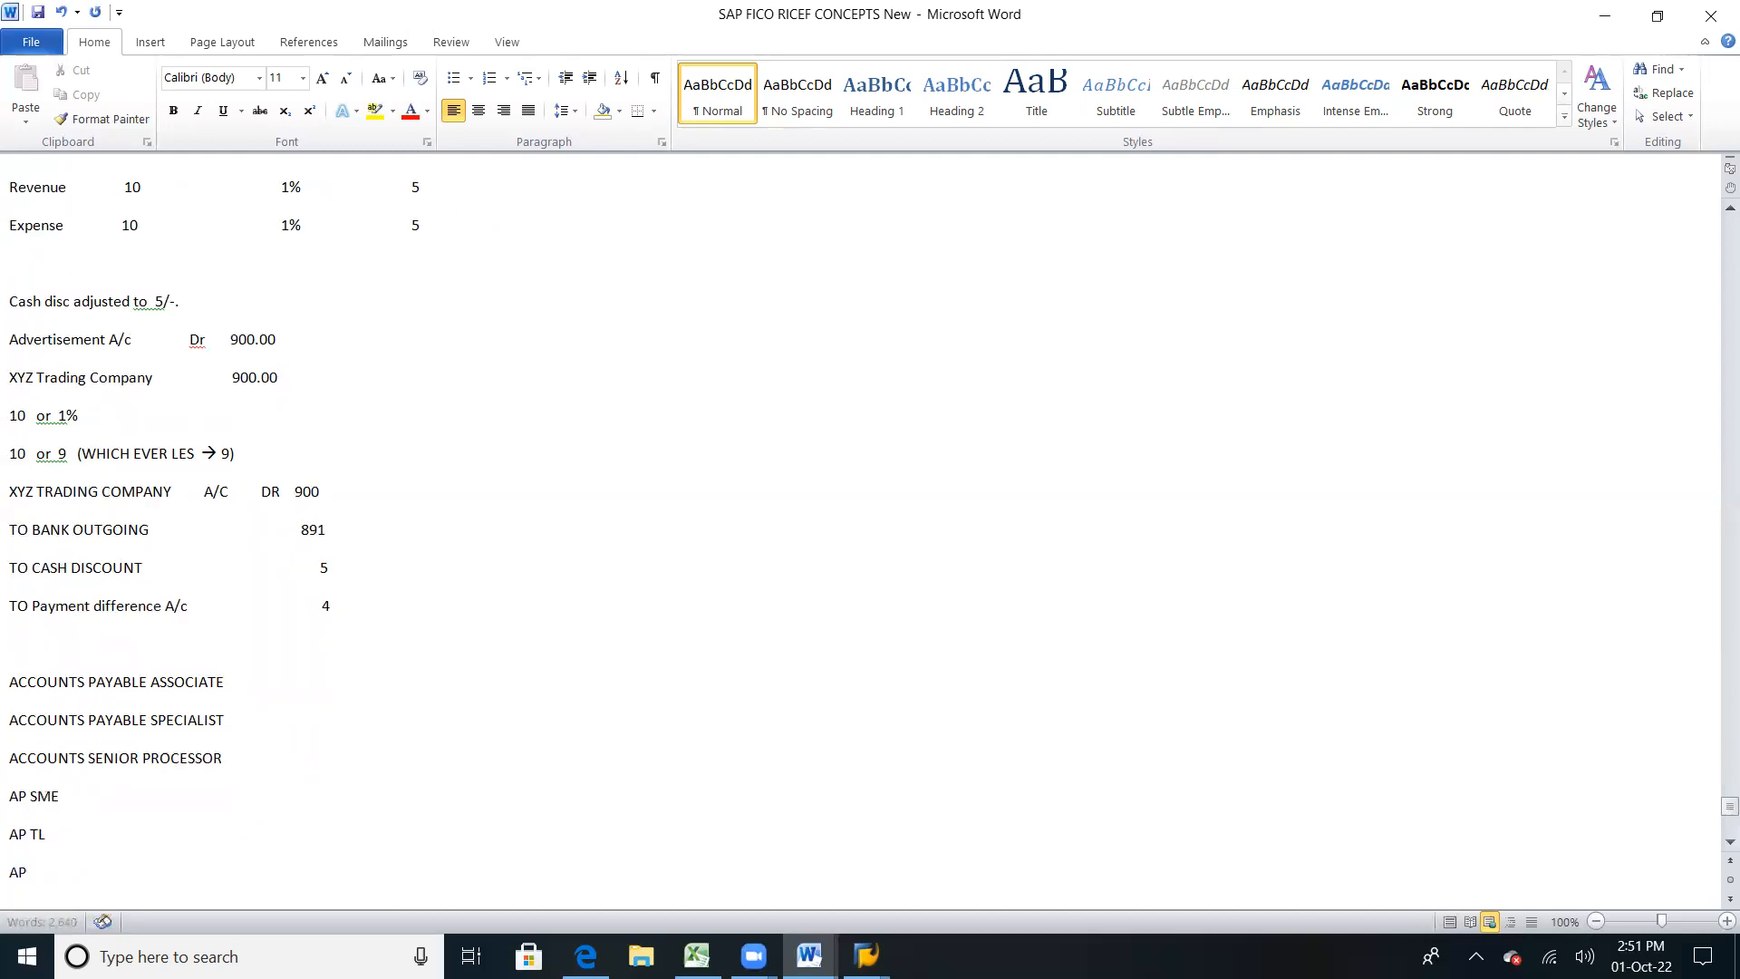
type(" MANAGER")
Step: Annotate the accounts payable associate line with the experience level "FRESHERS" and the amount 10000
key("Tab")
type("0")
key("BackSpace")
type("FRESHERS")
key("Tab")
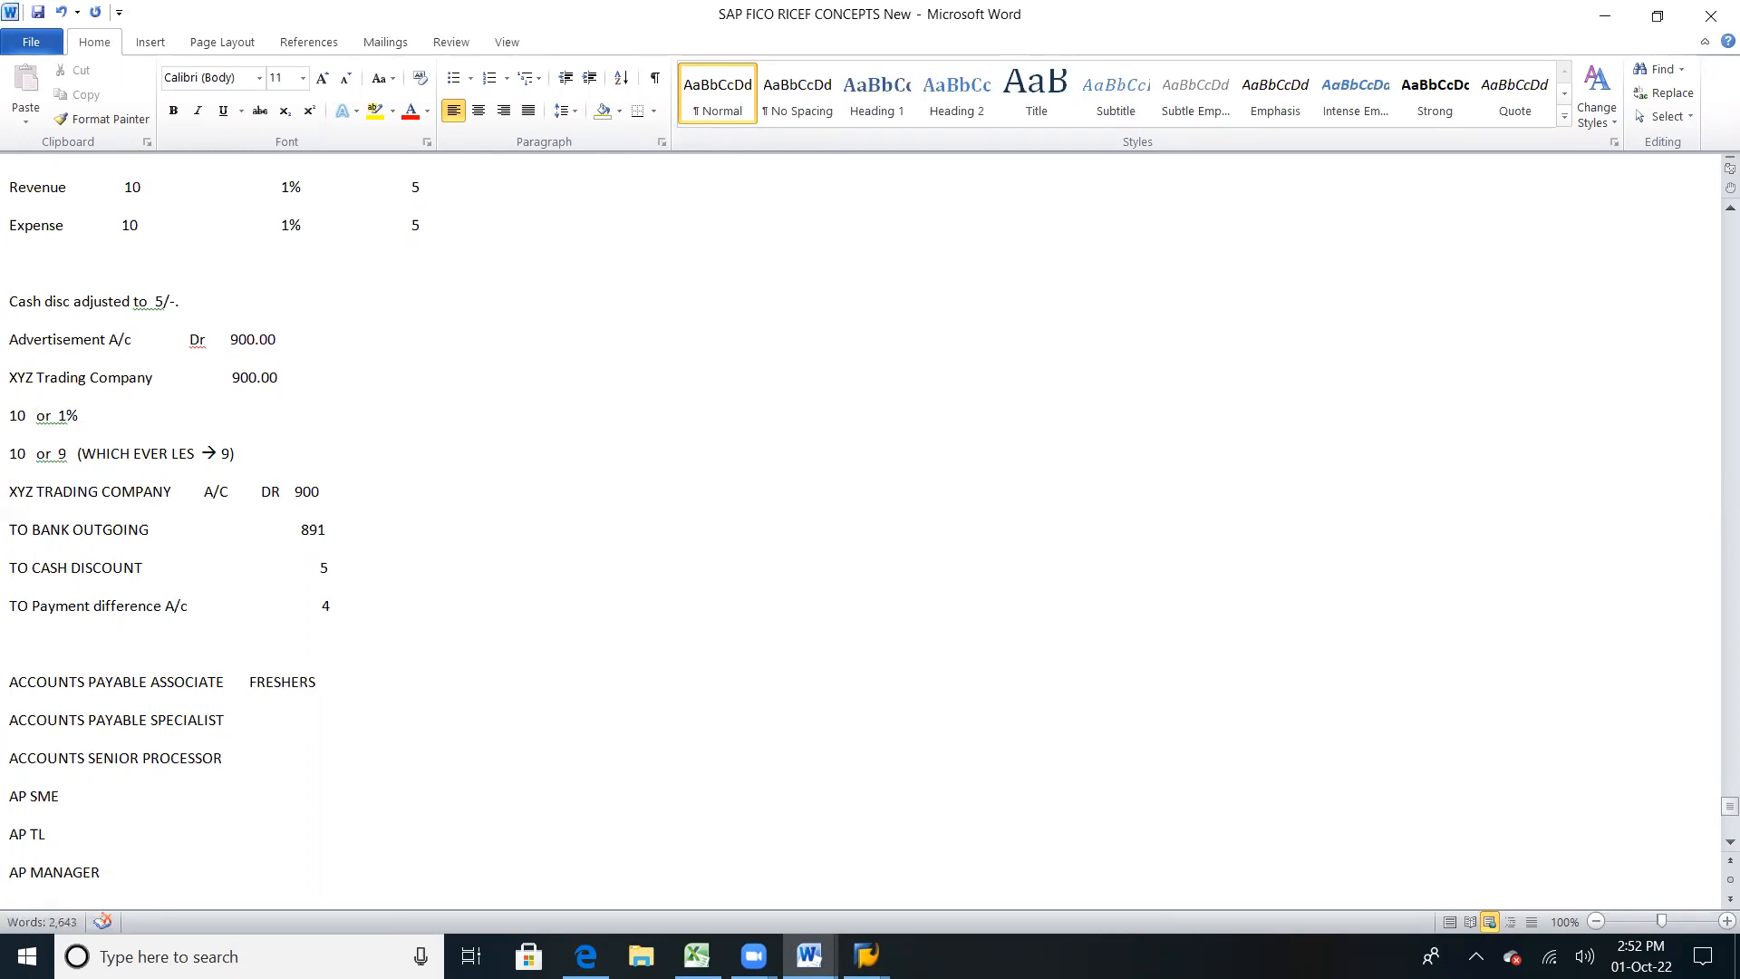
type("10000")
Step: Annotate the accounts payable specialist line with "1 3 YEARS" and the amount 12000
key("Down")
key("Tab")
type("1 3 YE")
type("ARS ")
type("12000")
Step: Annotate the accounts senior processor line with "< 6 YEARS" and the amount 15000
type("<  ")
type("6 YEAR")
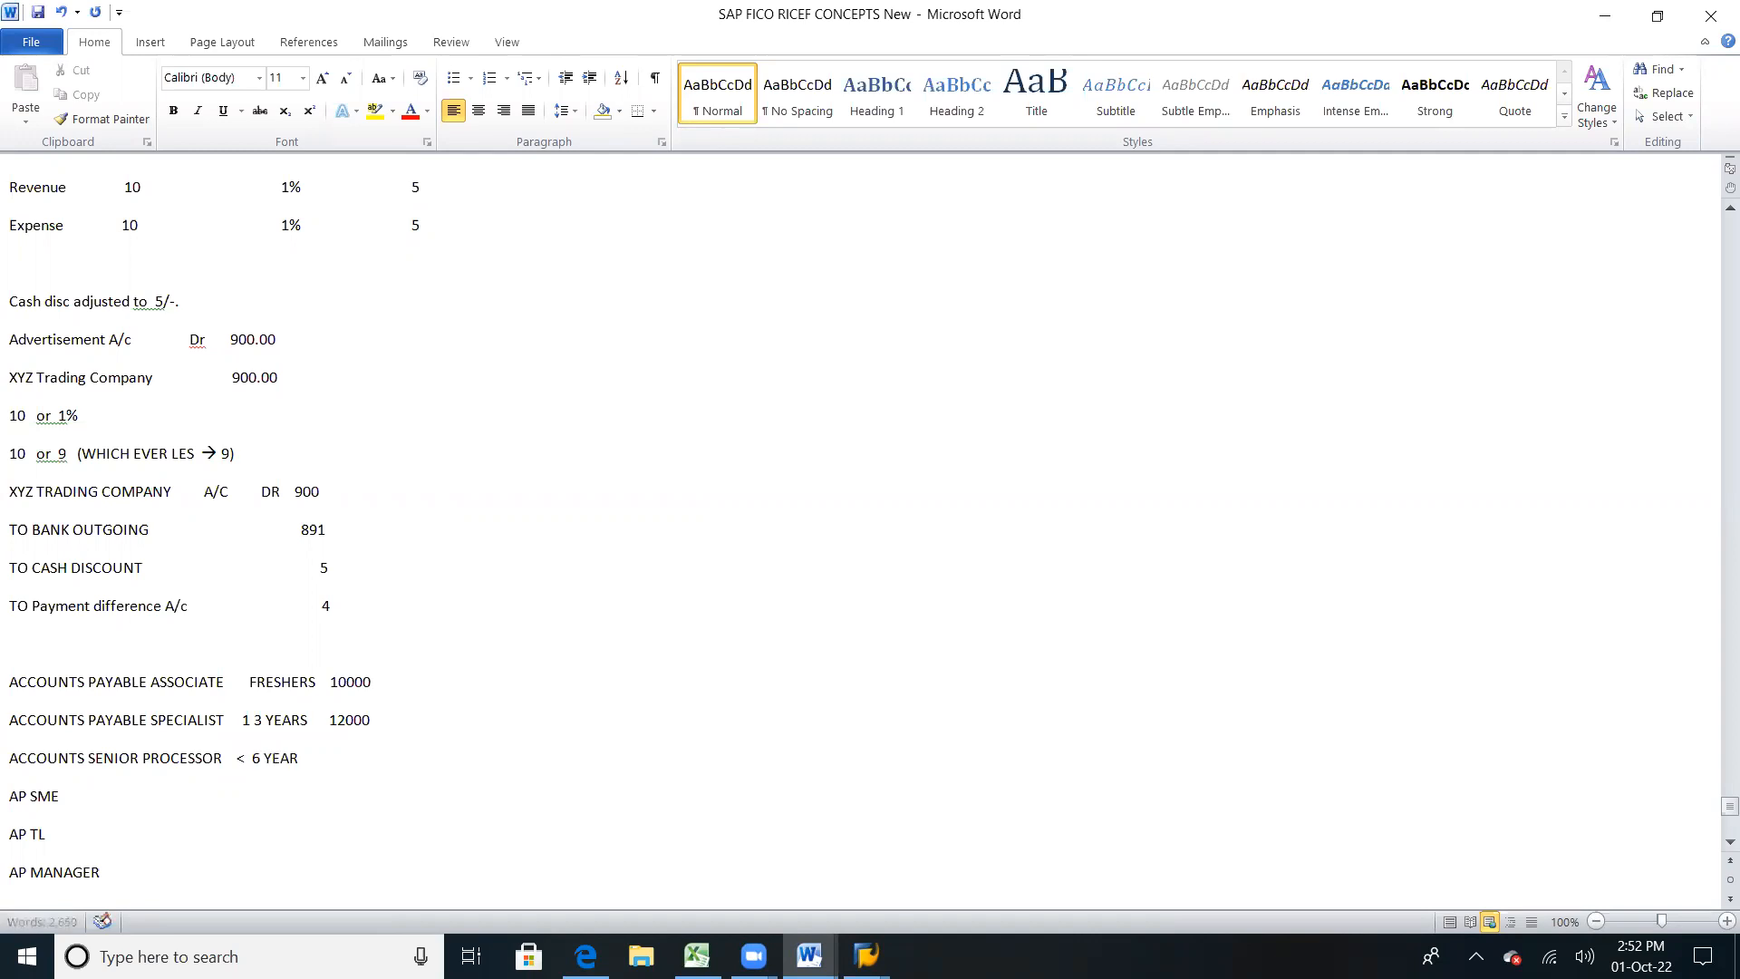
type("S")
key("Tab")
type("15000")
Step: Enter the amount 20000 on the AP SME line, aligned with the amounts above it
left_click(60, 796)
key("Tab")
key("Tab")
key("Tab")
key("Tab")
key("Tab")
type("20000")
left_click(97, 700)
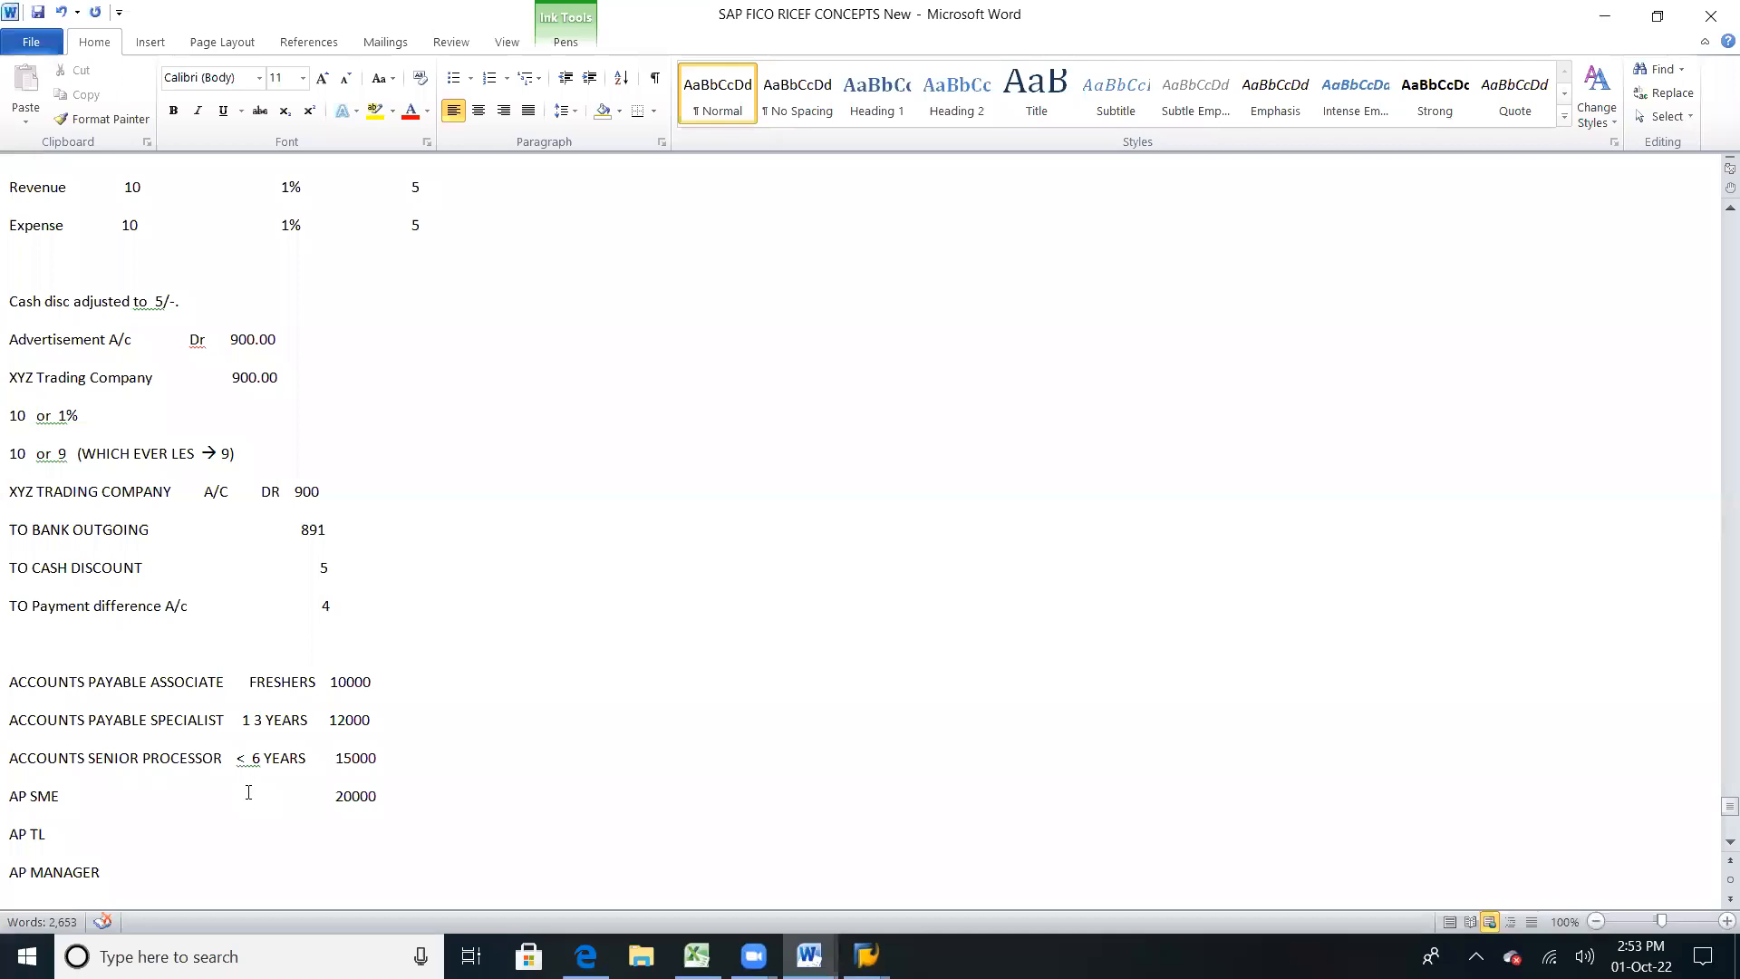
left_click(410, 689)
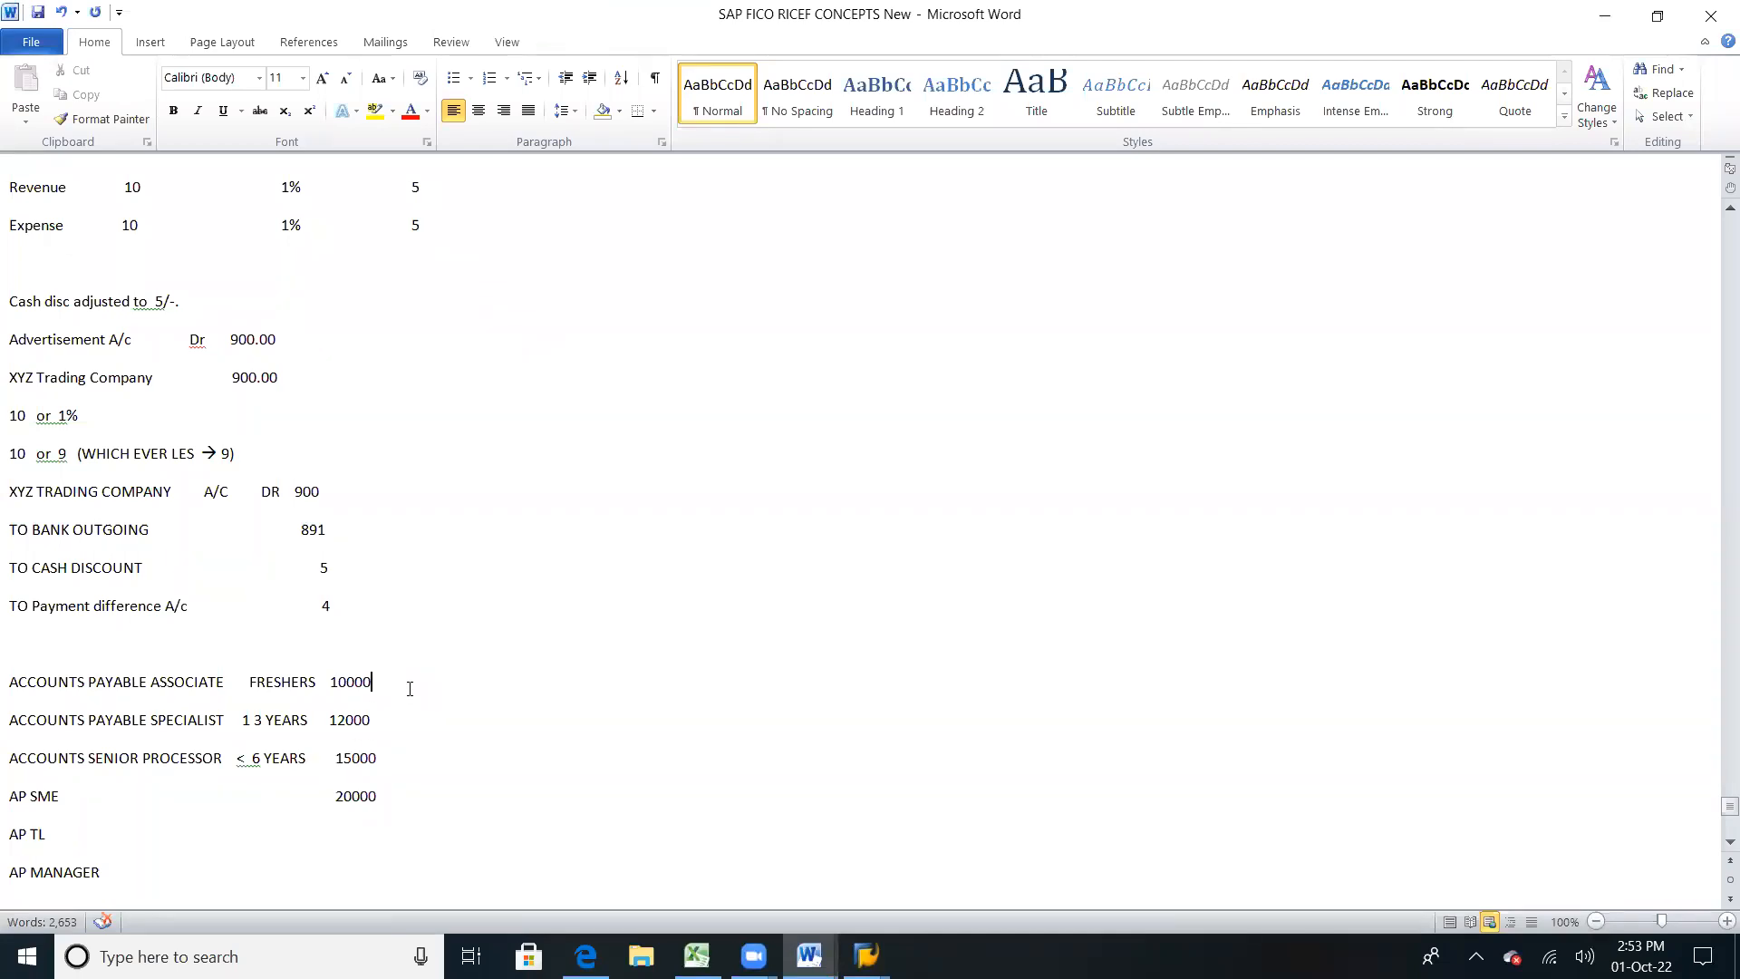
right_click(70, 716)
Step: Switch back to SAP and correct the UT02 entry's description to "Ultra Tolerance Group UT02"
key("alt+Tab")
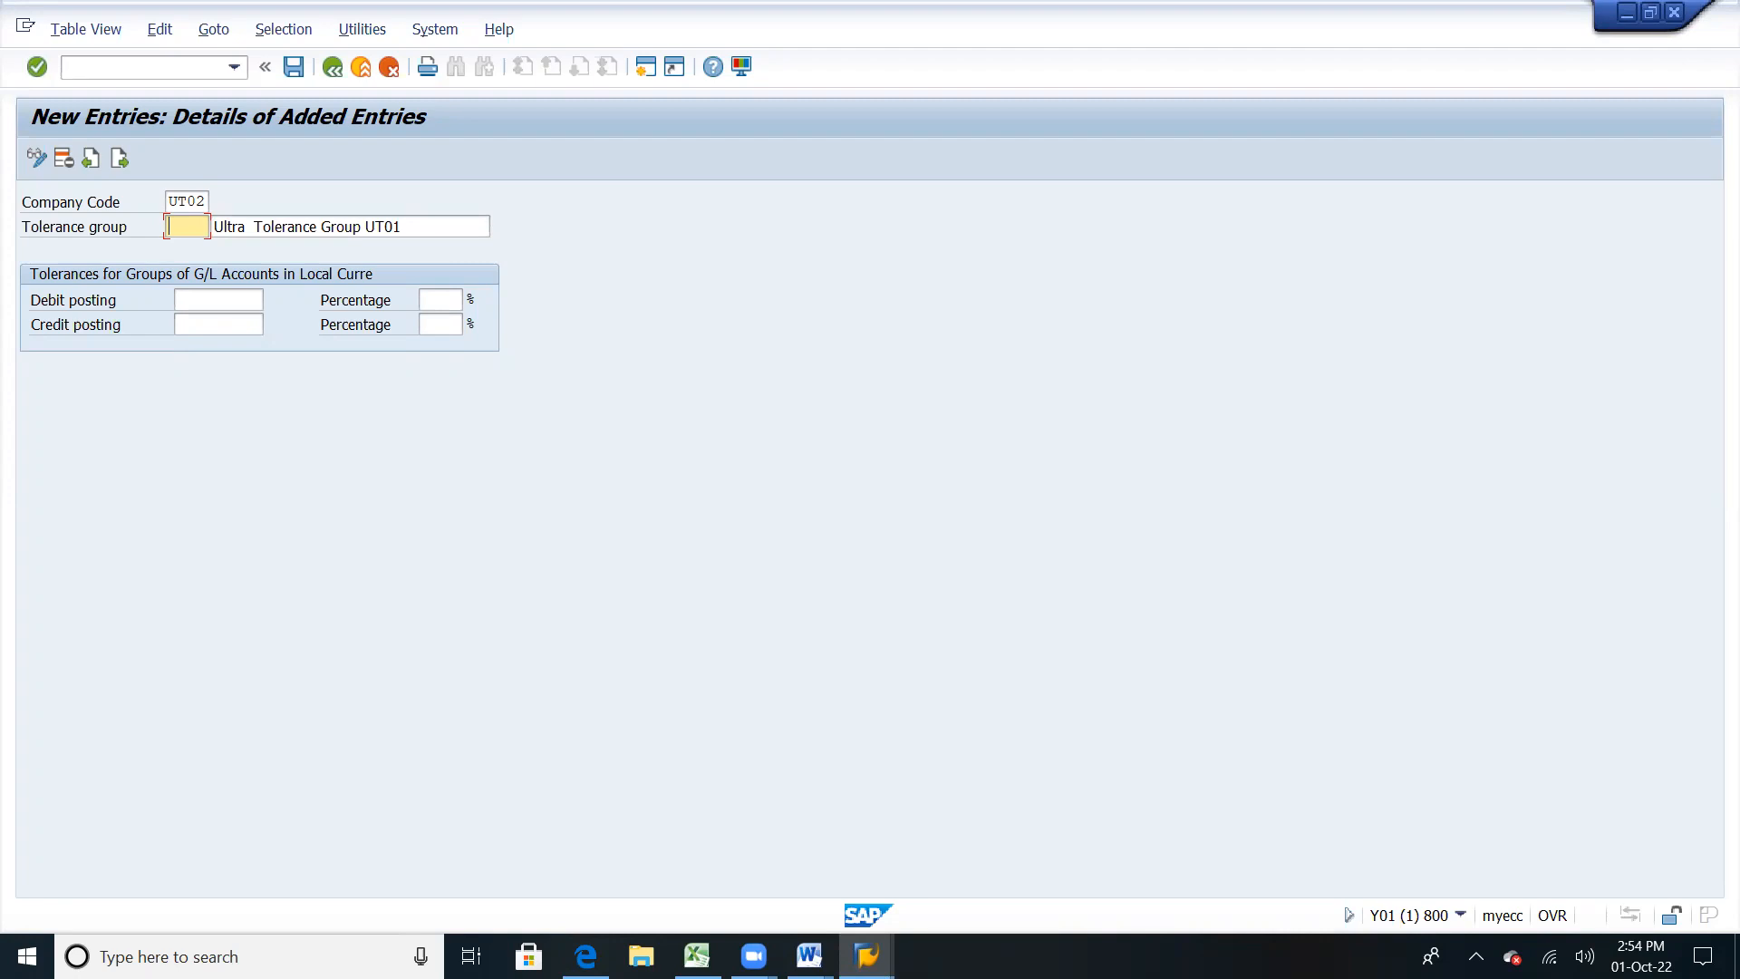
left_click(433, 224)
key("BackSpace")
type("2")
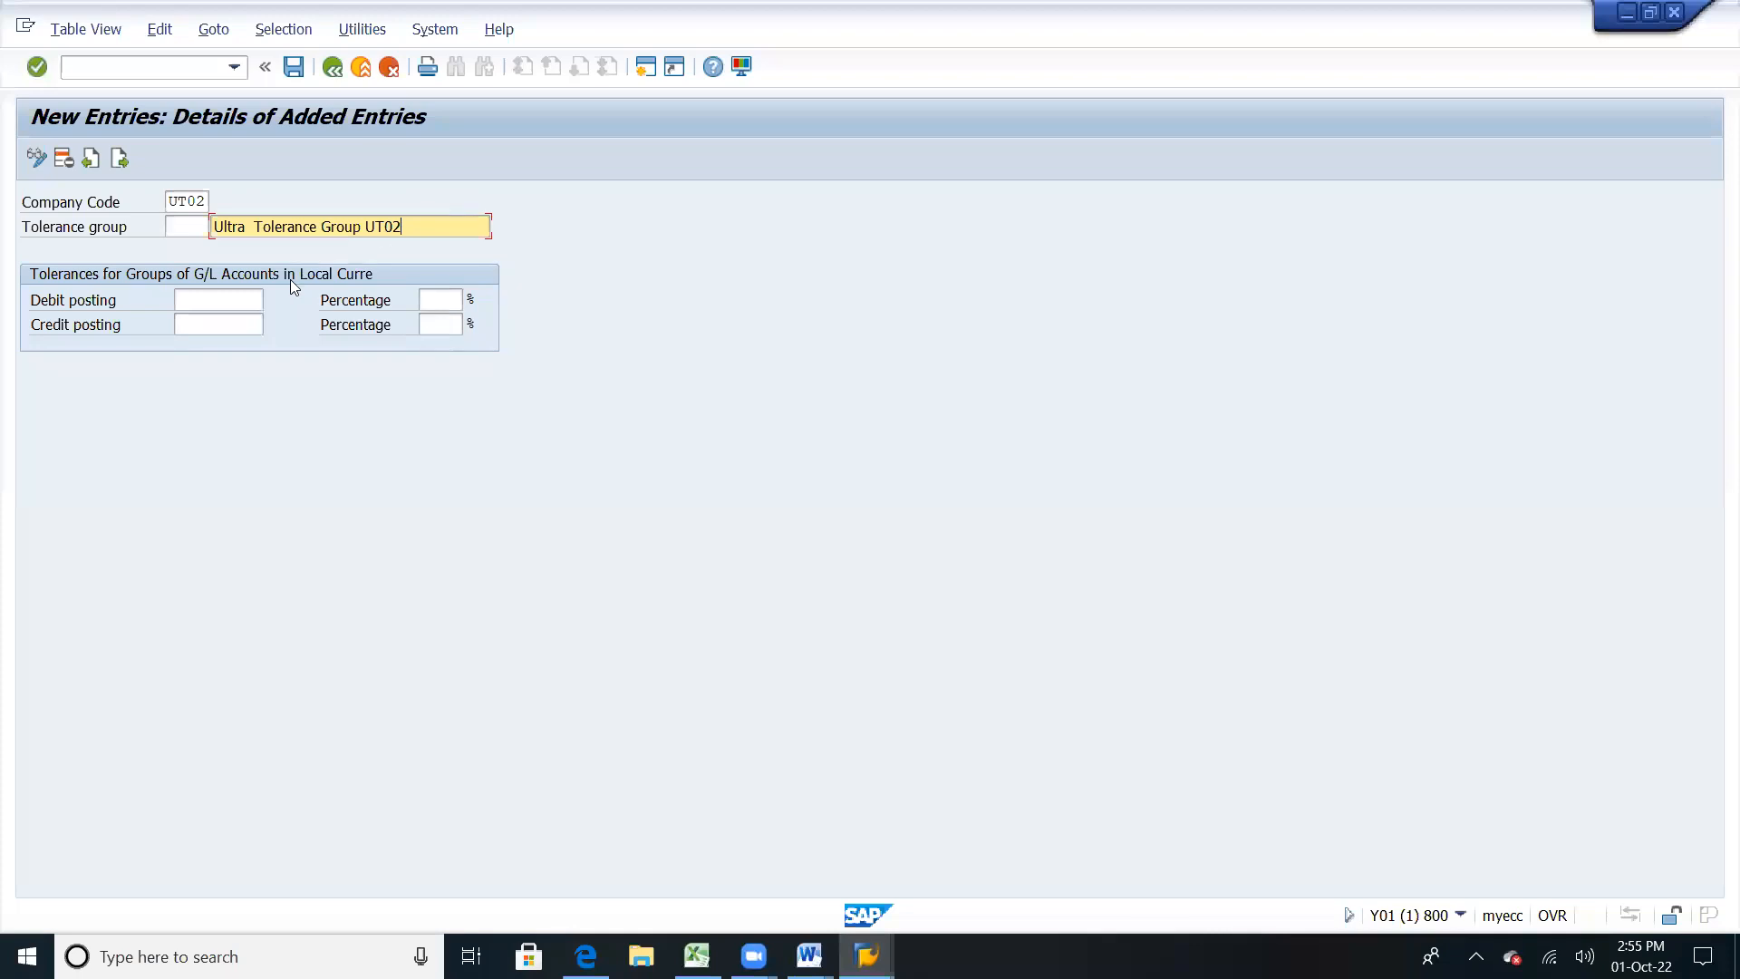
Step: Set the UT02 debit and credit posting tolerances to 10 with 1 percent each and validate the entry
left_click(243, 294)
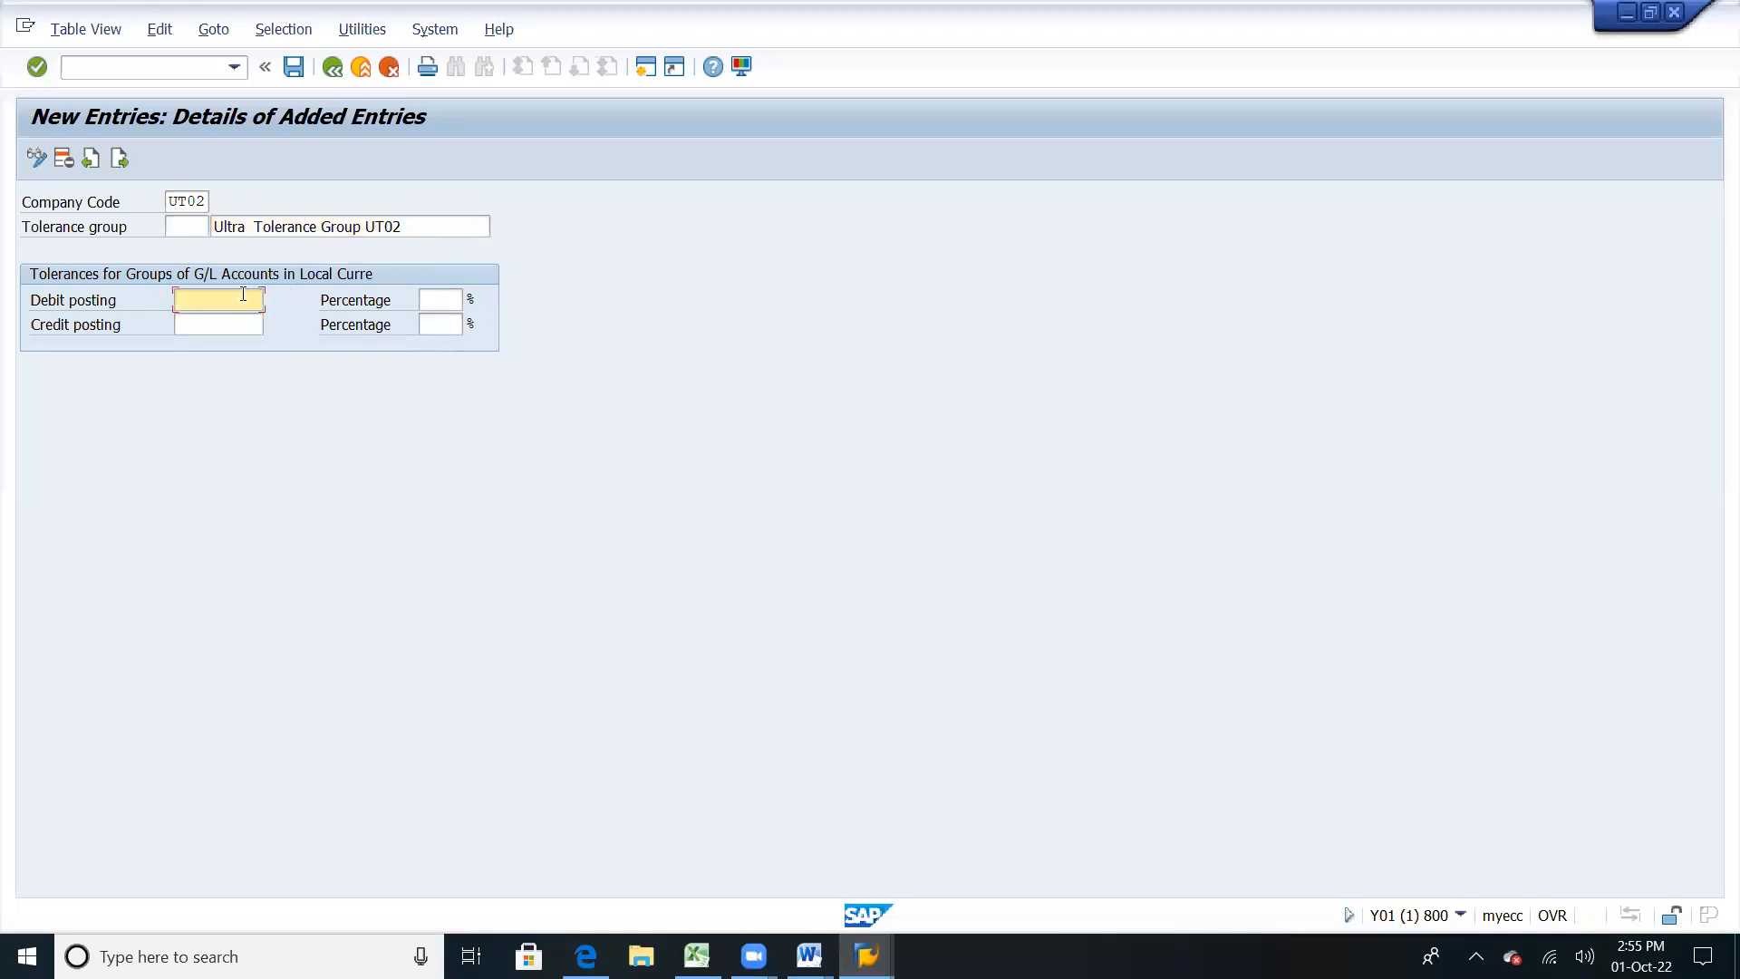
type("10")
key("Tab")
type("1")
key("Tab")
type("10")
key("Tab")
type("1")
key("Return")
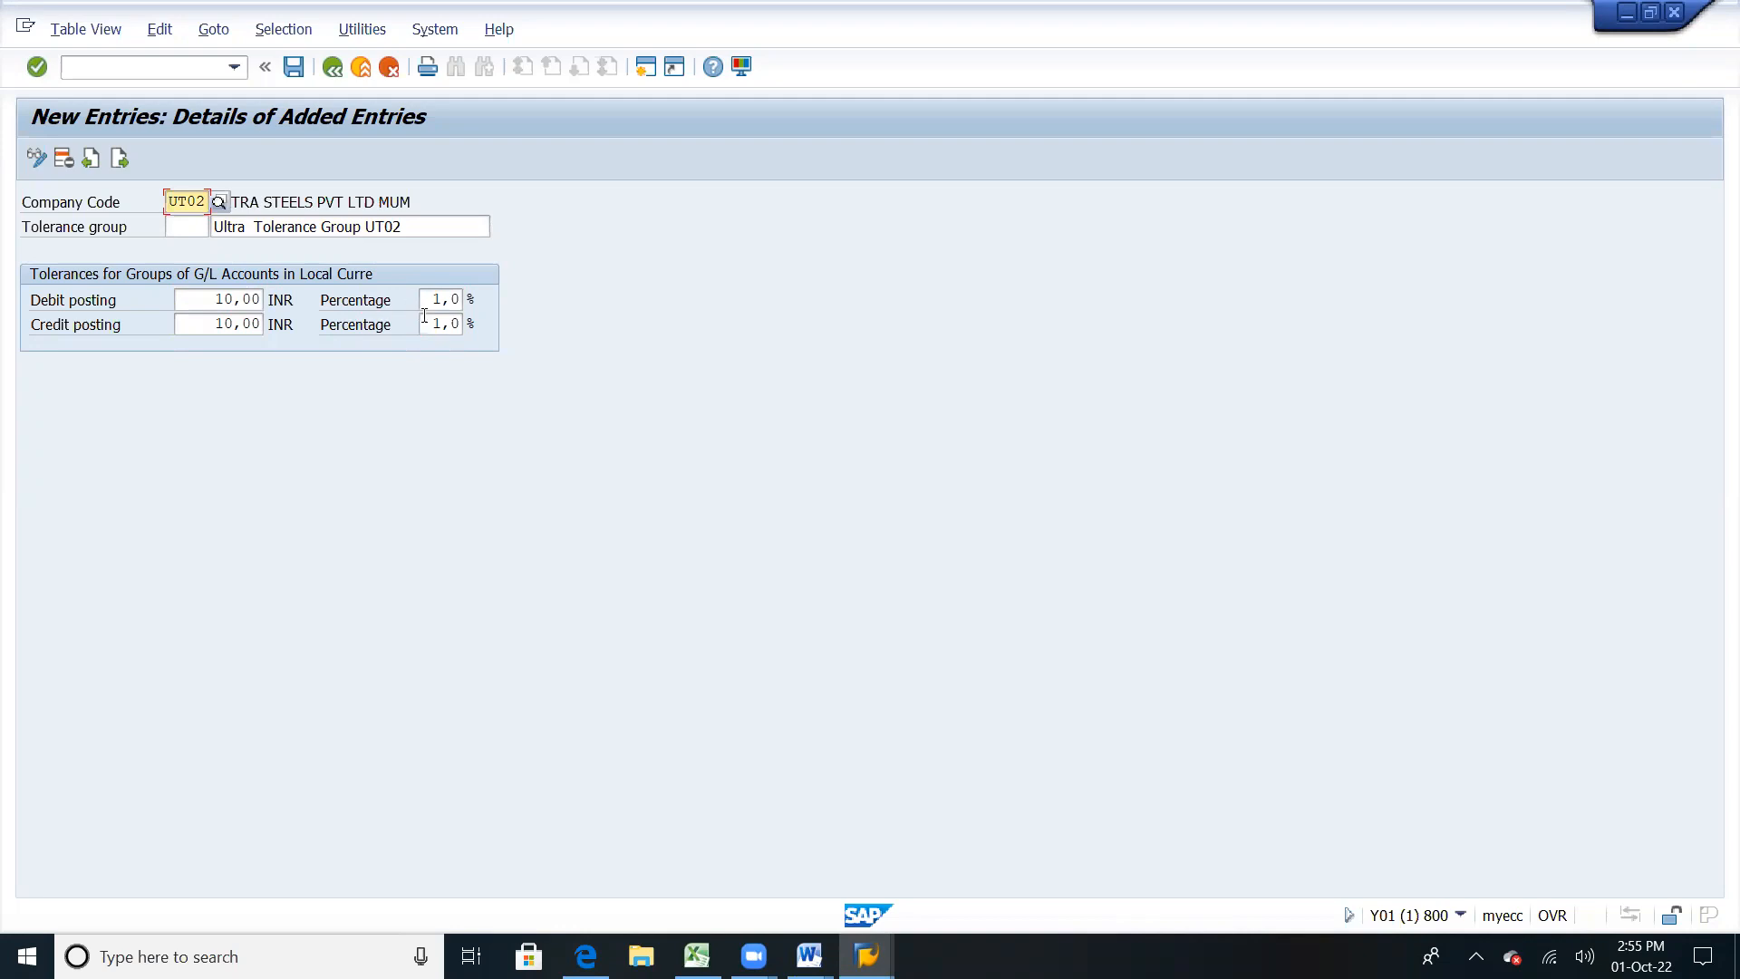
Step: Save the UT02 tolerance group and return to the list to check the UT01 and UT02 entries
left_click(293, 68)
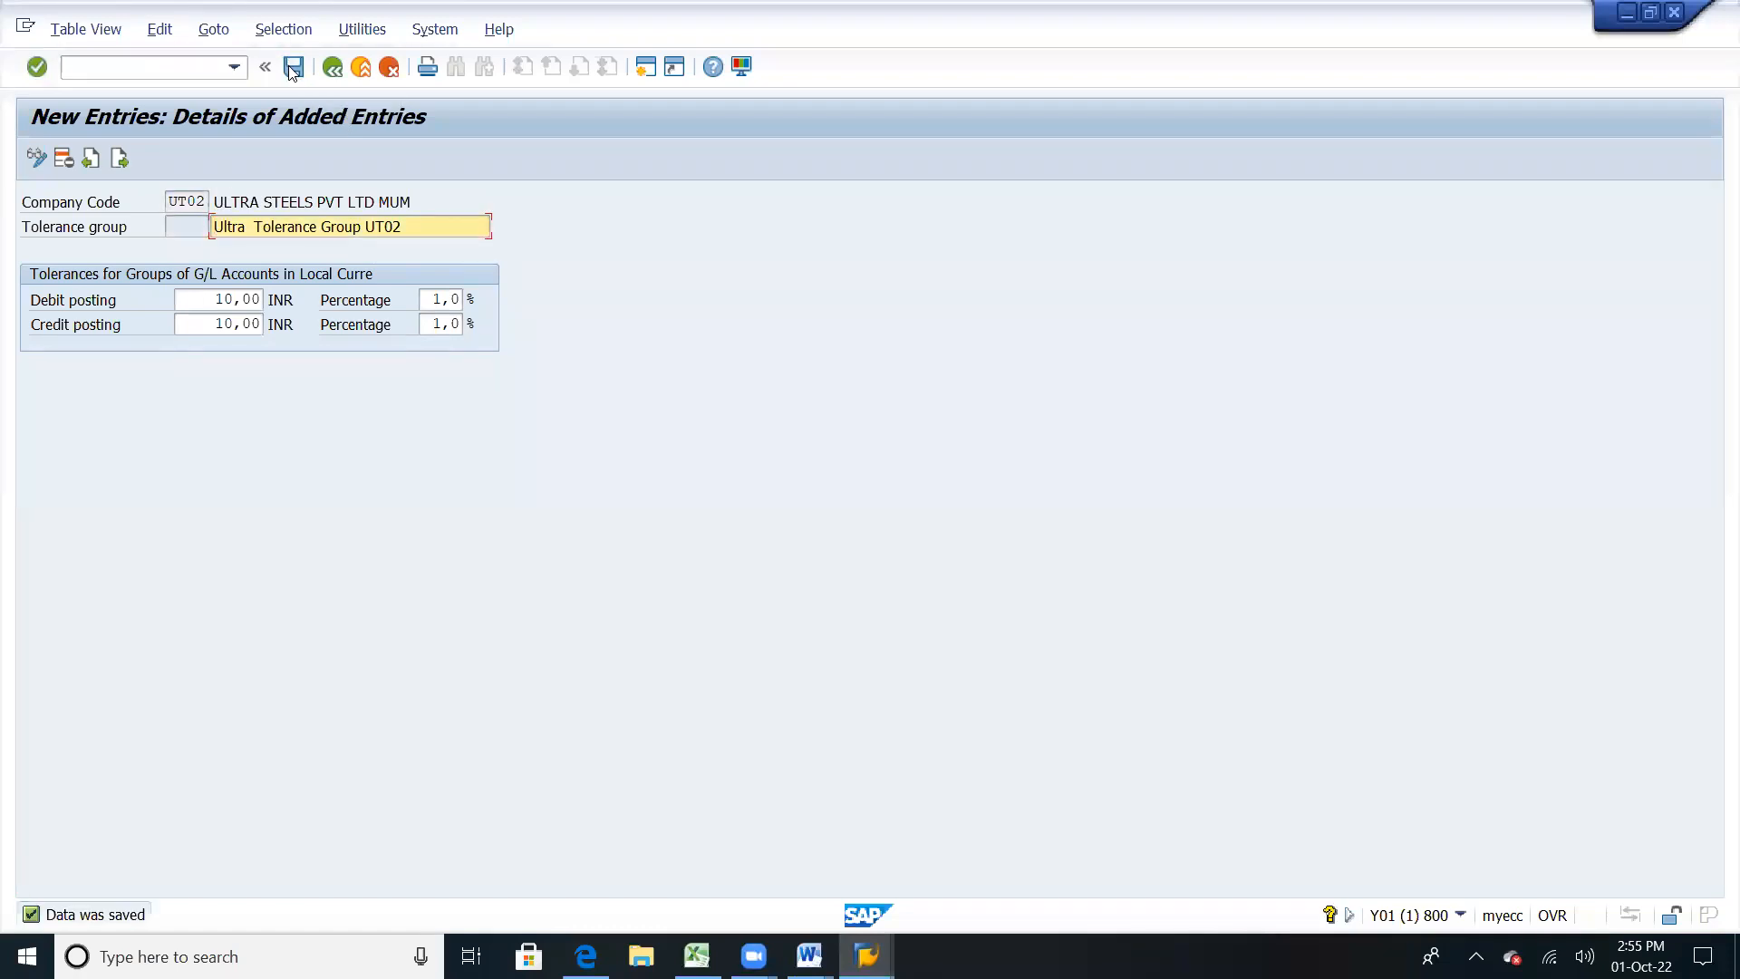
left_click(333, 68)
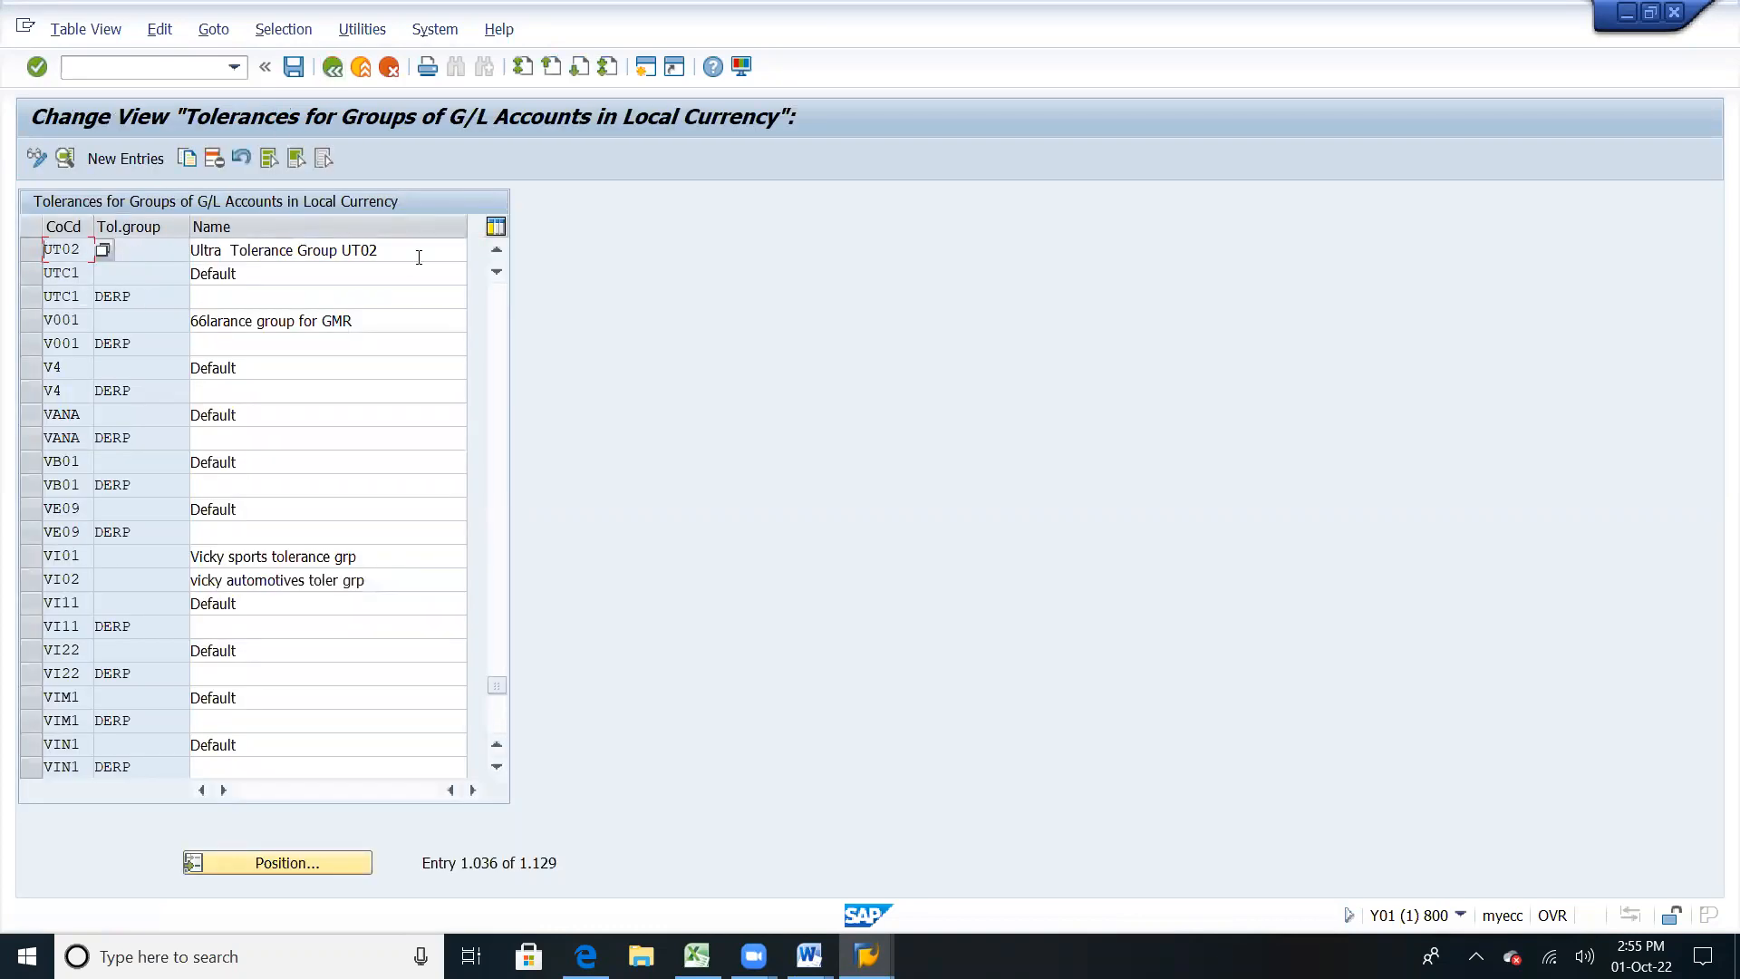
left_click(499, 250)
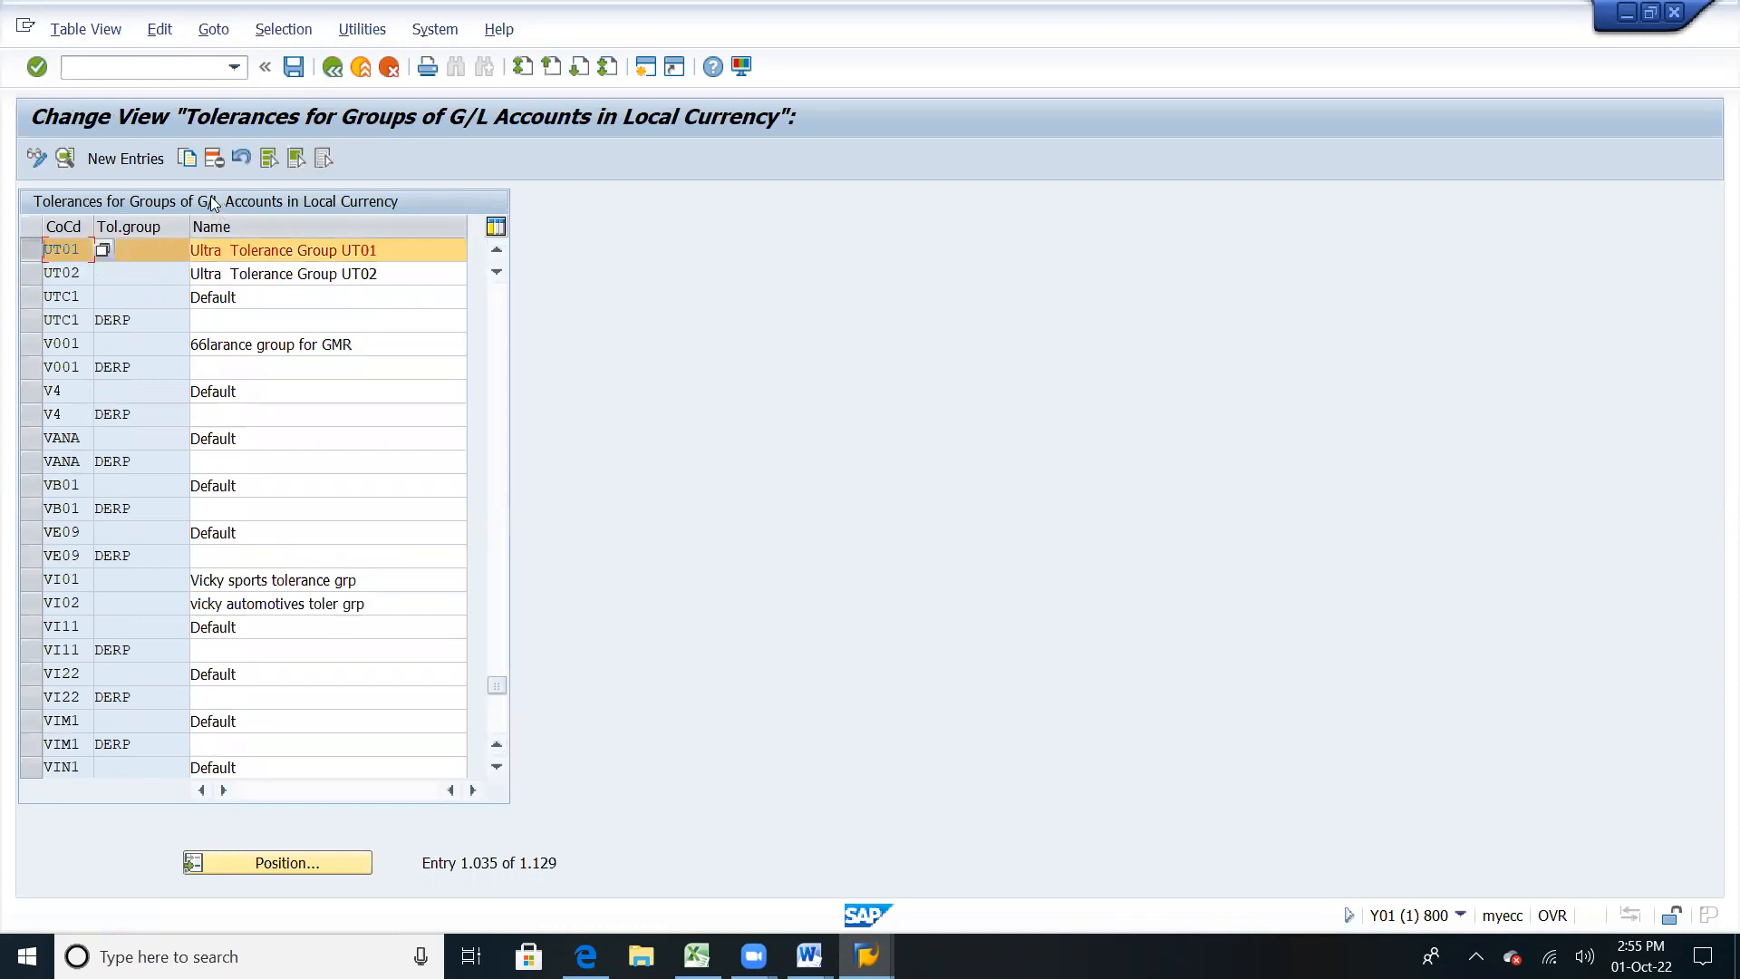
Step: Start a new G/L tolerance group entry for company code UU01, ULTRA TECH STEELS INC
left_click(129, 160)
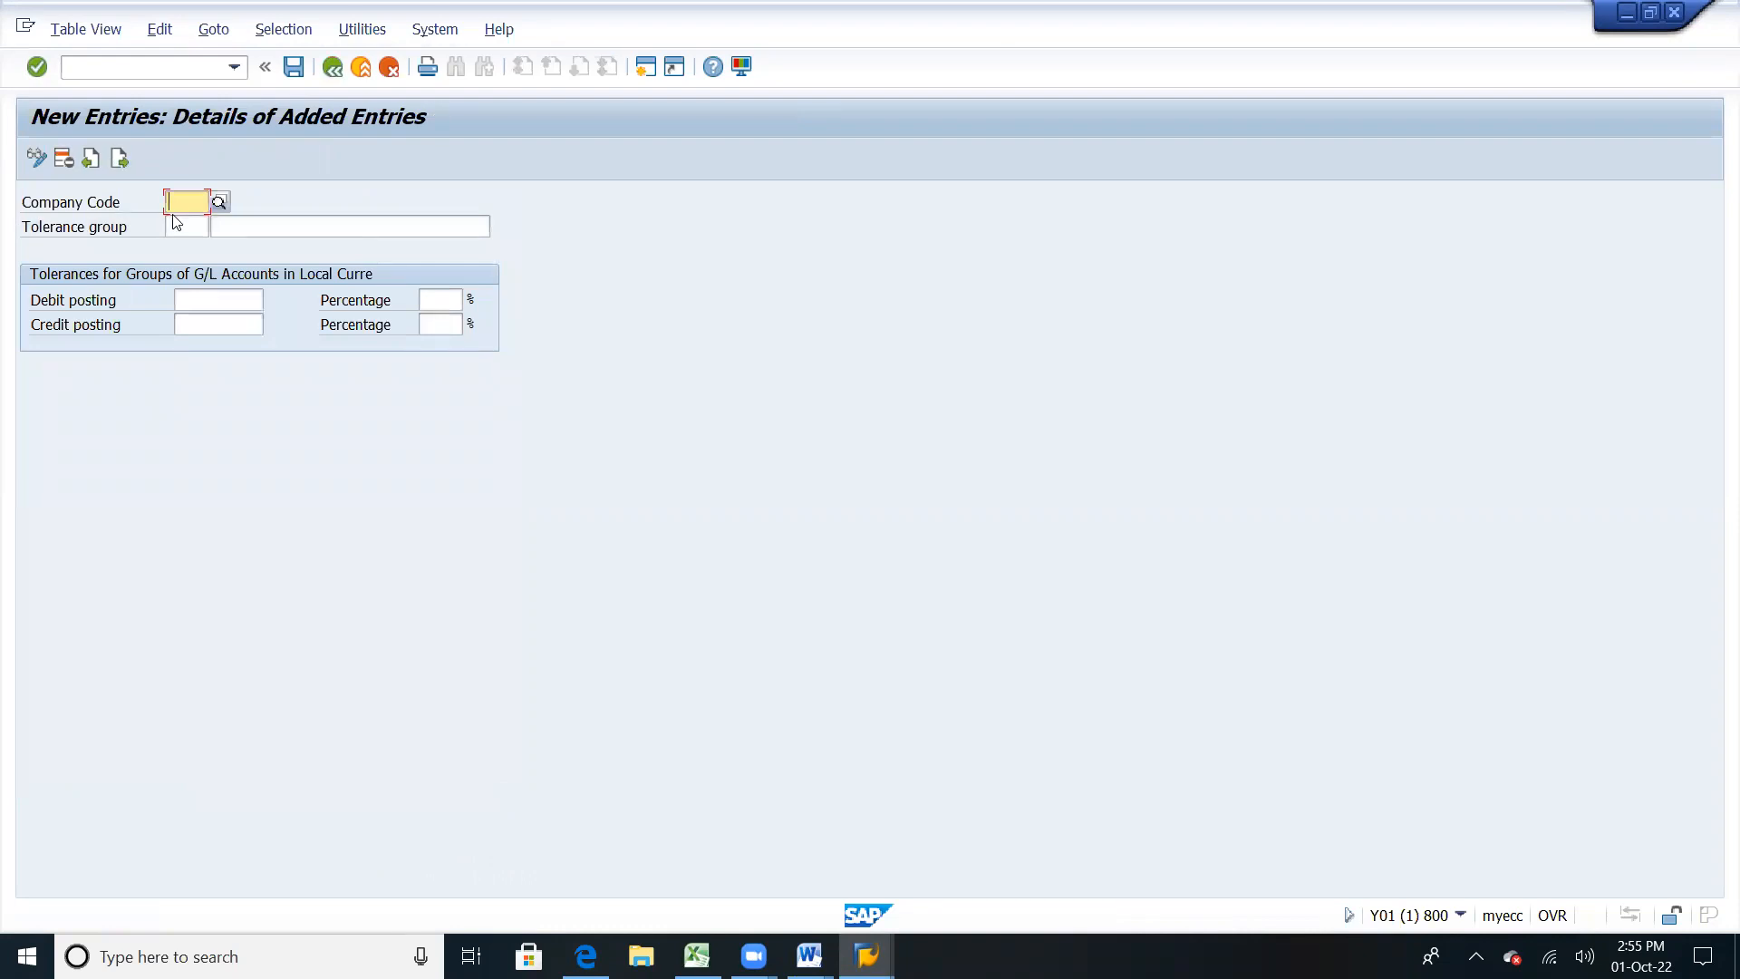
type("UU")
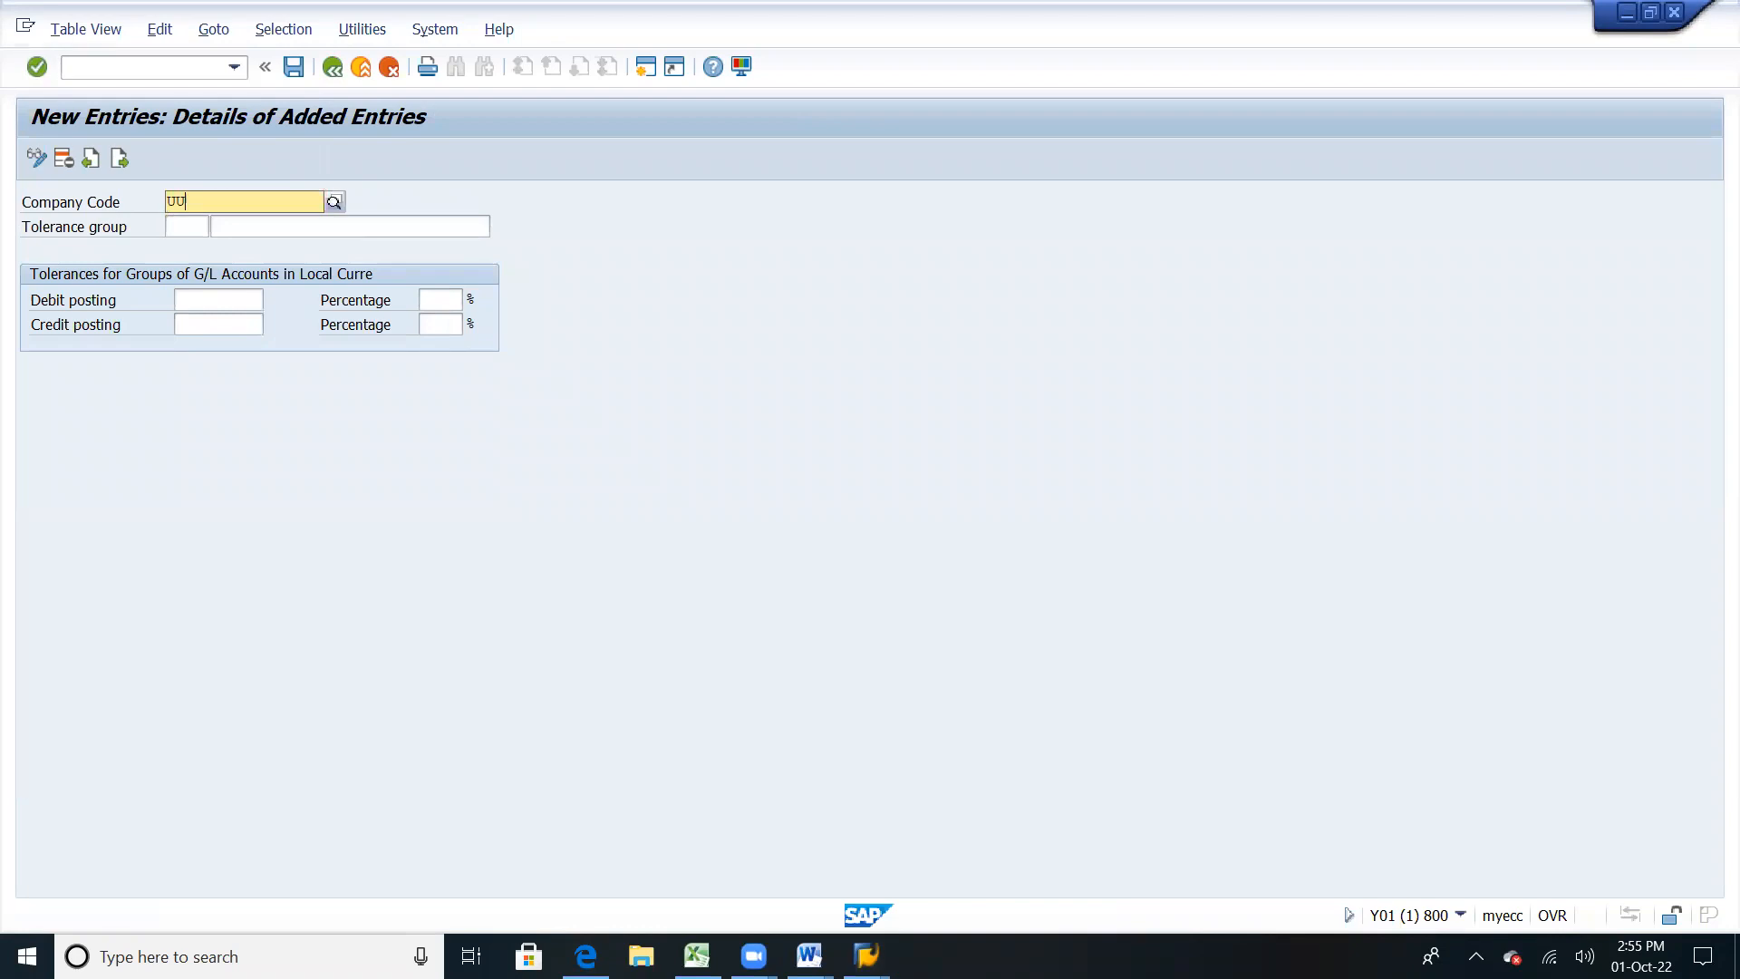
type("01")
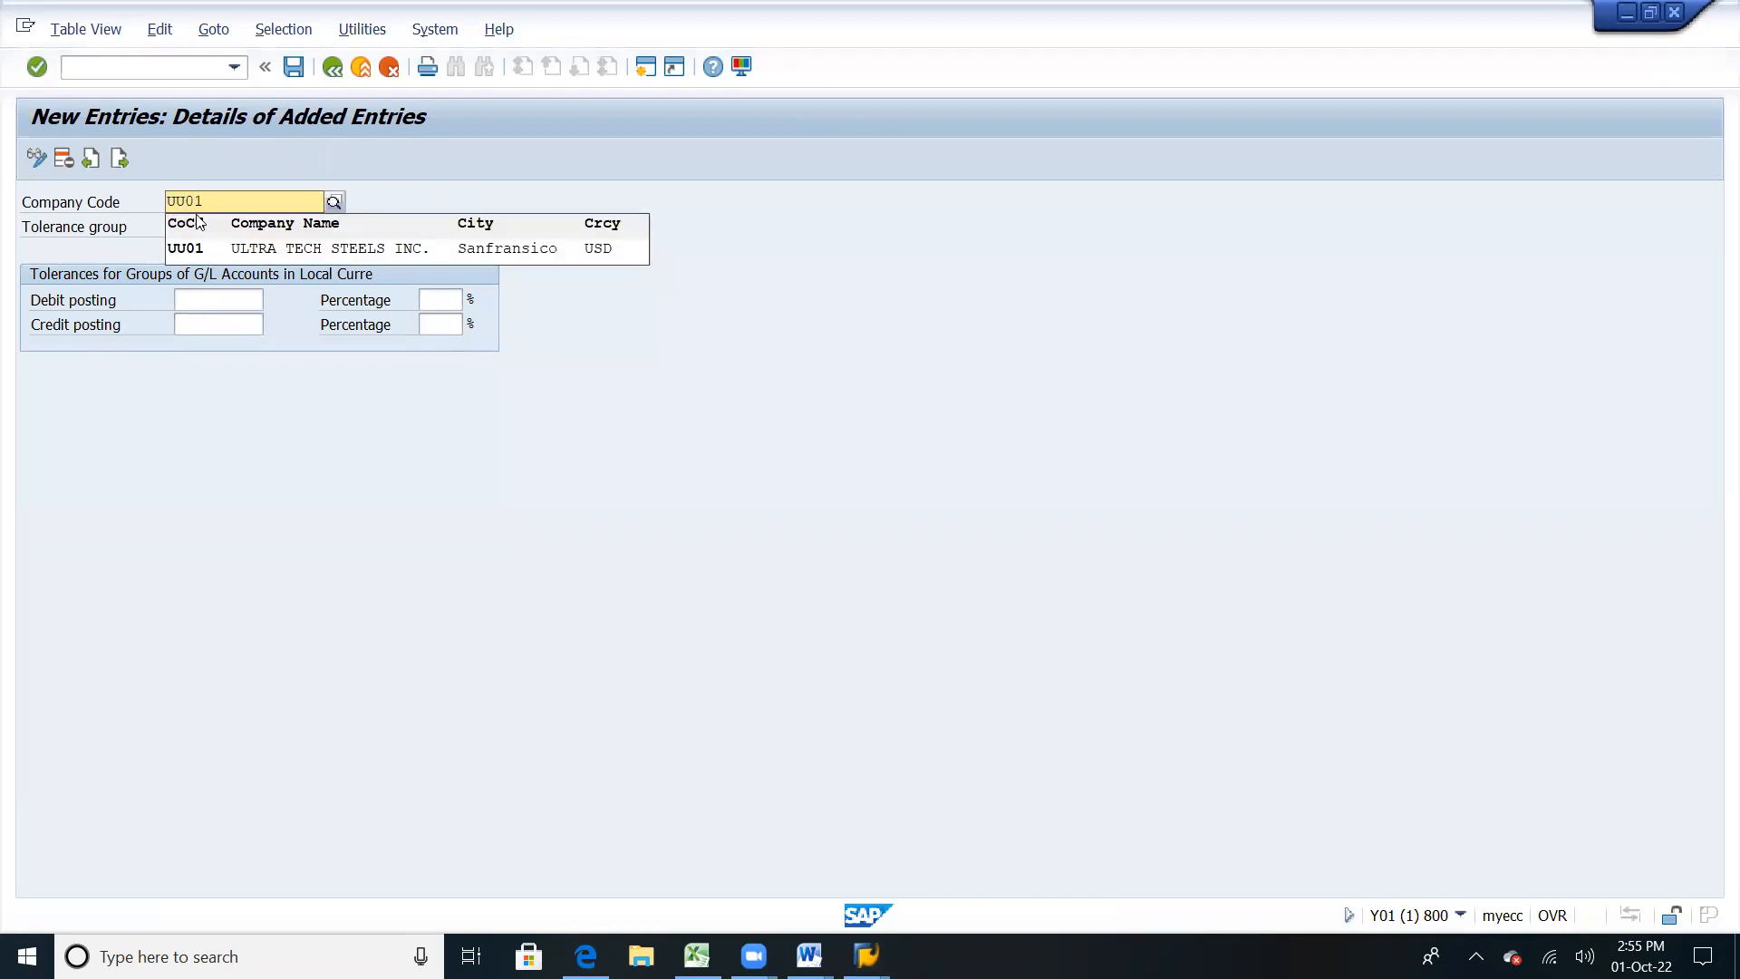
left_click(415, 258)
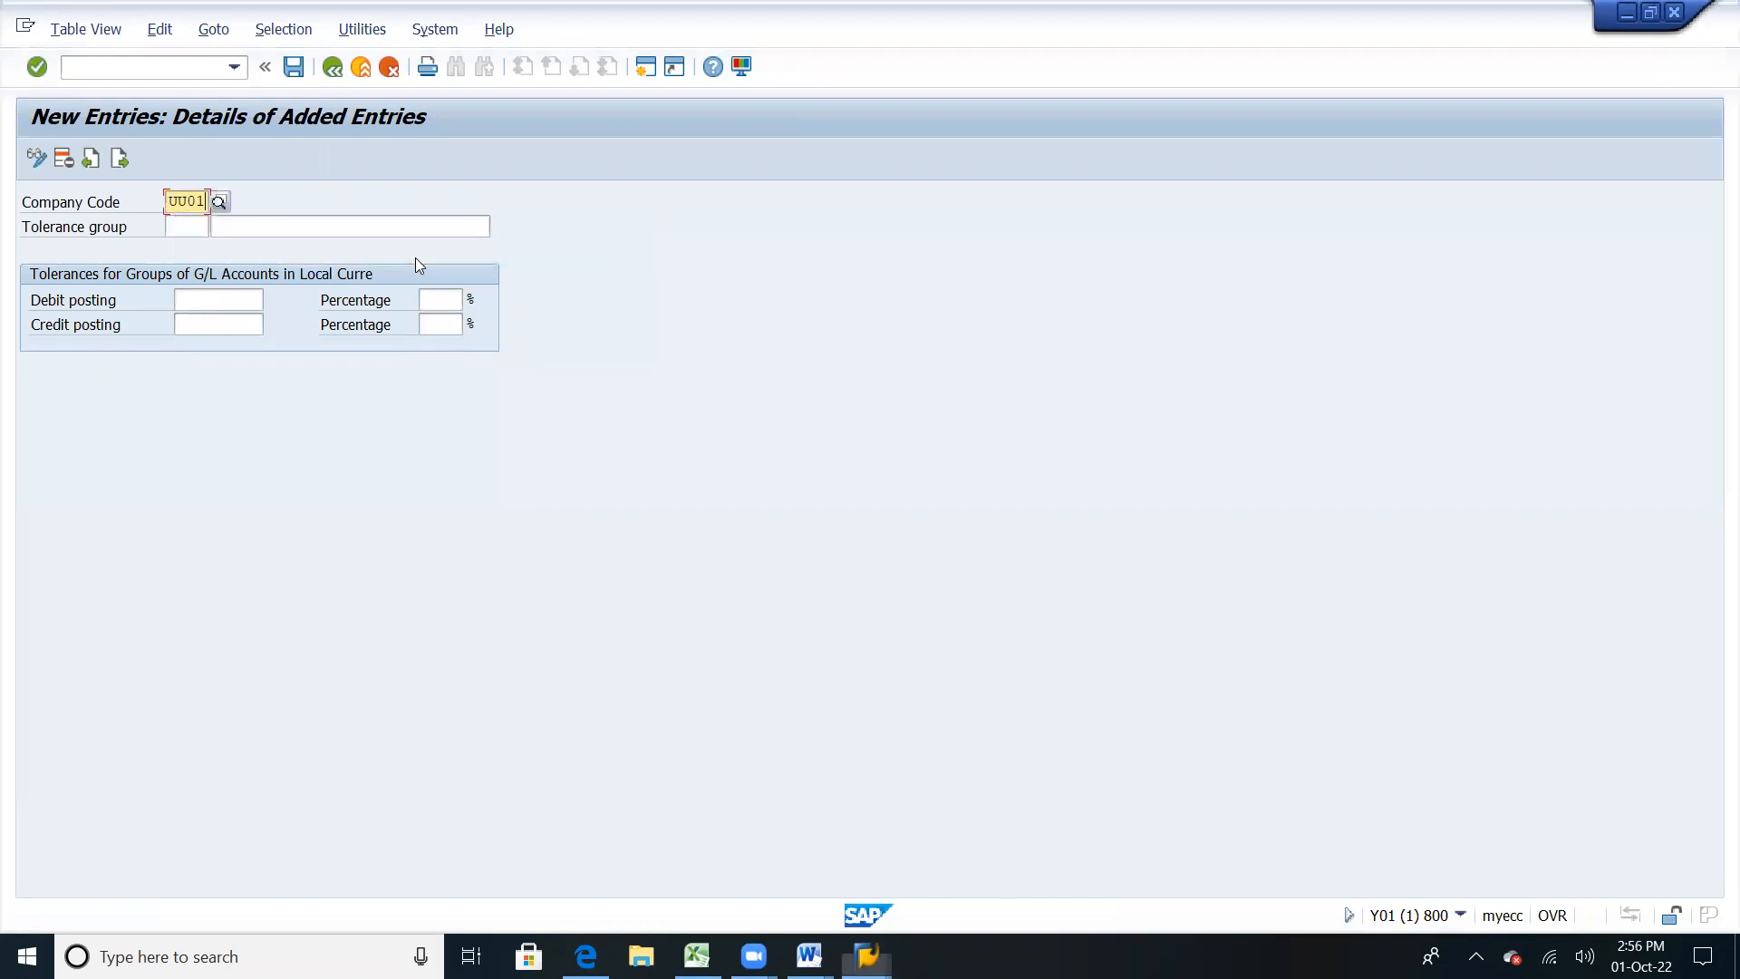
Step: Reuse the earlier UT02 description for the UU01 entry, change it to "Ultra Tolerance Group UU01" and validate it
left_click(305, 222)
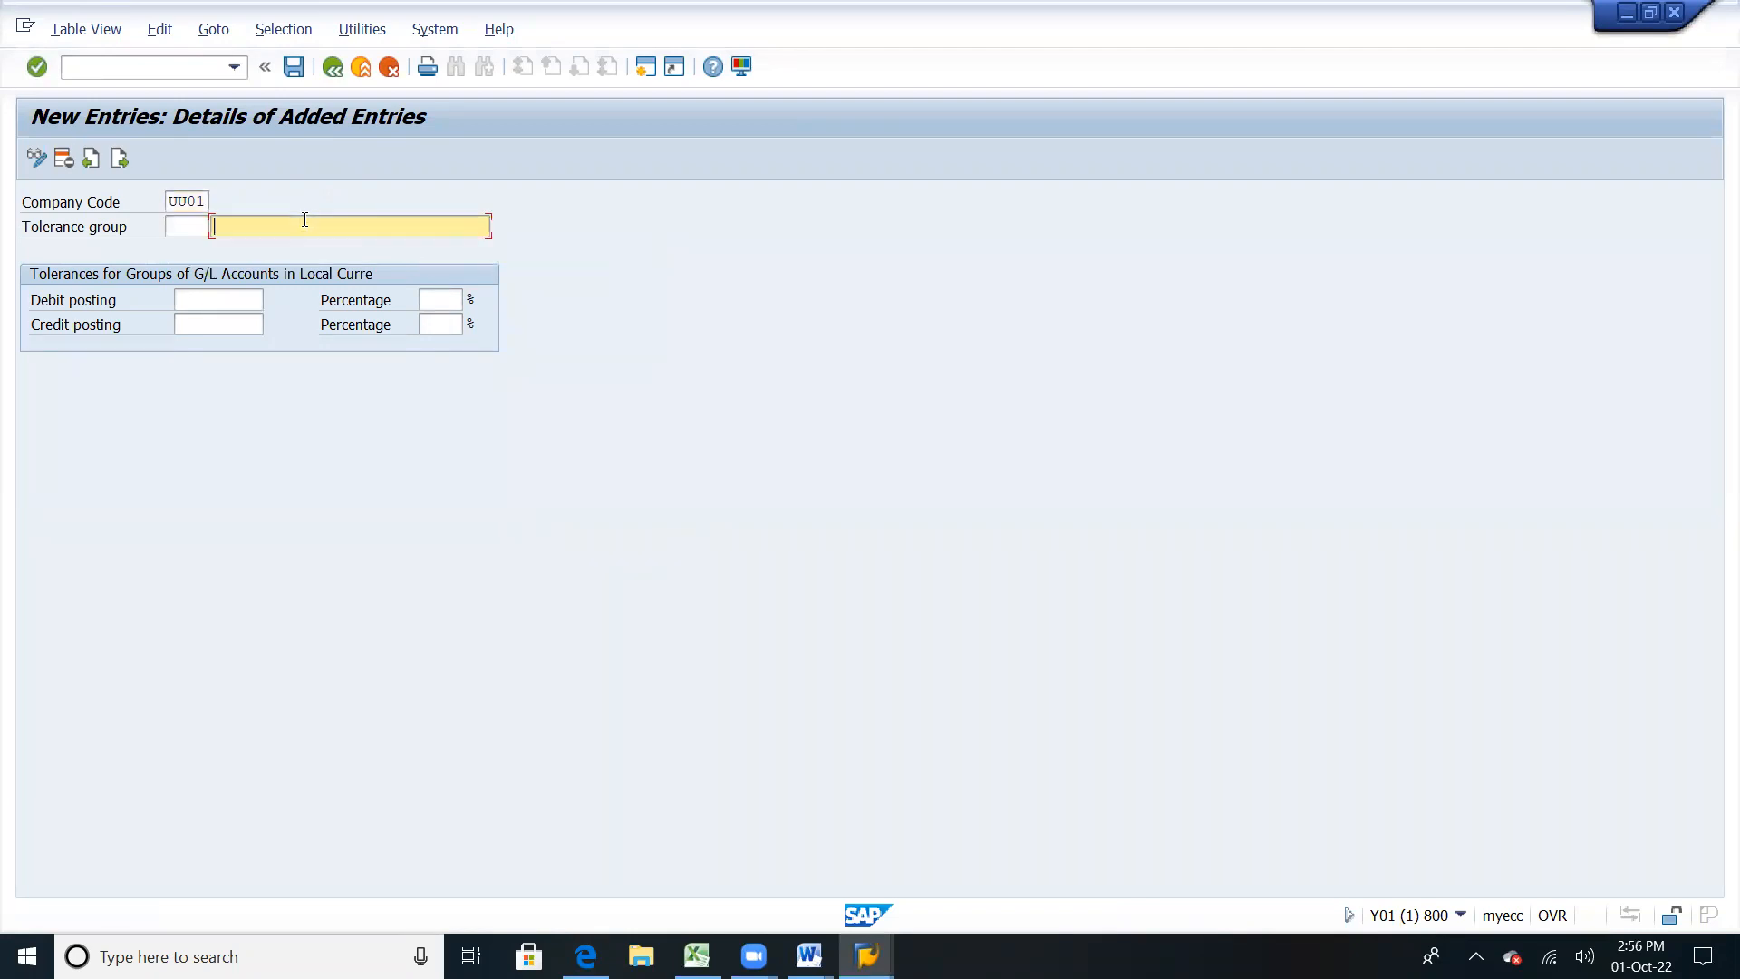
key("Down")
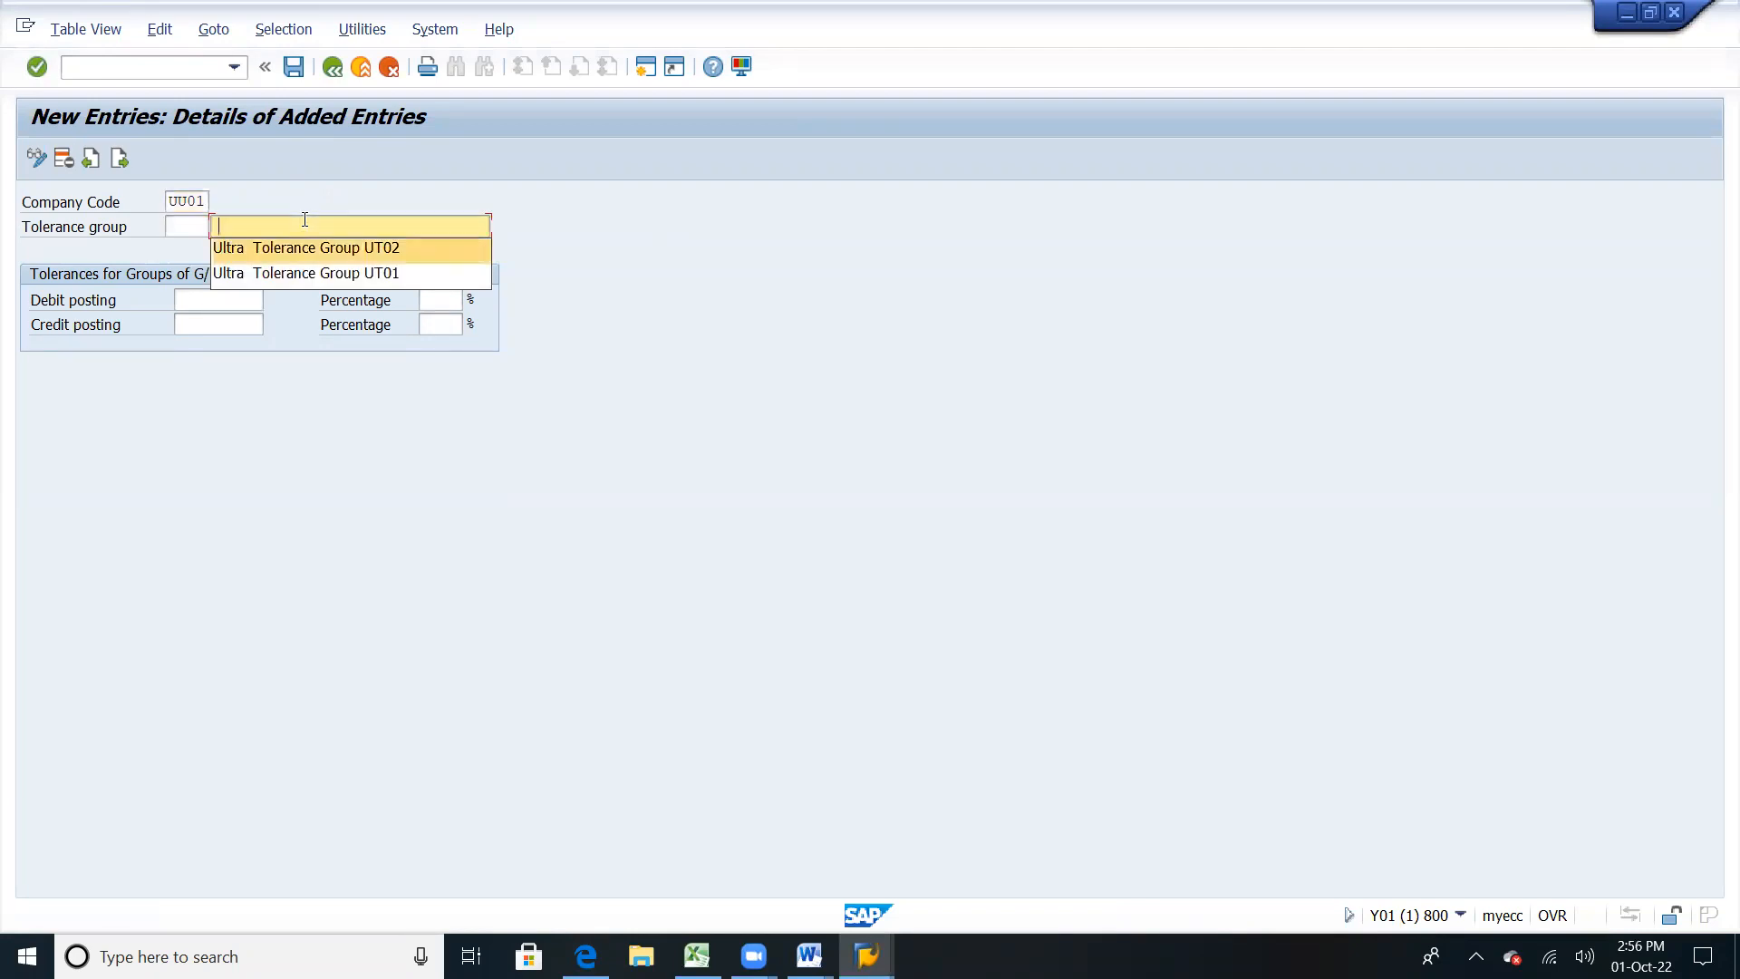
key("Return")
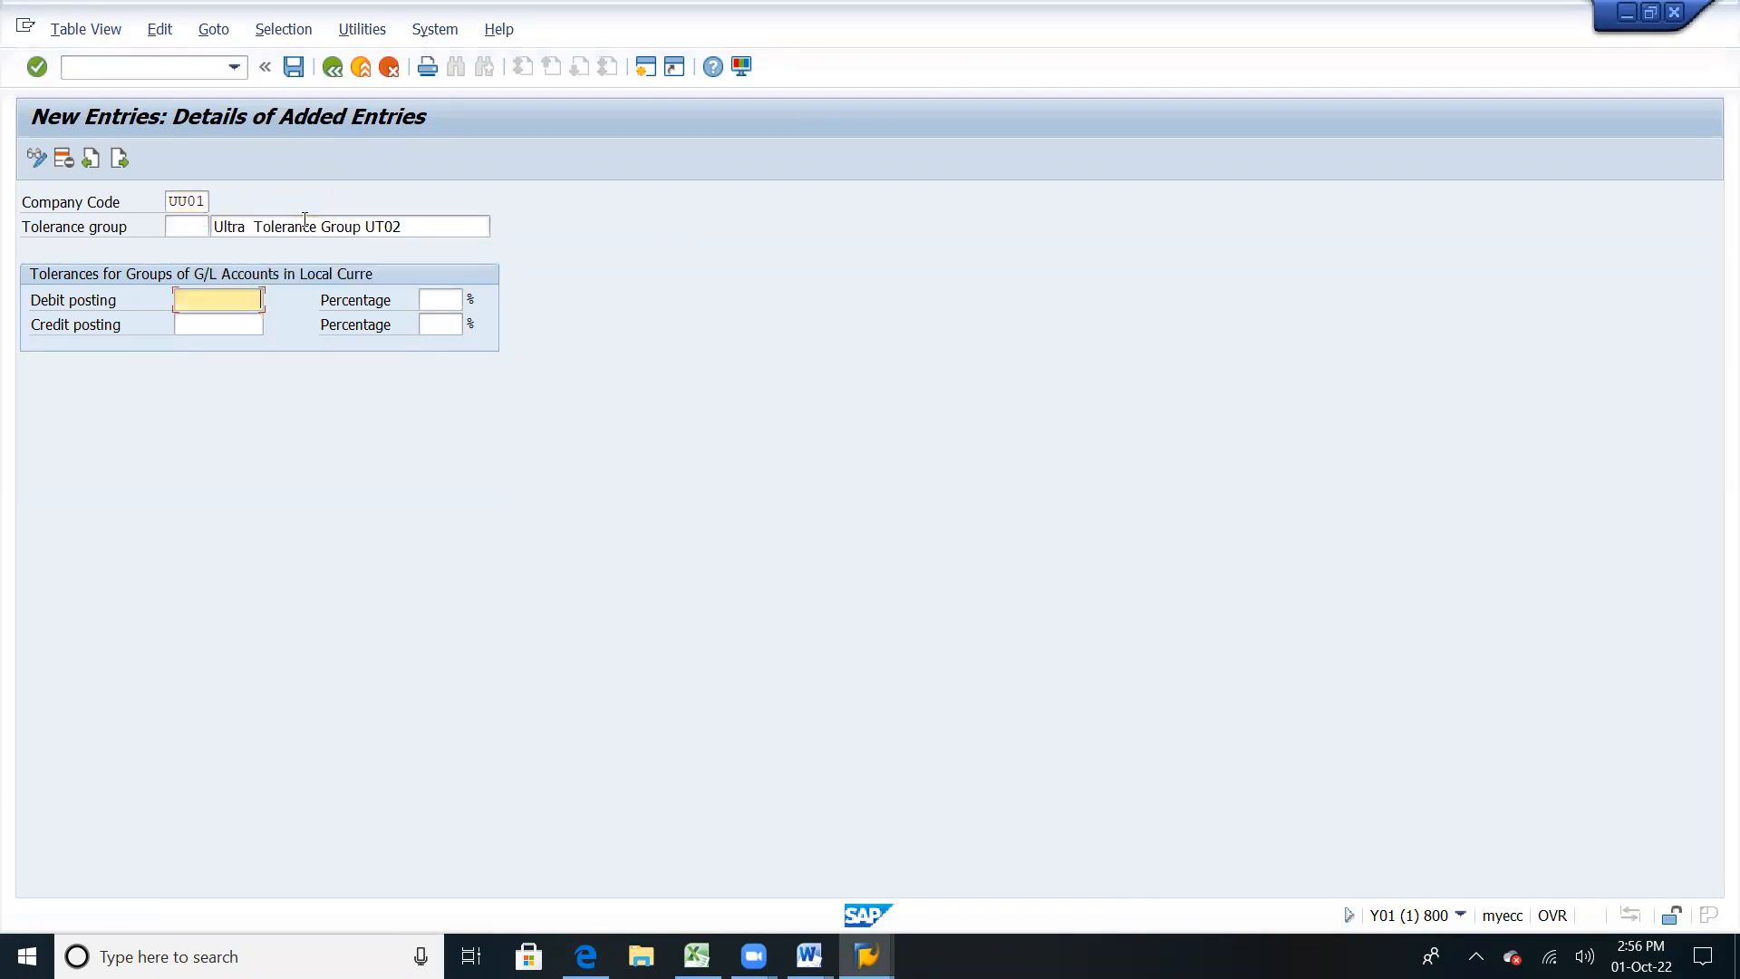
left_click(424, 229)
key("BackSpace")
key("BackSpace")
key("BackSpace")
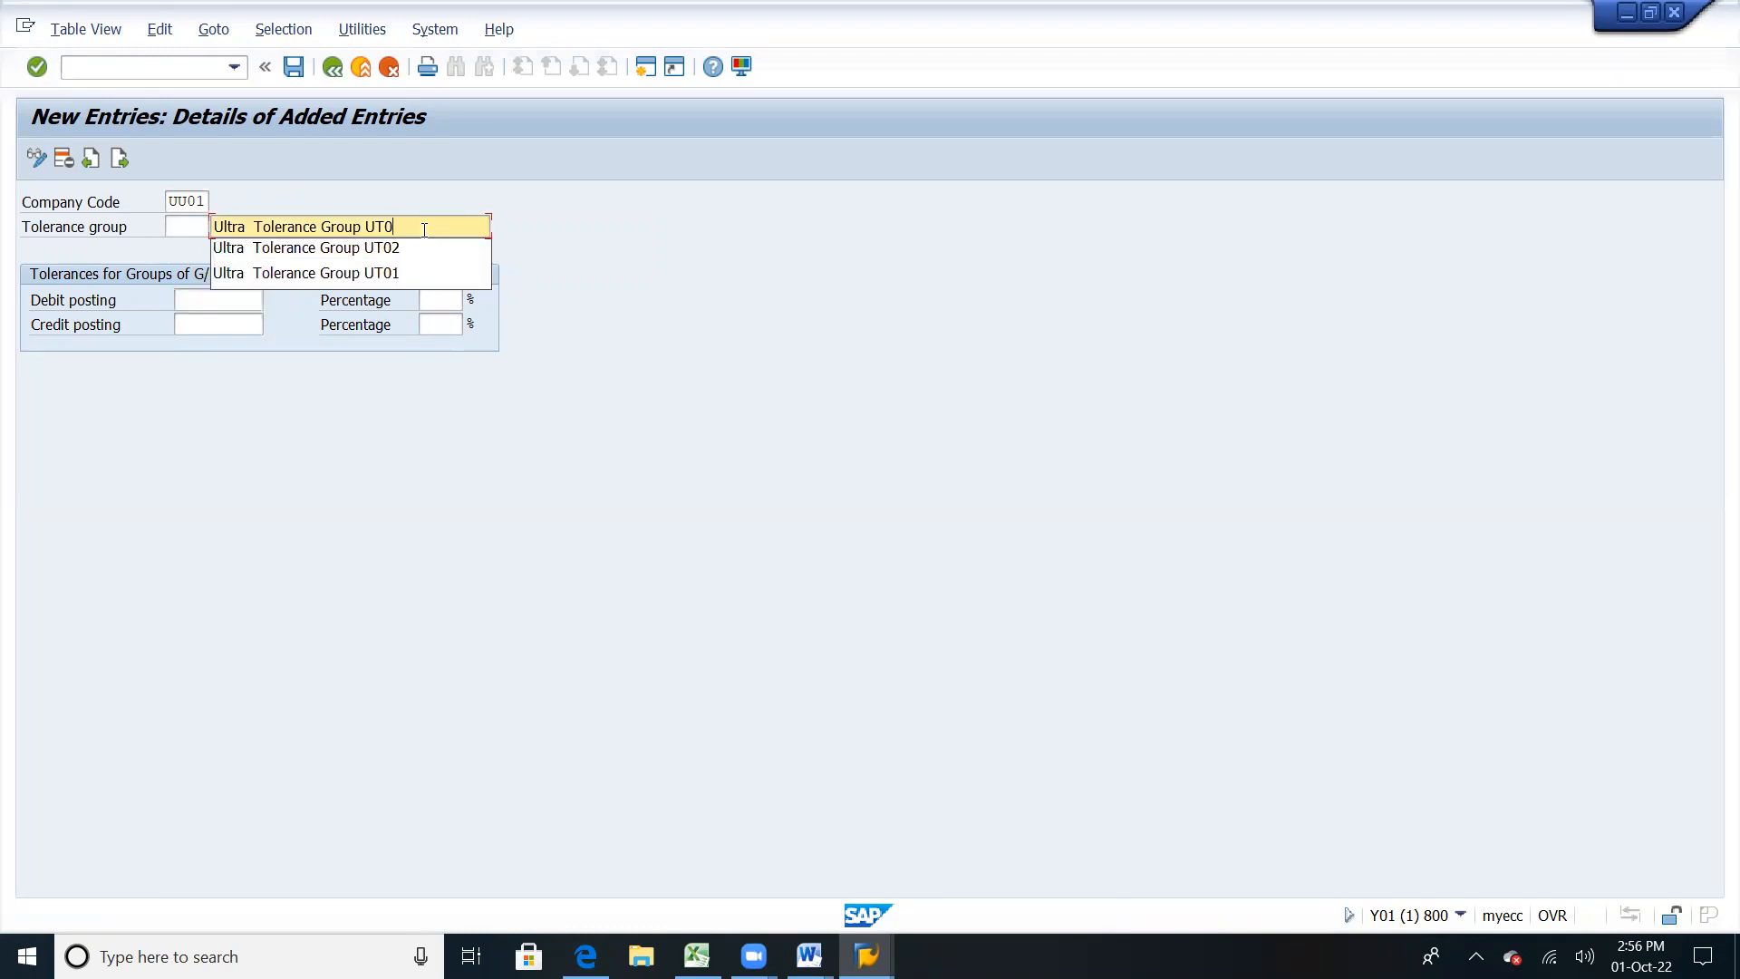
type("U")
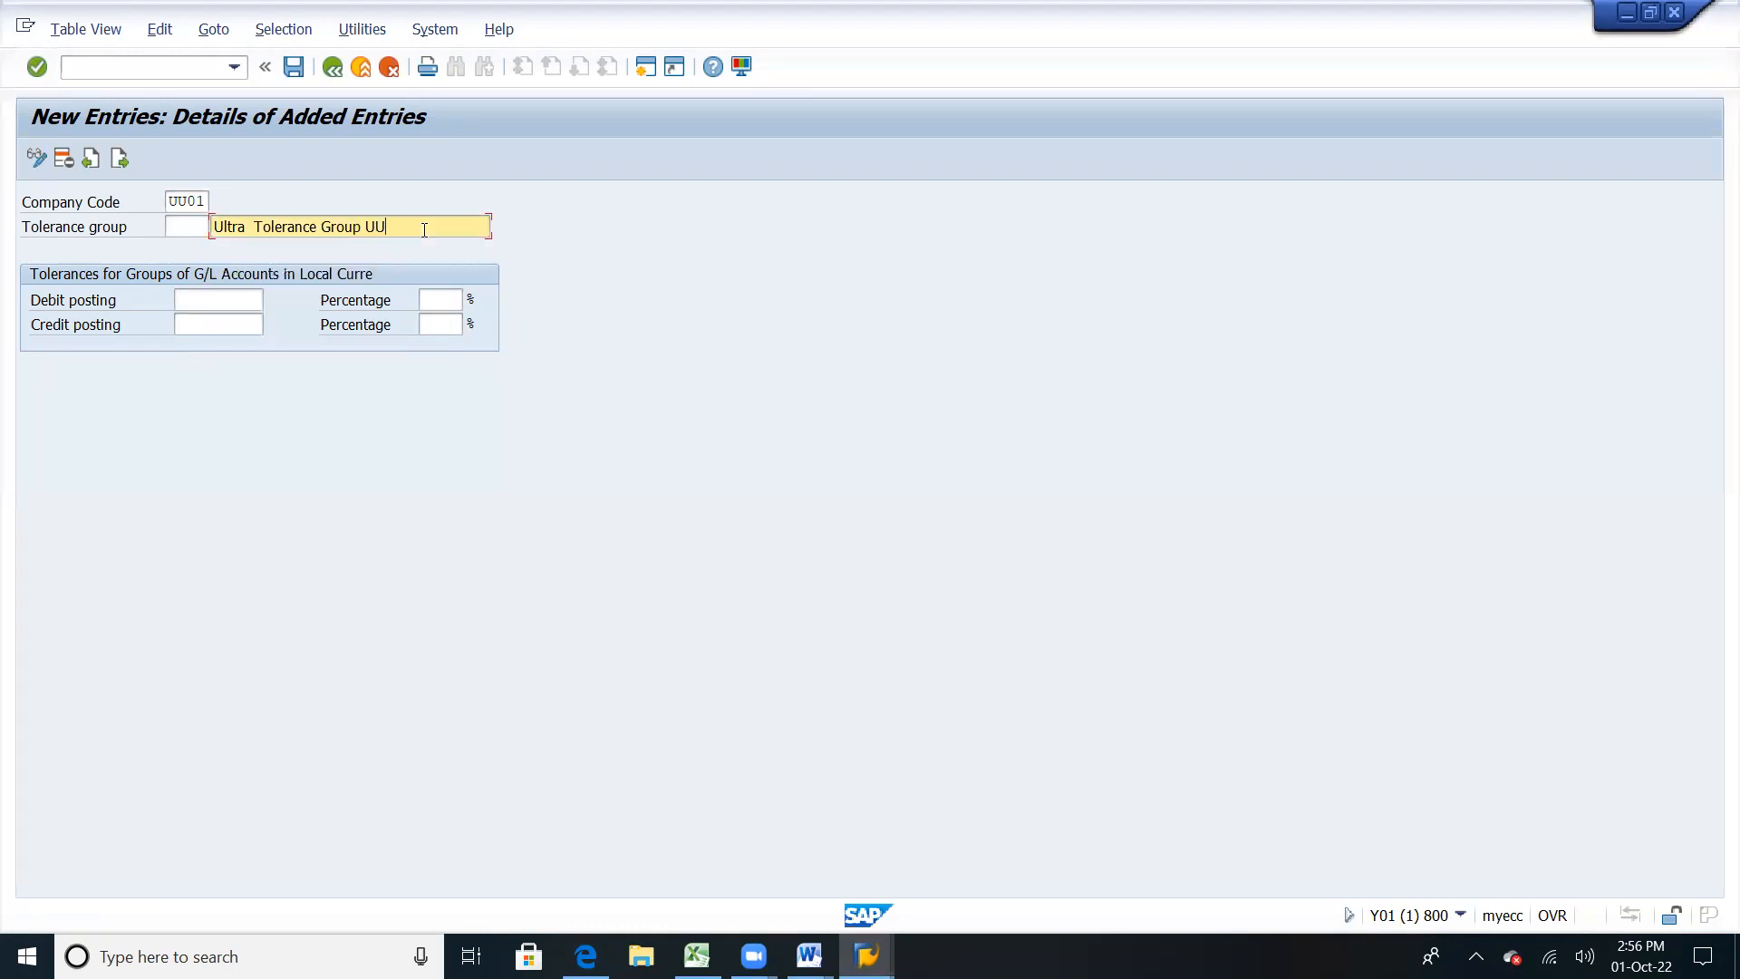
type("01")
key("Return")
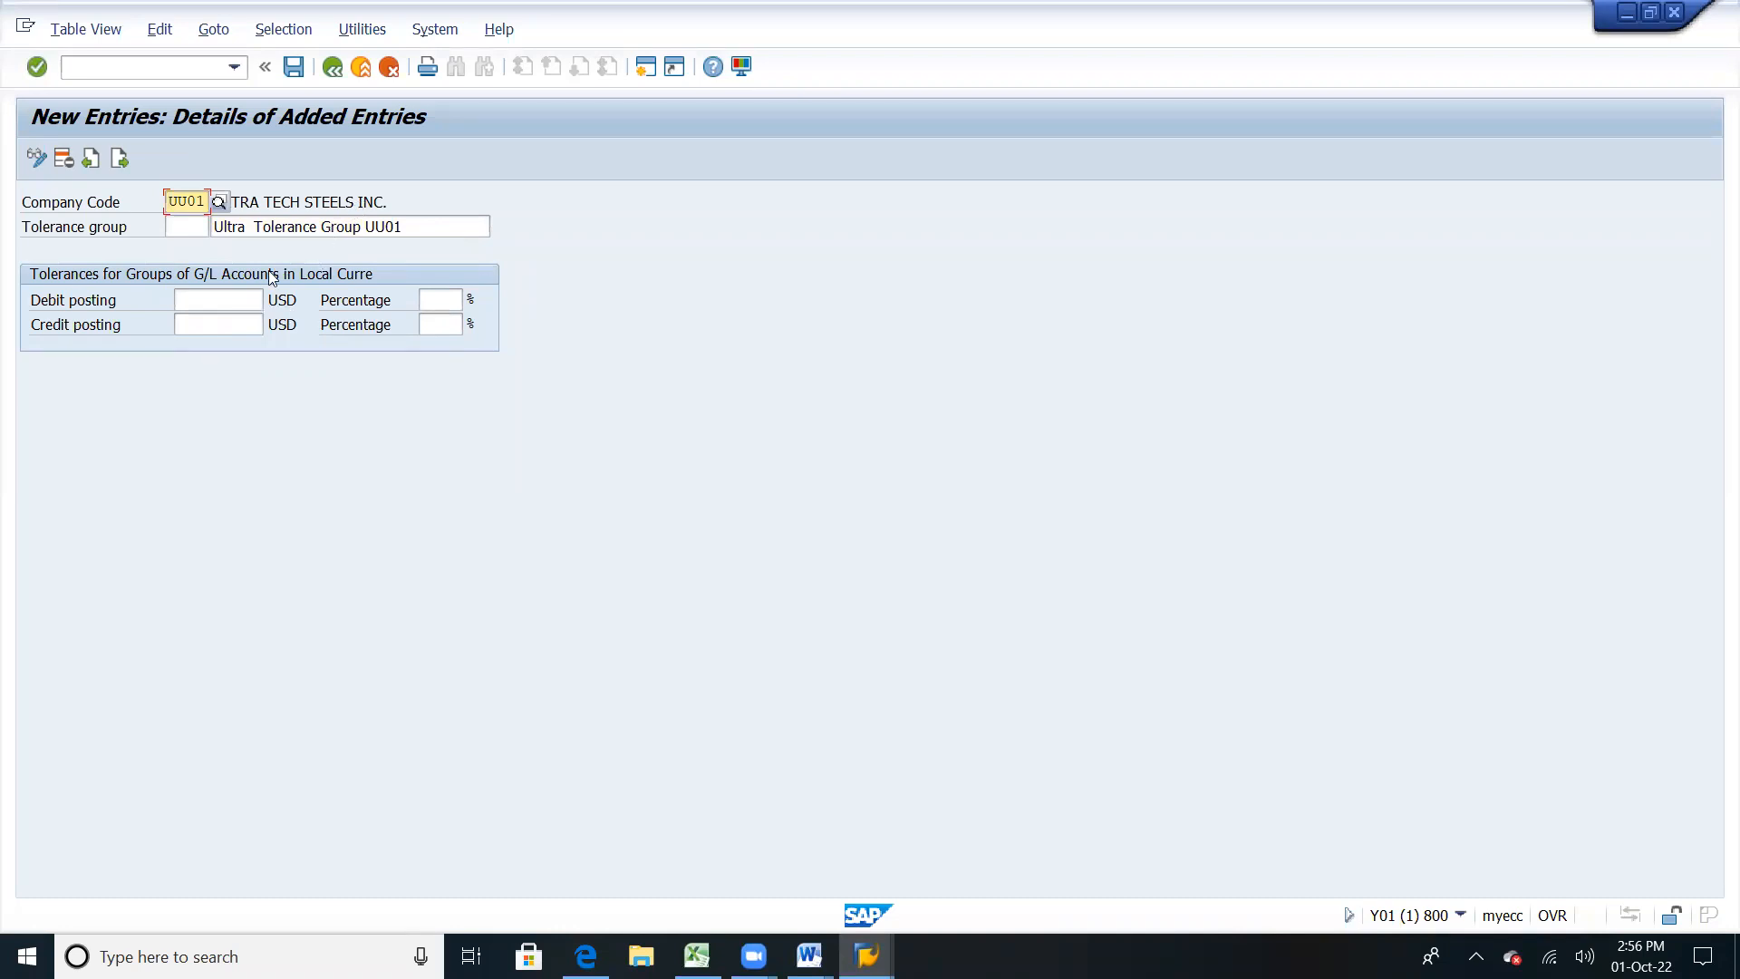
Step: Set the UU01 debit and credit posting tolerances to 10 USD with 1 percent each and validate the entry
left_click(207, 297)
type("10")
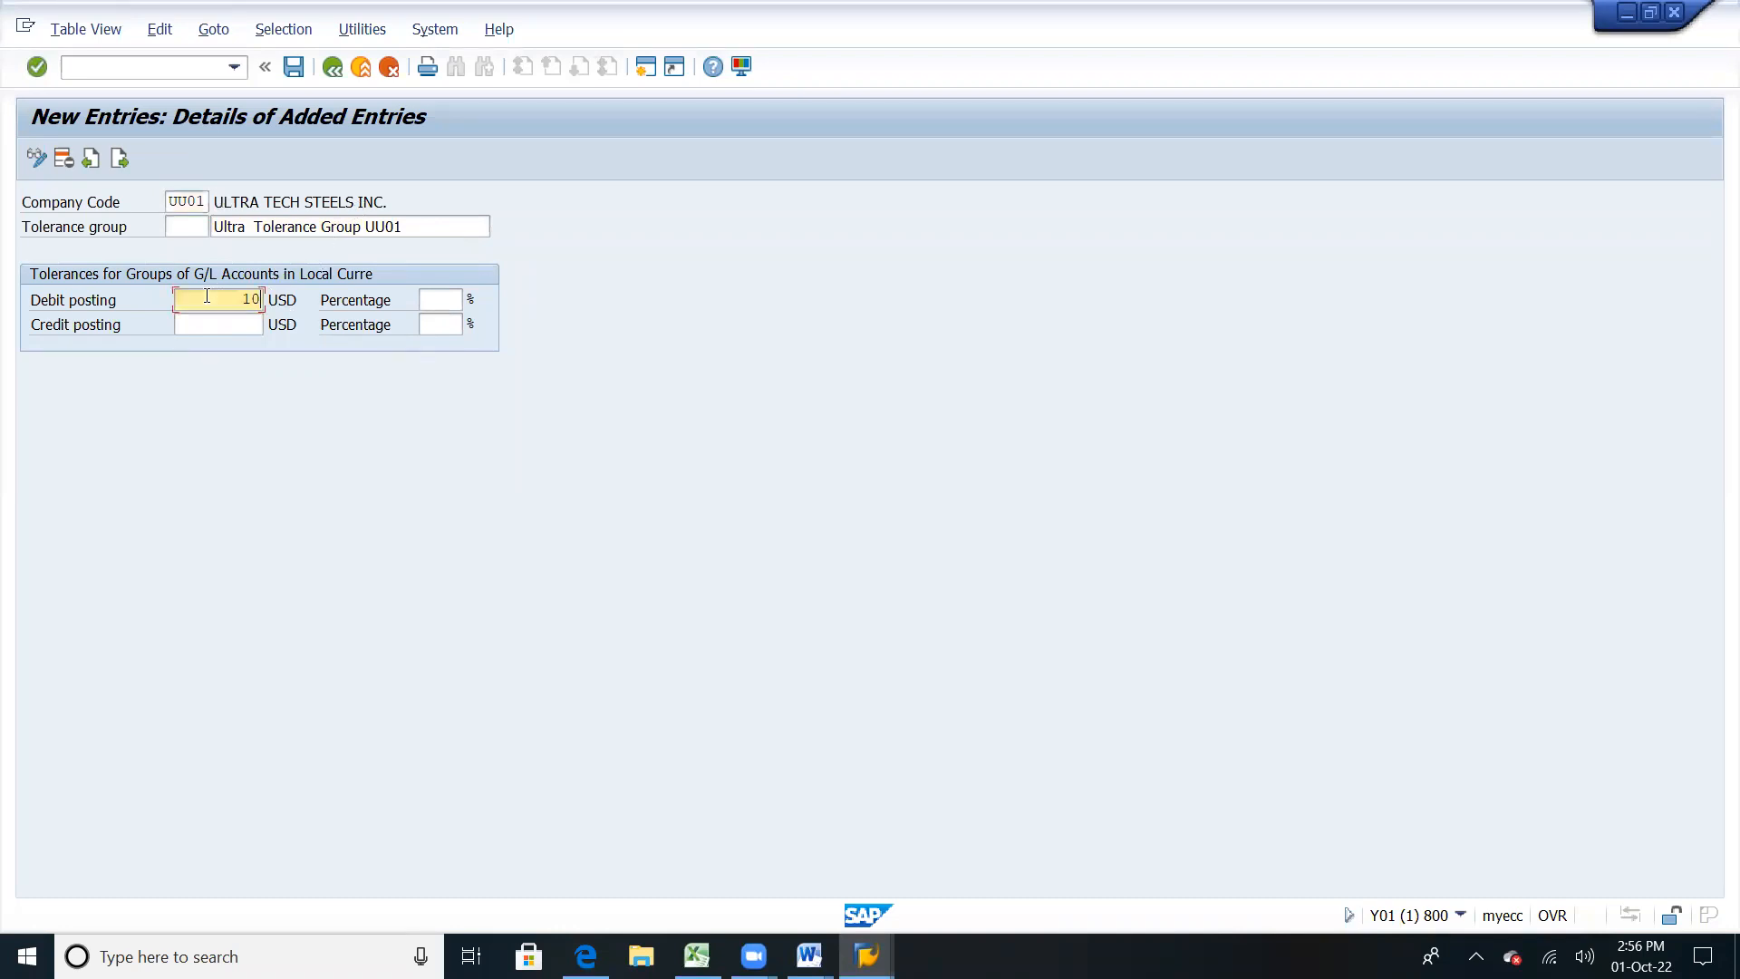
key("Tab")
type("1")
key("Tab")
type("10")
key("Tab")
key("Return")
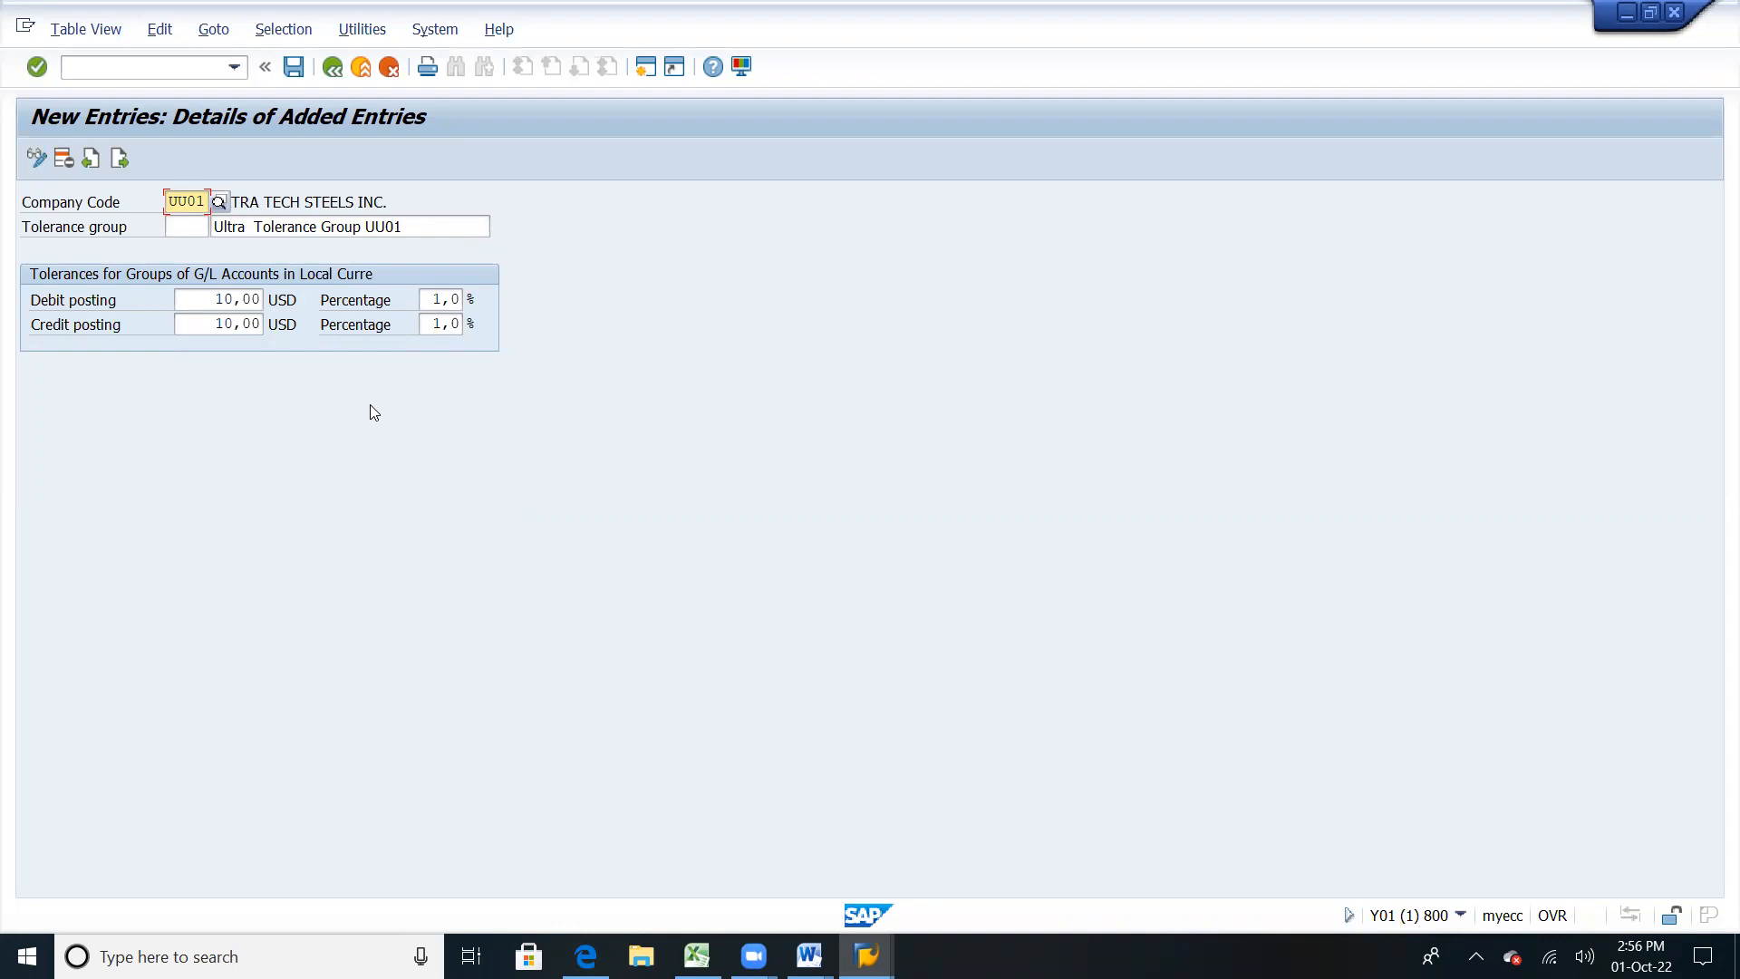
Step: Save the UU01 tolerance group and go back to the implementation guide structure
left_click(291, 69)
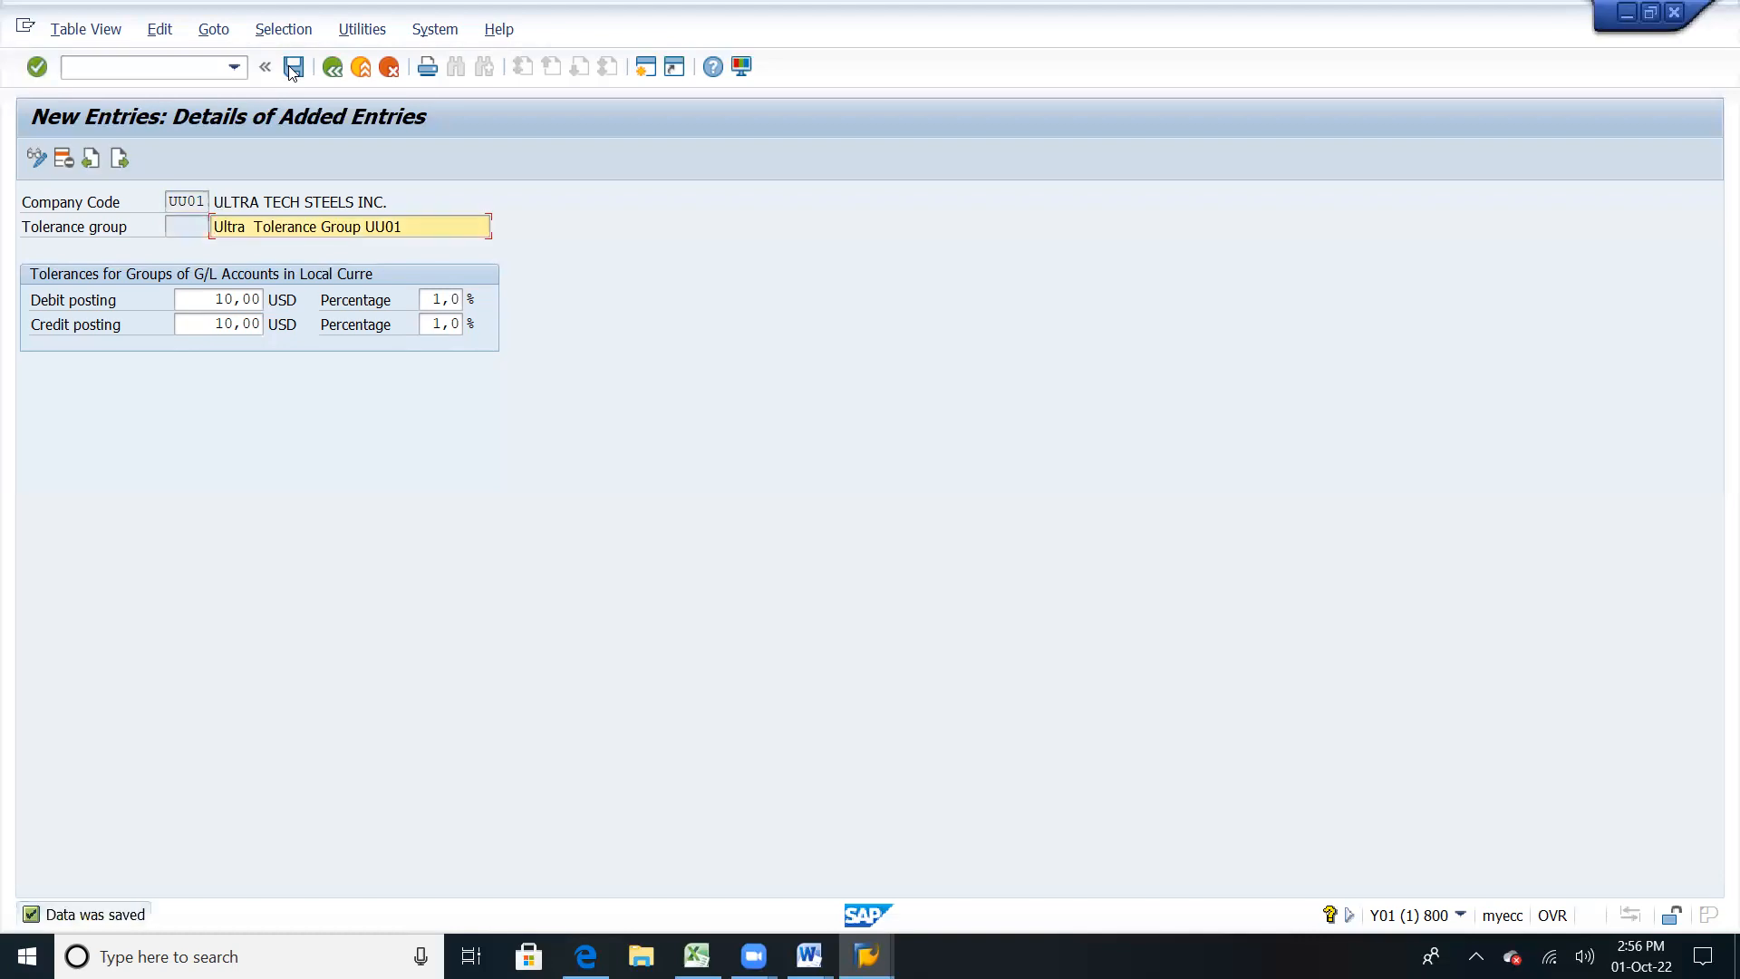
left_click(302, 72)
left_click(338, 72)
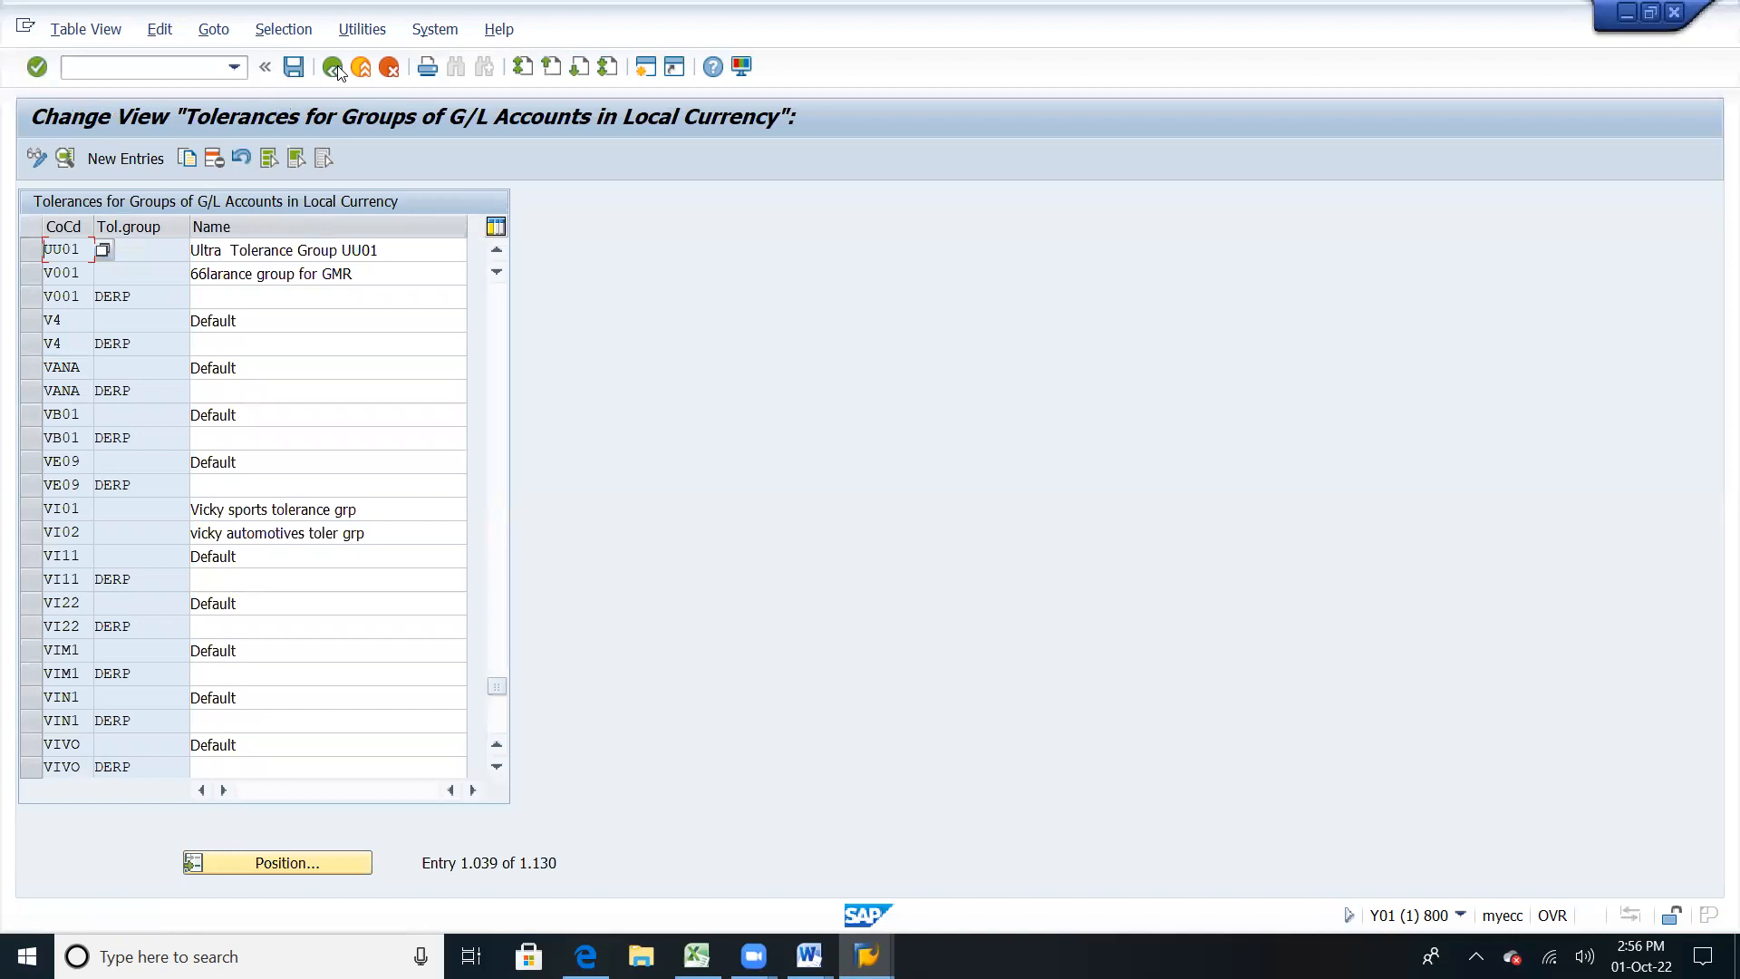
left_click(334, 69)
left_click(334, 70)
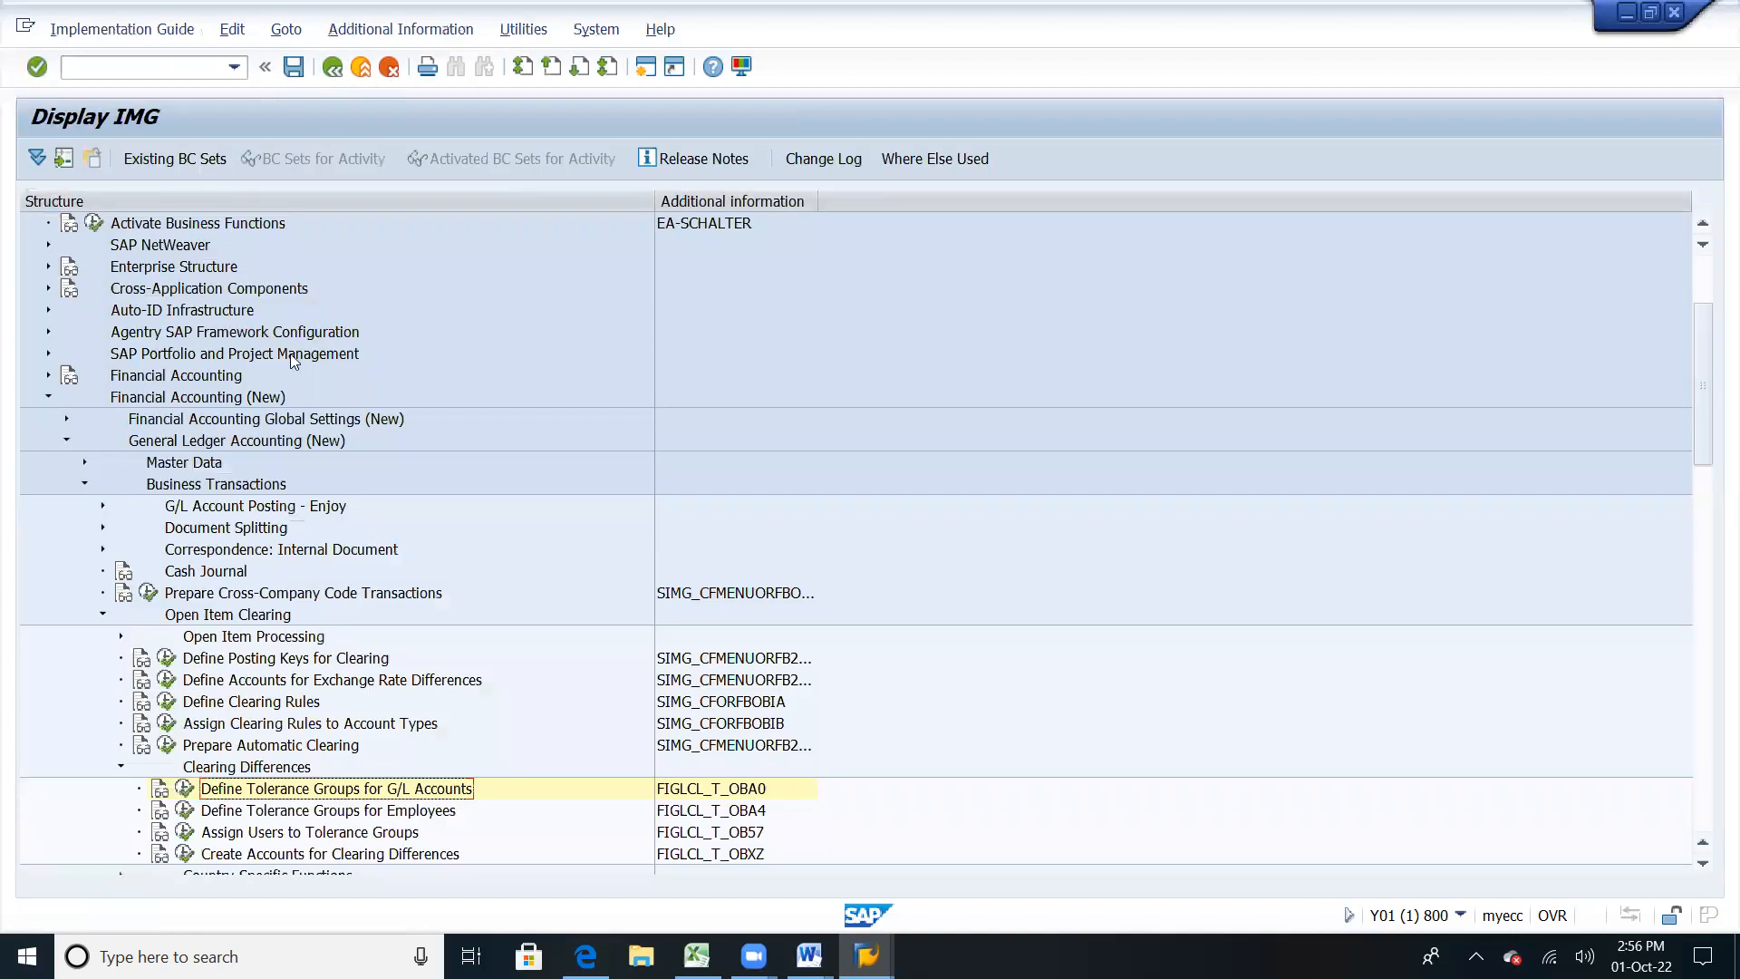
Step: Open the employee tolerance group definition under Clearing Differences and start a new entry
left_click(271, 819)
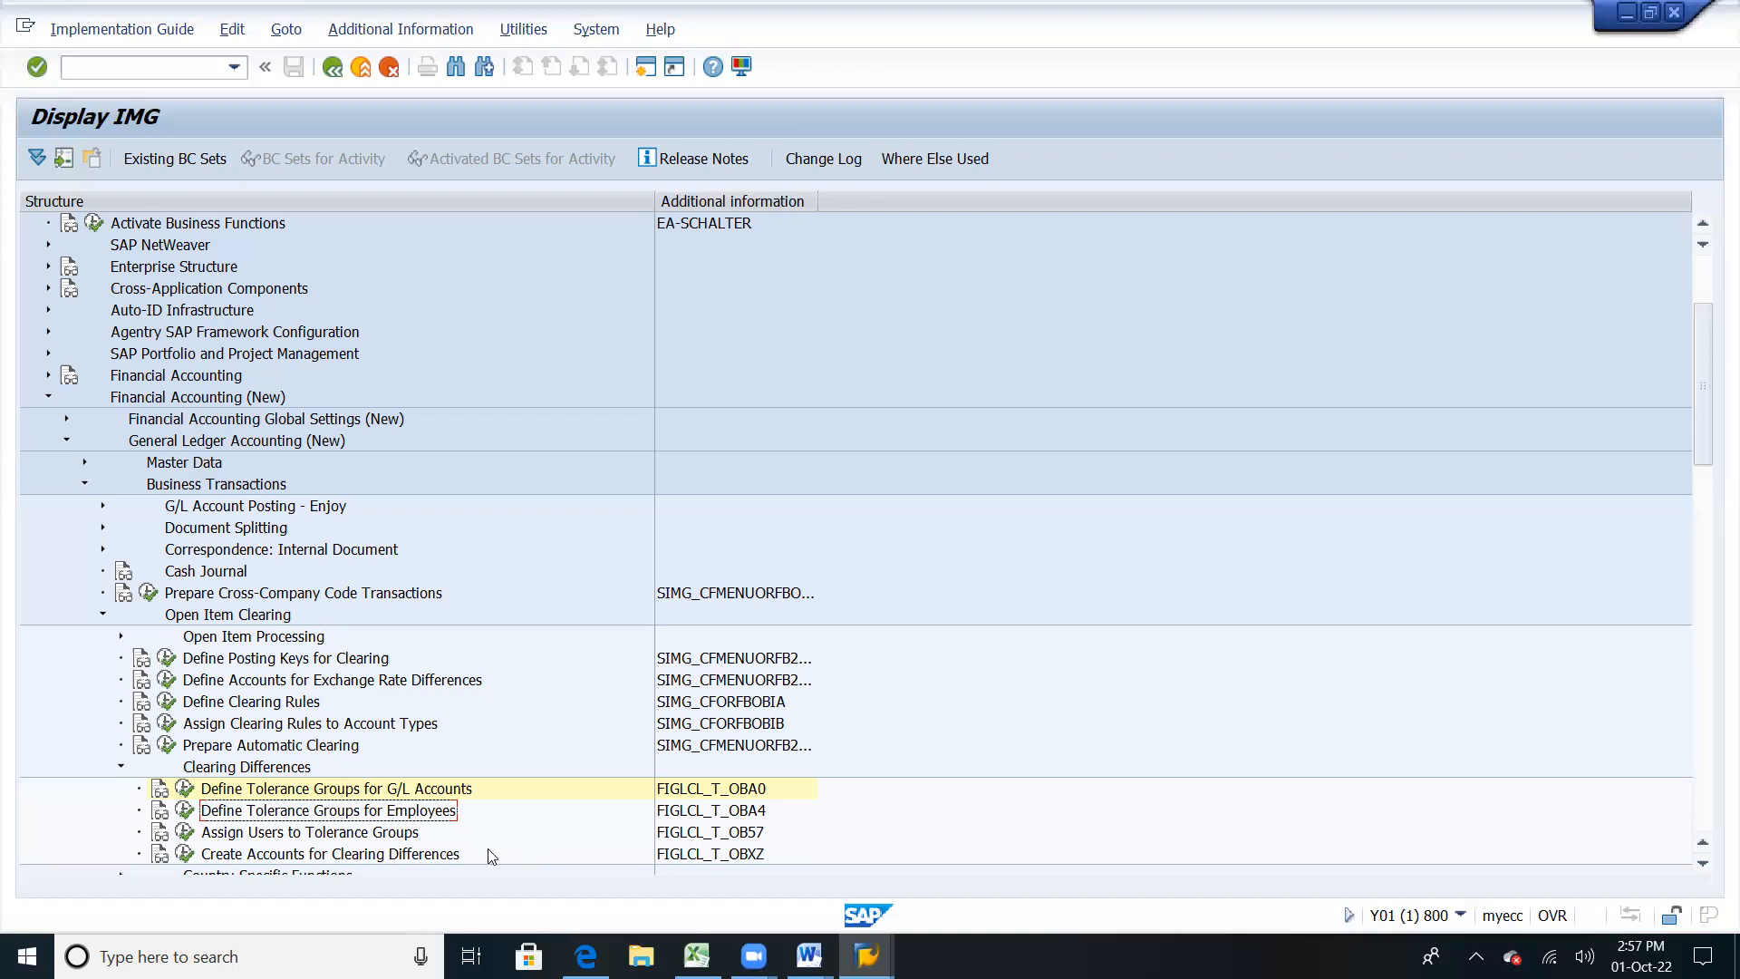
left_click(185, 810)
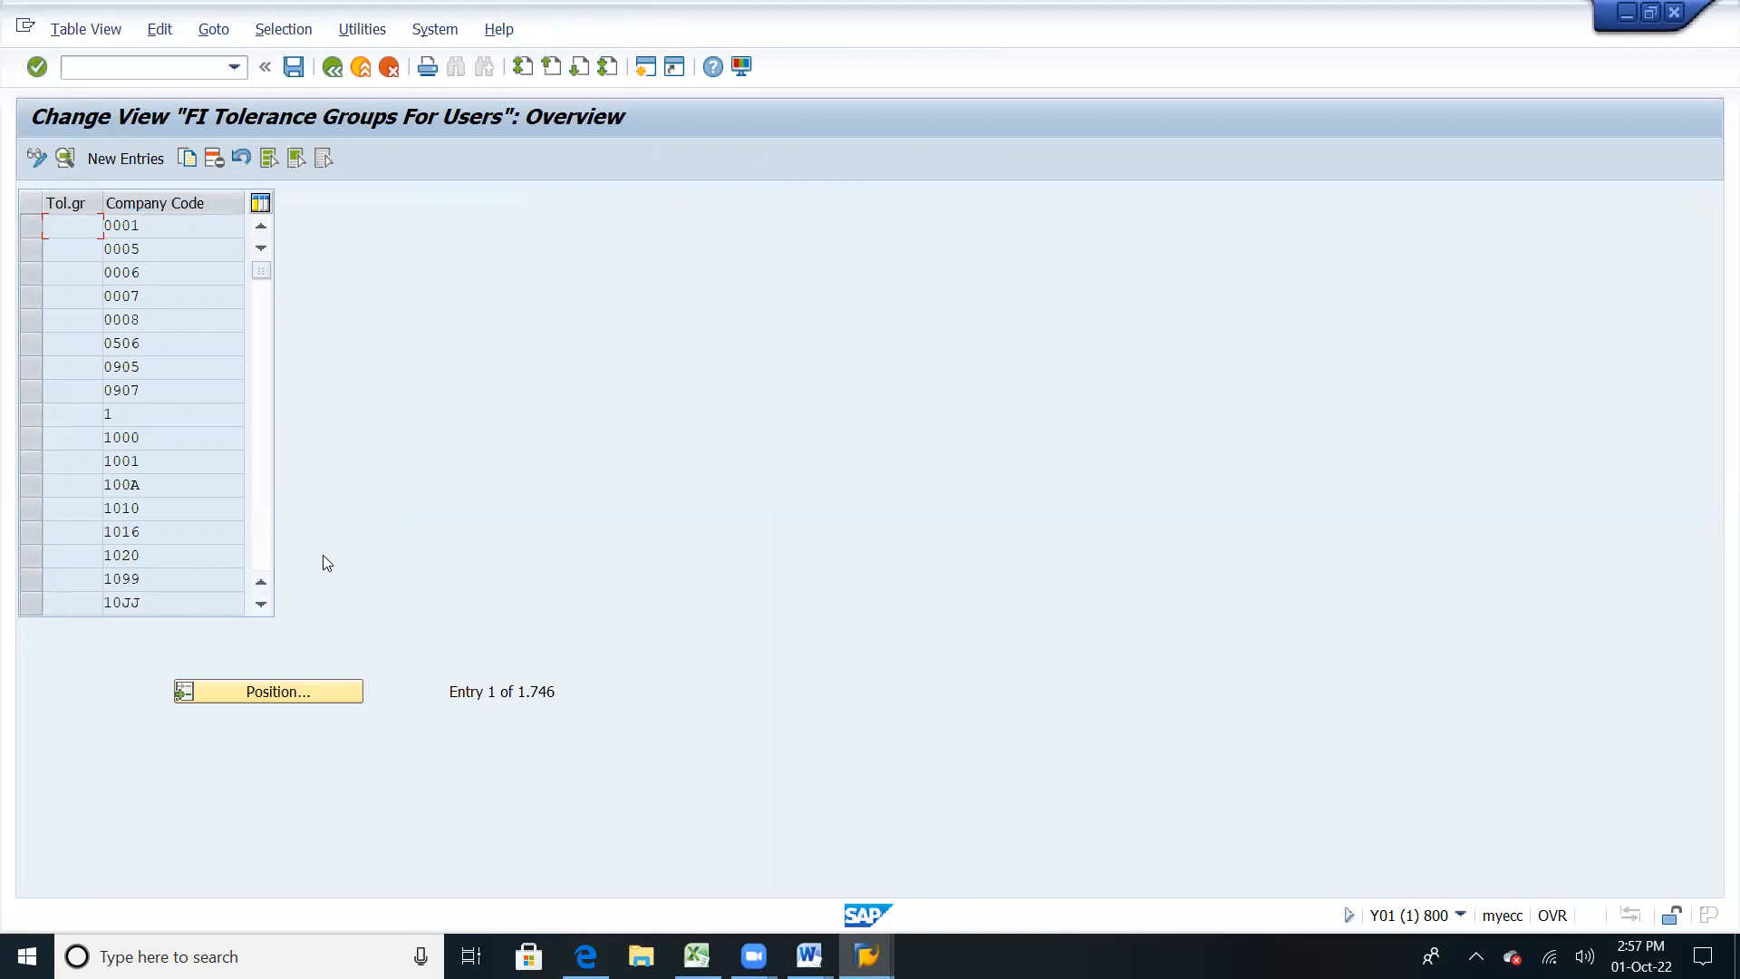
left_click(124, 159)
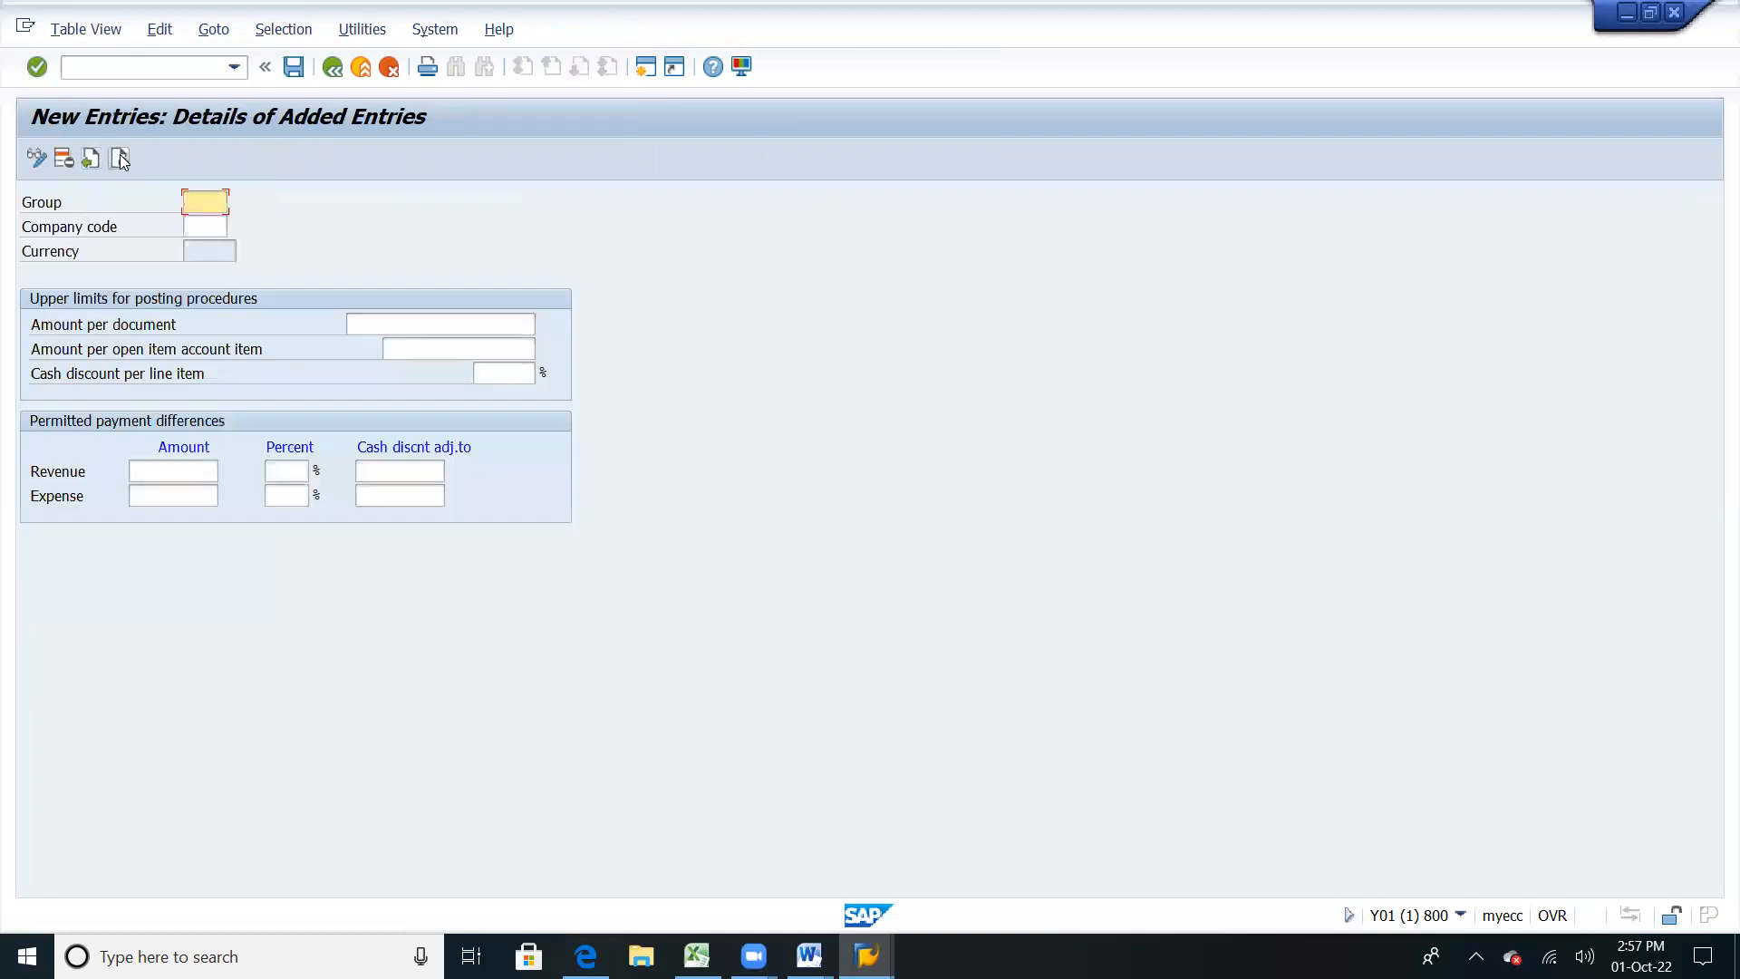
Step: Assign company code UT01, ULTRA CEMENT PVT LTD HYD, to the new employee tolerance group with the group name blank, and validate it
left_click(214, 226)
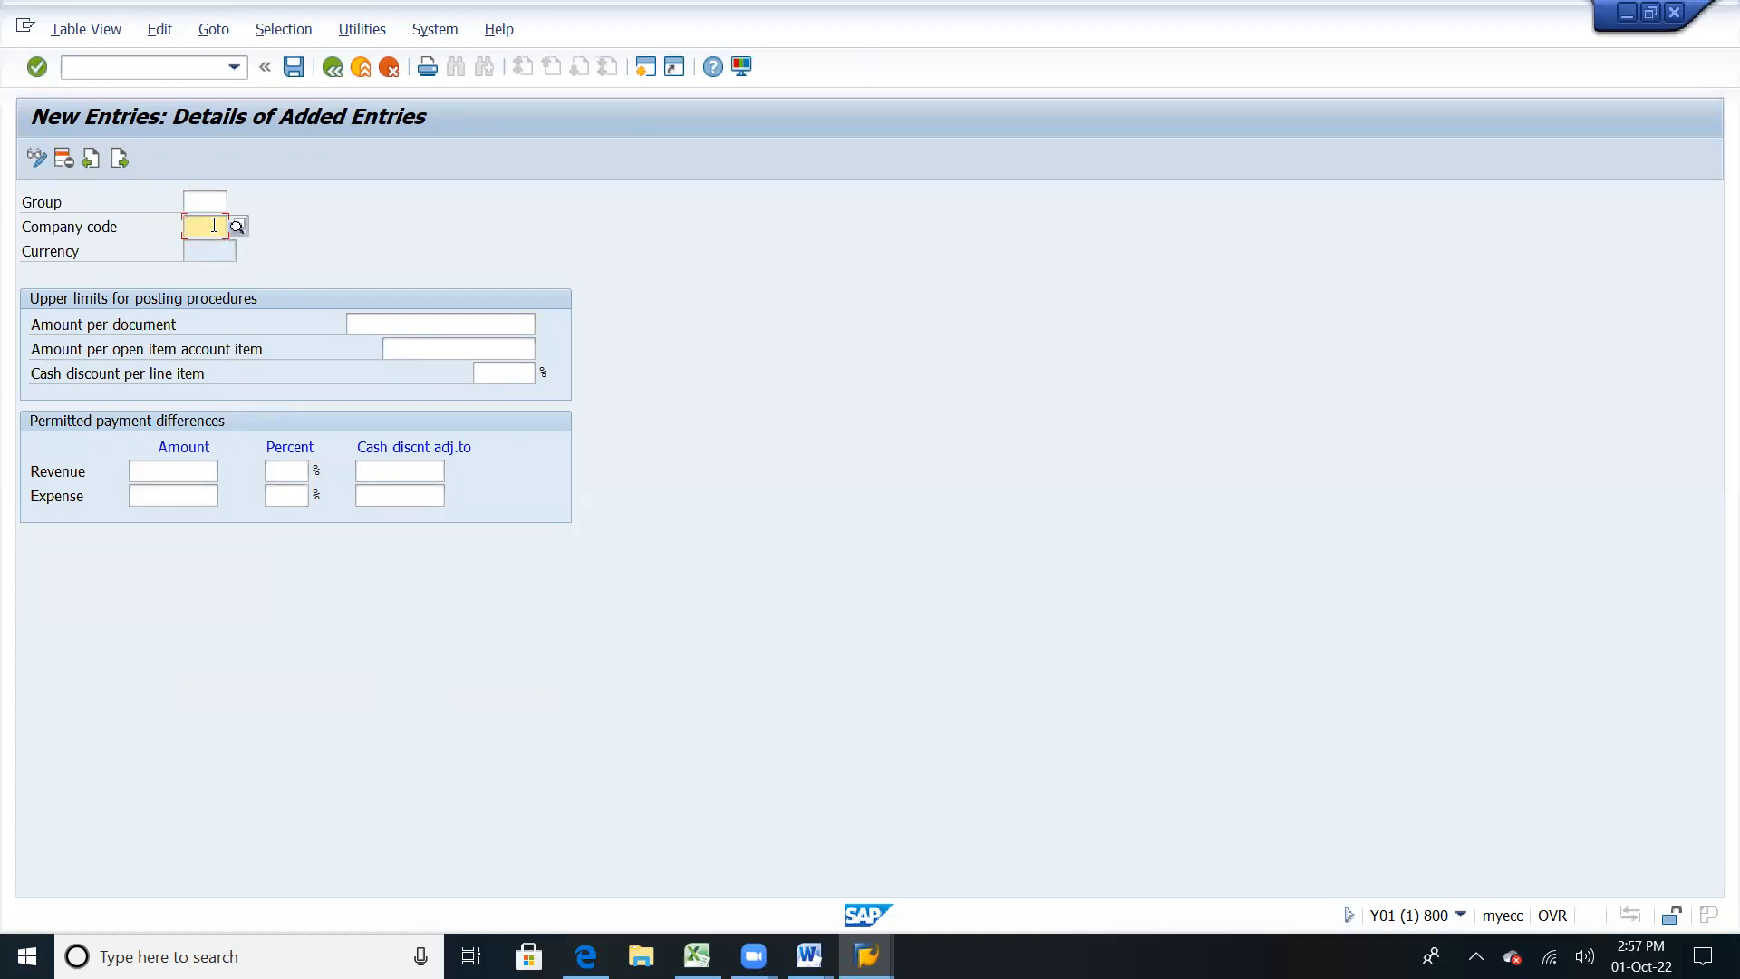
type("UT")
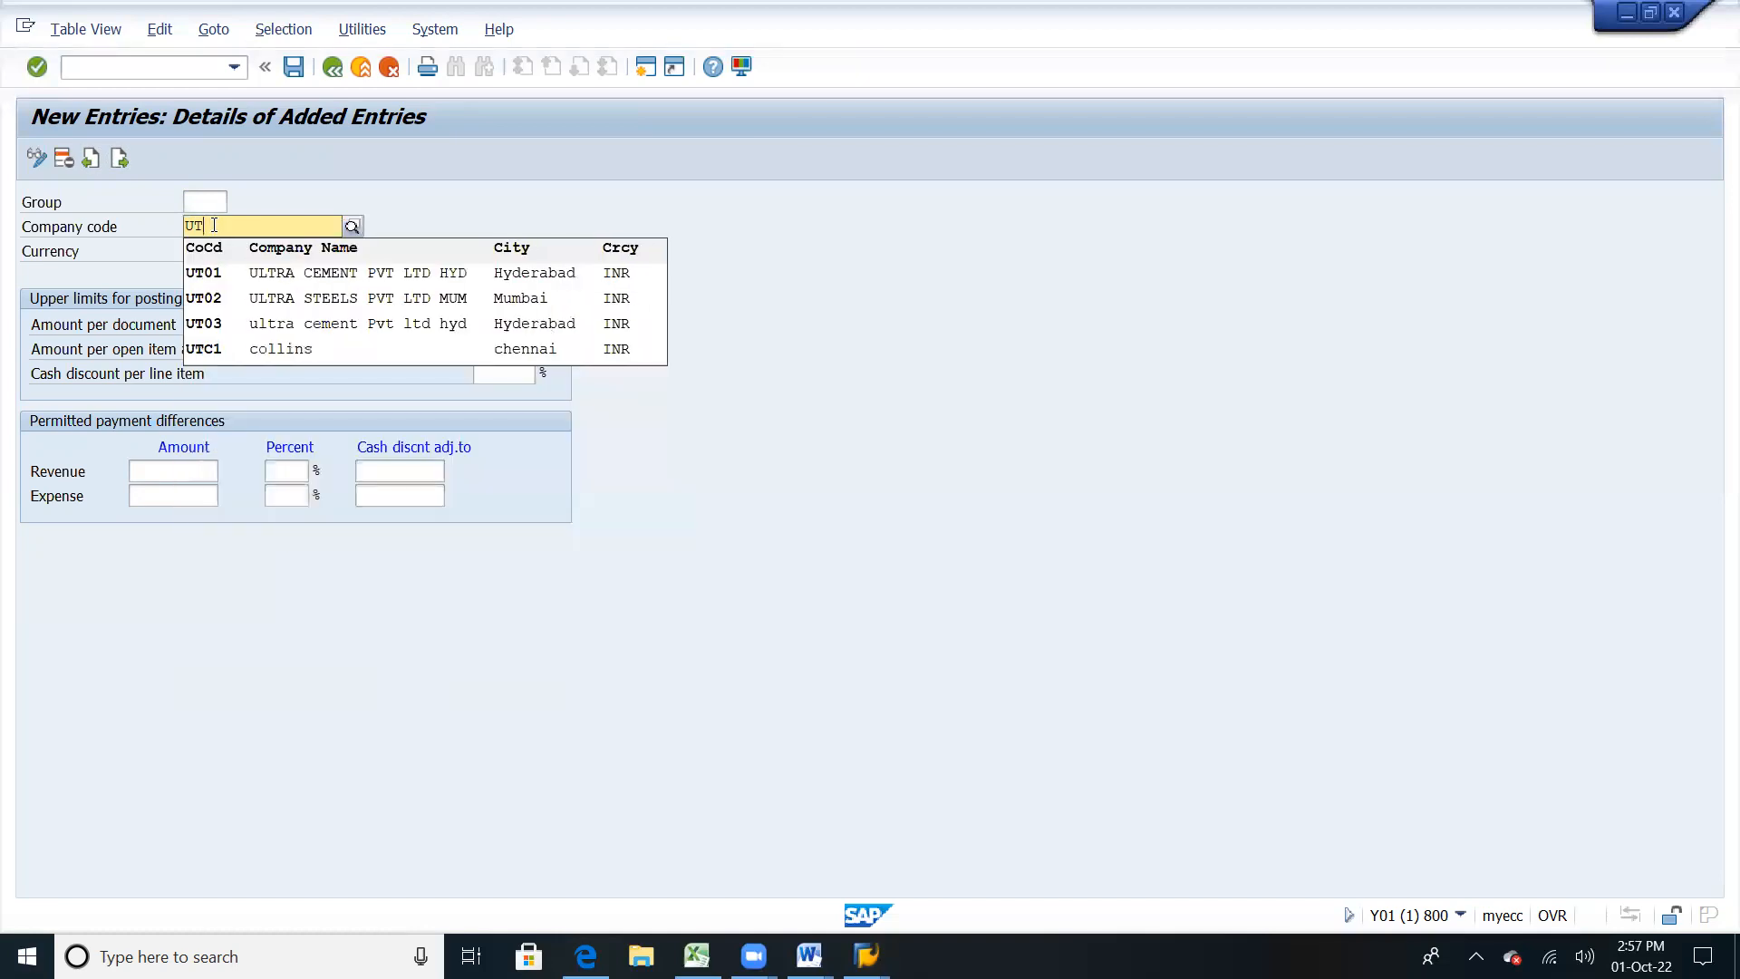
left_click(286, 273)
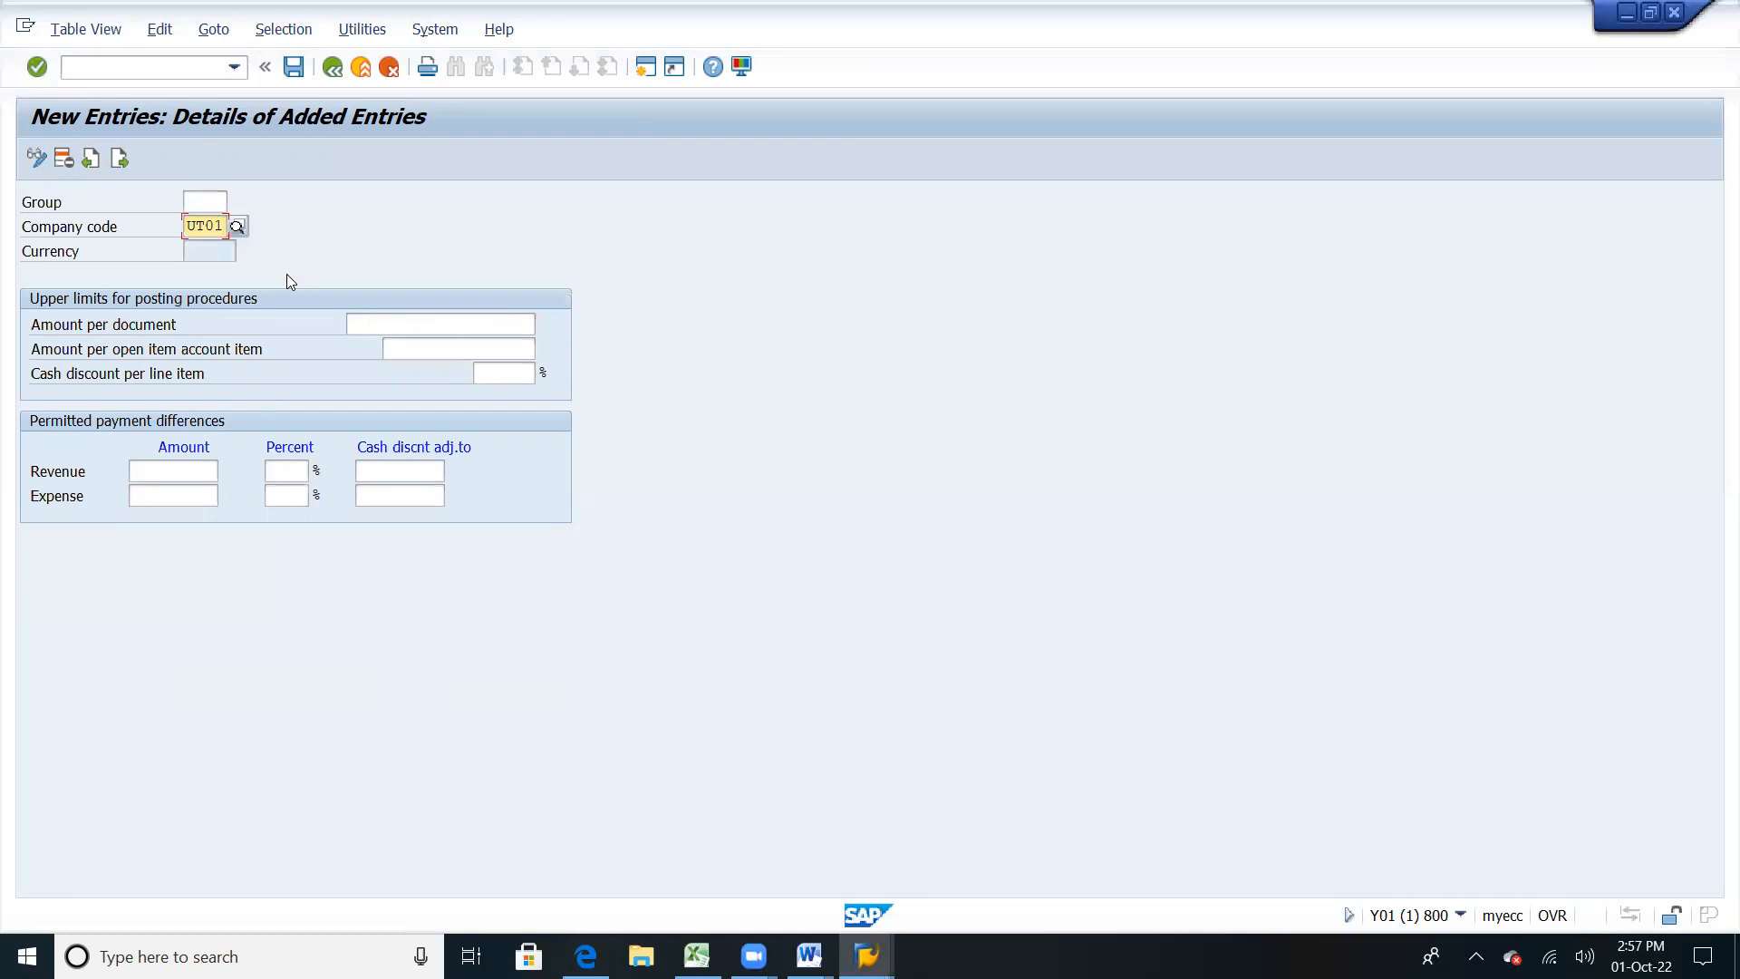
left_click(375, 327)
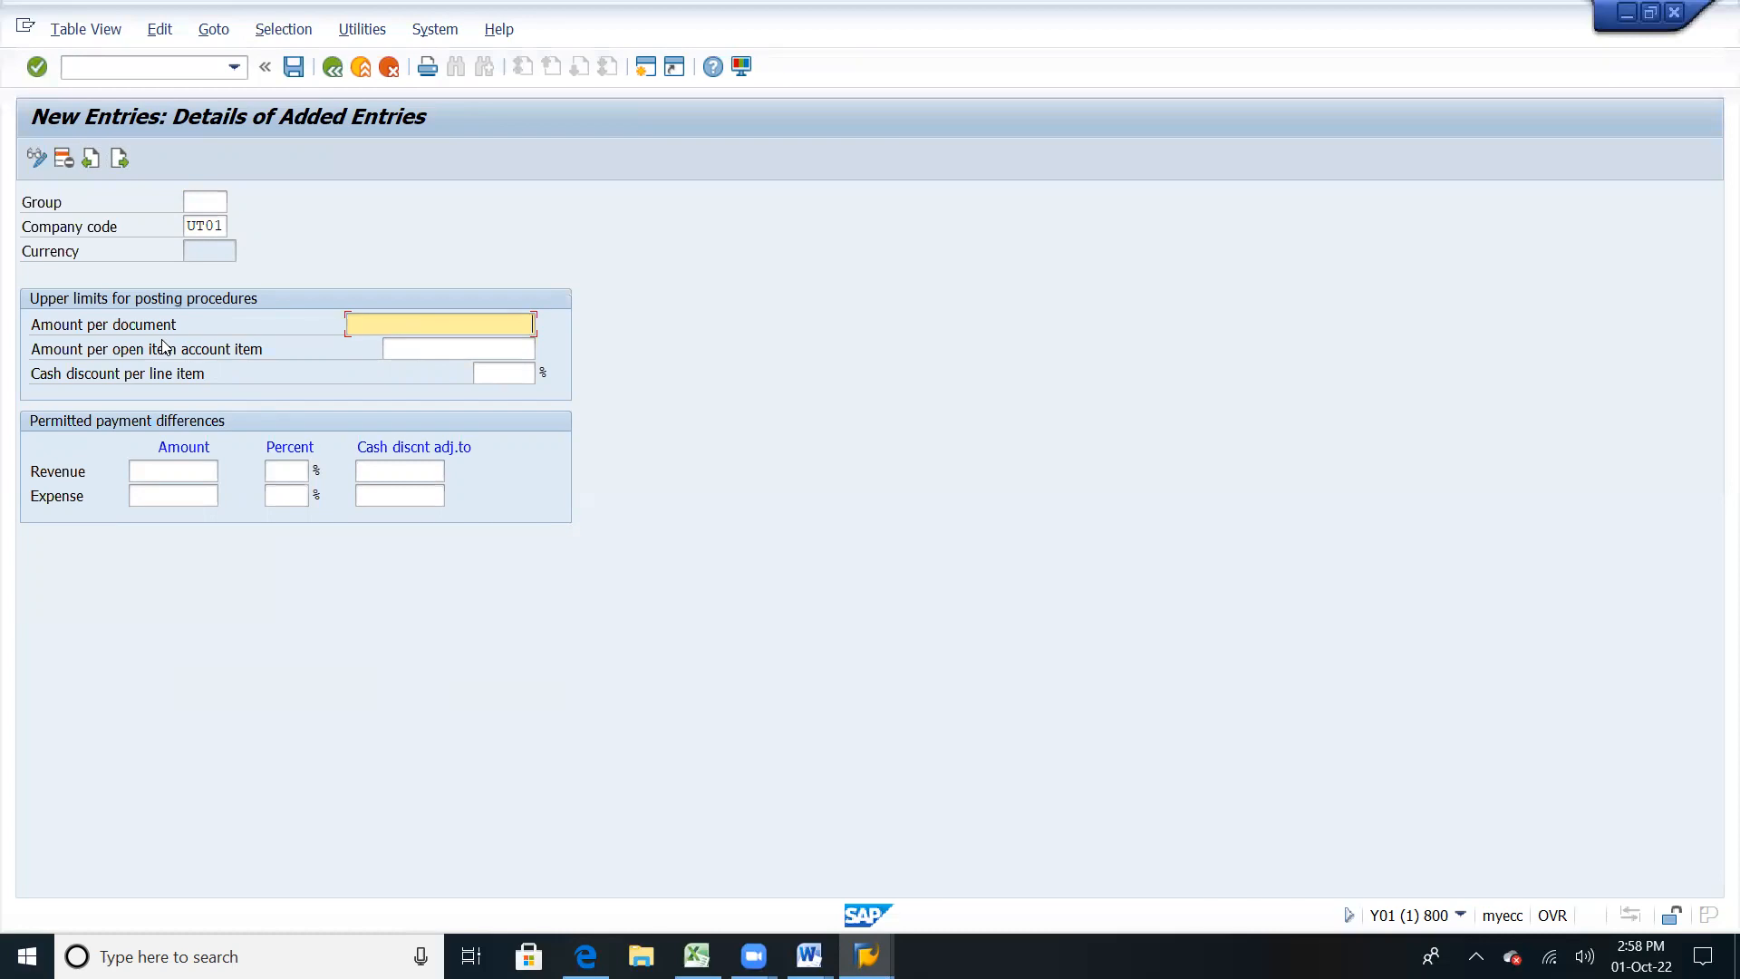
type("000")
key("BackSpace")
key("BackSpace")
key("BackSpace")
key("Return")
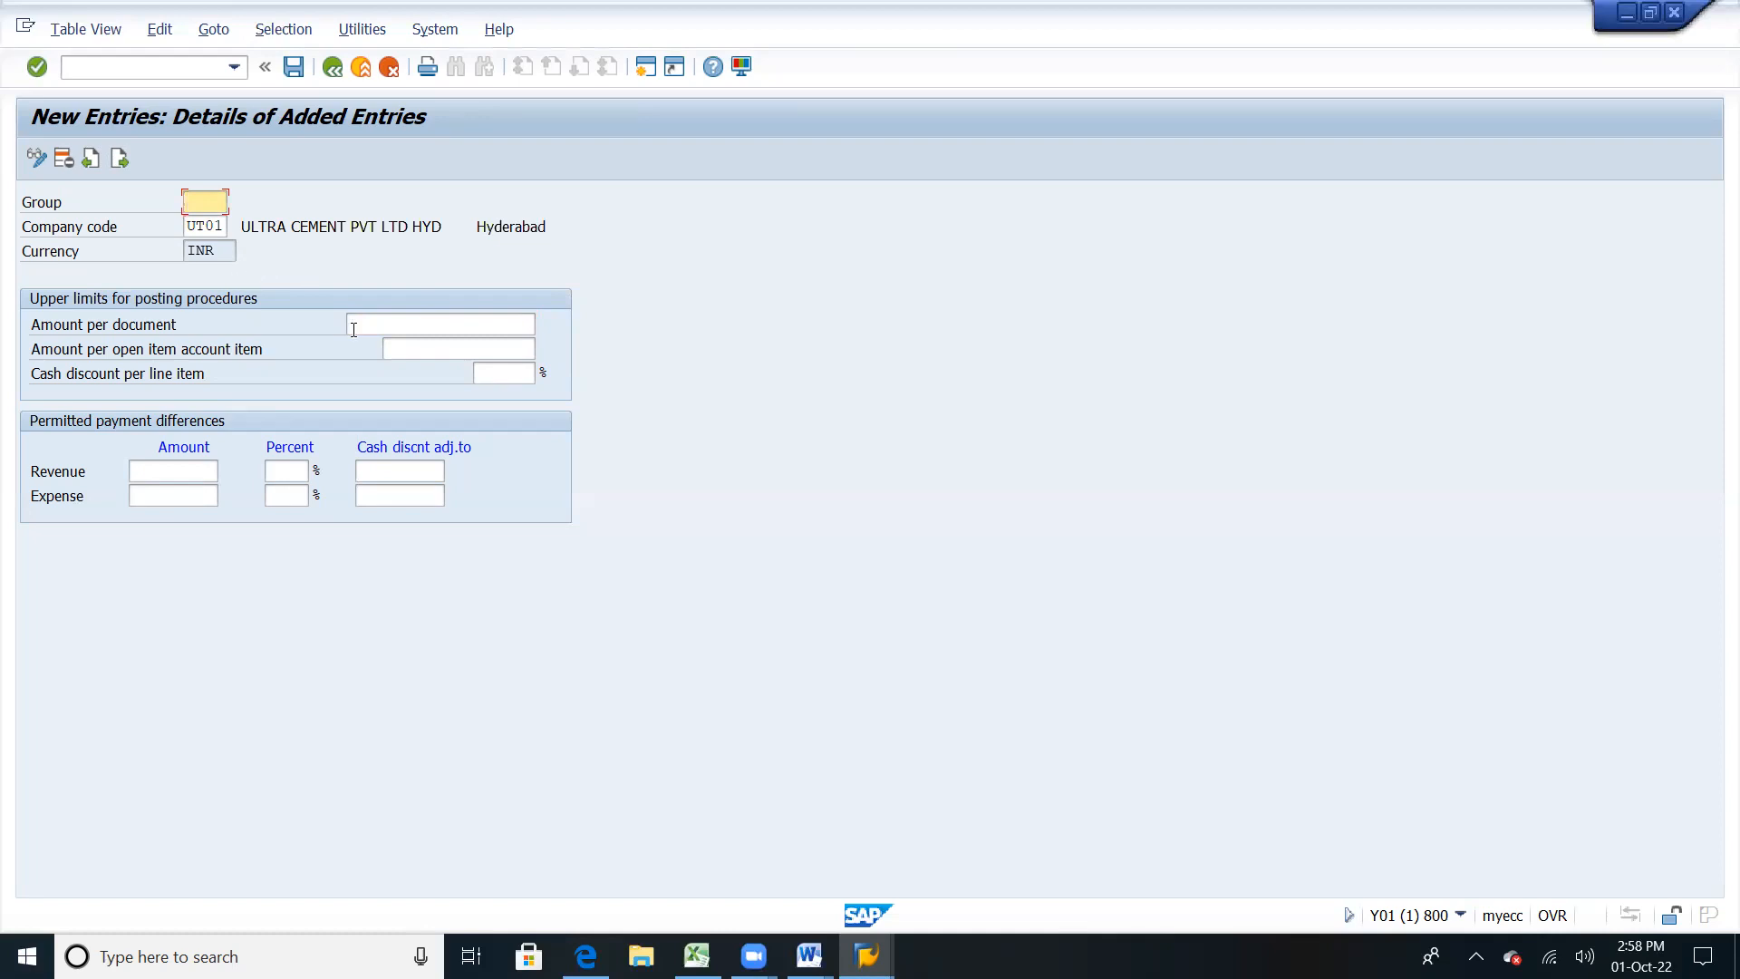
Step: Set the UT01 upper limit for the amount per document to 9.999.999.999.999,00 INR and validate the entry
left_click(388, 319)
type("1000")
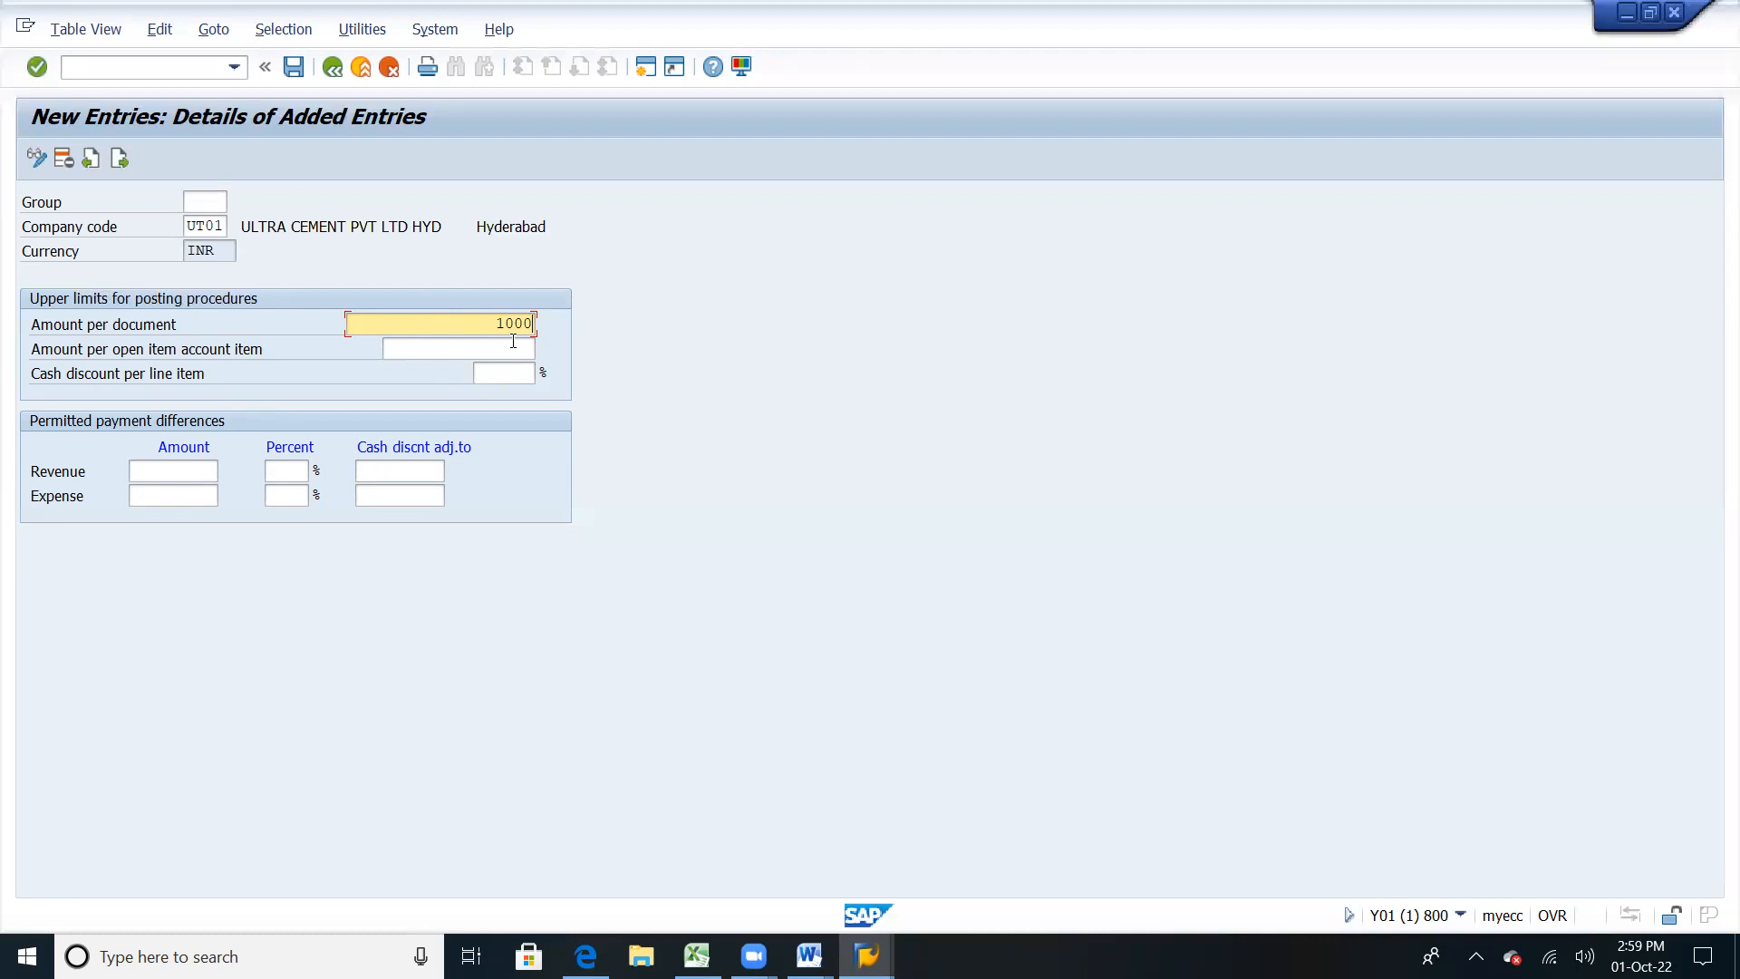
key("BackSpace")
key("BackSpace")
key("BackSpace")
type("9999999999999999")
key("Return")
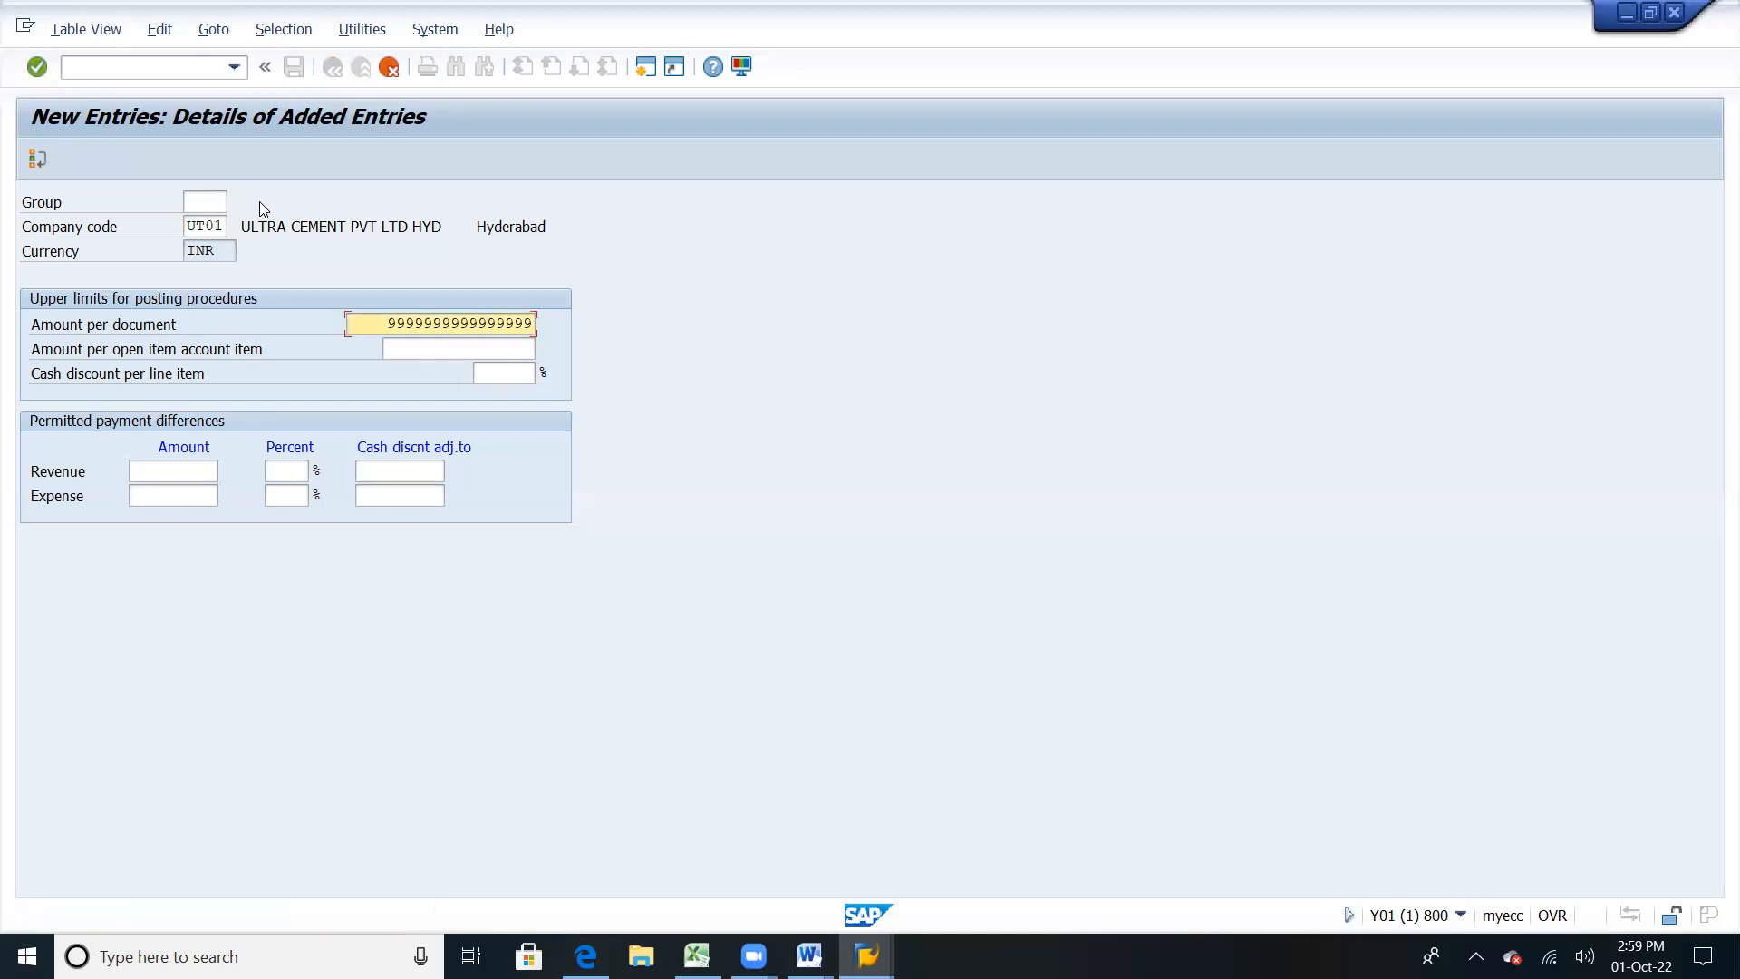
key("BackSpace")
key("BackSpace")
key("BackSpace")
key("Return")
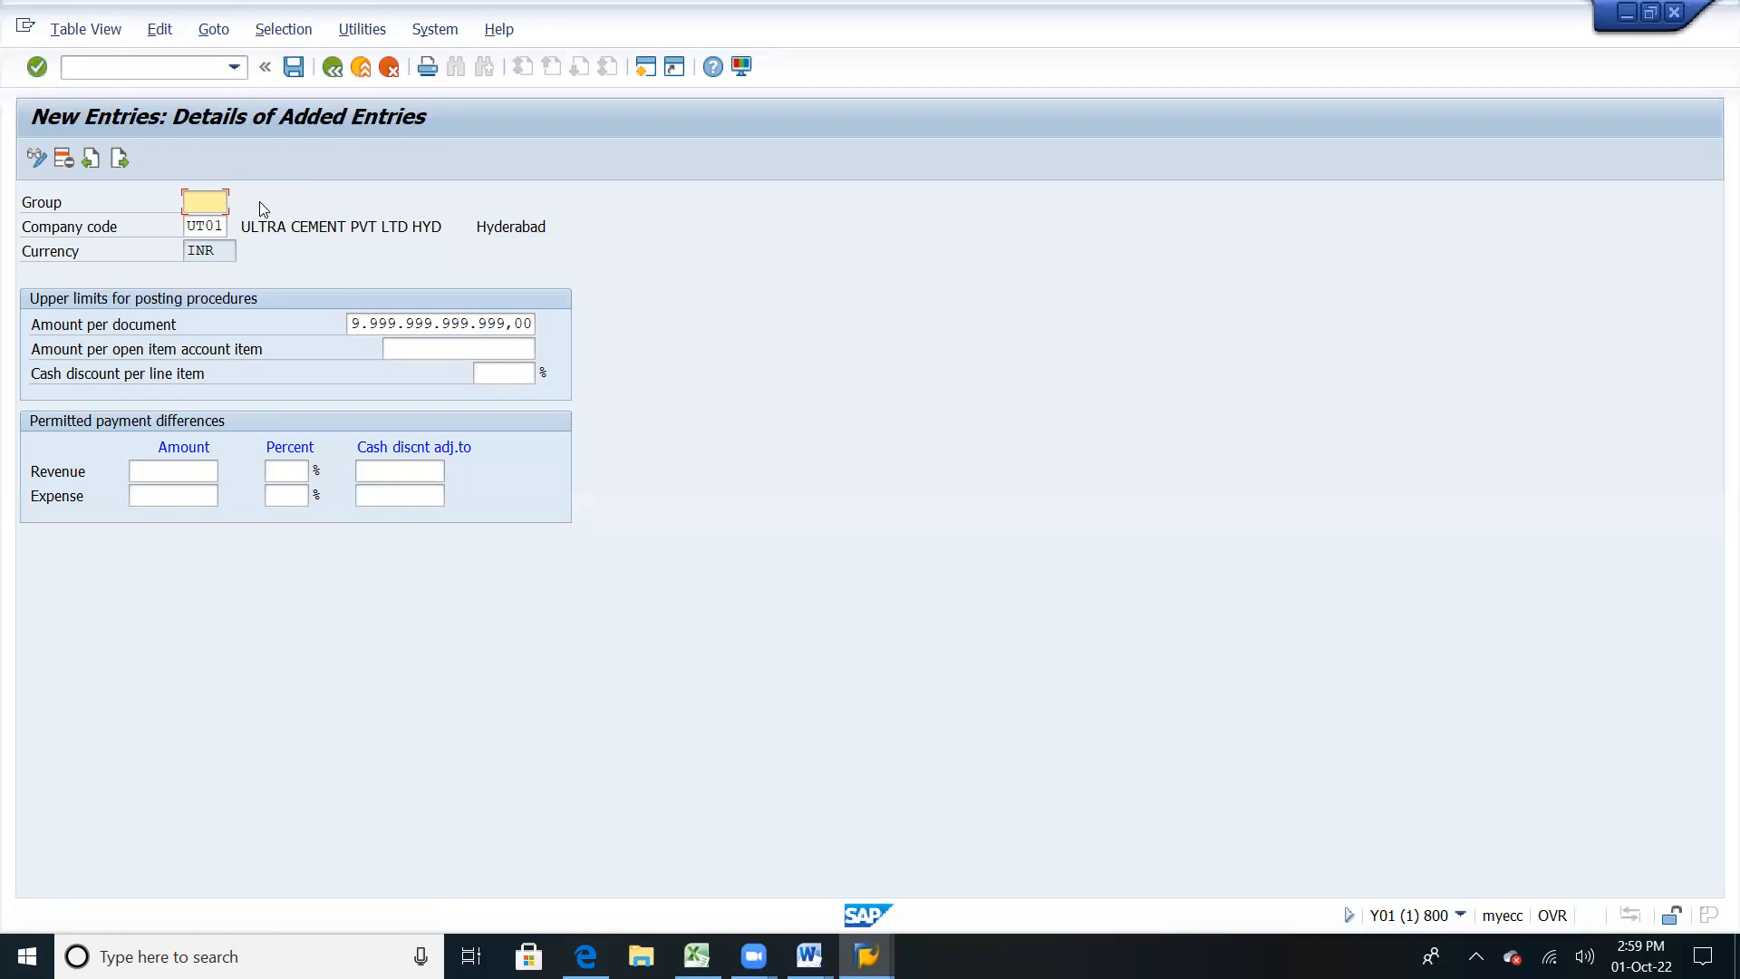
Step: Set the amount per open item account item to 9.999.999.999,00 INR and the cash discount per line item to 10 percent
left_click(497, 350)
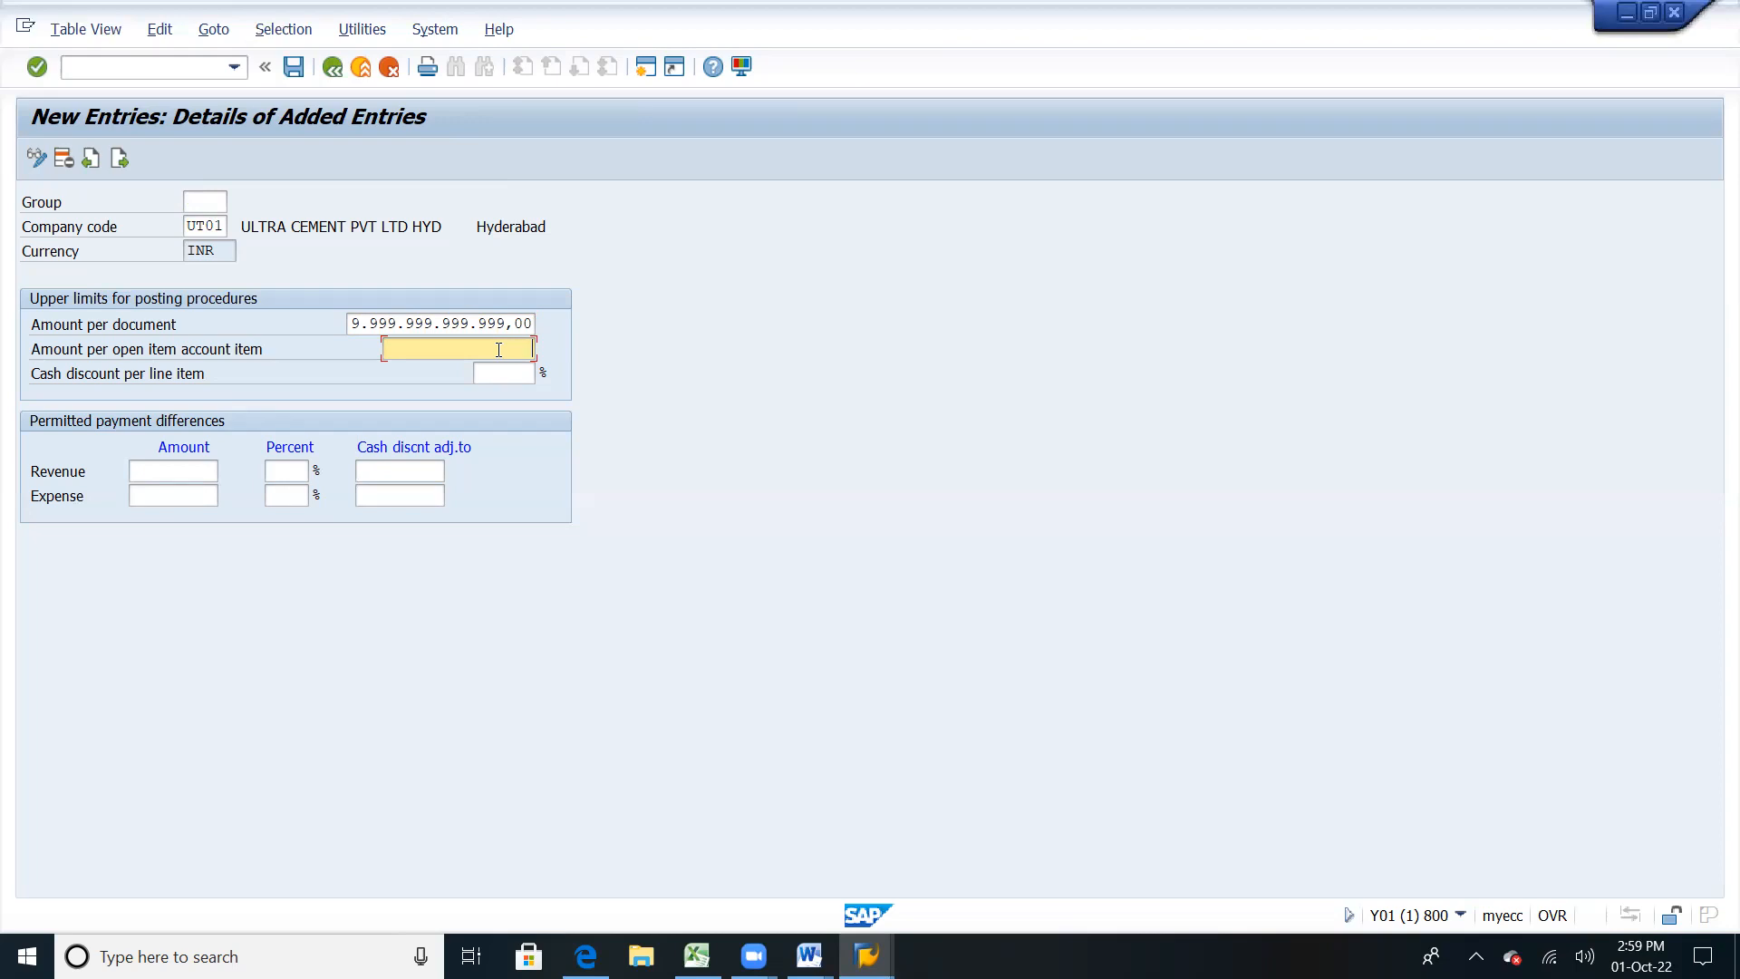
type("999.999.999,00")
key("Return")
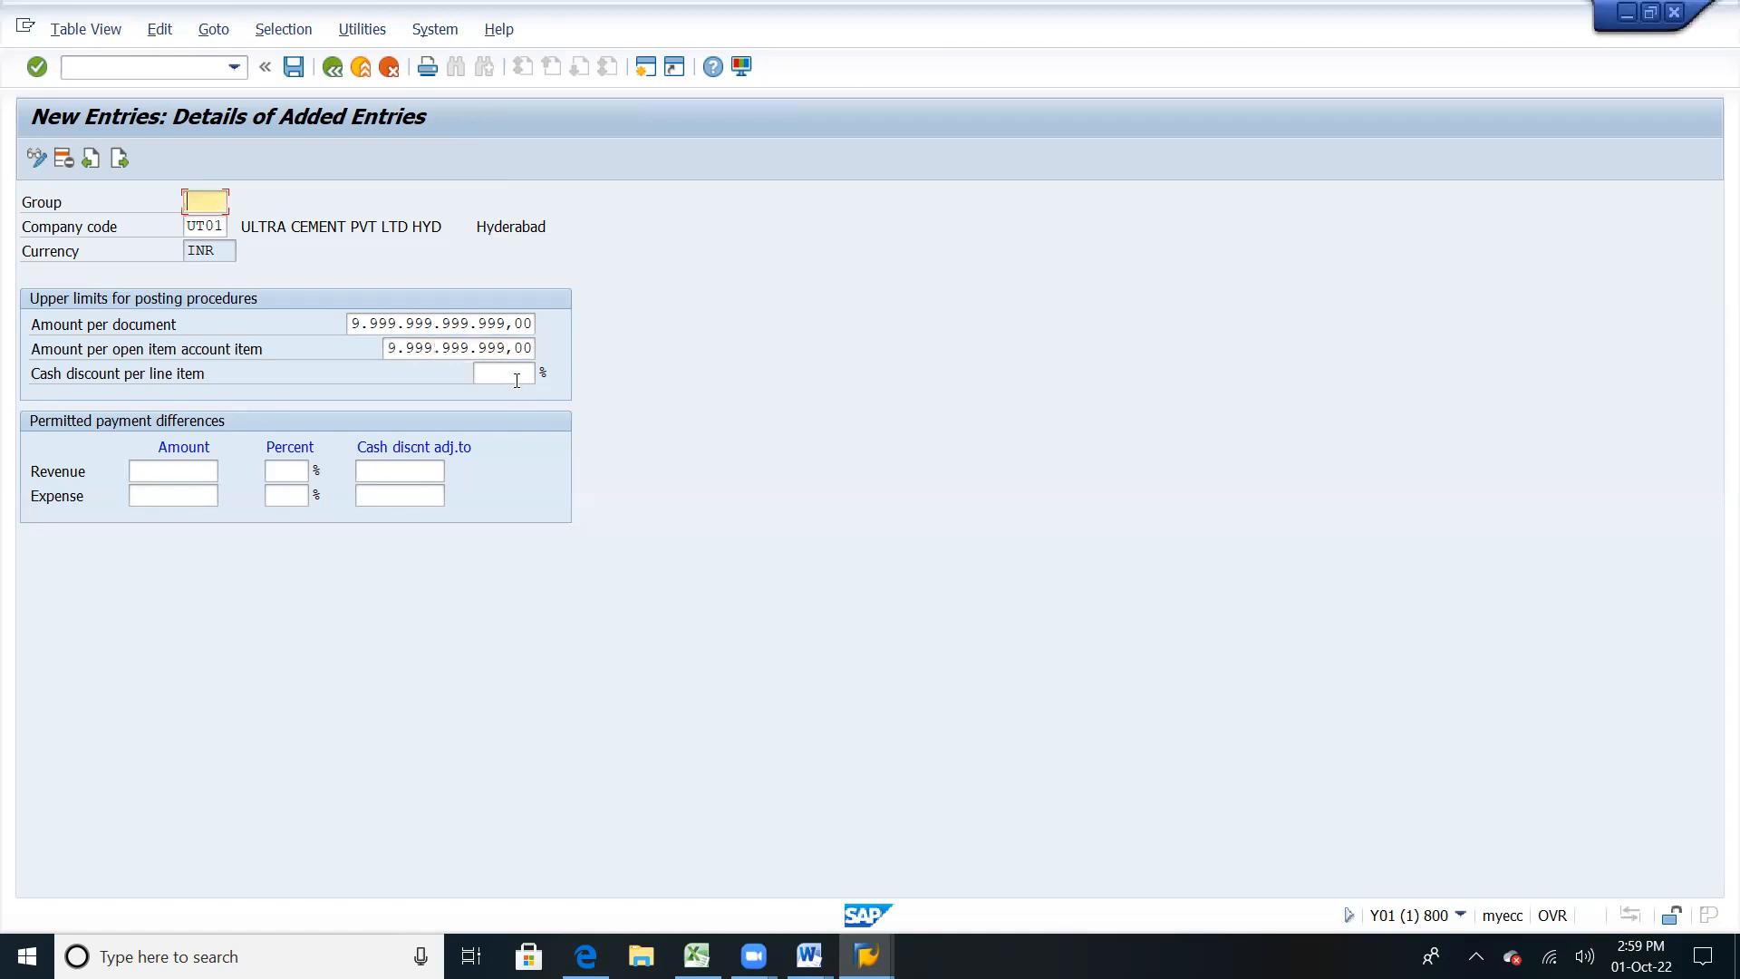
left_click(516, 380)
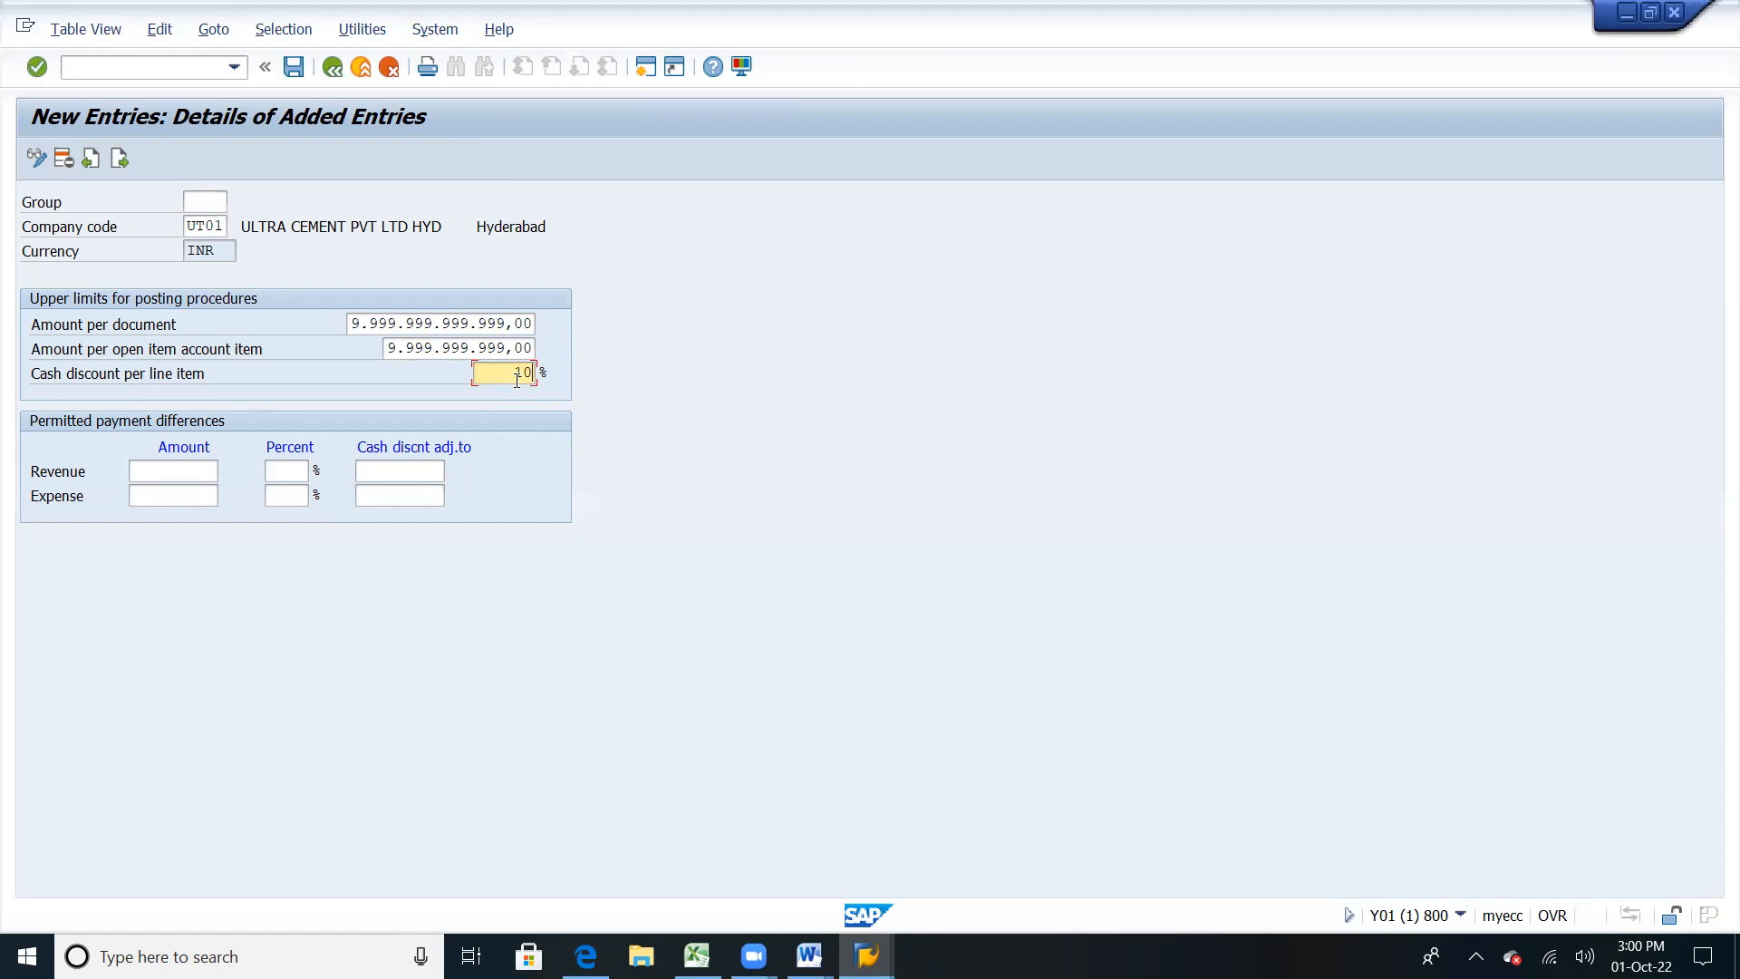
key("Return")
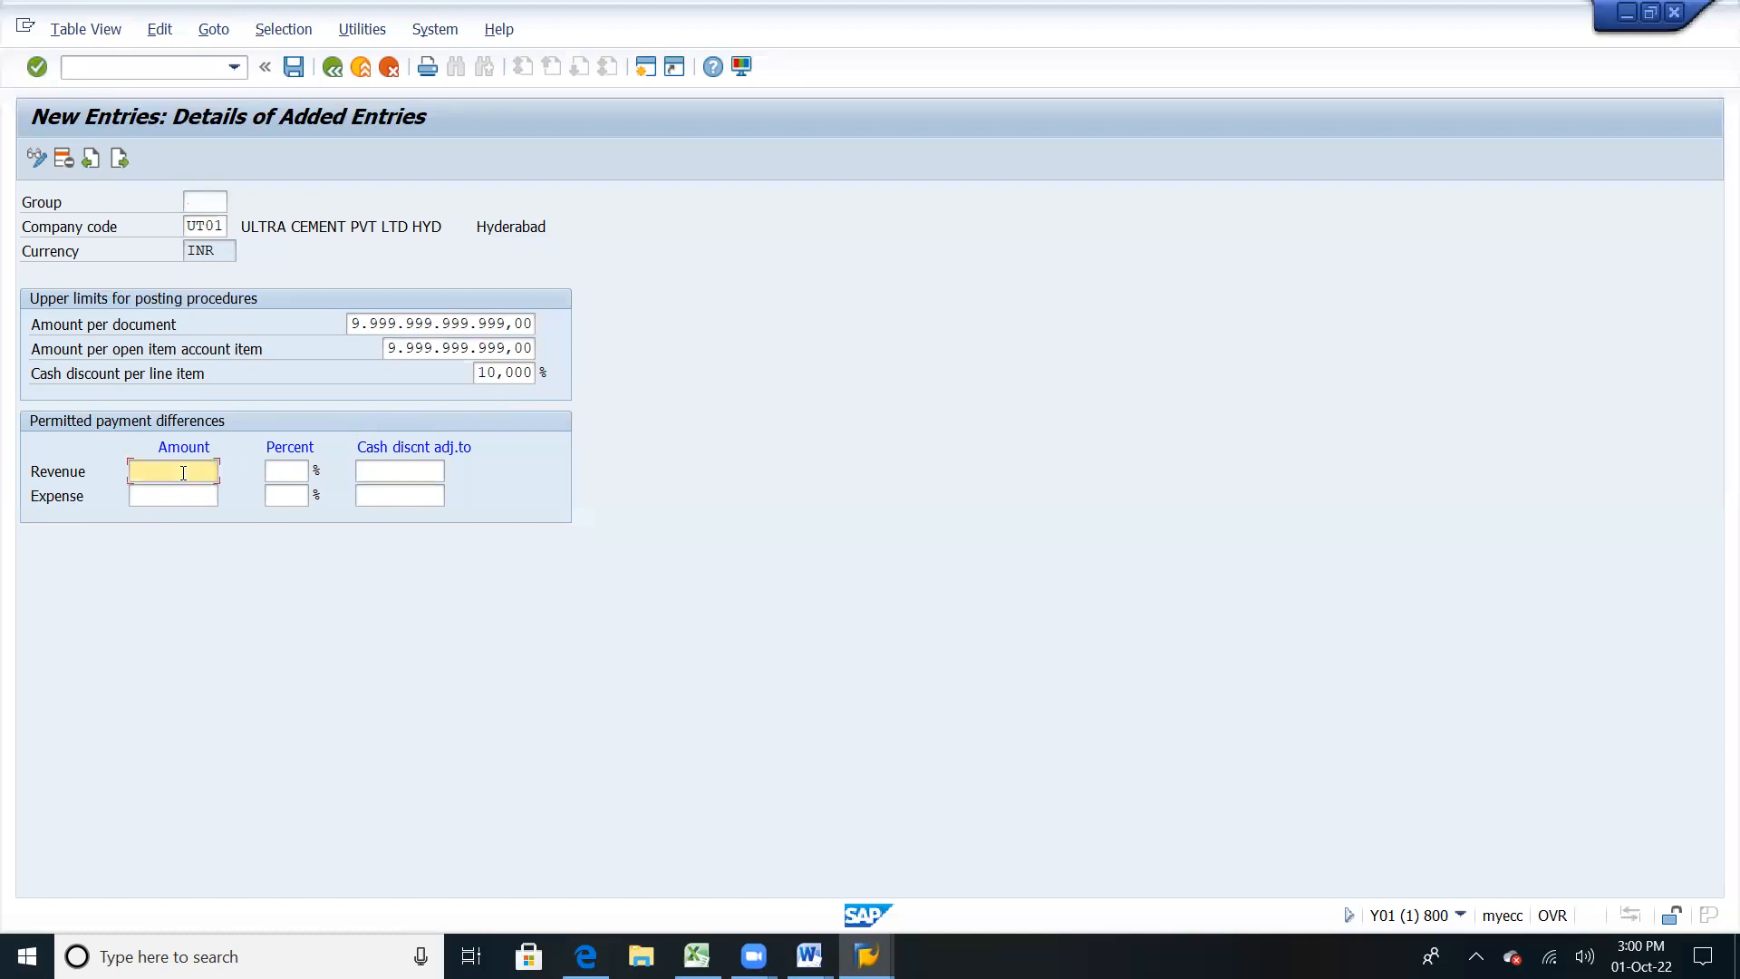
Step: Set the permitted payment differences for both revenue and expense to 10 INR and 1 percent, and validate the entry
type("10")
key("Tab")
type("1")
key("Tab")
key("Tab")
type("10")
key("Tab")
type("1")
key("Return")
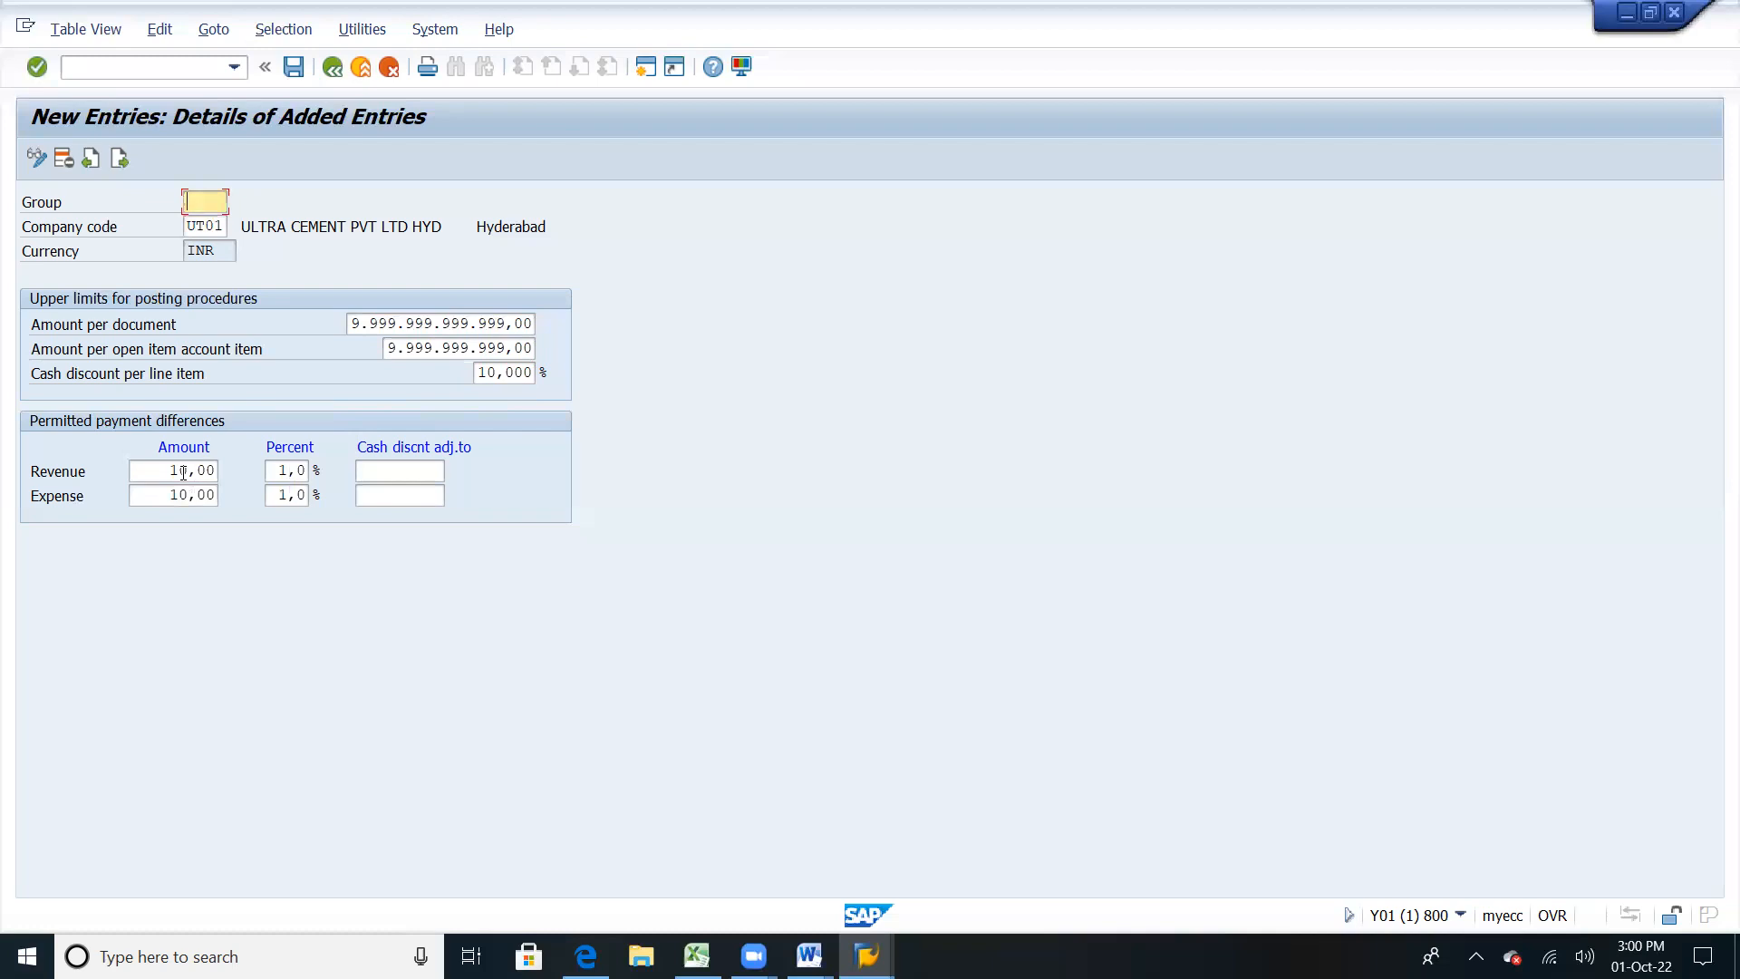
Step: Switch to the Word notes, review the employee tolerance limits and payment difference example, and return to SAP
key("alt+Tab")
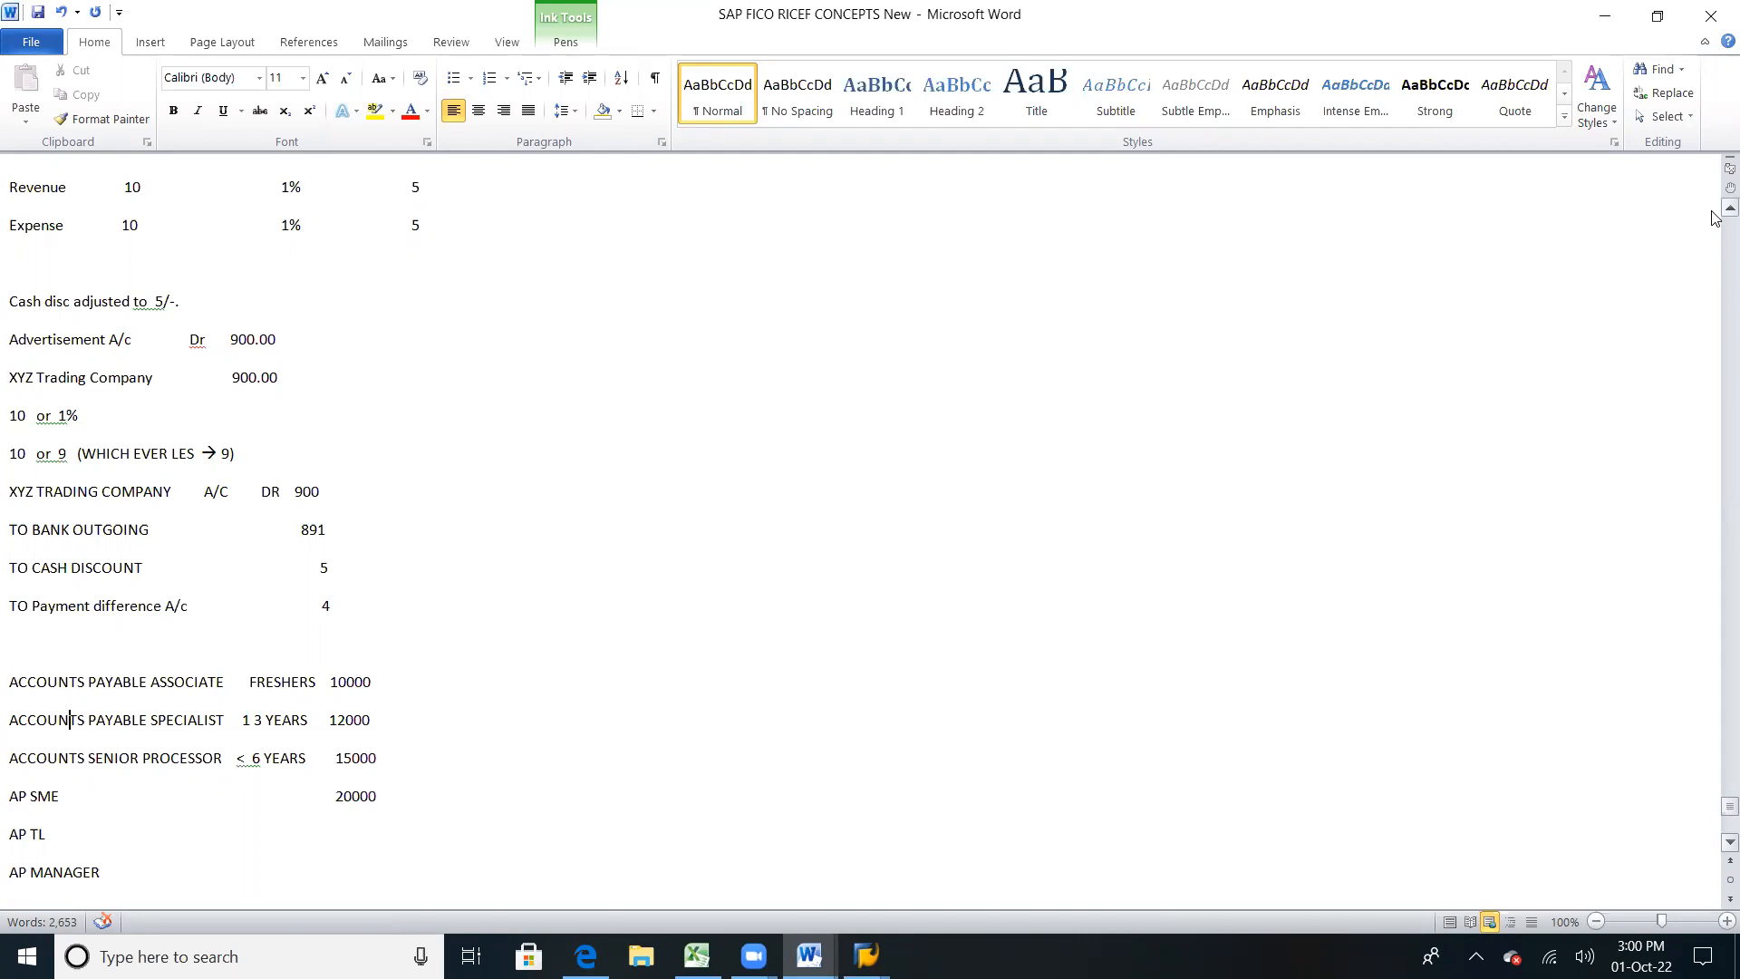
scroll(1713, 218, "up", 1)
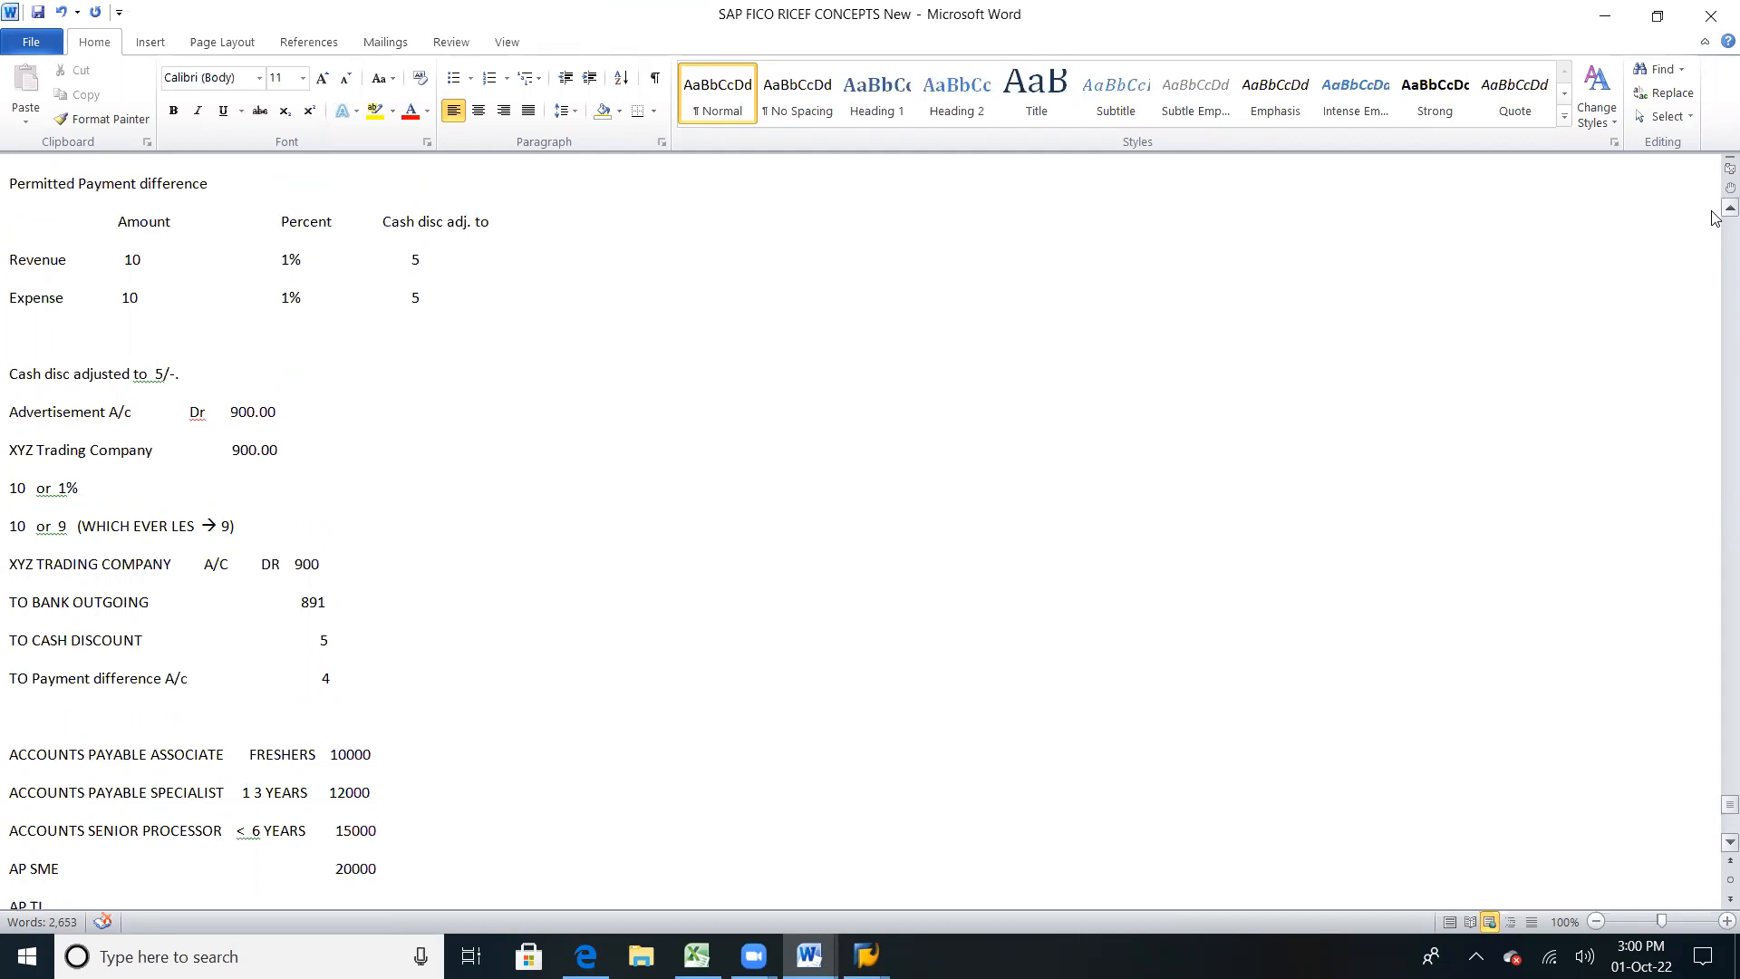
scroll(1712, 217, "up", 2)
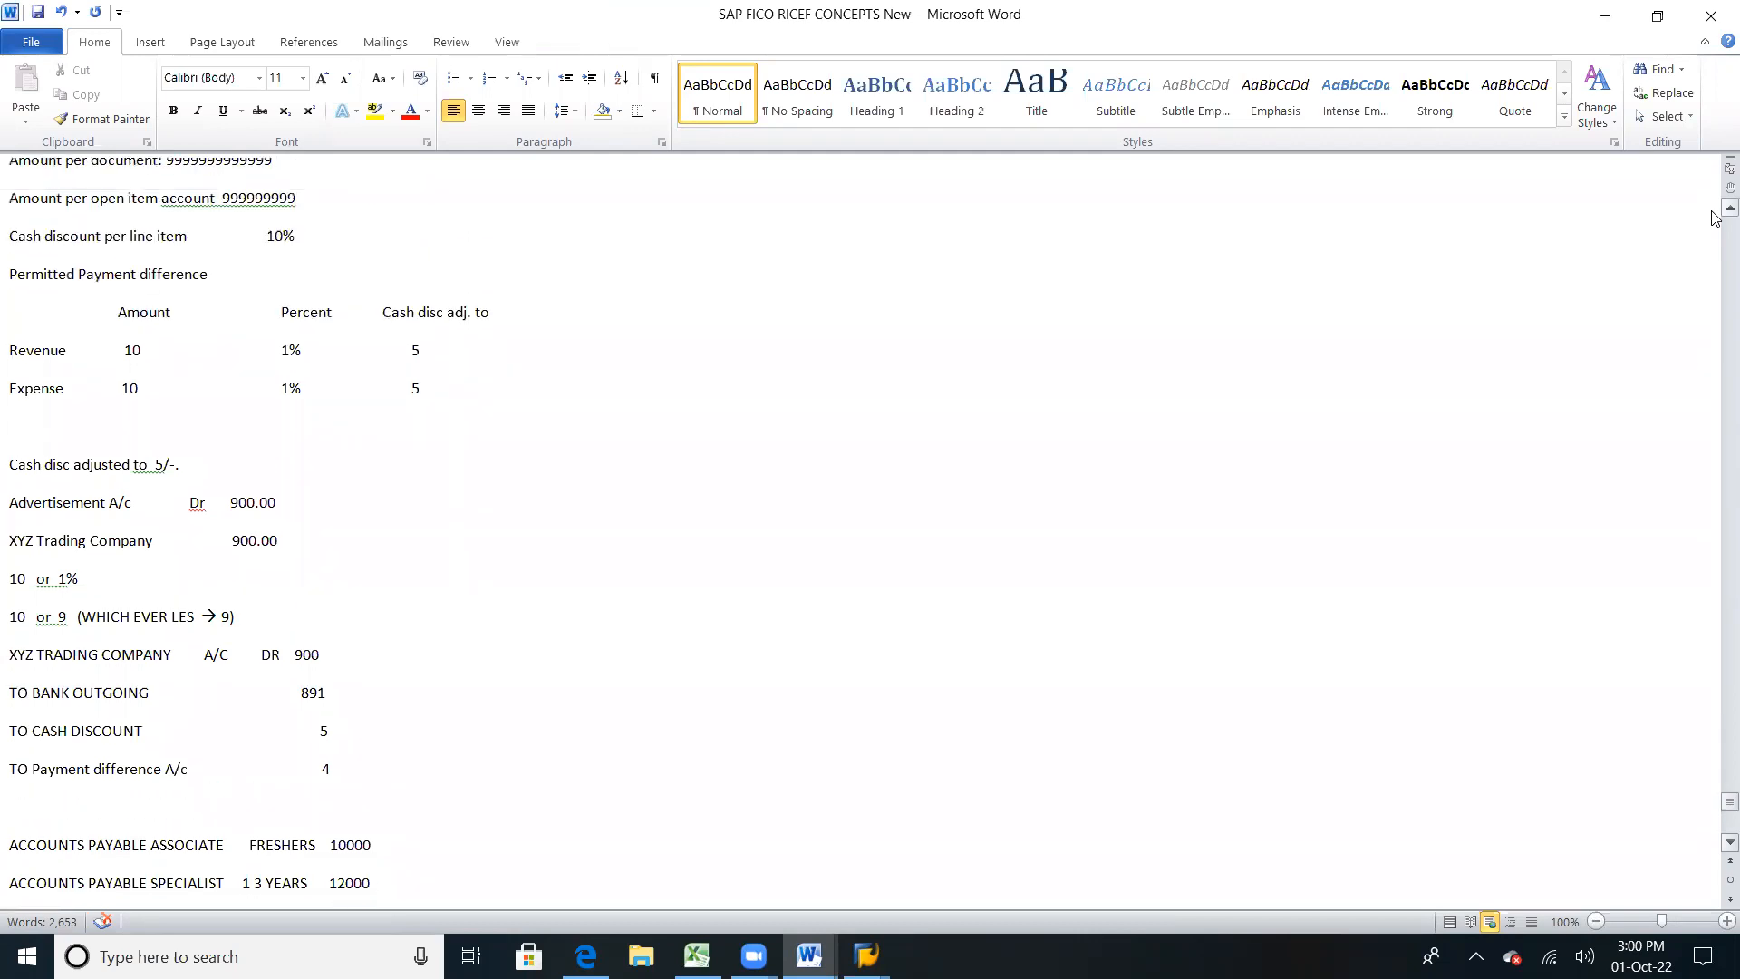
scroll(1713, 217, "up", 1)
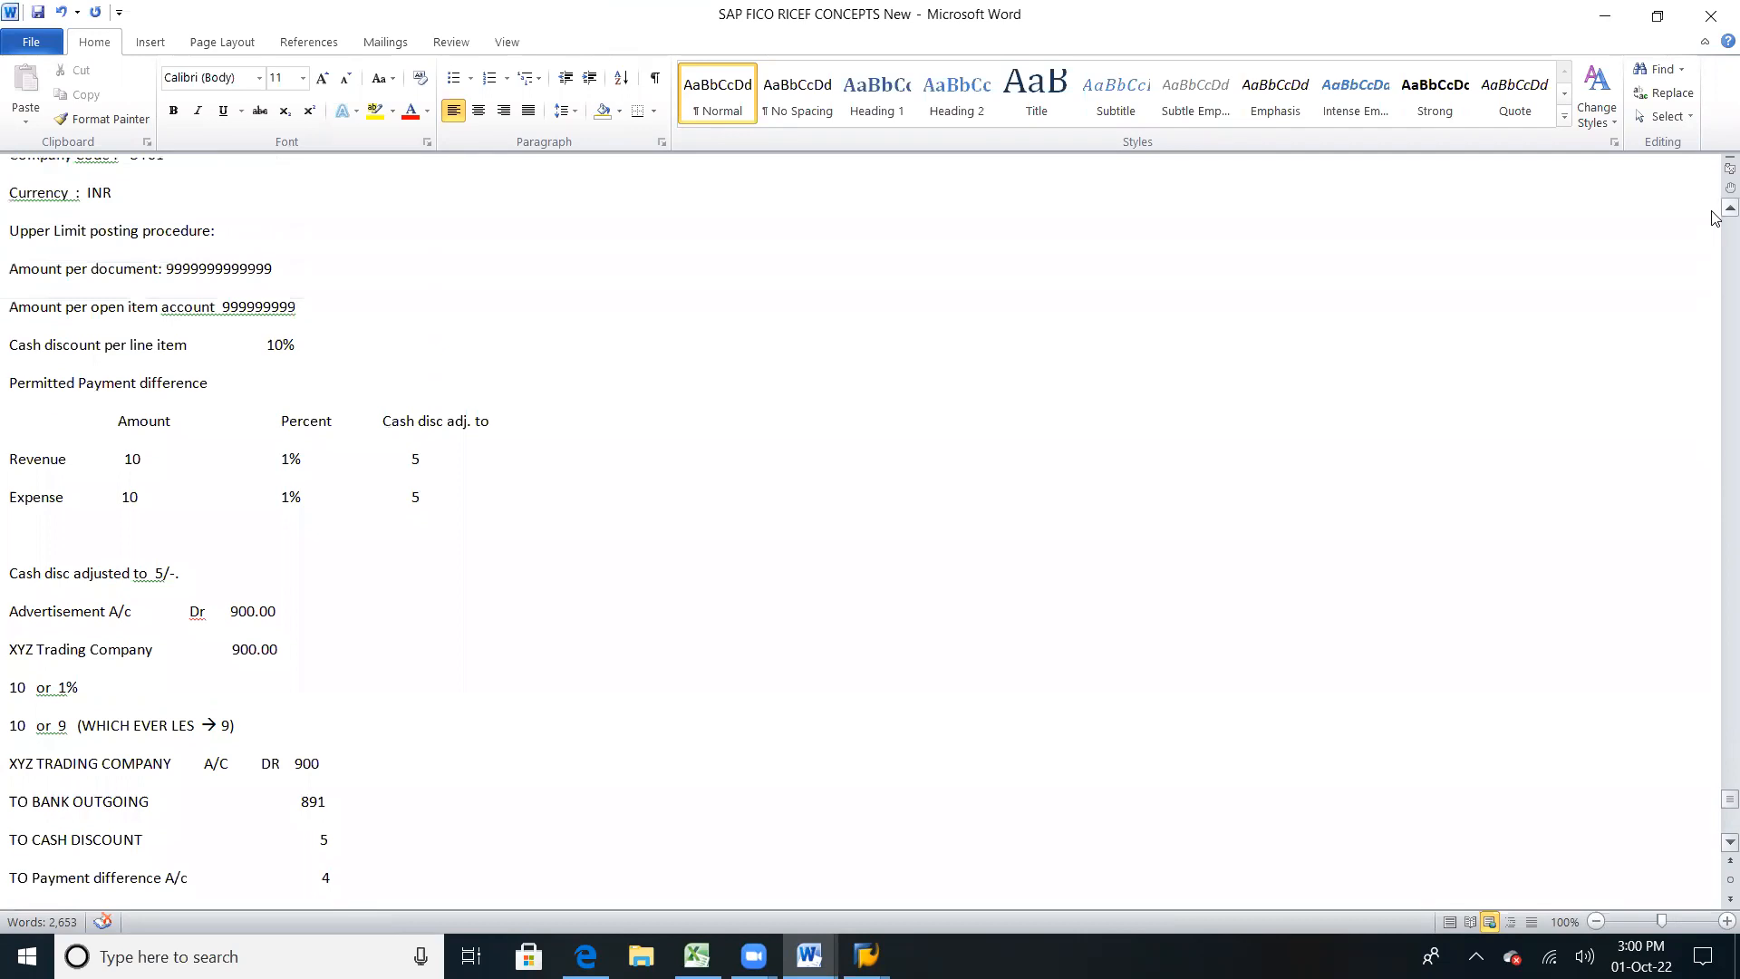
key("alt+Tab")
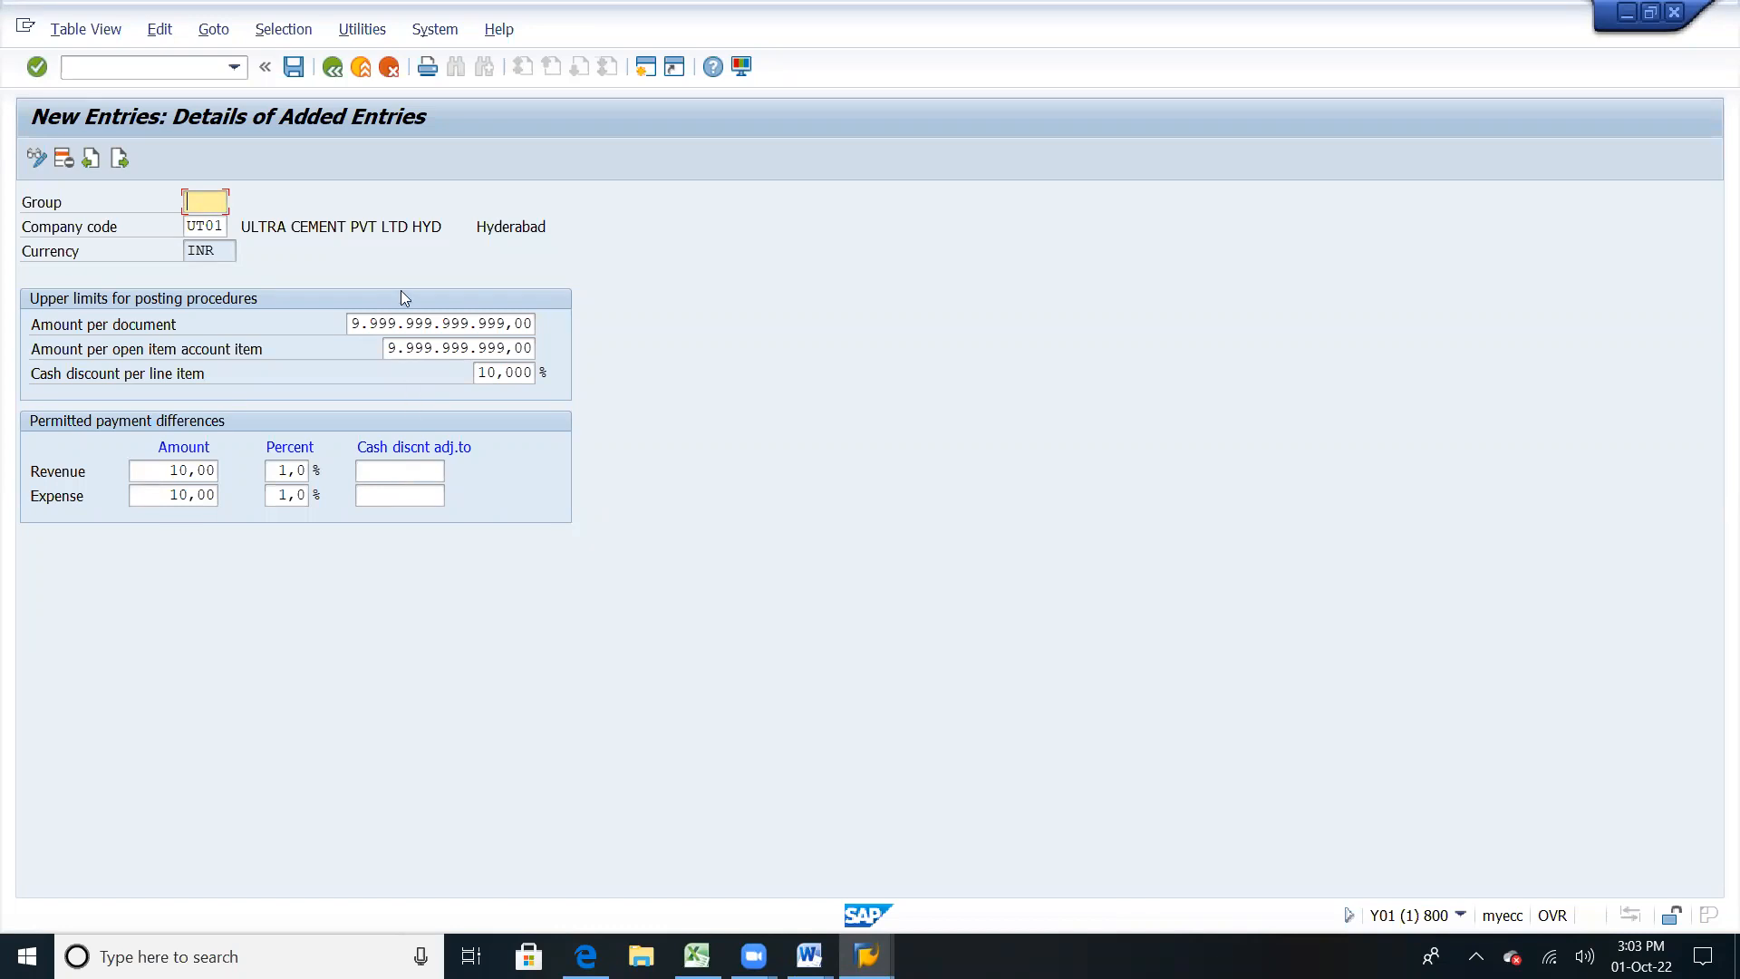
Step: Save the UT01 employee tolerance group to the customizing request and return to the overview list
left_click(294, 68)
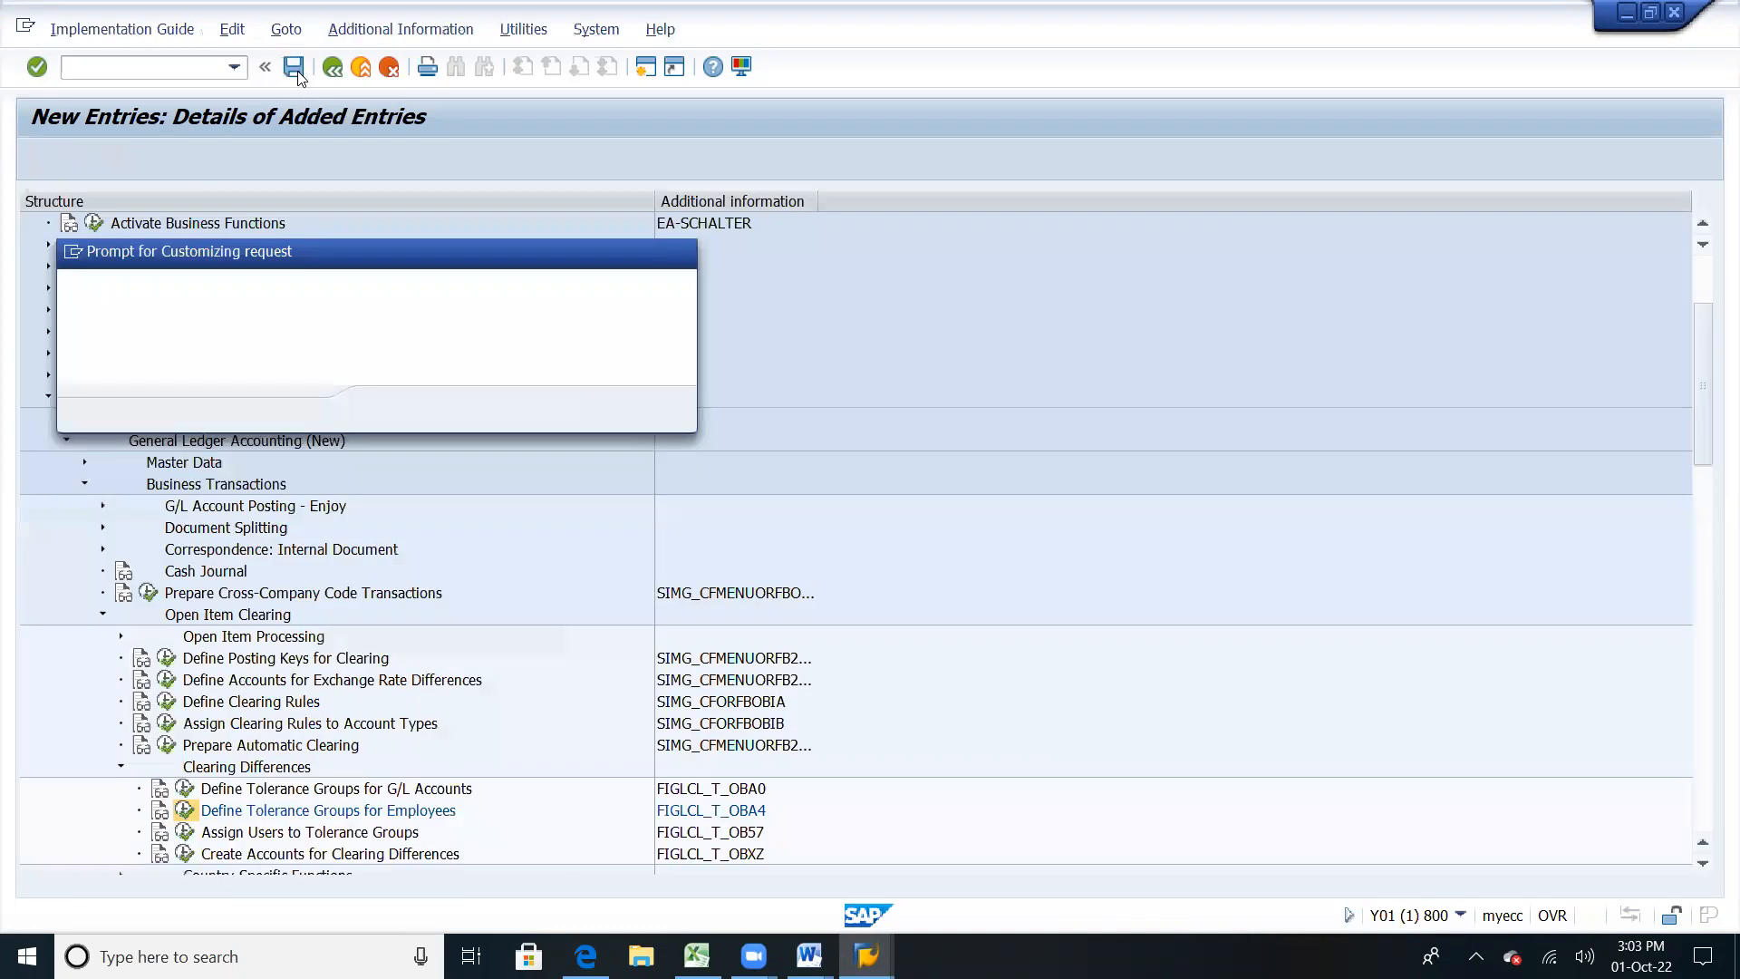
left_click(390, 410)
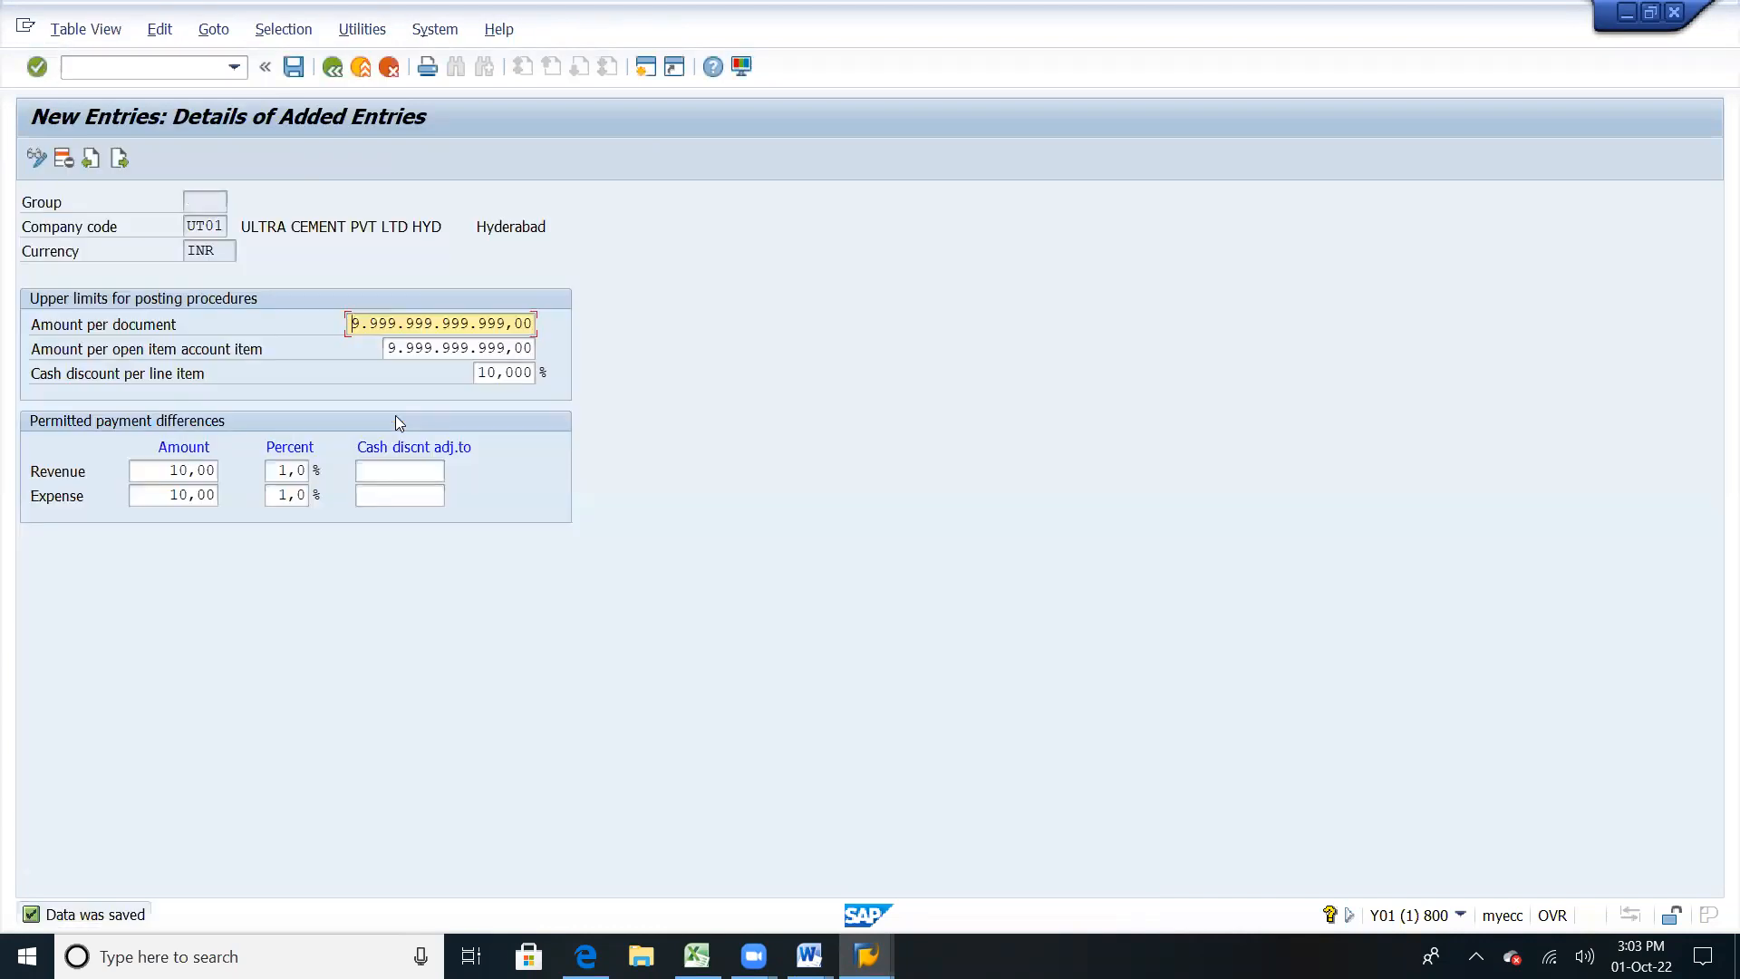
left_click(333, 68)
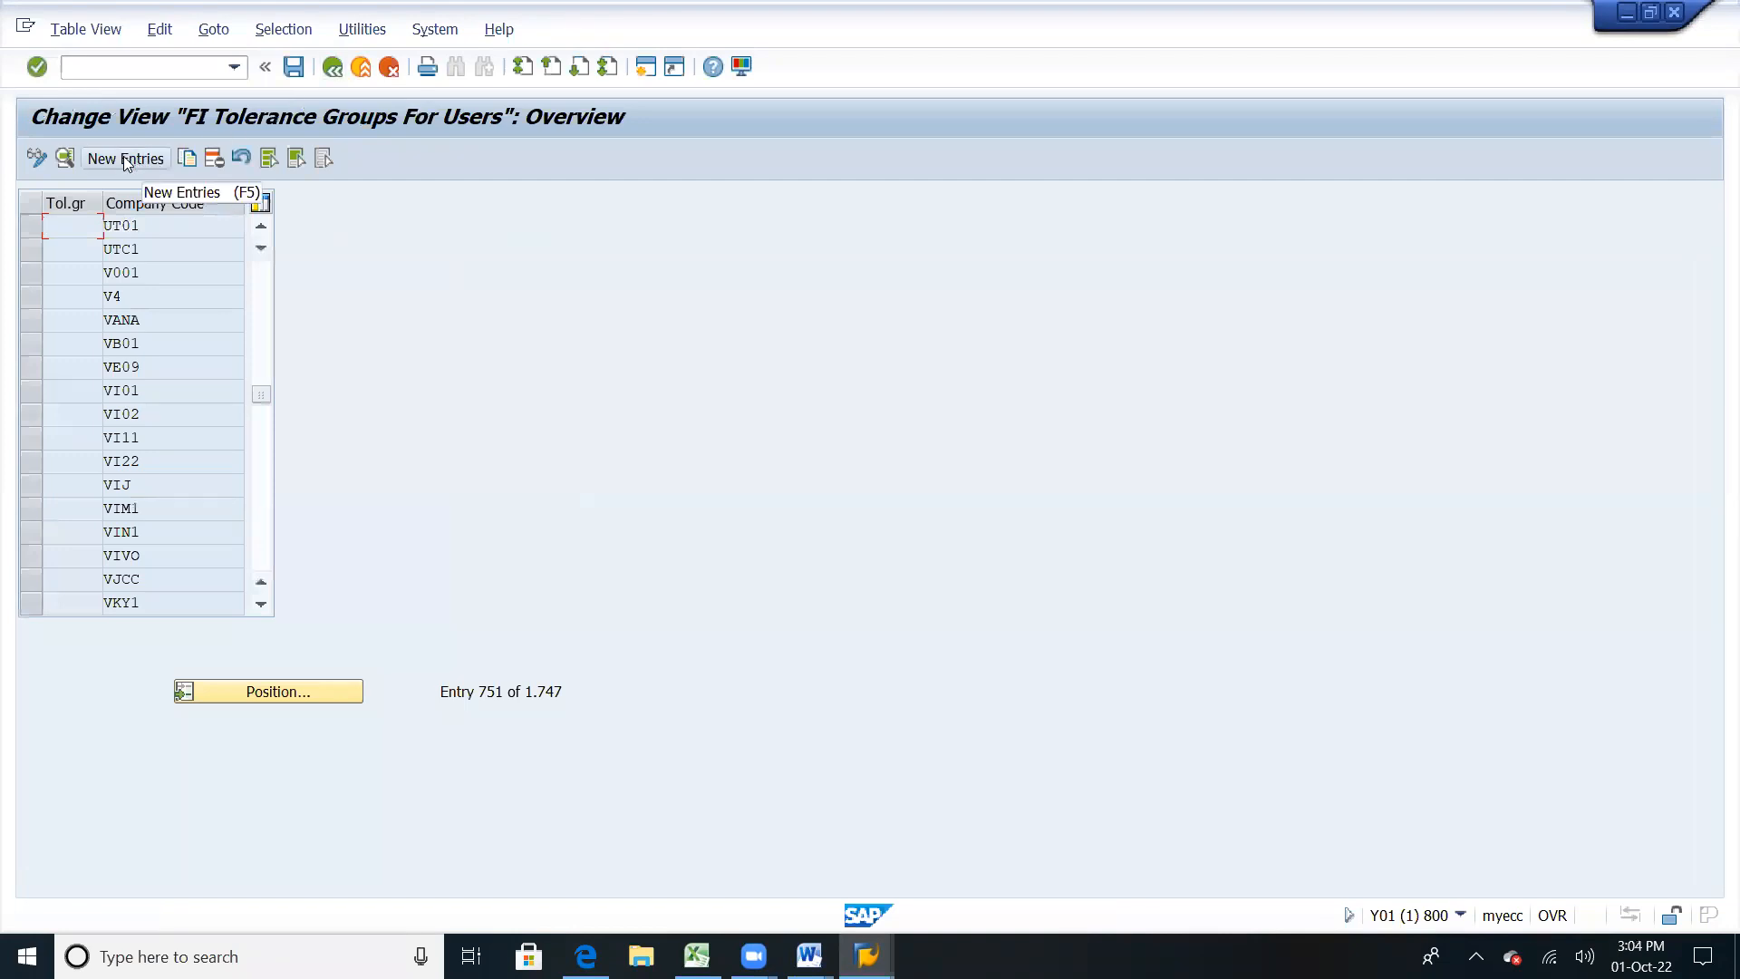
Step: Copy the UT01 employee tolerance group to company code UT02, ULTRA STEELS PVT LTD MUM
left_click(29, 230)
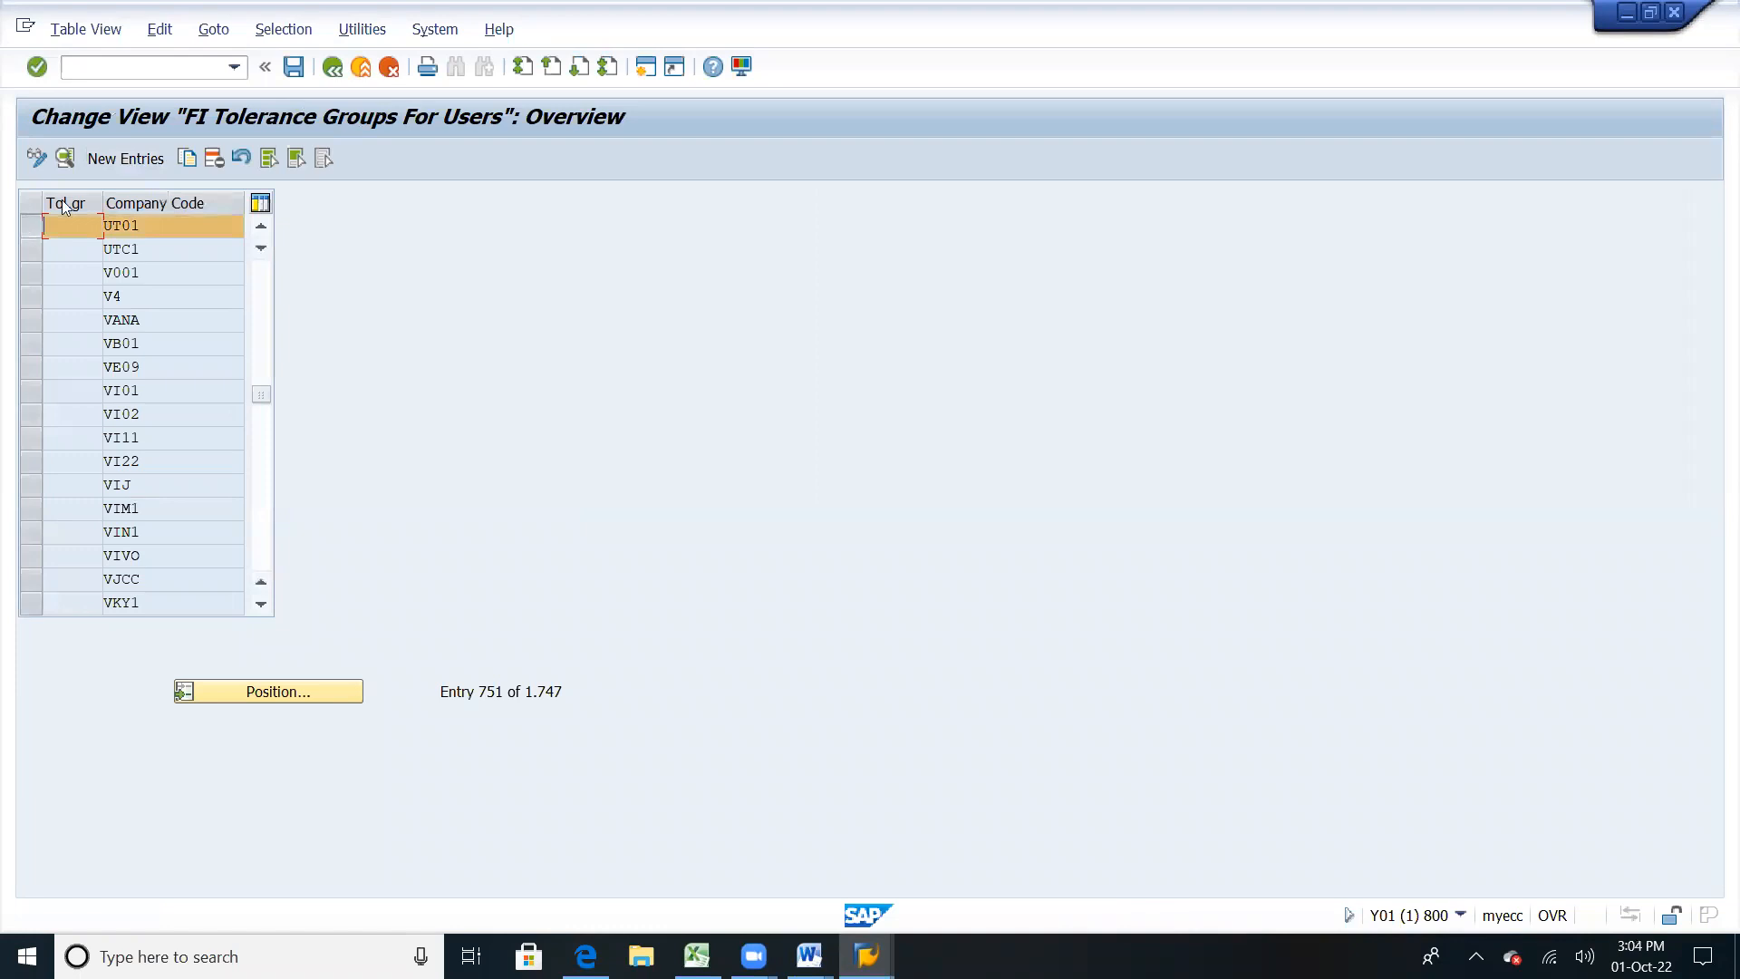
left_click(186, 162)
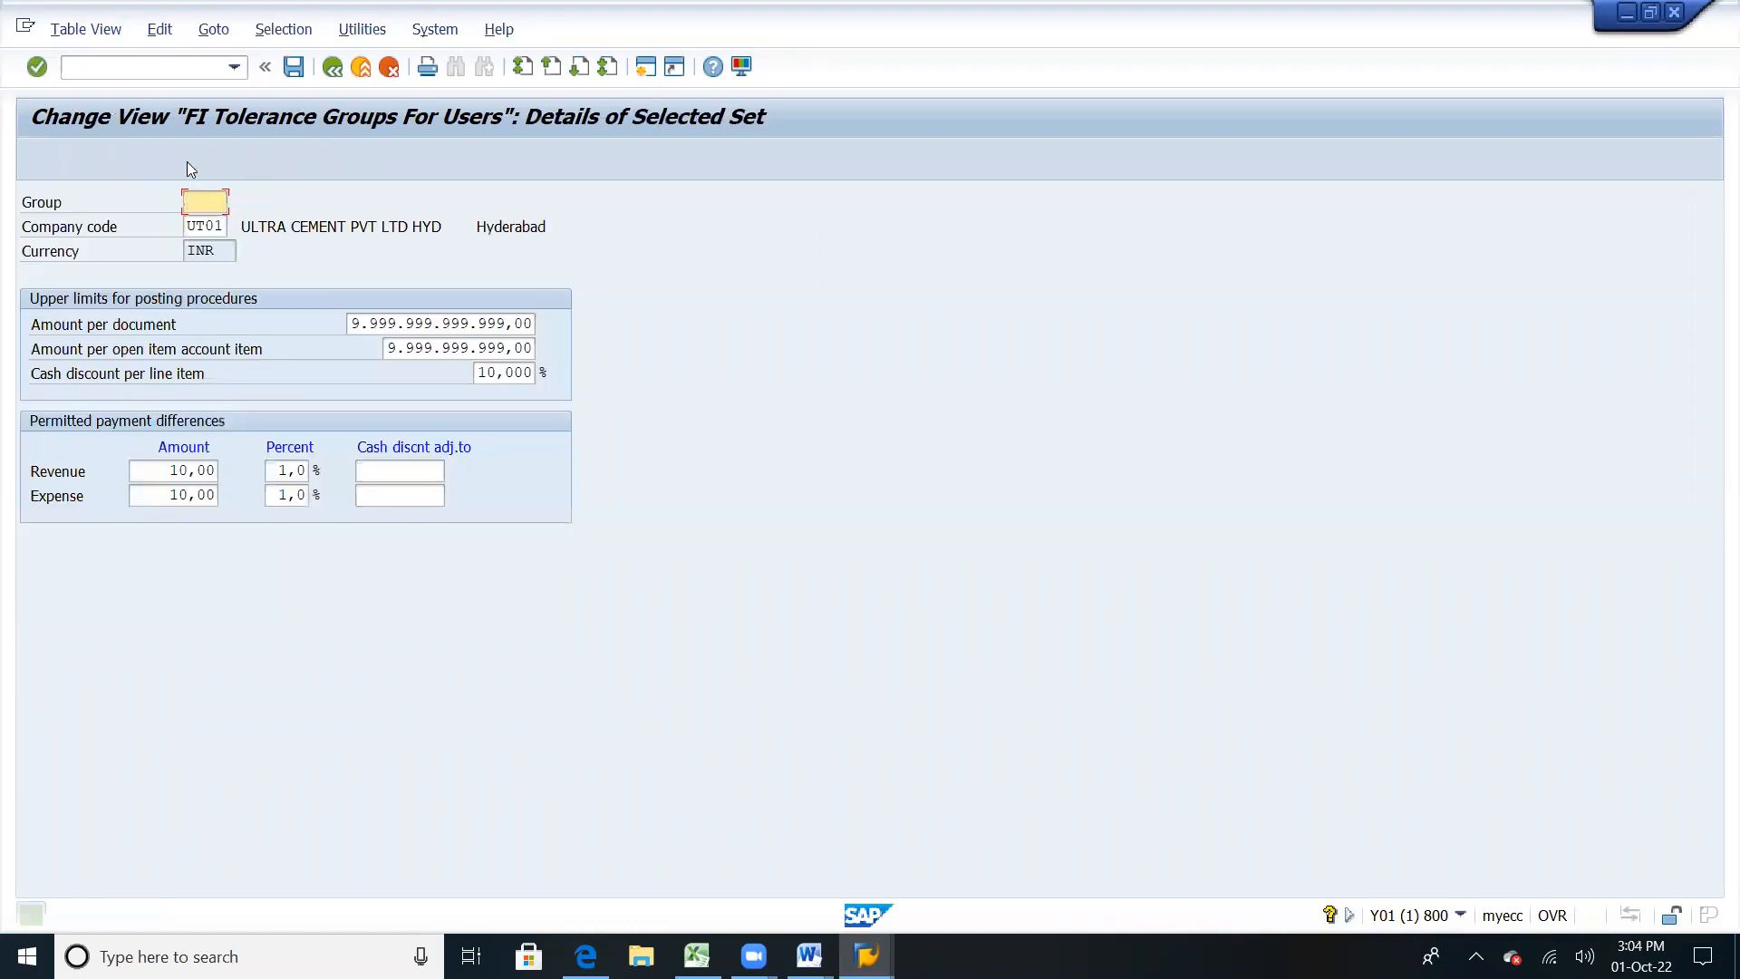
left_click(224, 230)
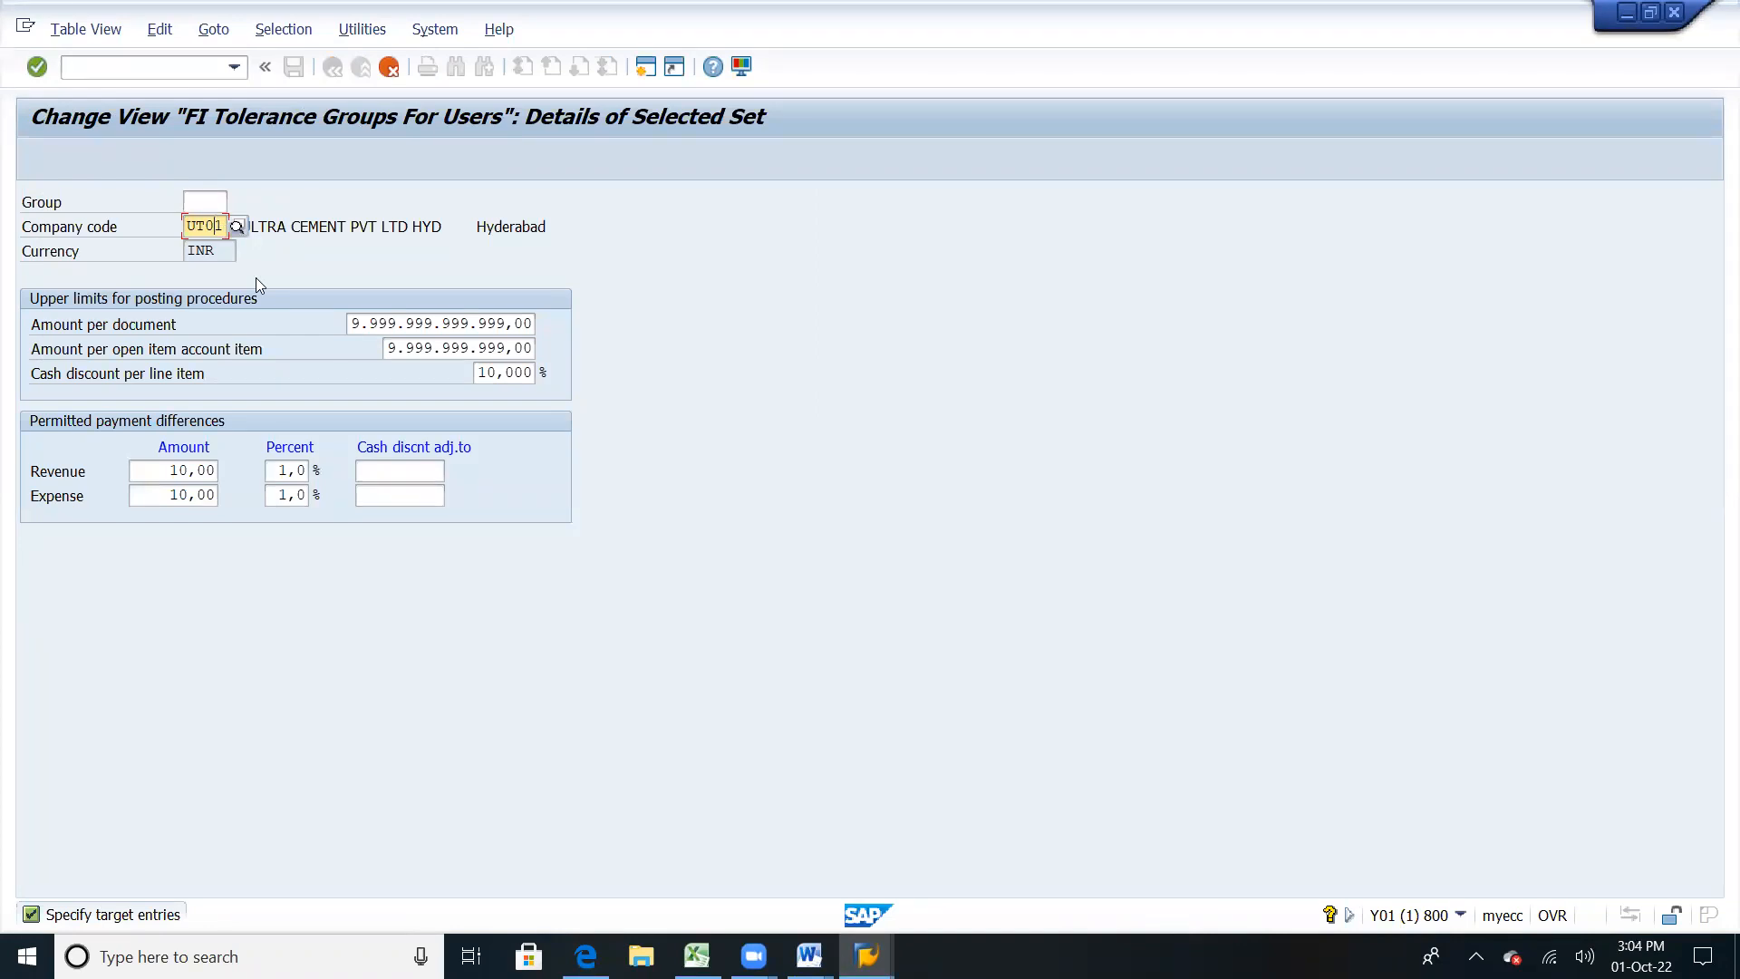
type("2")
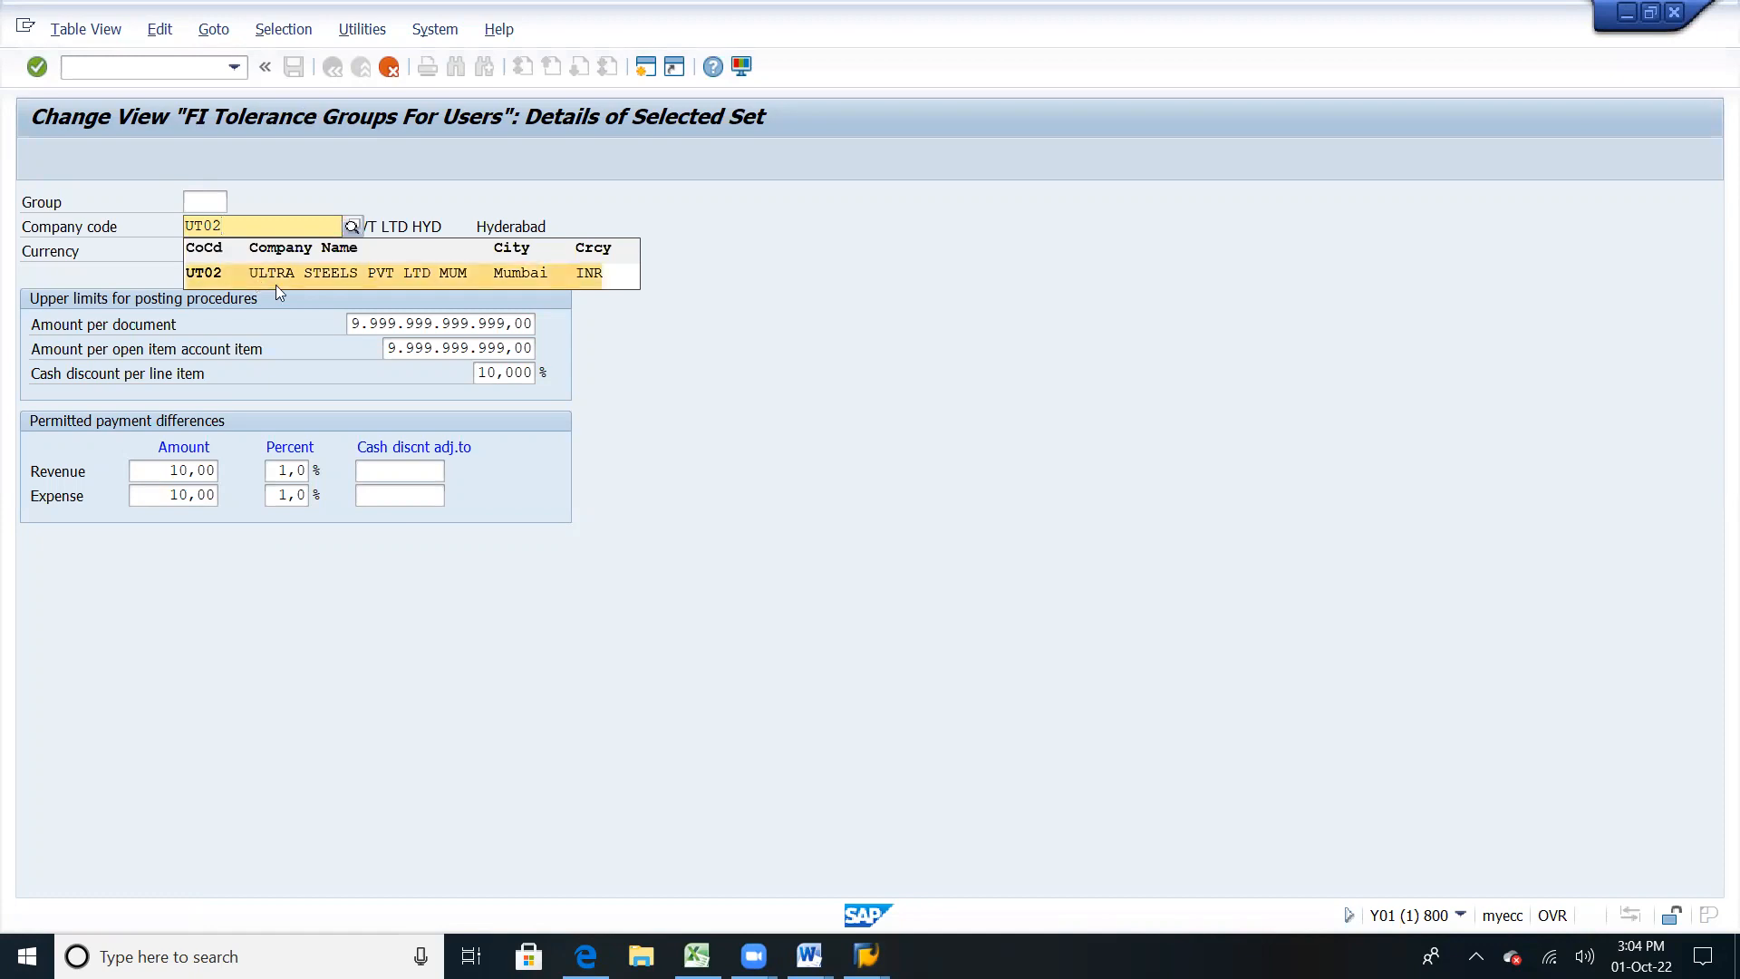
left_click(275, 284)
key("Return")
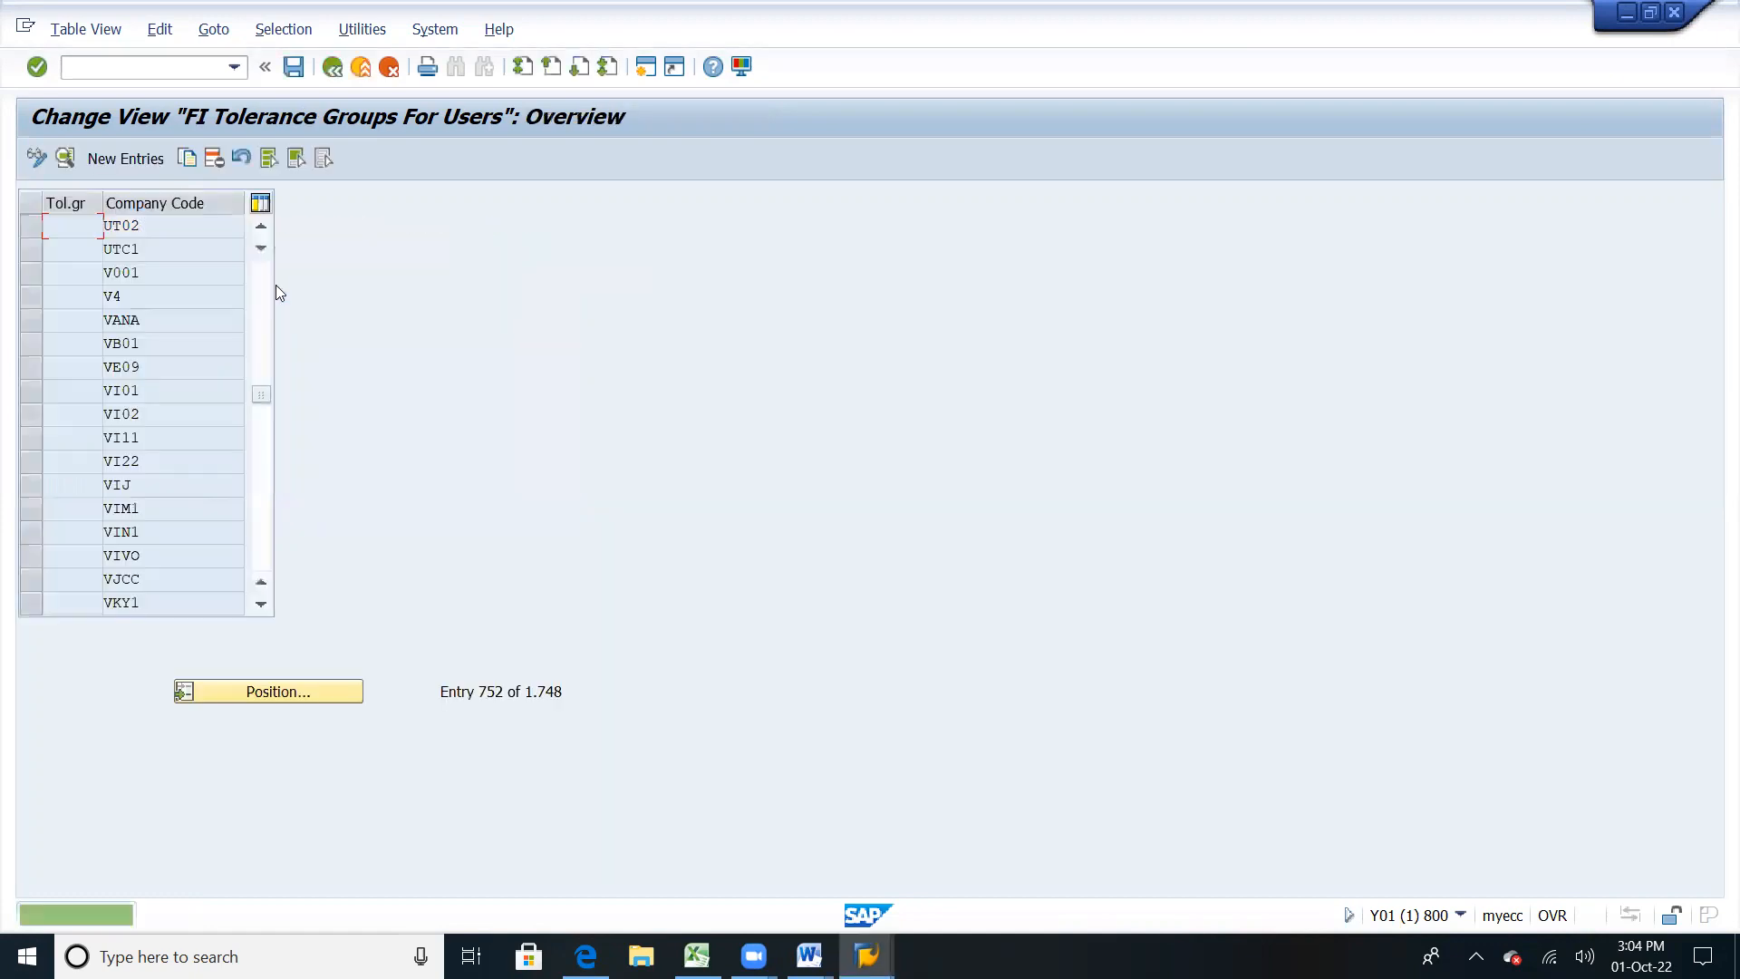
Step: Check the details of the copied UT02 tolerance group, save it and return to the overview list
left_click(38, 227)
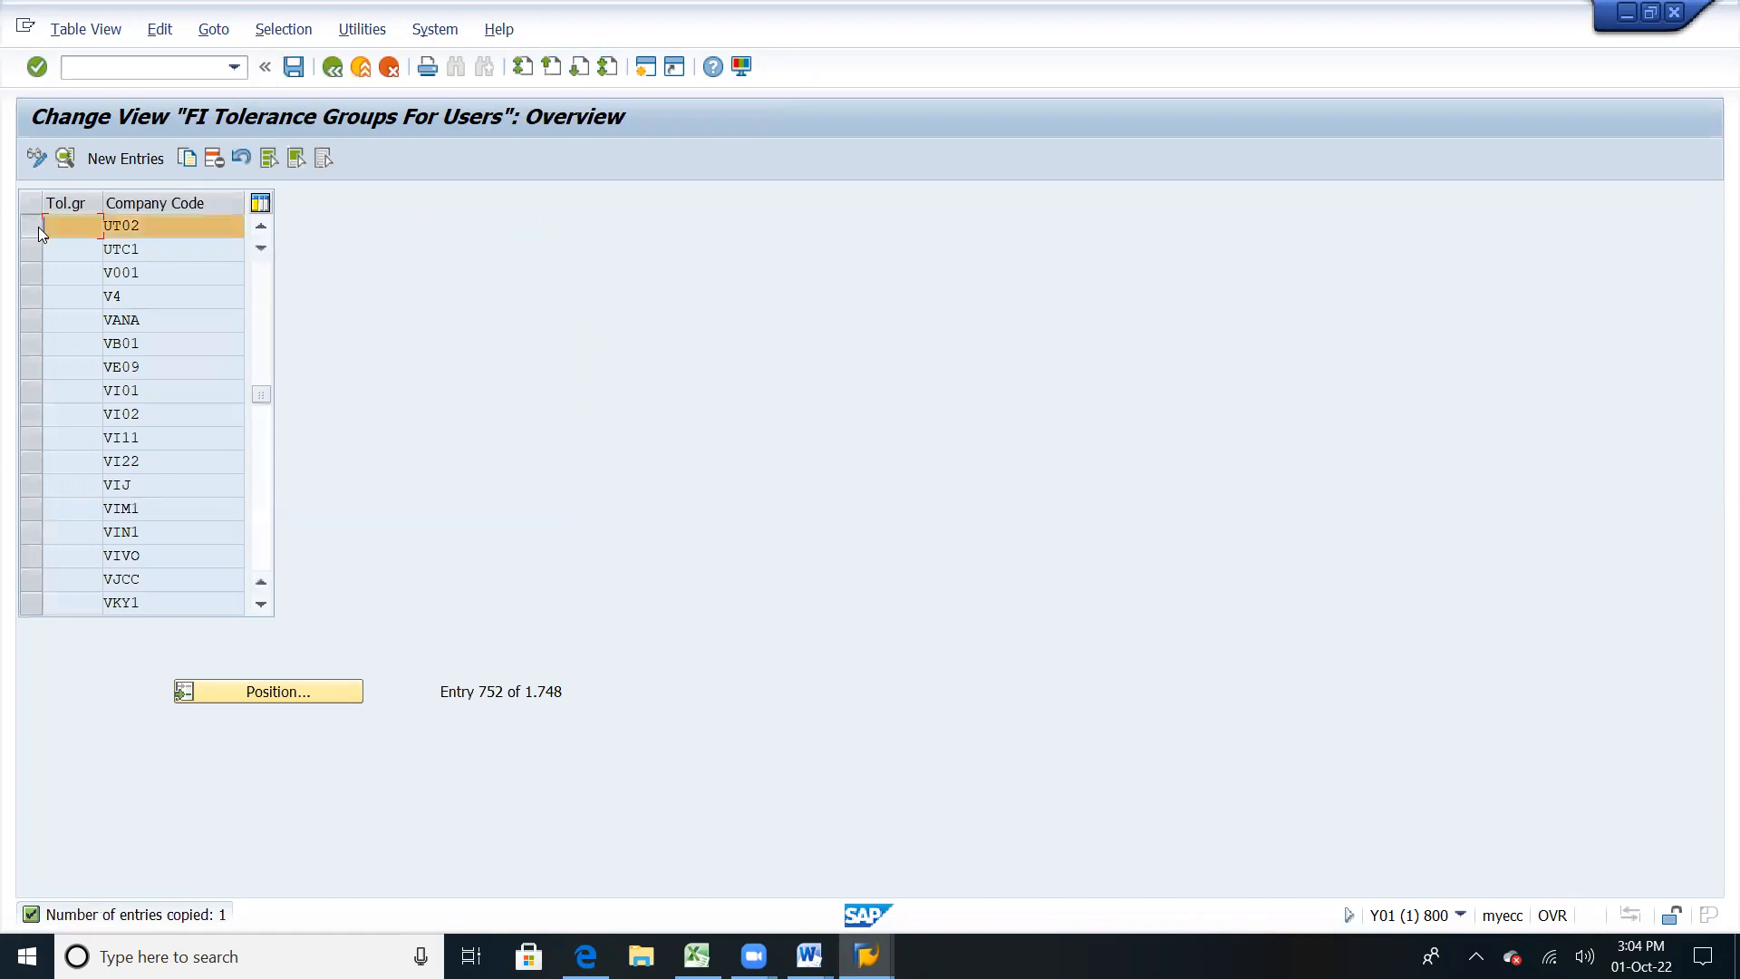
left_click(64, 159)
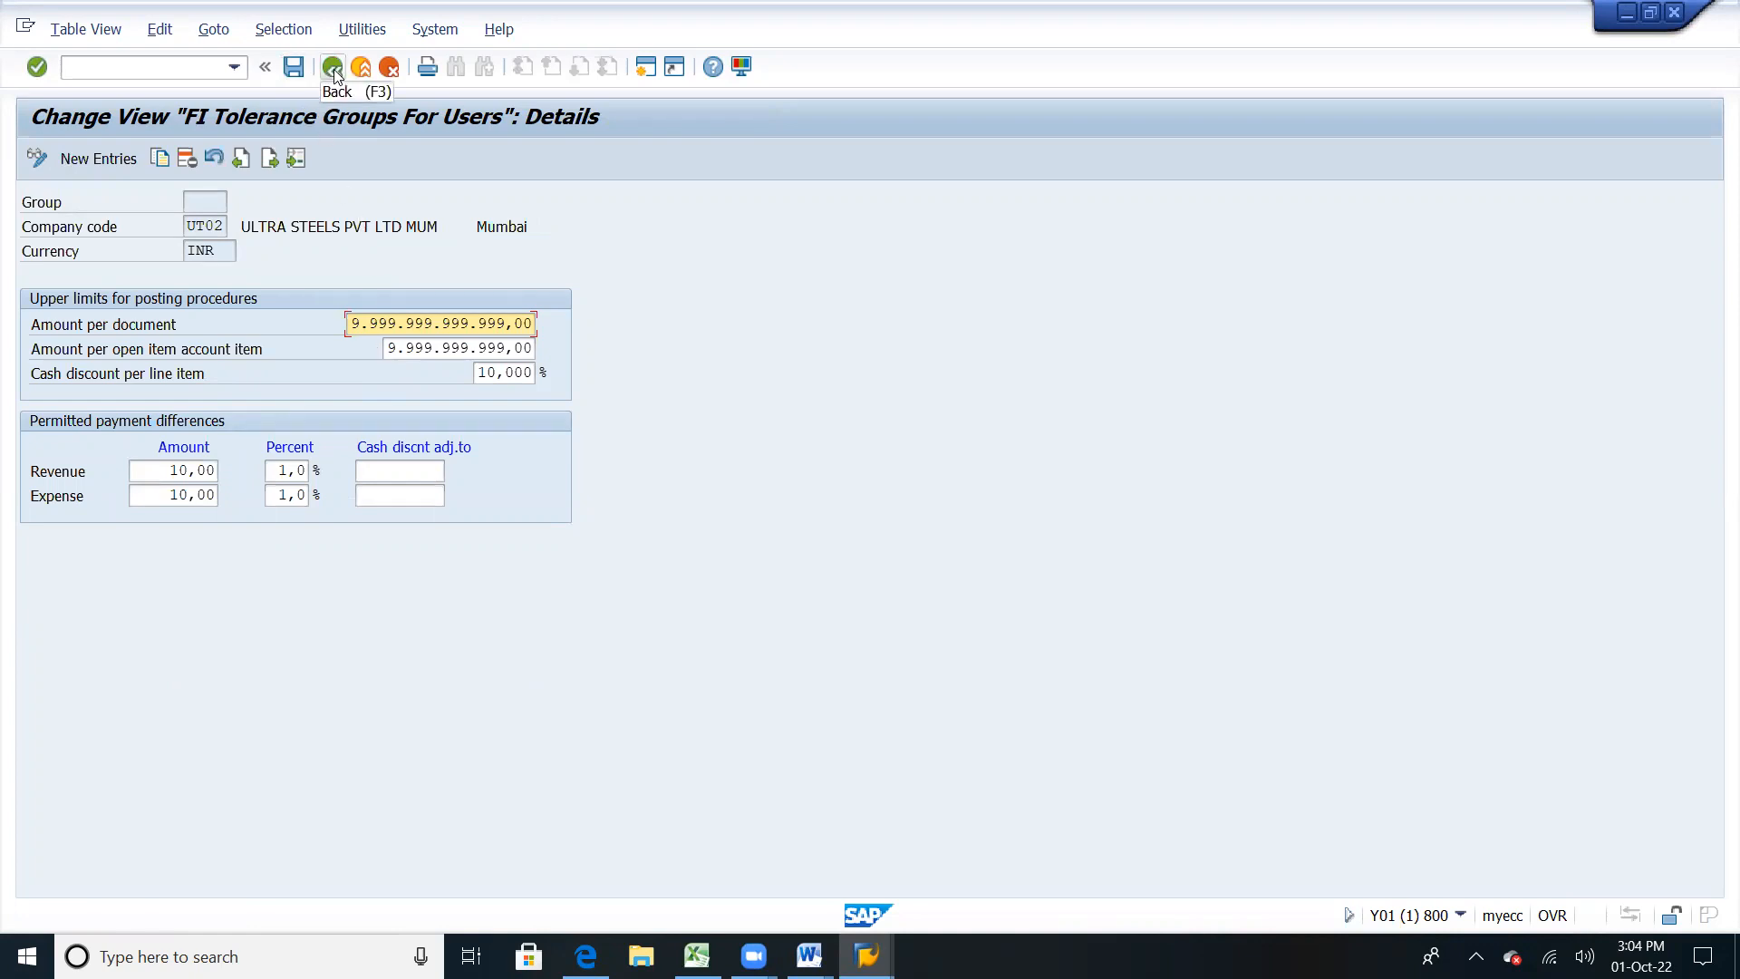
left_click(292, 70)
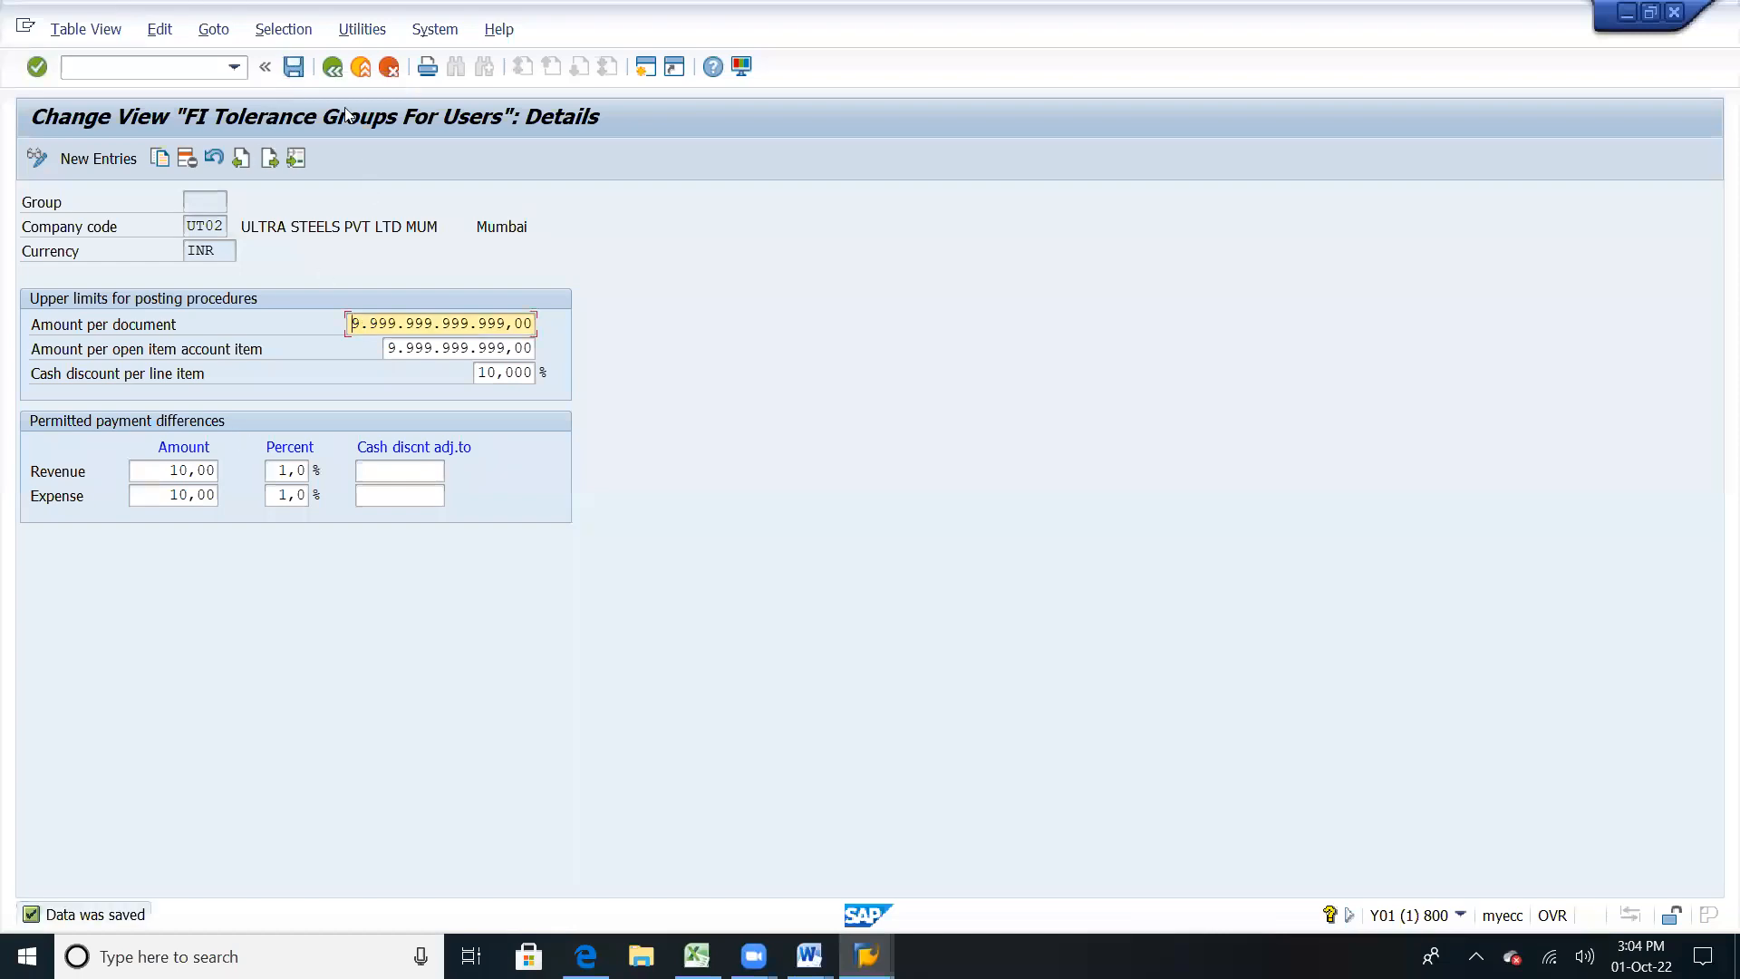
left_click(333, 70)
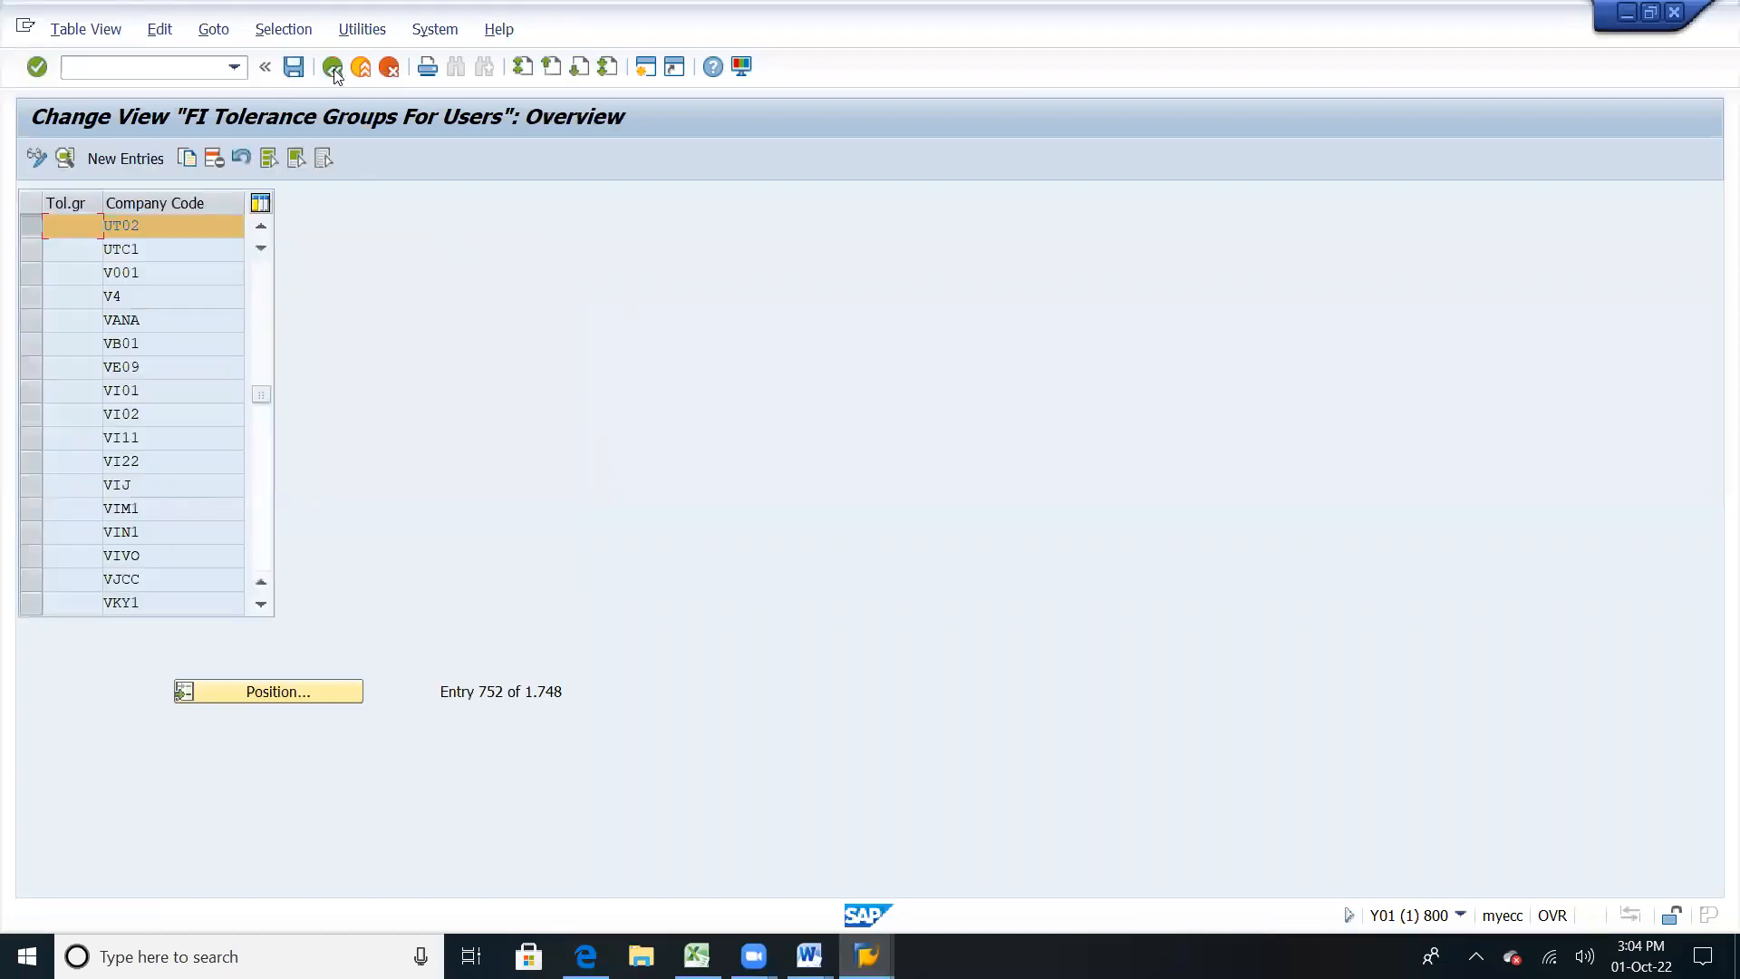
Step: Copy the UT01 employee tolerance group to company code UU01, ULTRA TECH STEELS INC., and open the copy's details
left_click(261, 226)
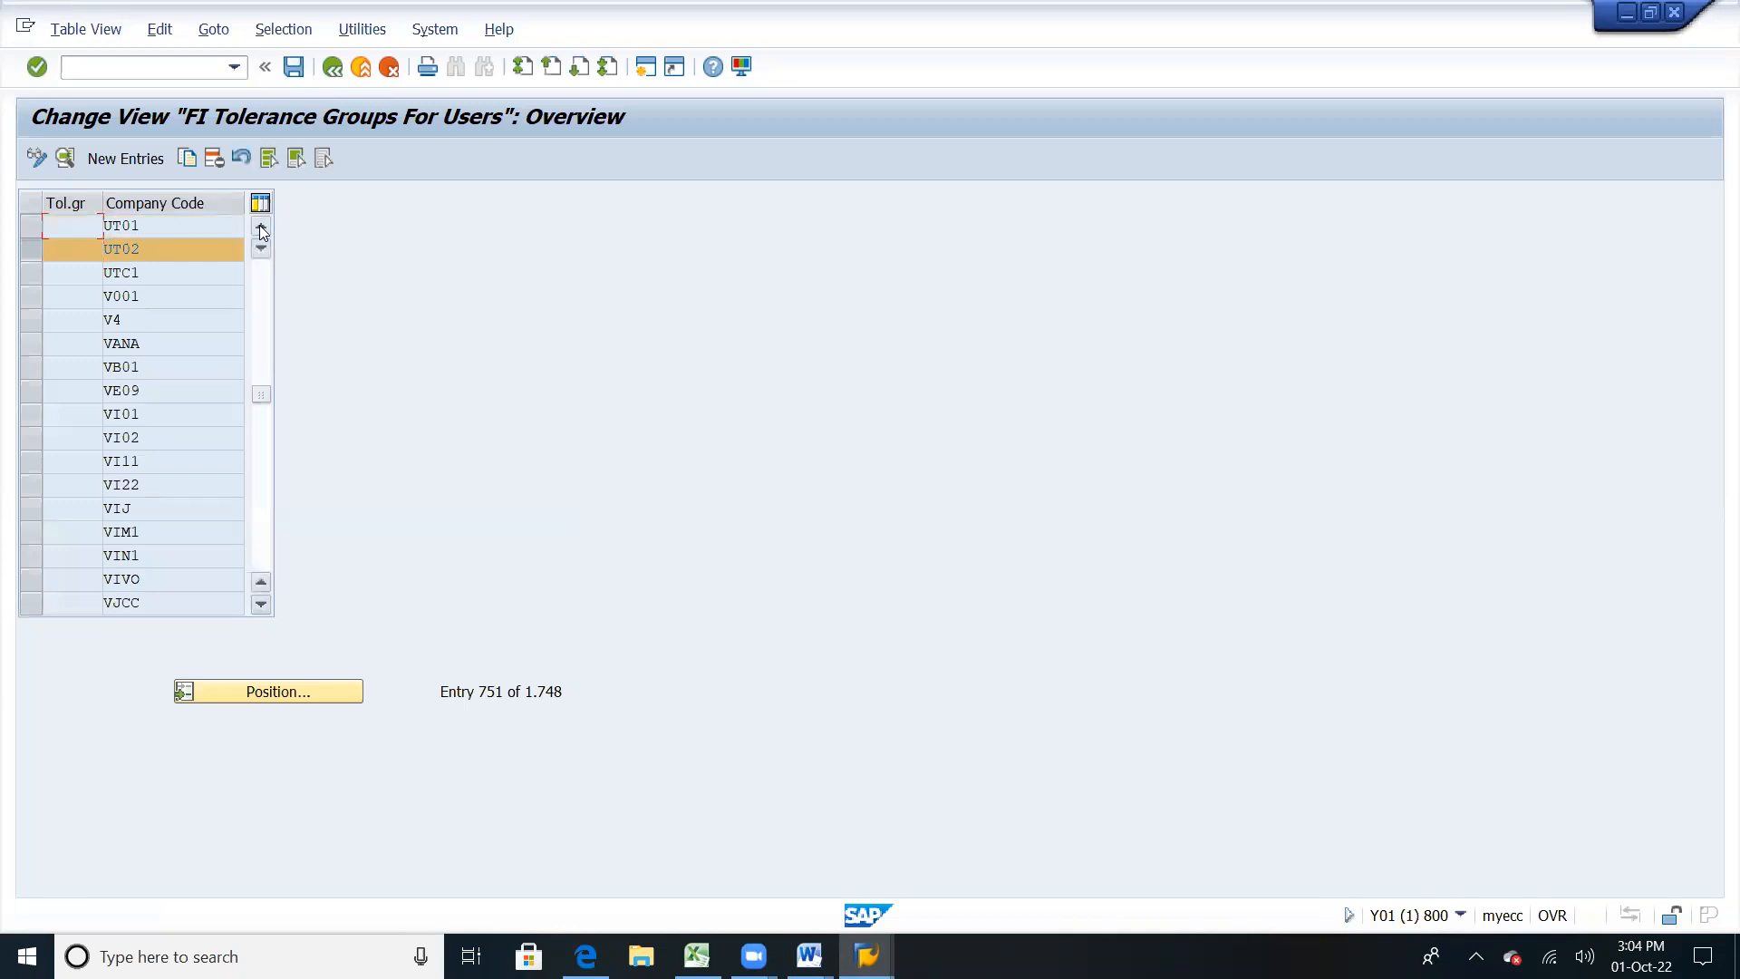
left_click(42, 225)
left_click(26, 254)
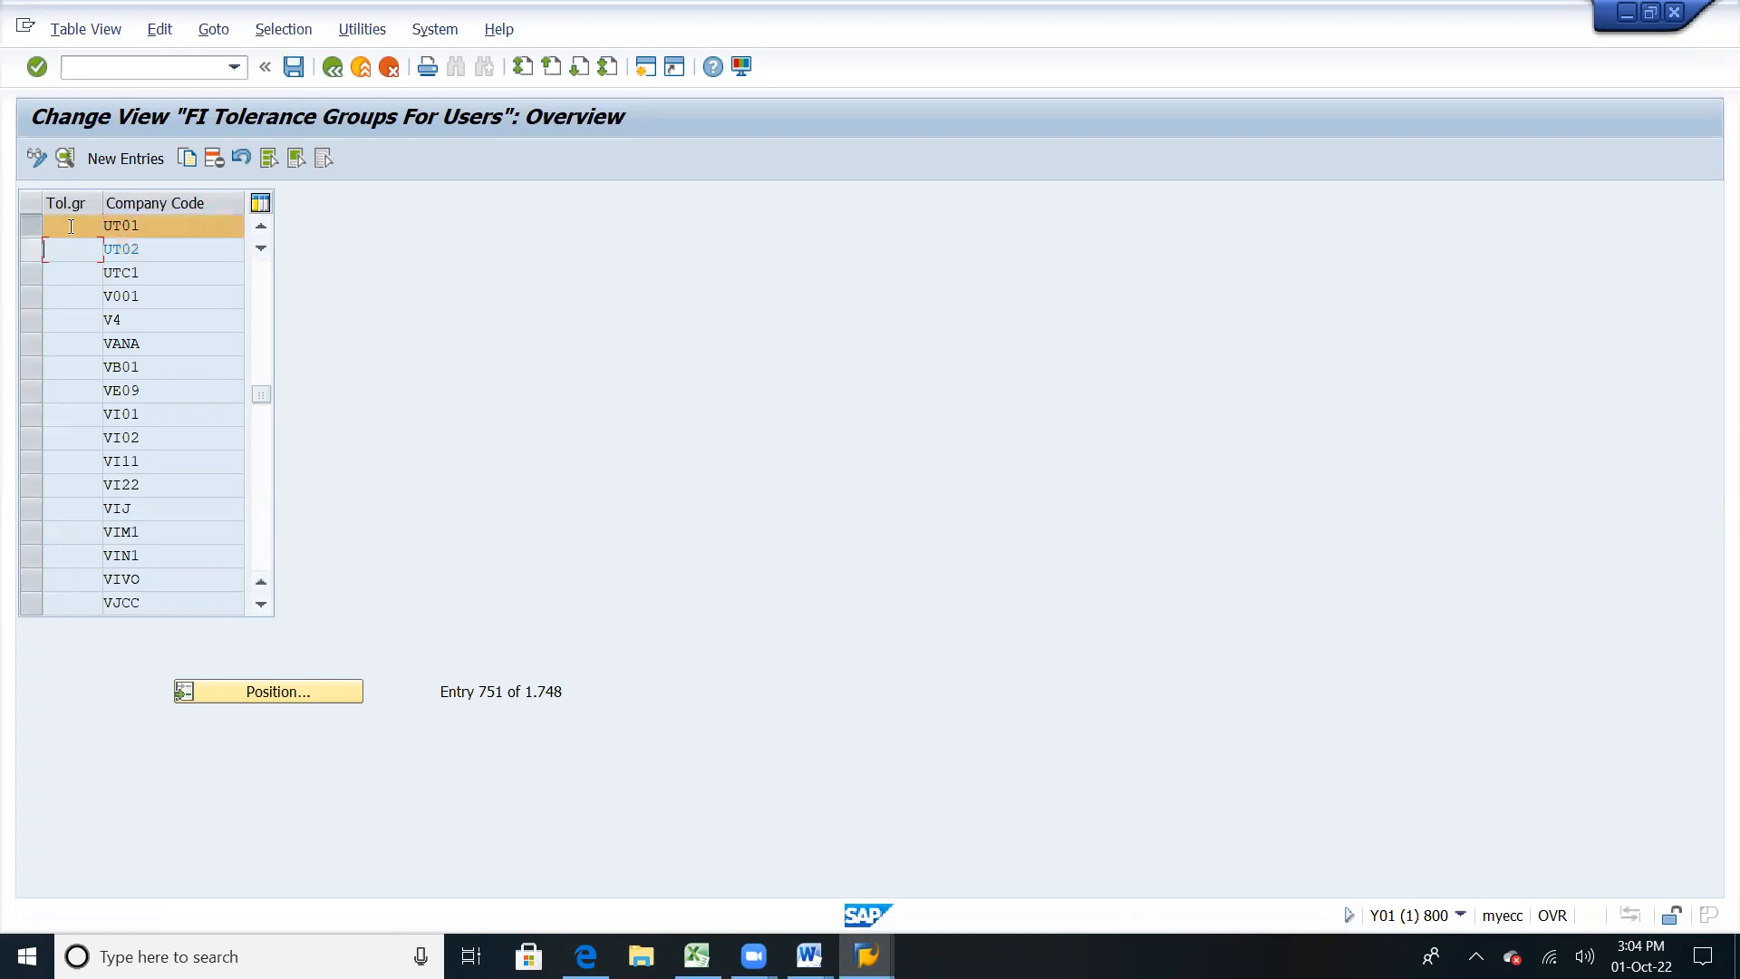
left_click(189, 158)
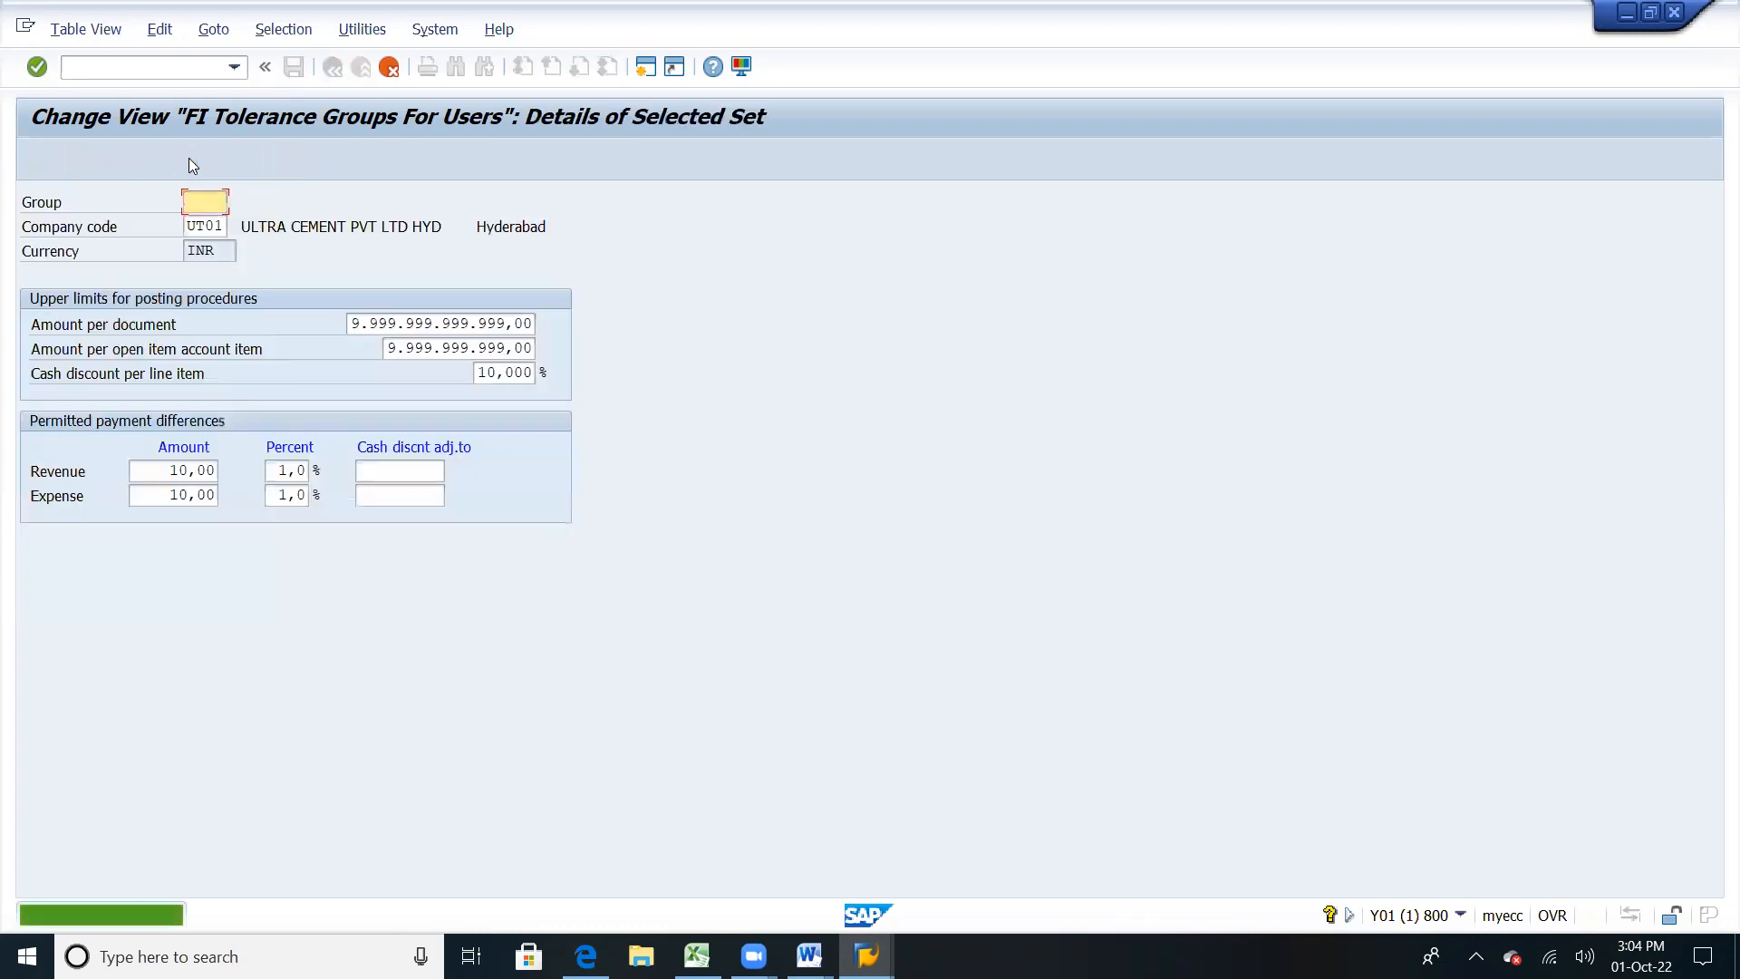
left_click(198, 226)
key("Delete")
key("Delete")
key("Delete")
type("UU")
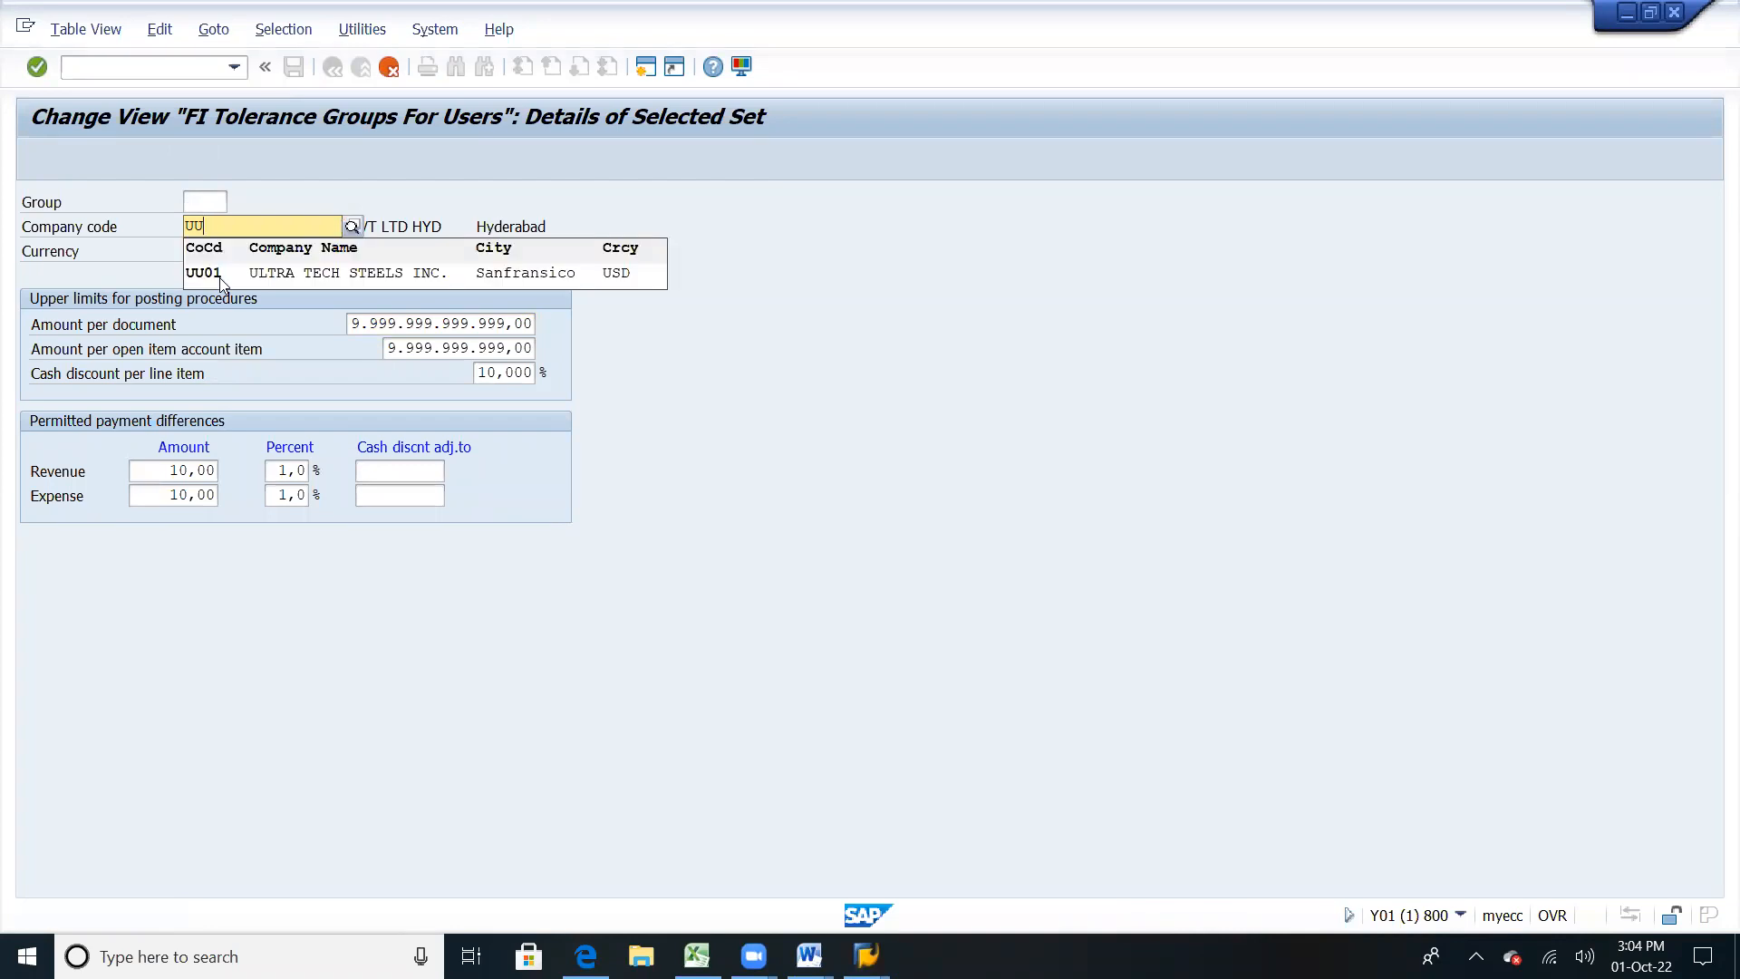
left_click(279, 284)
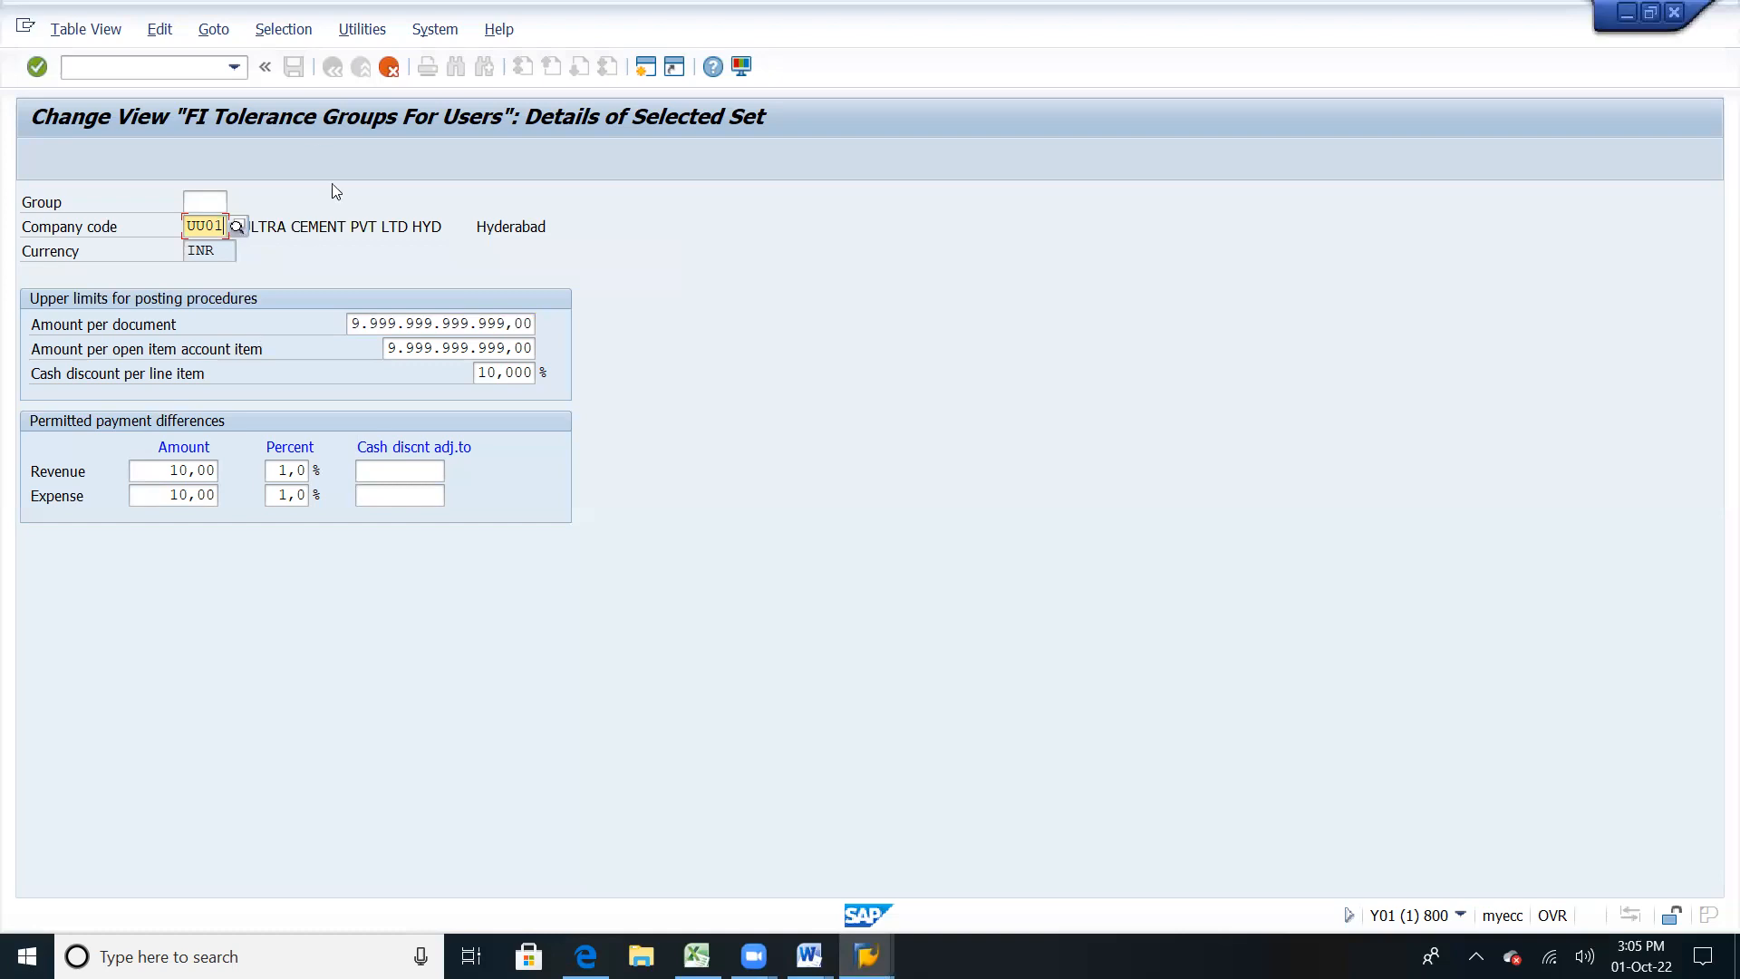
left_click(303, 190)
key("Return")
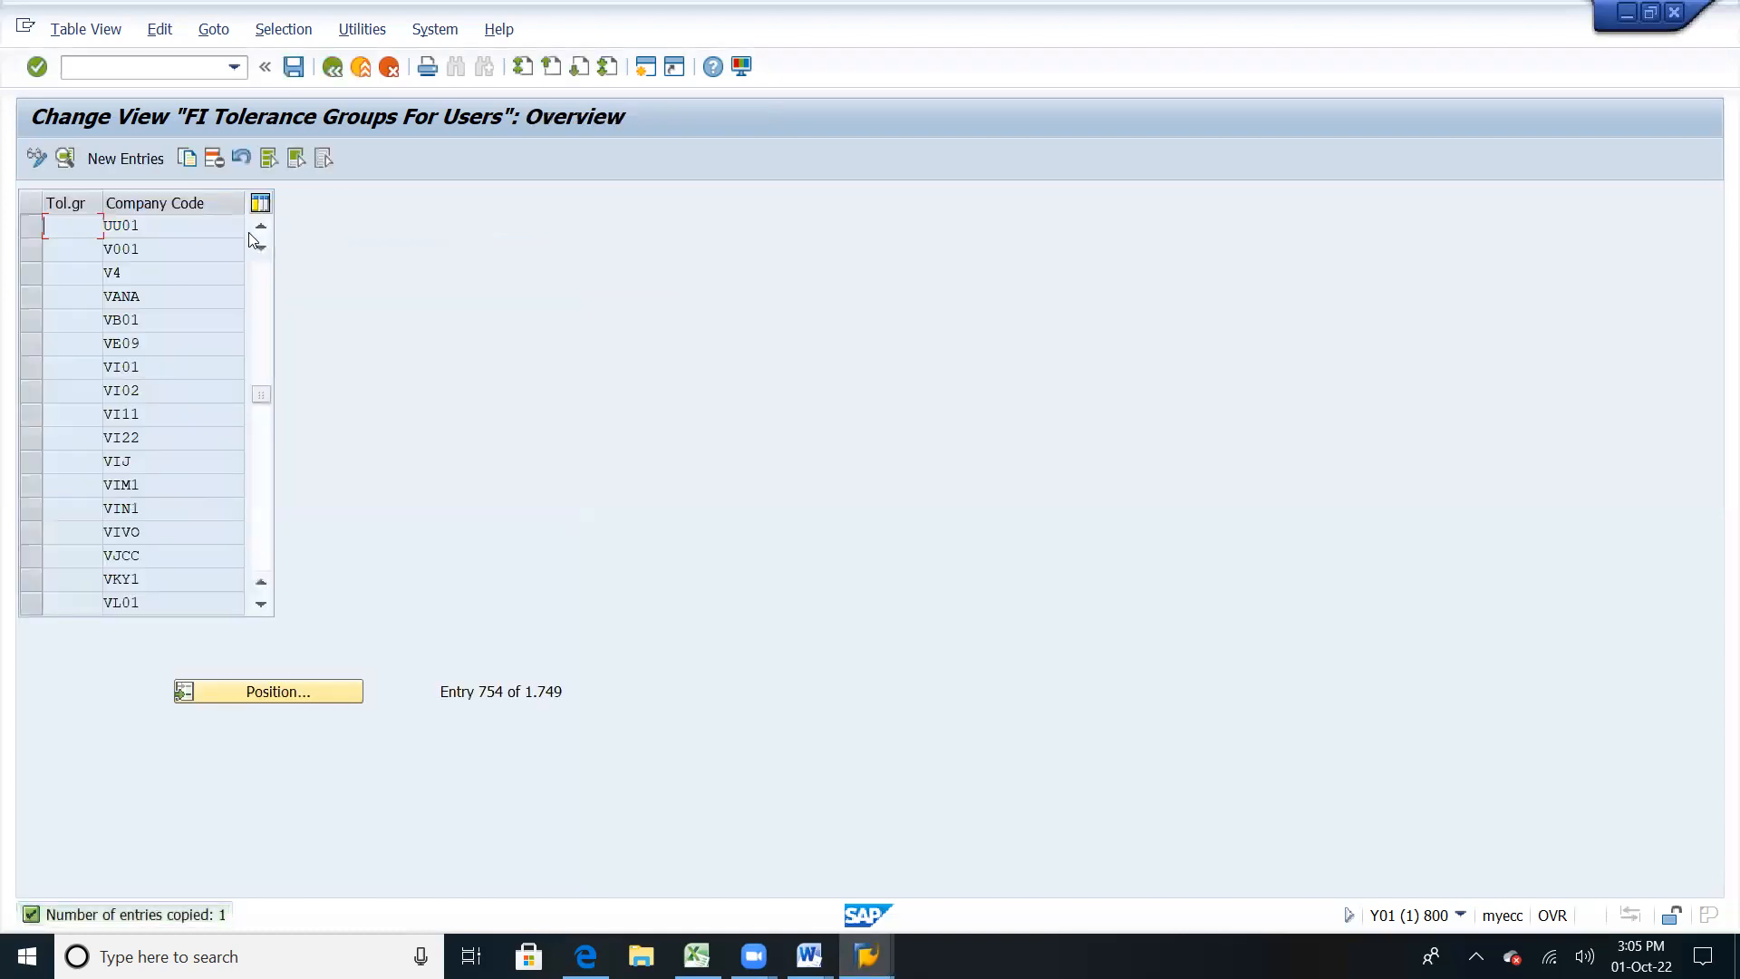
left_click(27, 232)
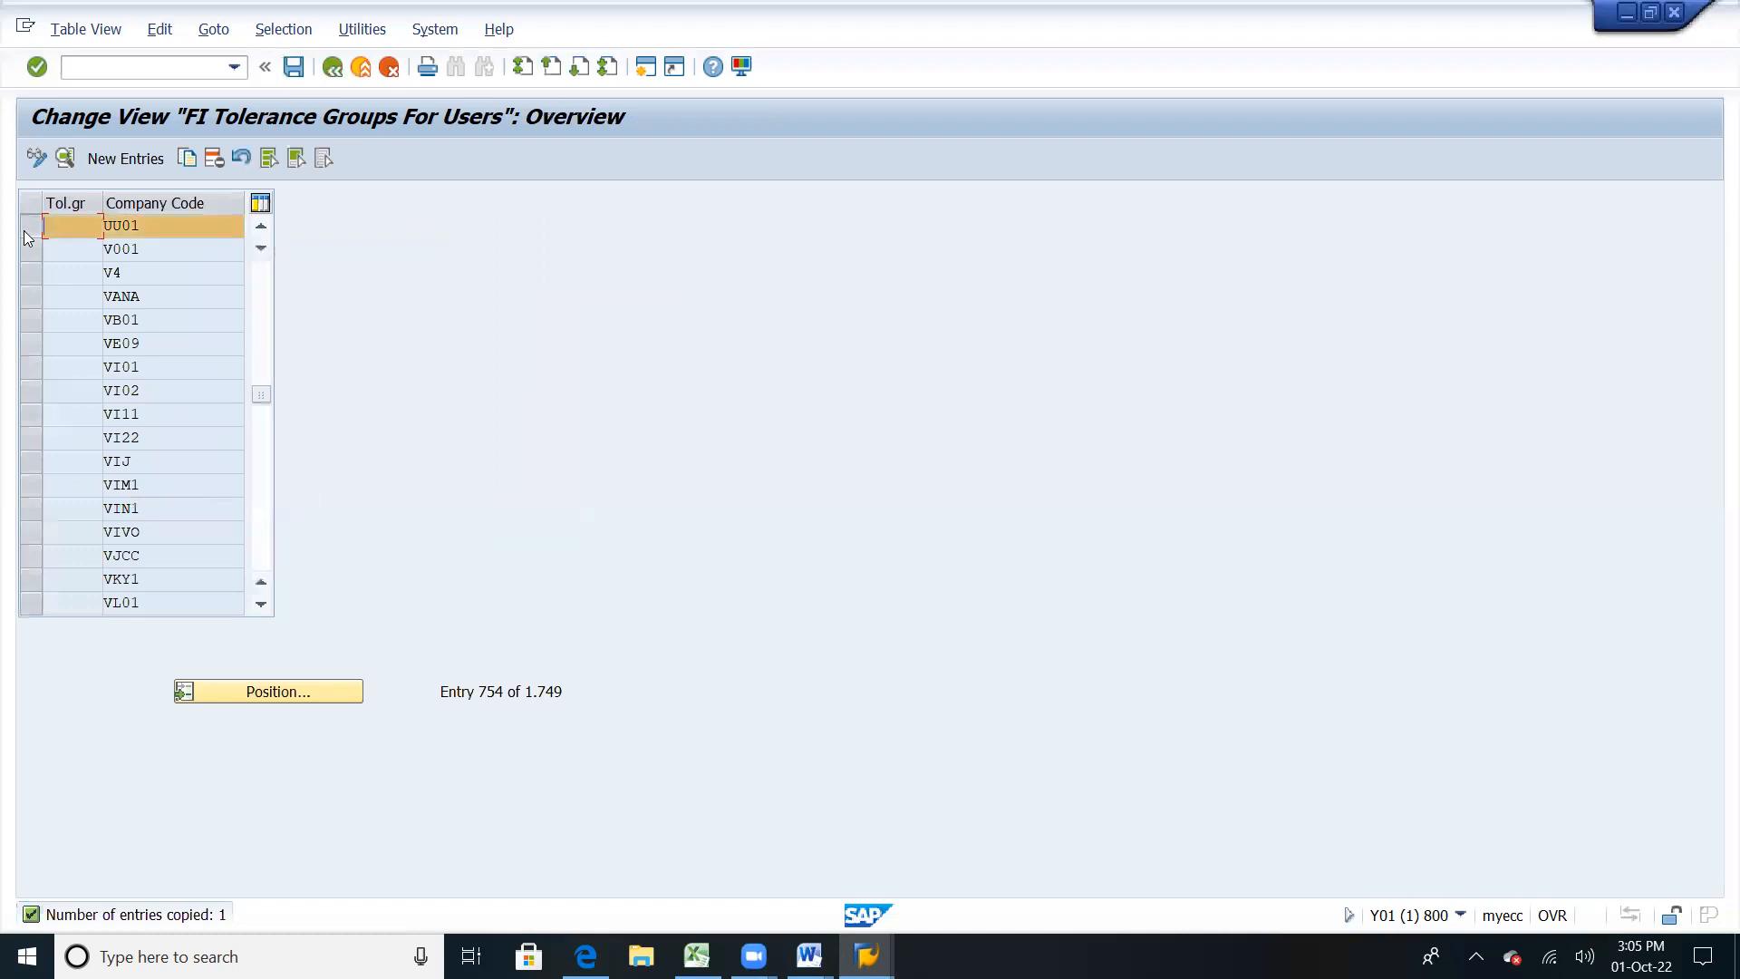
left_click(65, 158)
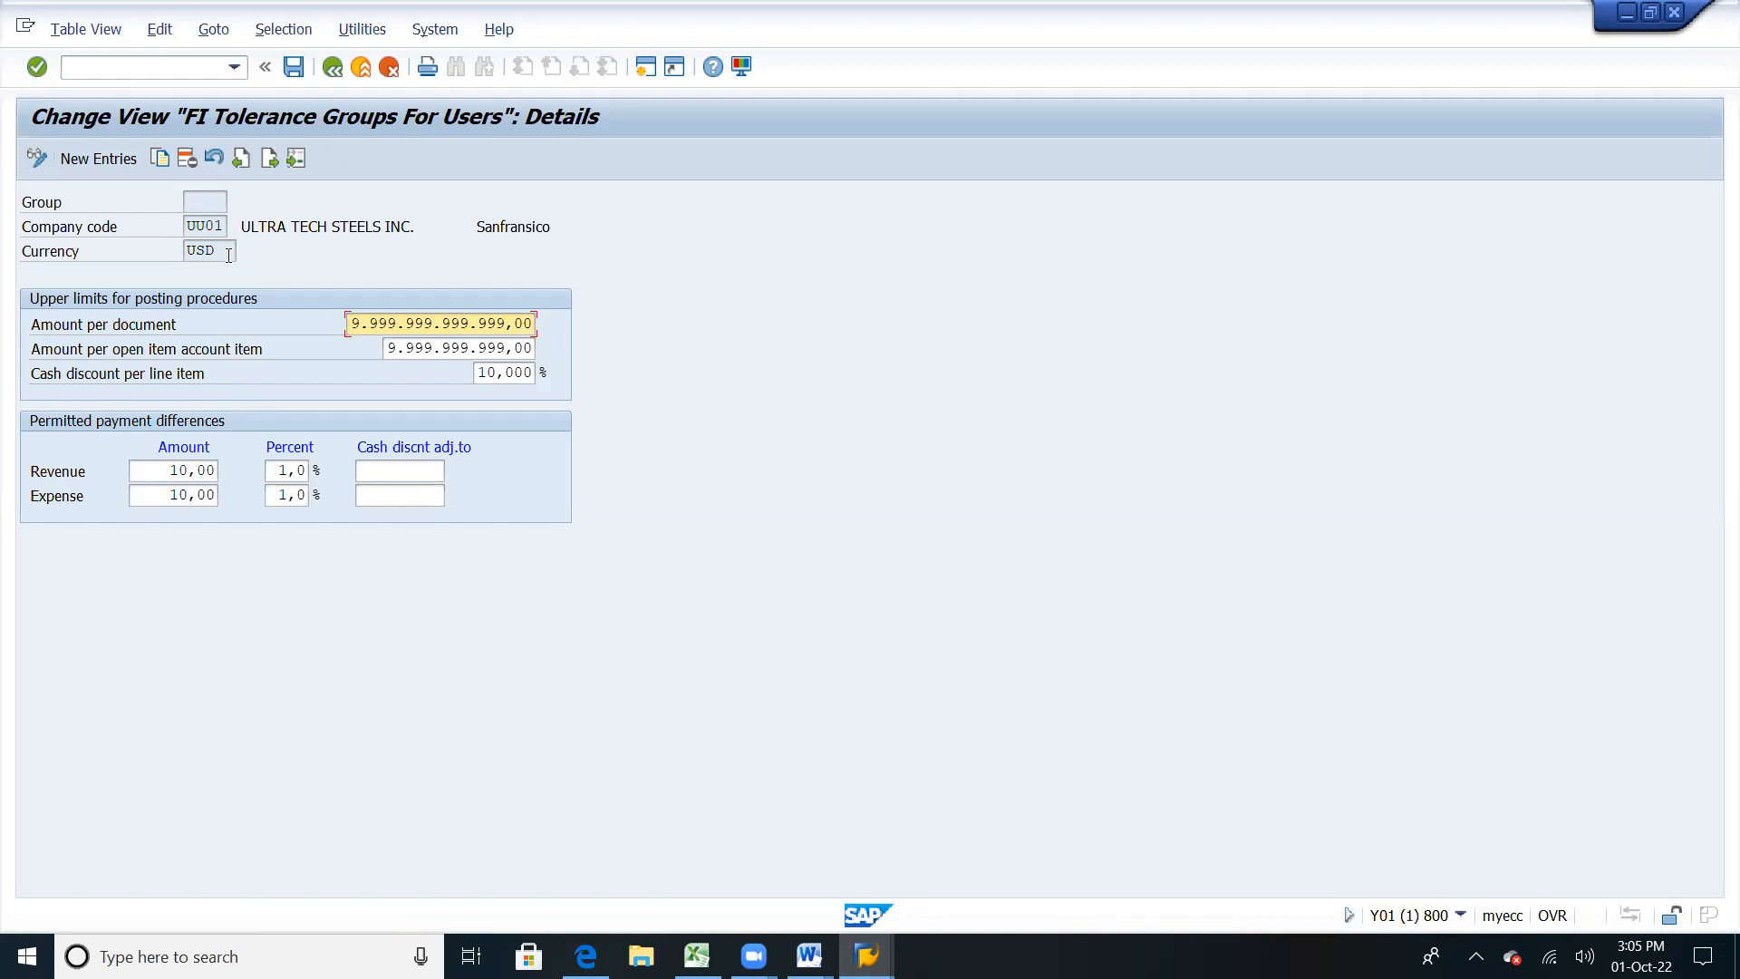
Step: Switch to the Word notes and set the Advertisement A/c and XYZ Trading Company example amounts to 1100.00
key("alt+Tab")
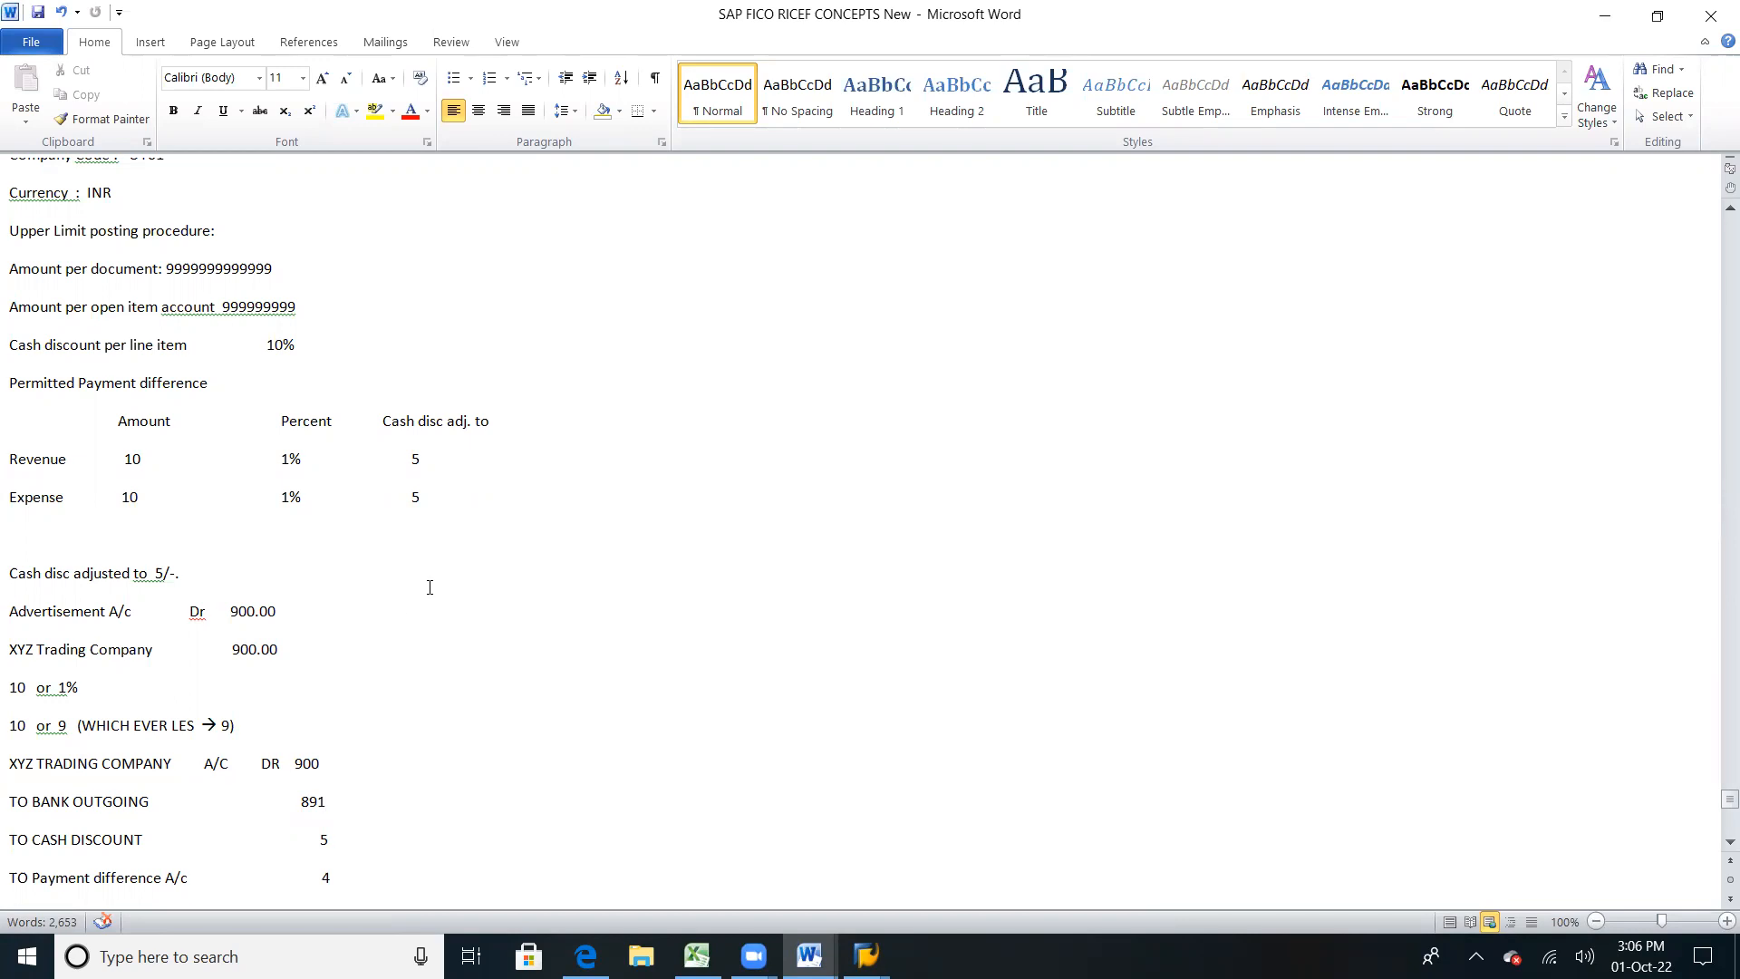
left_click(425, 463)
left_click(348, 836)
left_click(363, 840)
left_click(228, 611)
key("Delete")
type("11")
left_click(232, 649)
key("Delete")
type("11")
Step: Set the "WHICH EVER LES" result in the payment difference example to 11
left_click_drag(228, 728, 246, 768)
left_click(244, 771)
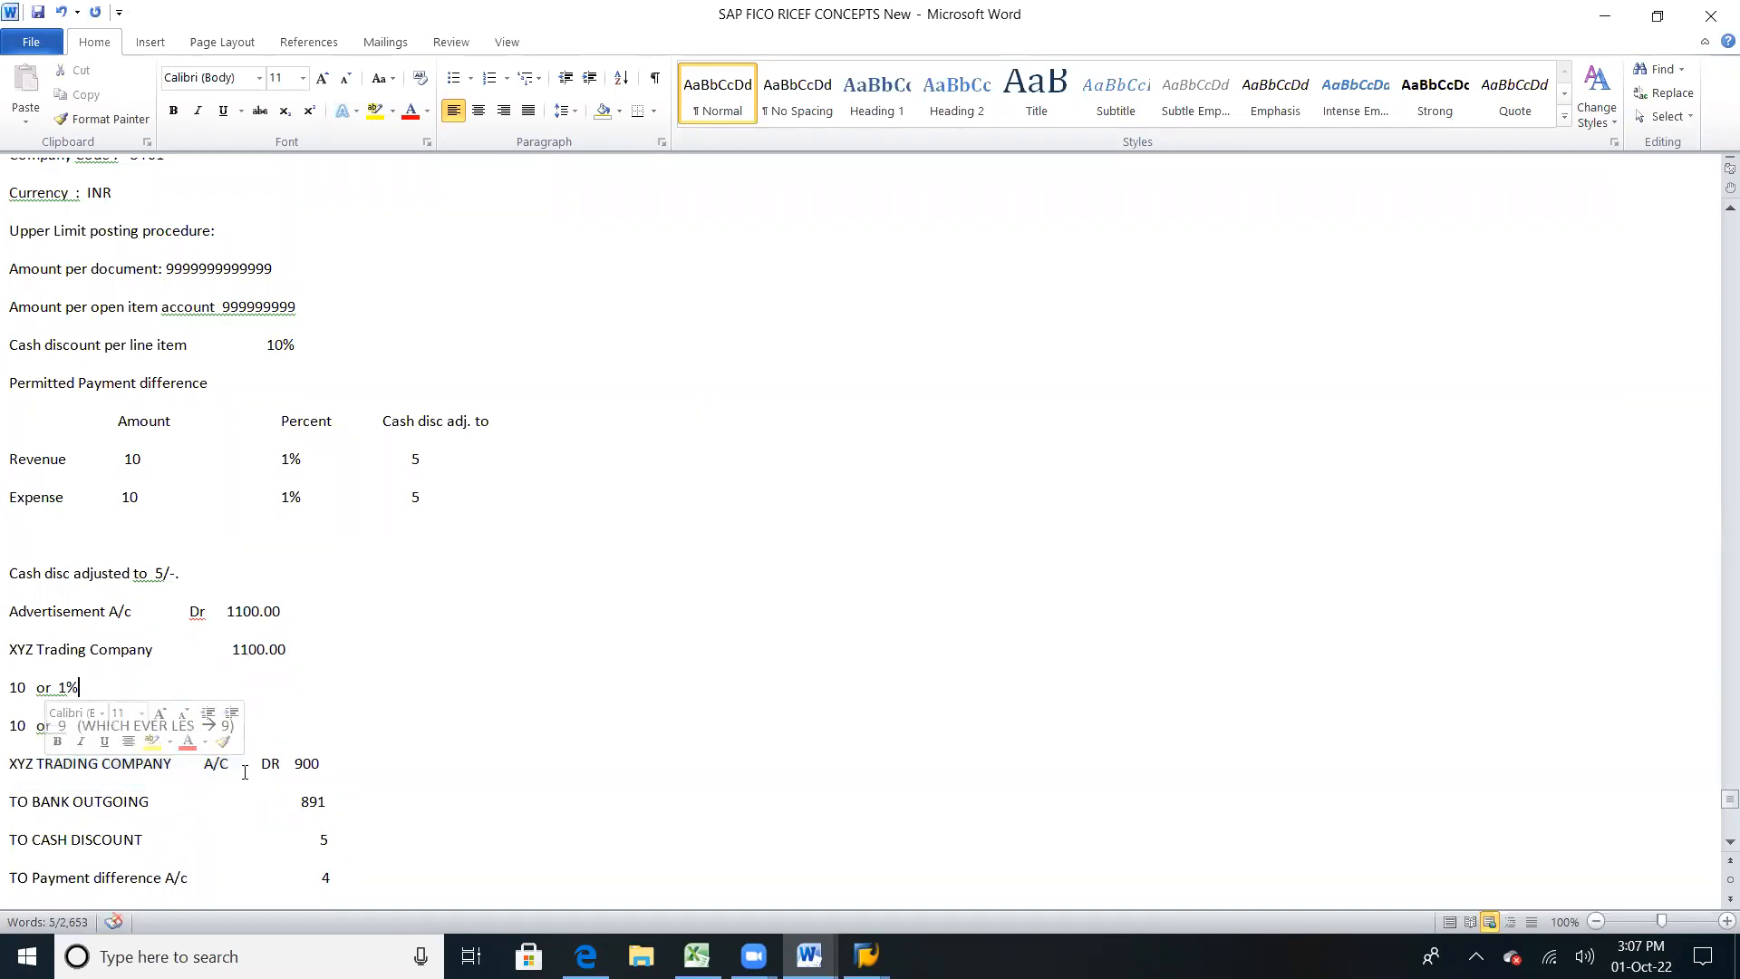
key("BackSpace")
type("11")
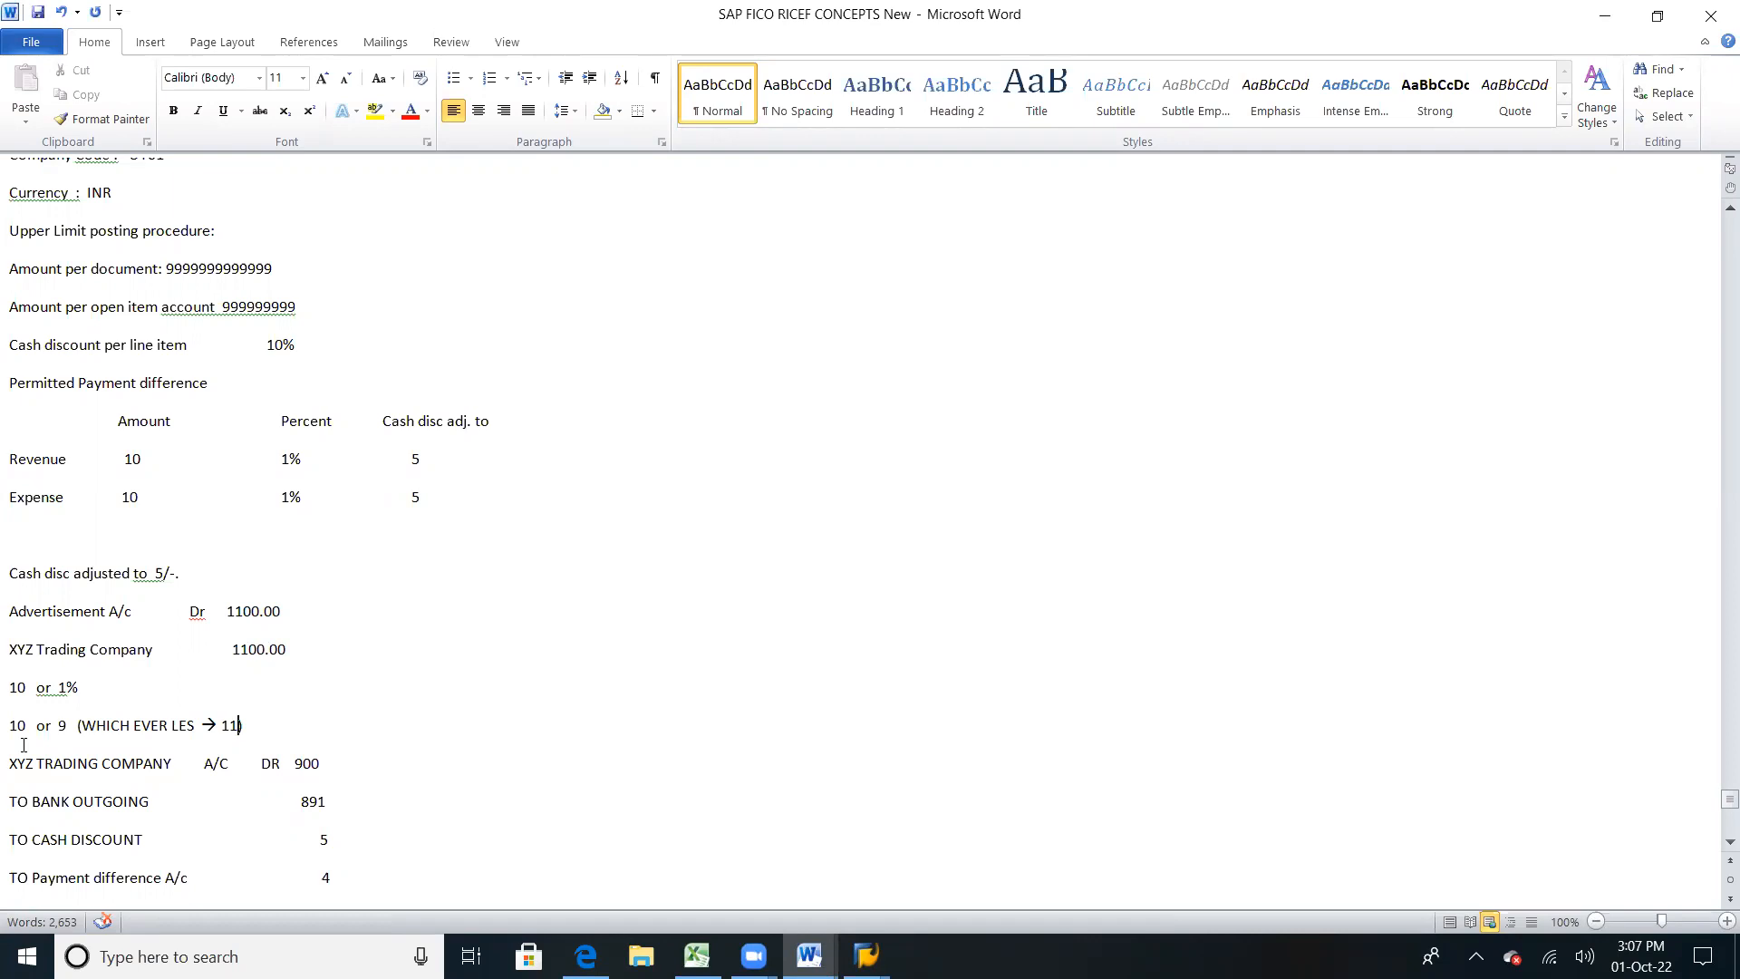
left_click(351, 837)
Step: Compare the permitted payment differences and cash discount adjustment of the UU01 group in SAP with the Word example
key("alt+Tab")
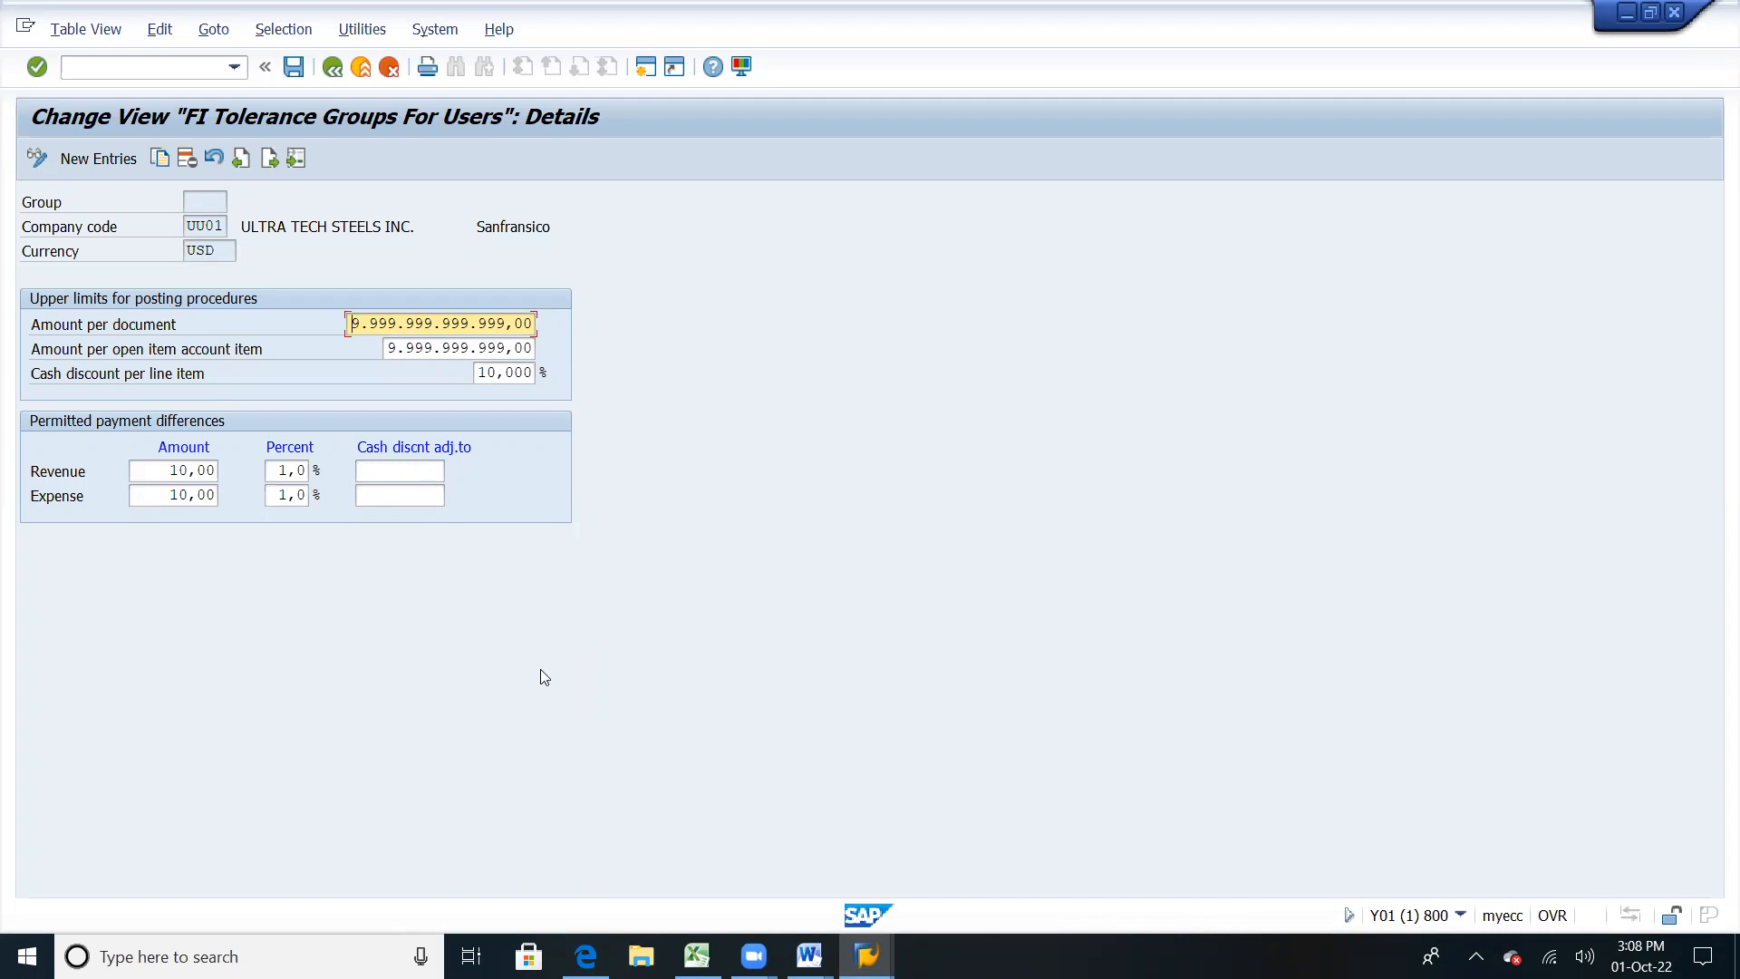
key("alt+Tab")
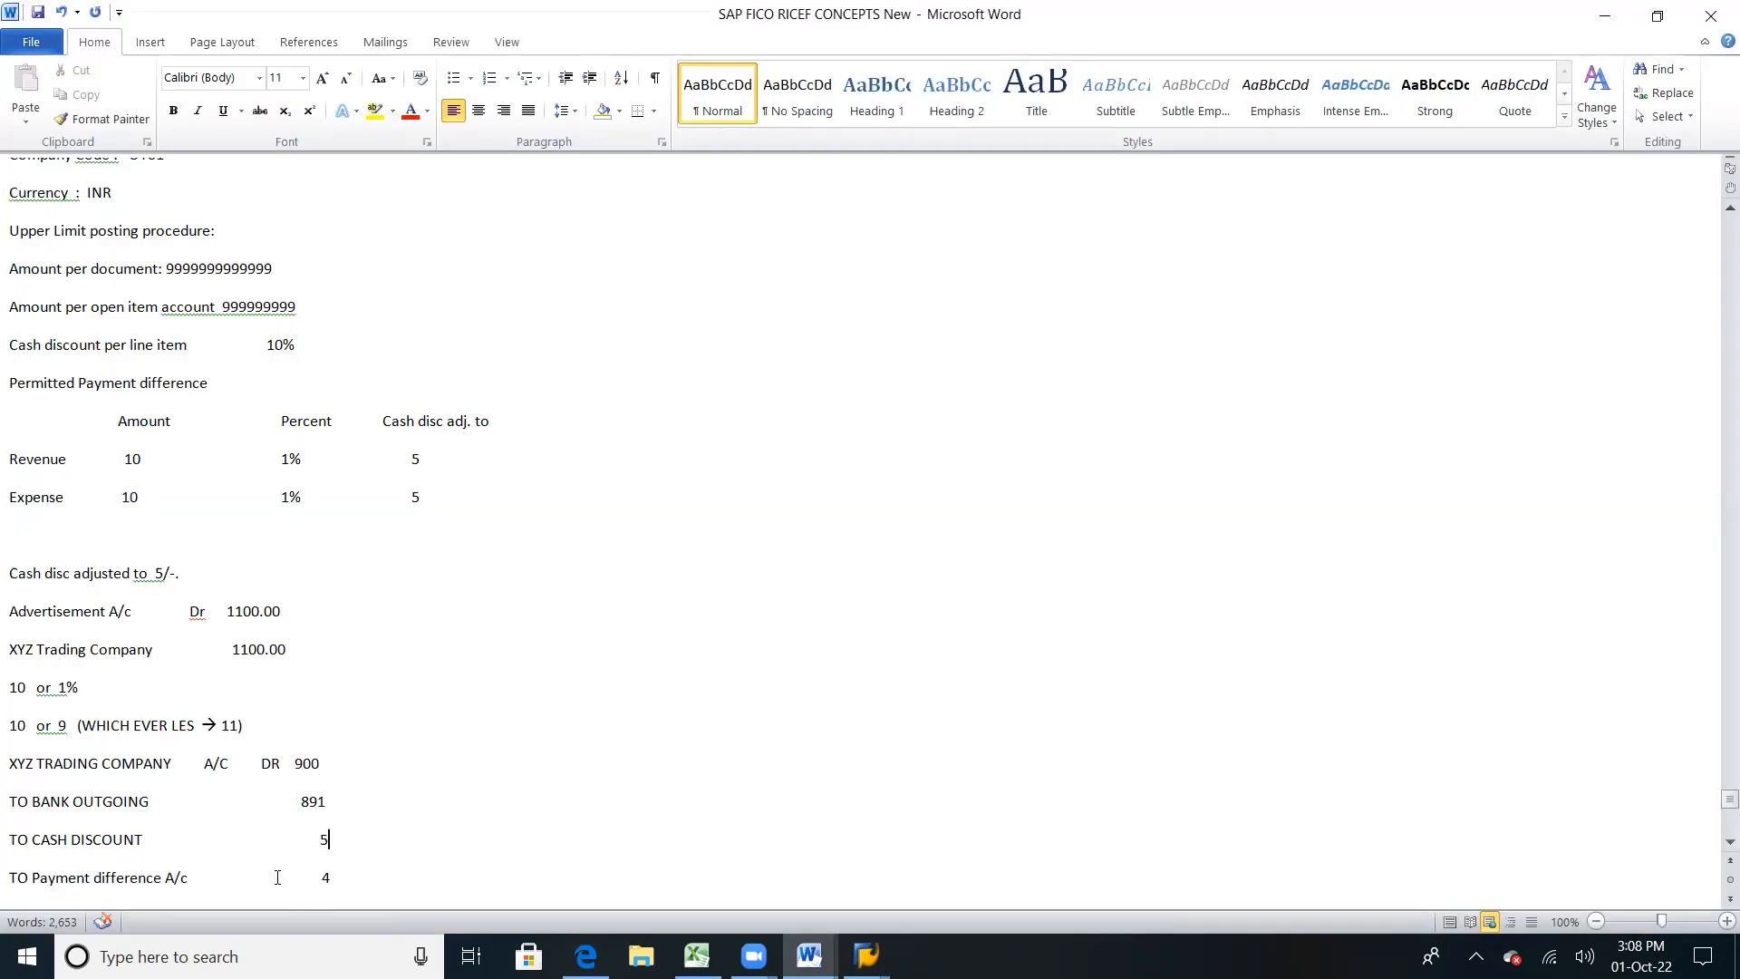
key("alt+Tab")
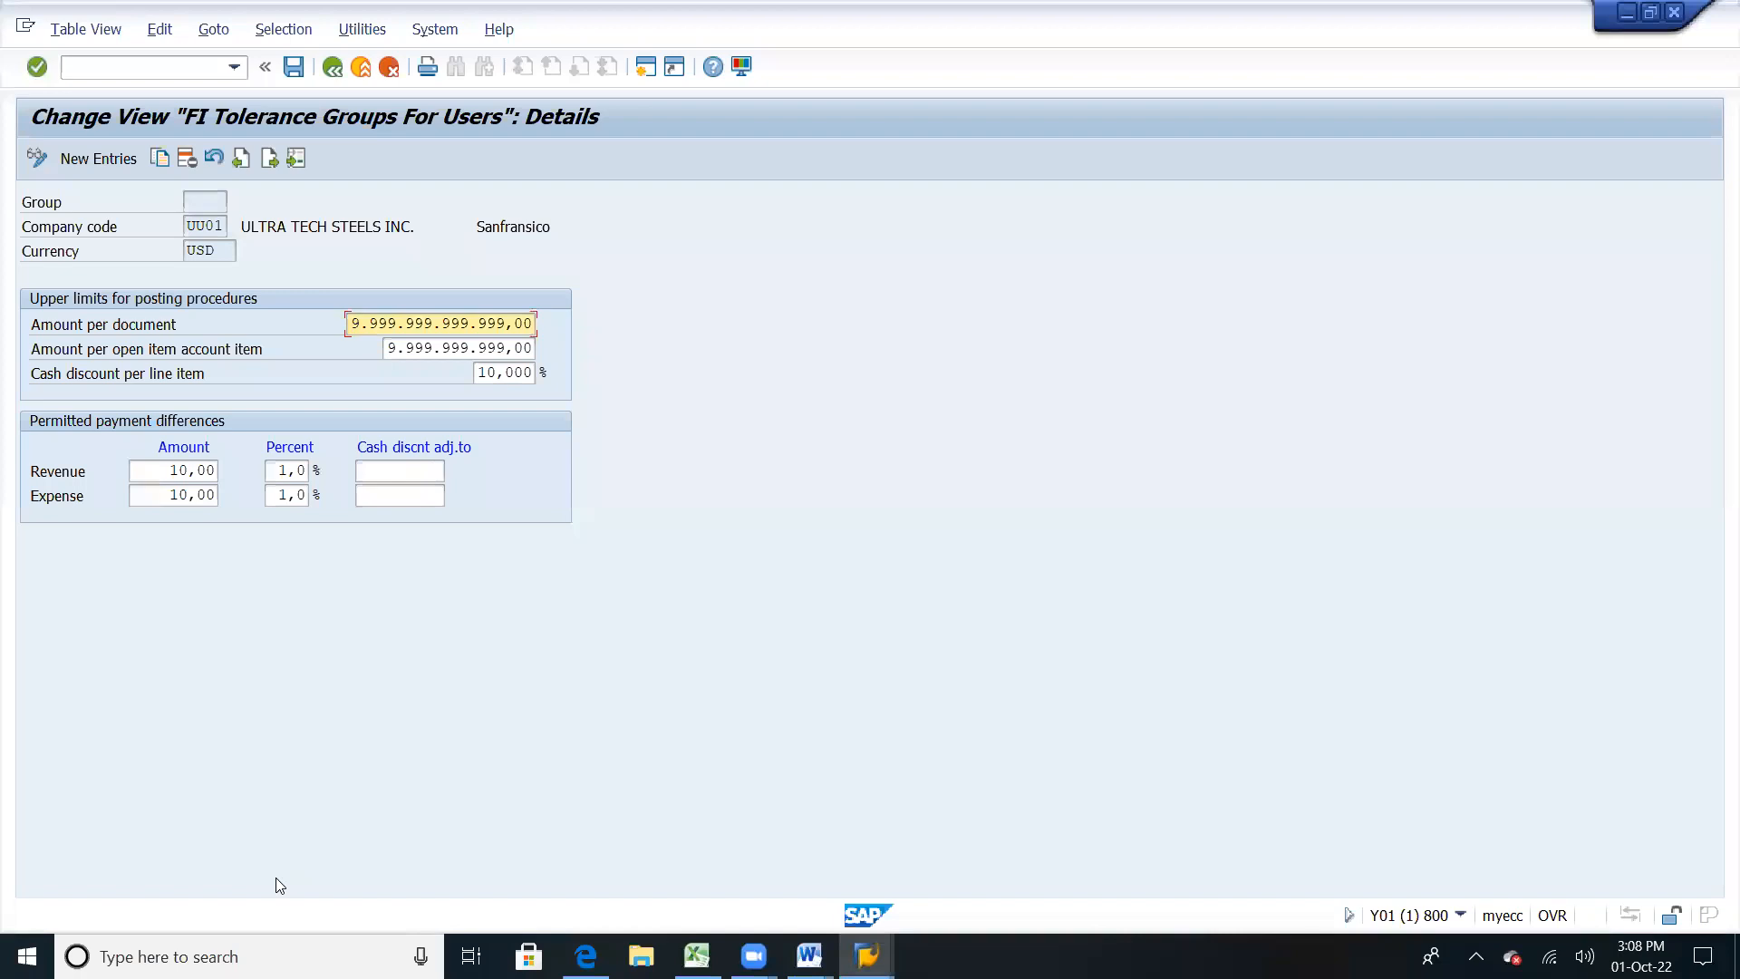
key("alt+Tab")
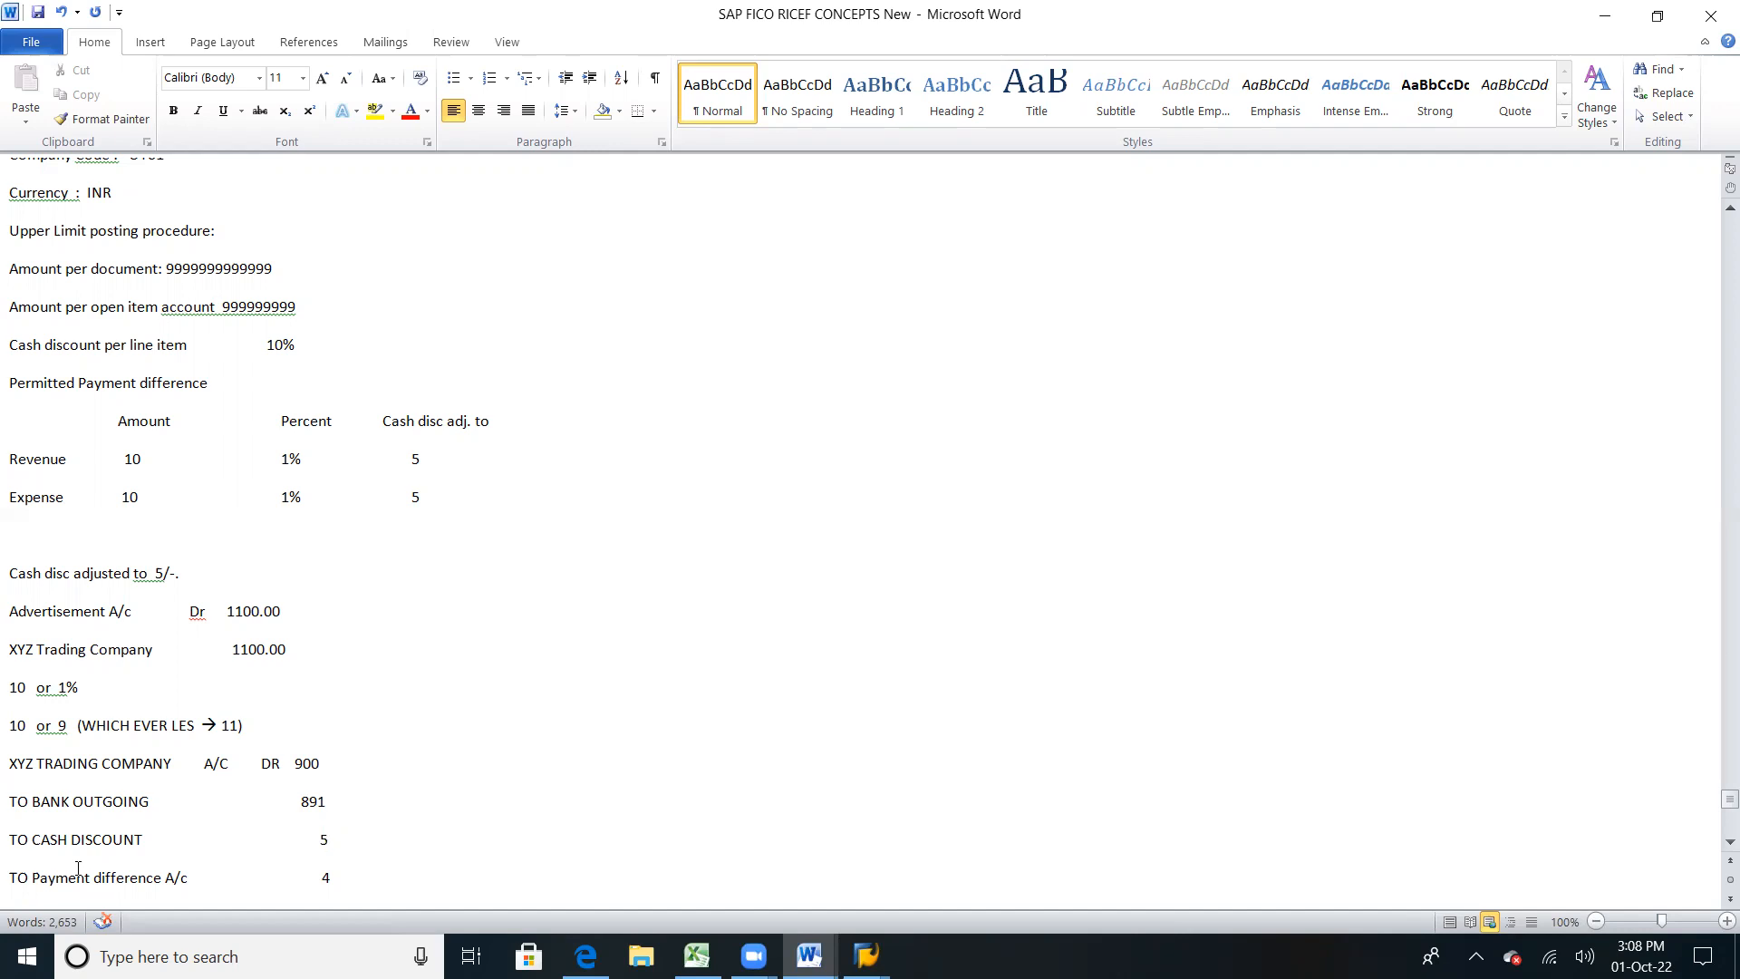
key("alt+Tab")
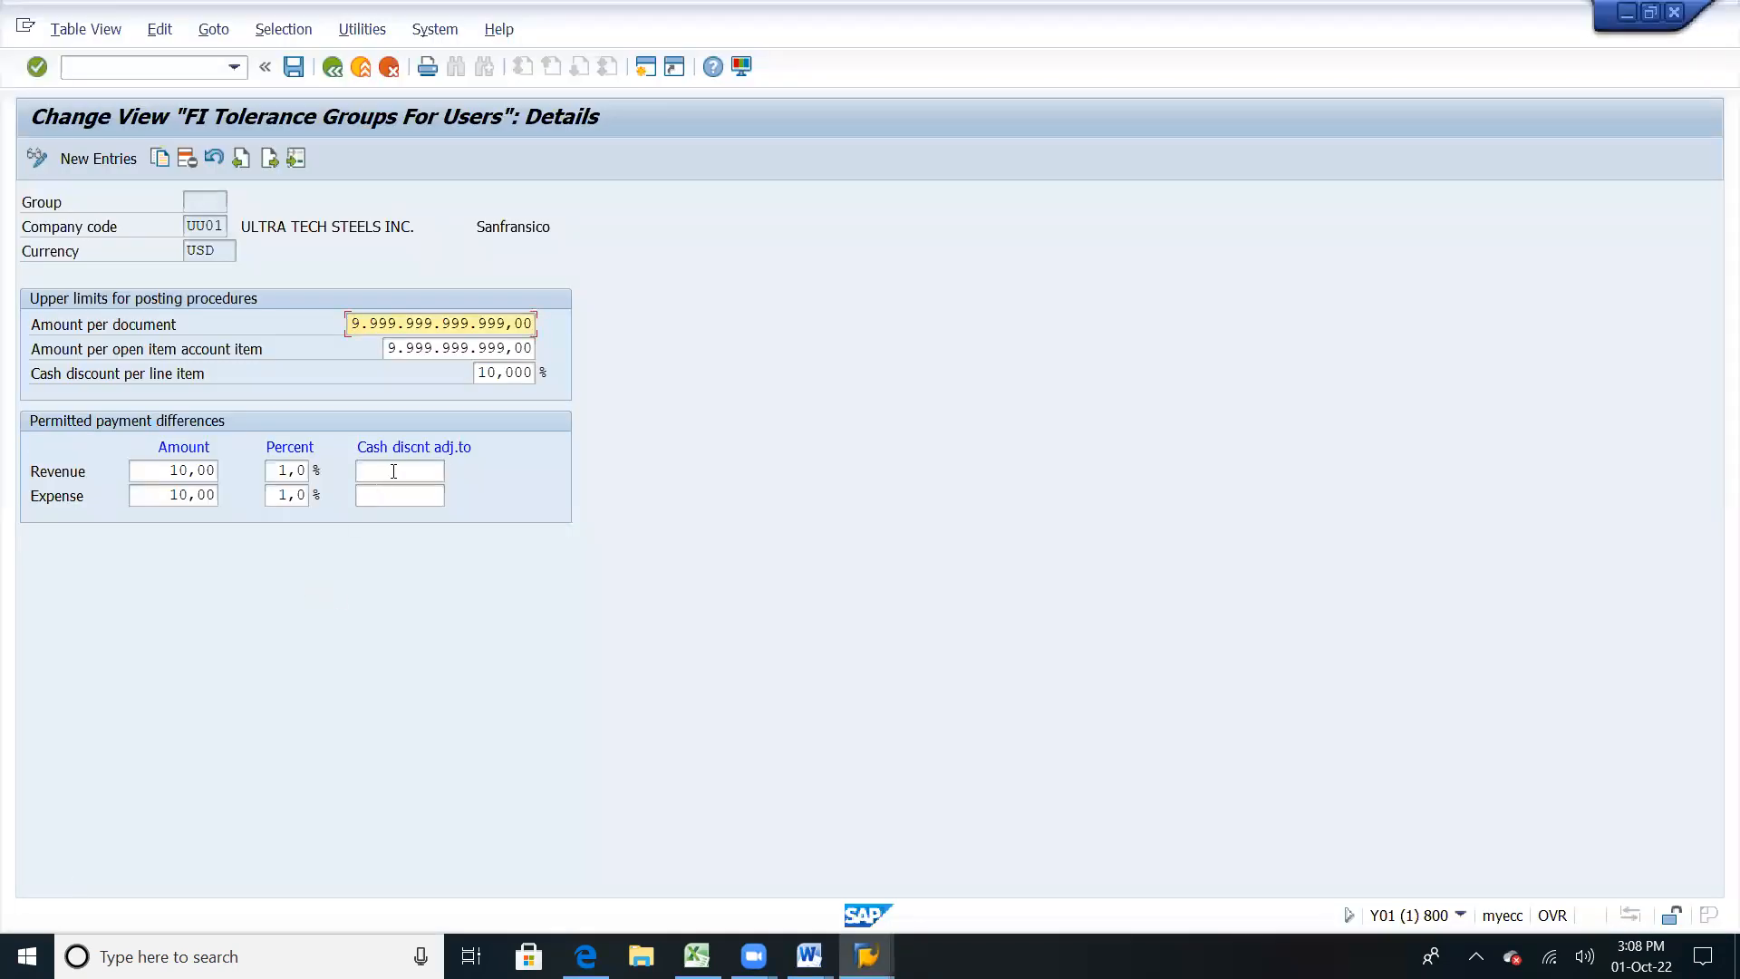
left_click(393, 471)
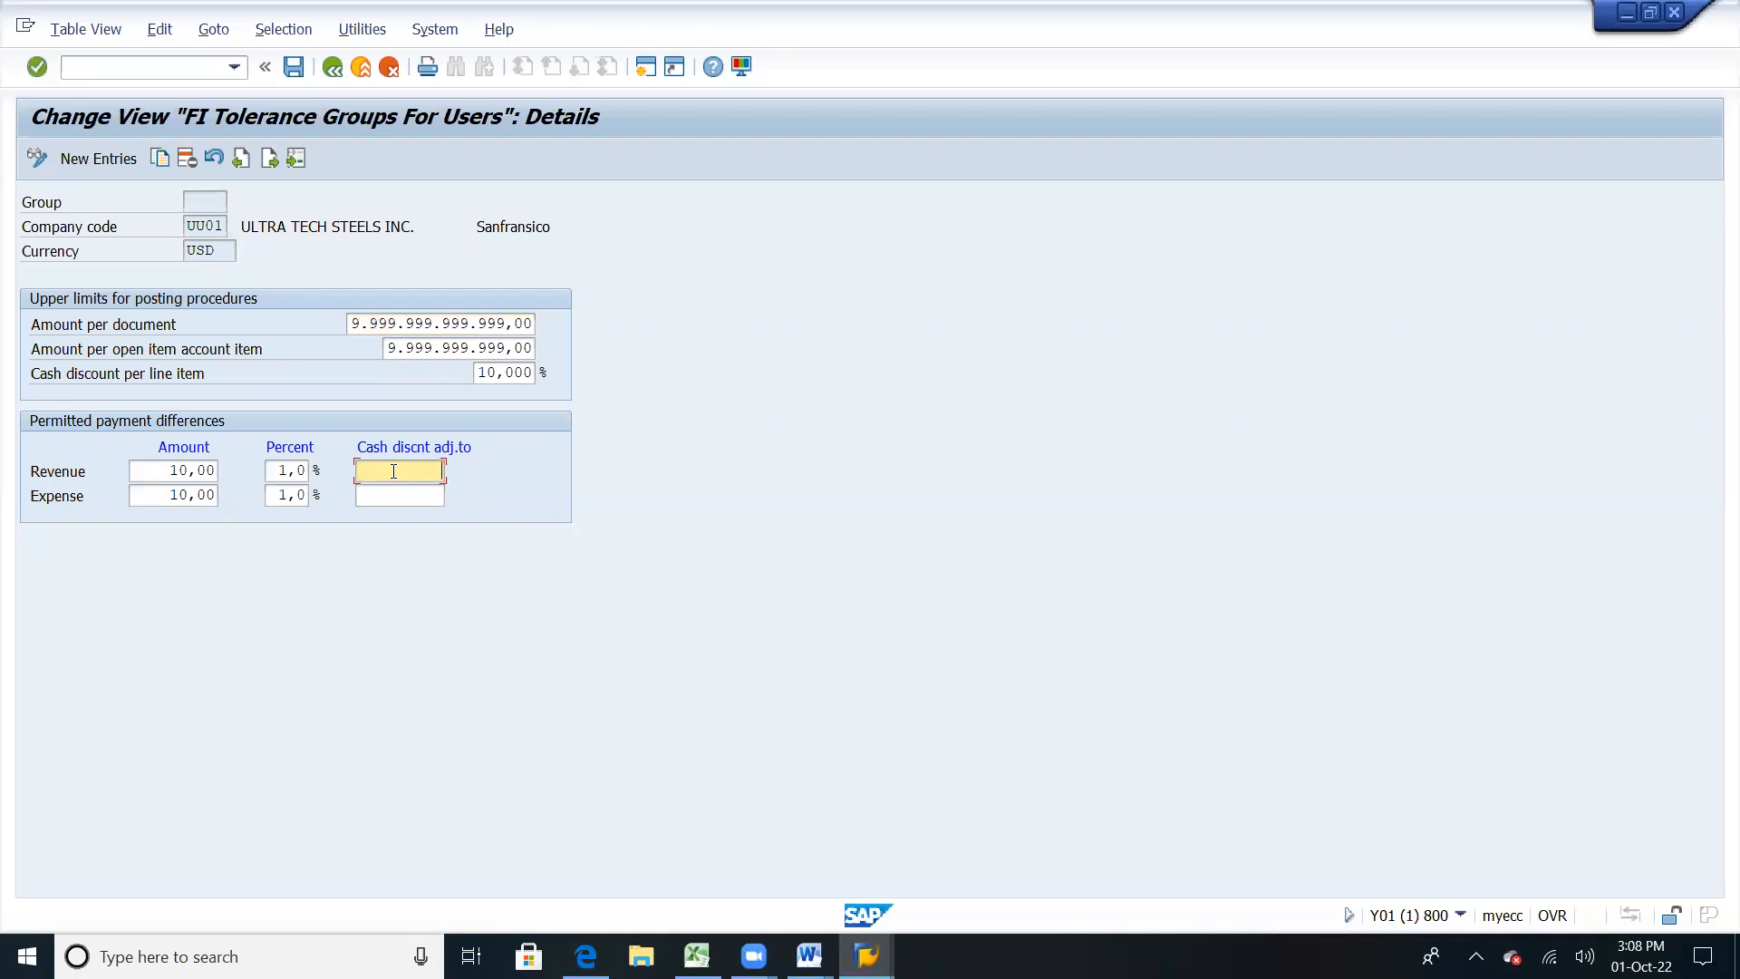
key("alt+Tab")
key("alt+Tab")
key("alt+Tab")
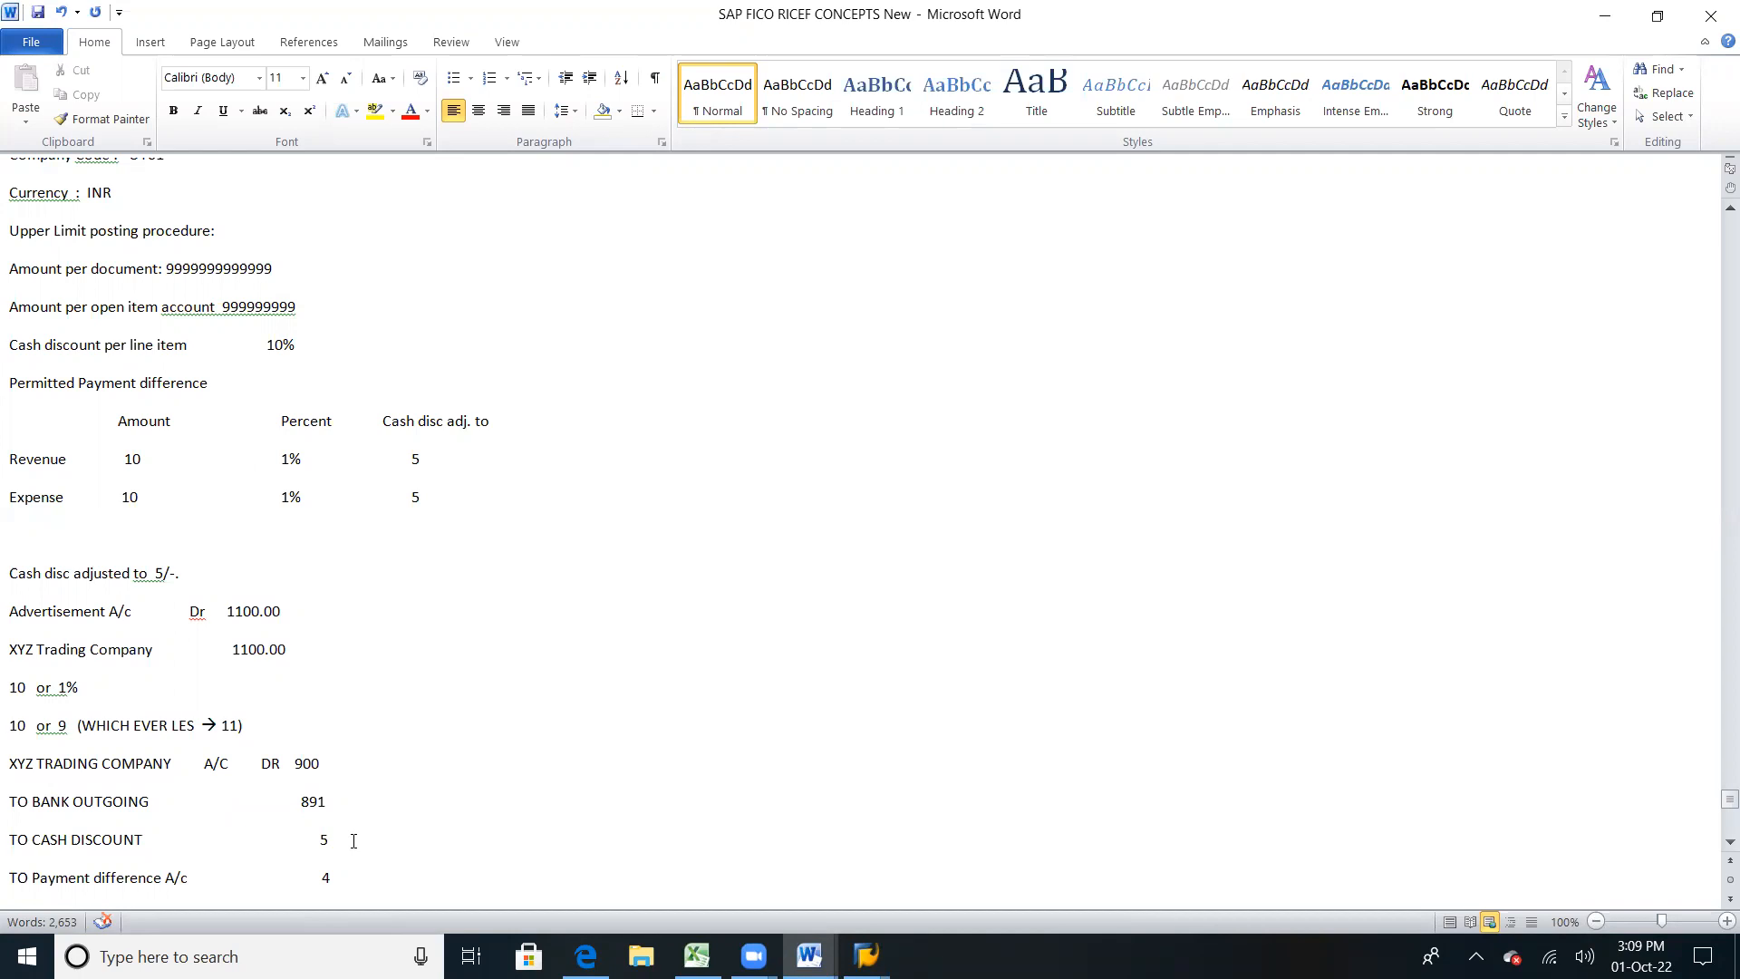
key("alt+Tab")
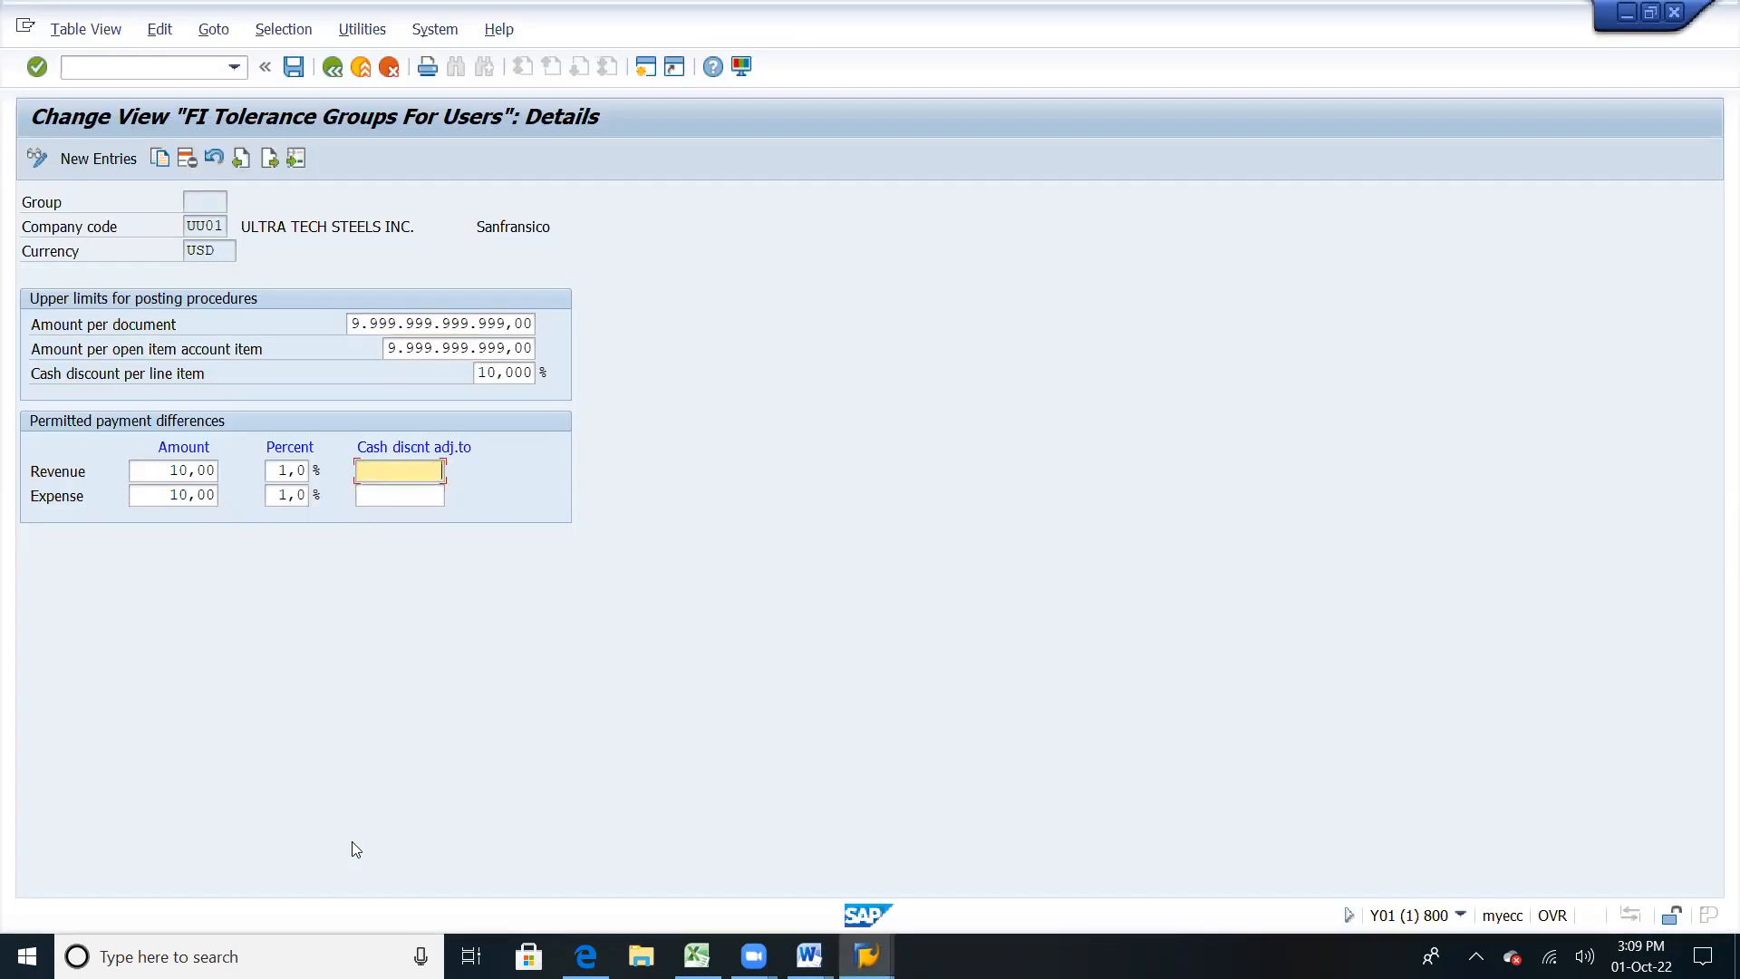